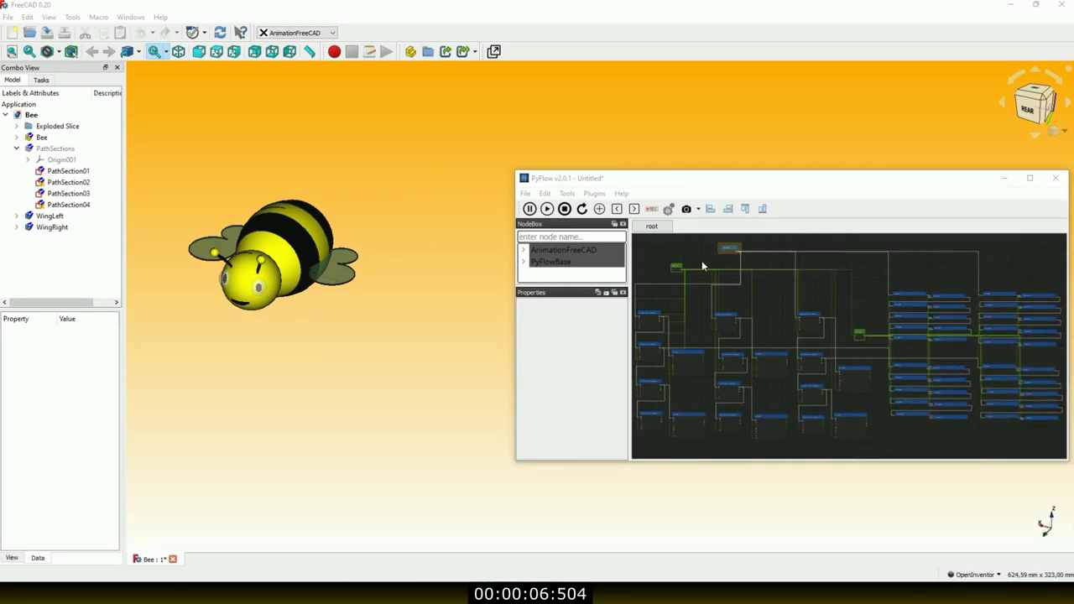
# - Execute the PyFlow graph from its start node so the bee animates
pyautogui.click(730, 250)
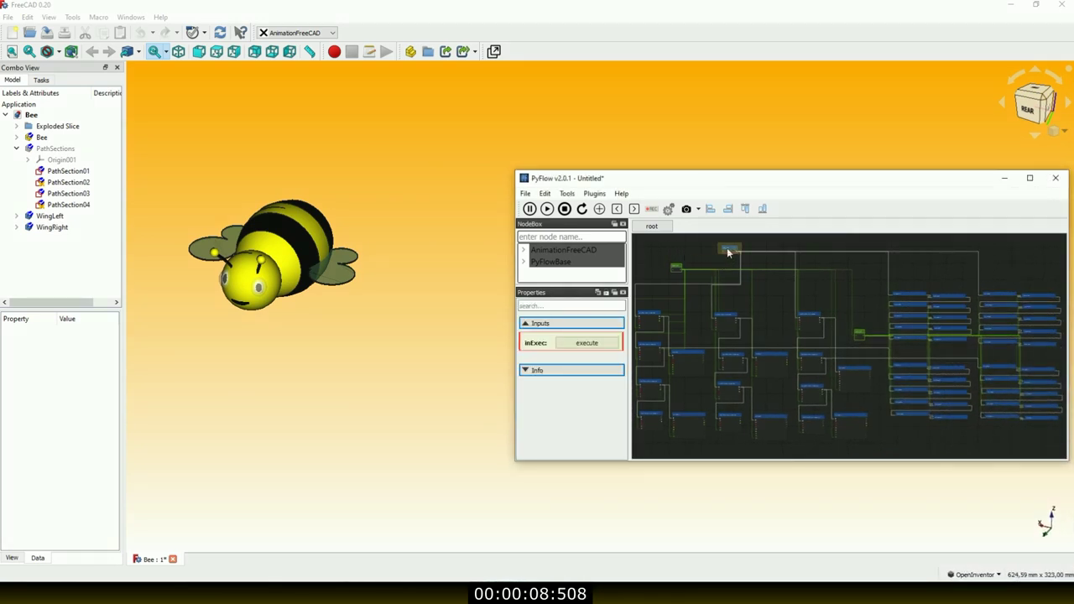
pyautogui.click(609, 343)
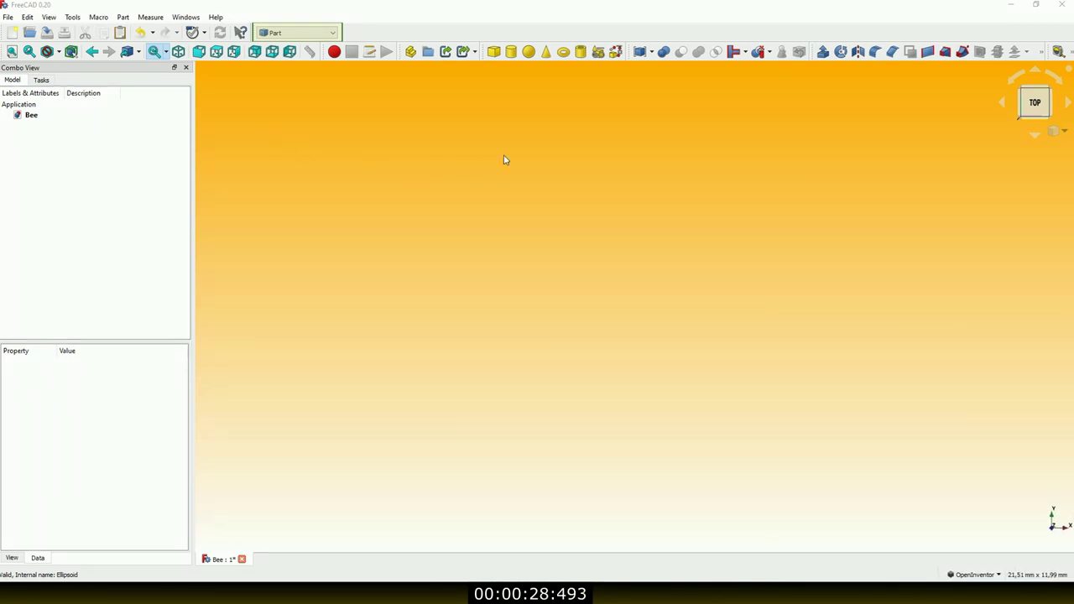
# - Create an Ellipsoid primitive with the Part primitives dialog
pyautogui.click(598, 52)
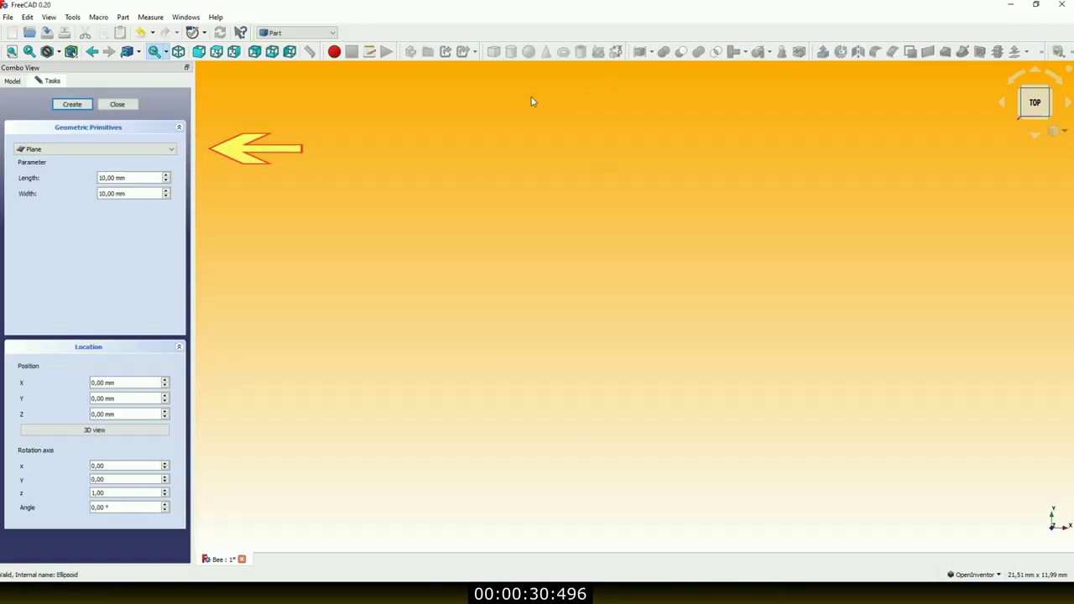
pyautogui.click(172, 151)
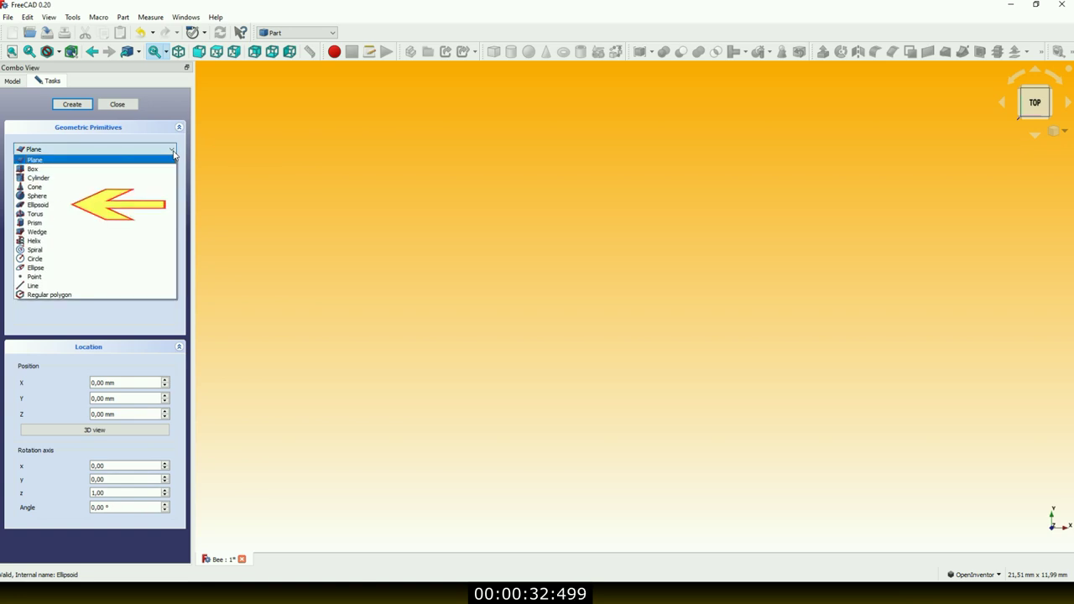
pyautogui.click(56, 207)
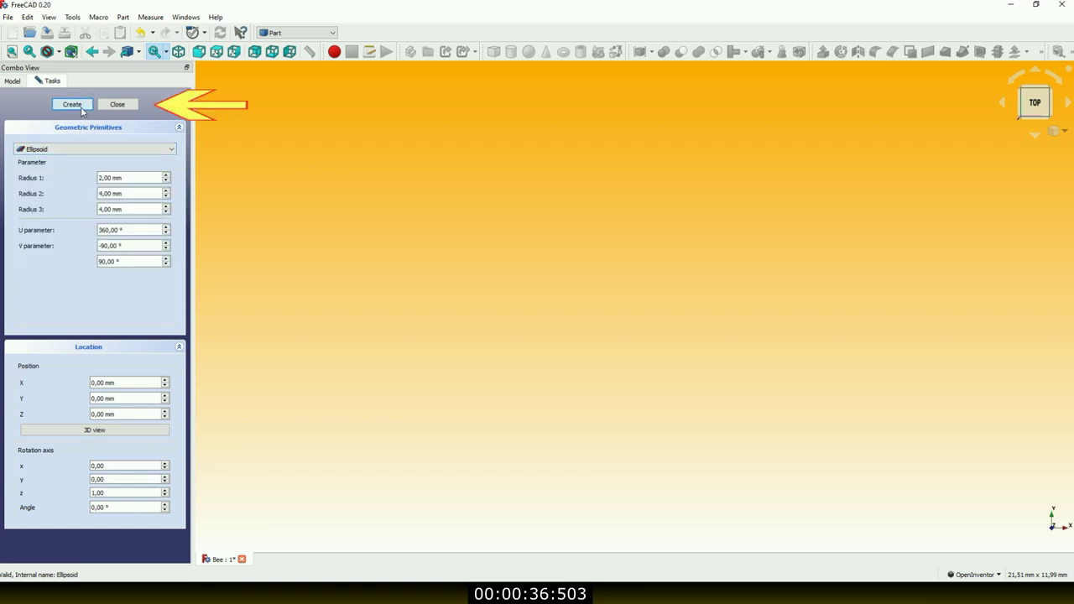
pyautogui.click(73, 106)
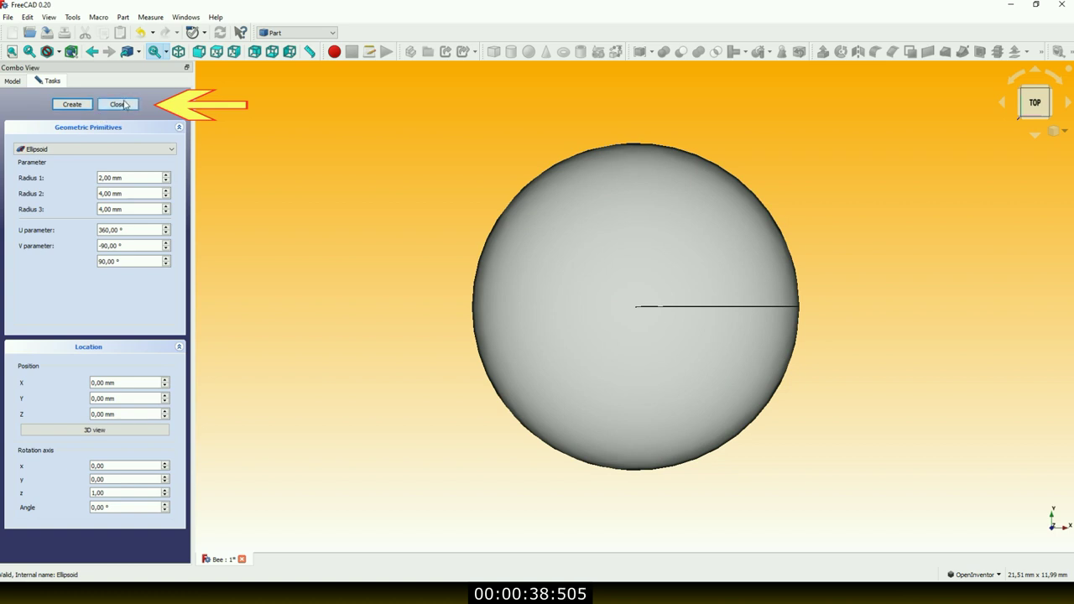
pyautogui.click(118, 104)
# - Set the ellipsoid's Radius1, Radius2 and Radius3 to 30, 30 and 40 mm, and fit it in view
pyautogui.click(49, 129)
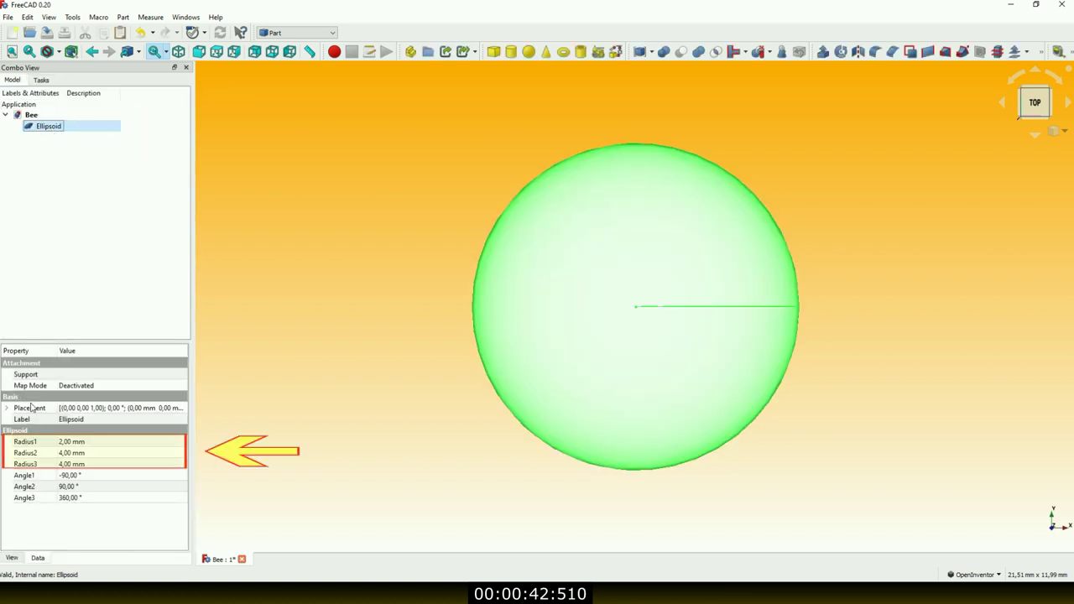
pyautogui.doubleClick(75, 443)
pyautogui.write('30')
pyautogui.press('Tab')
pyautogui.write('30')
pyautogui.press('Tab')
pyautogui.write('40')
pyautogui.press('Return')
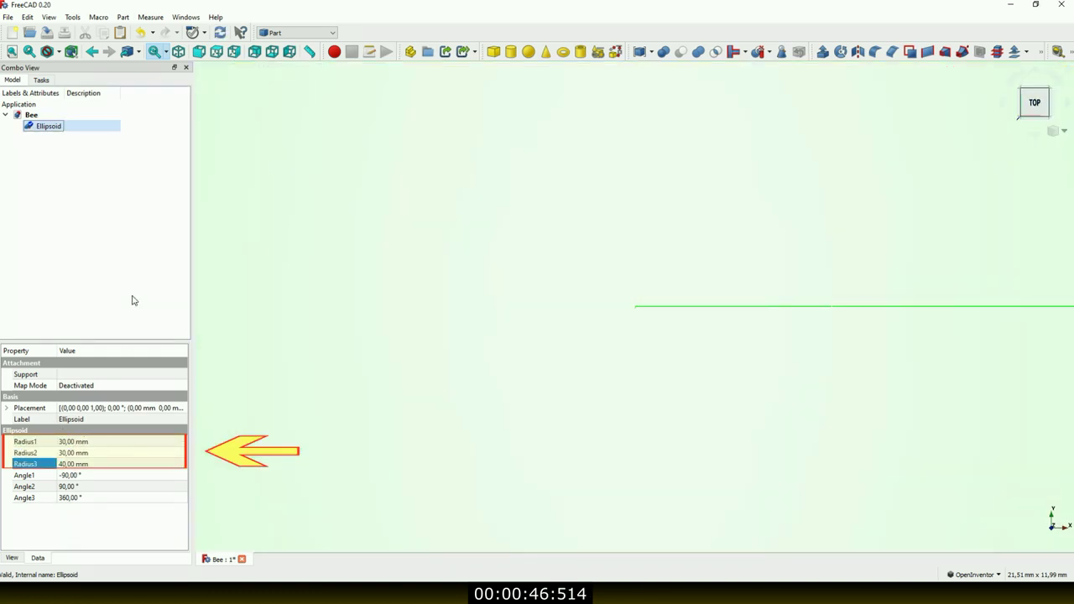
pyautogui.click(132, 300)
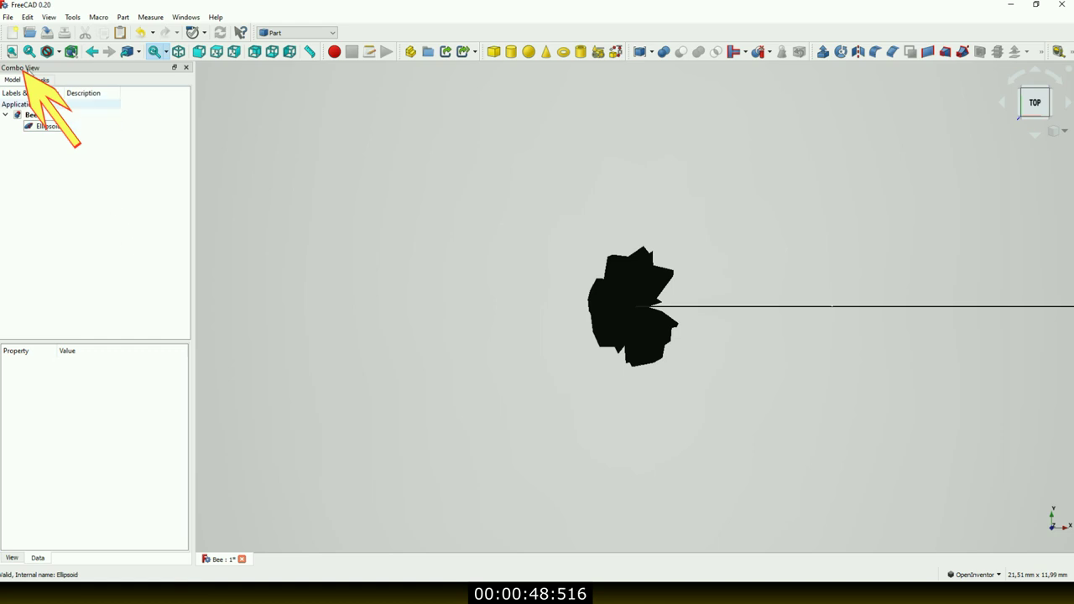
pyautogui.click(10, 52)
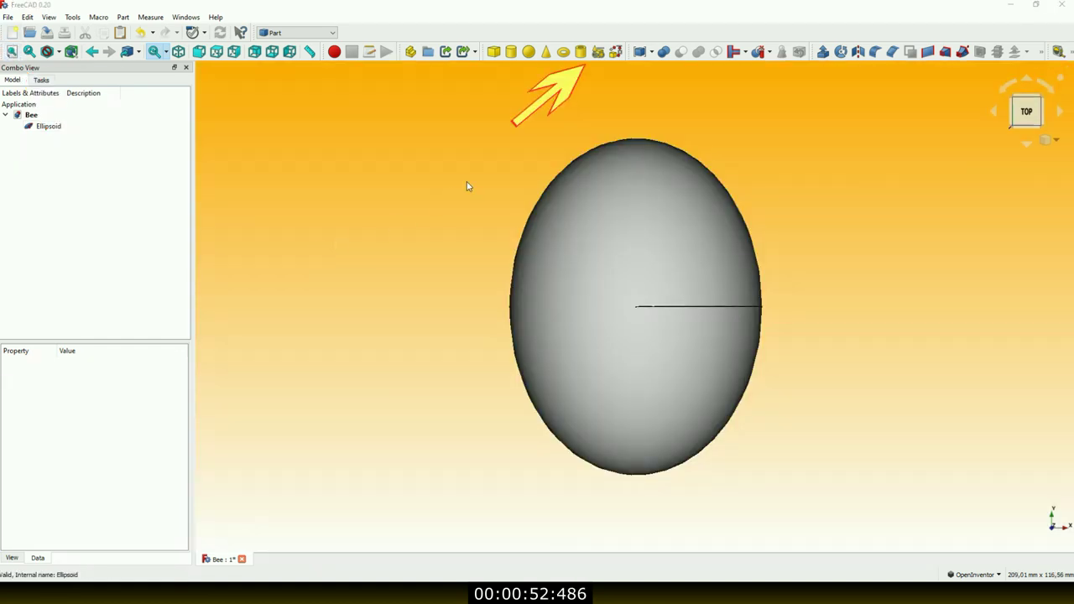
pyautogui.click(598, 51)
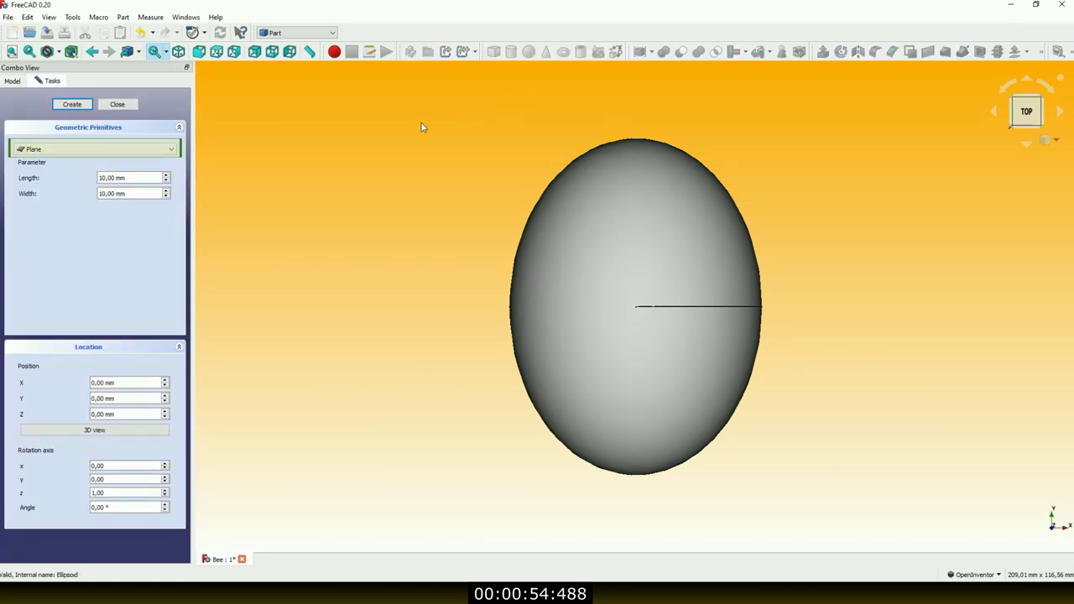
# - Create a Plane primitive and set its Length and Width to 100 mm
pyautogui.click(112, 105)
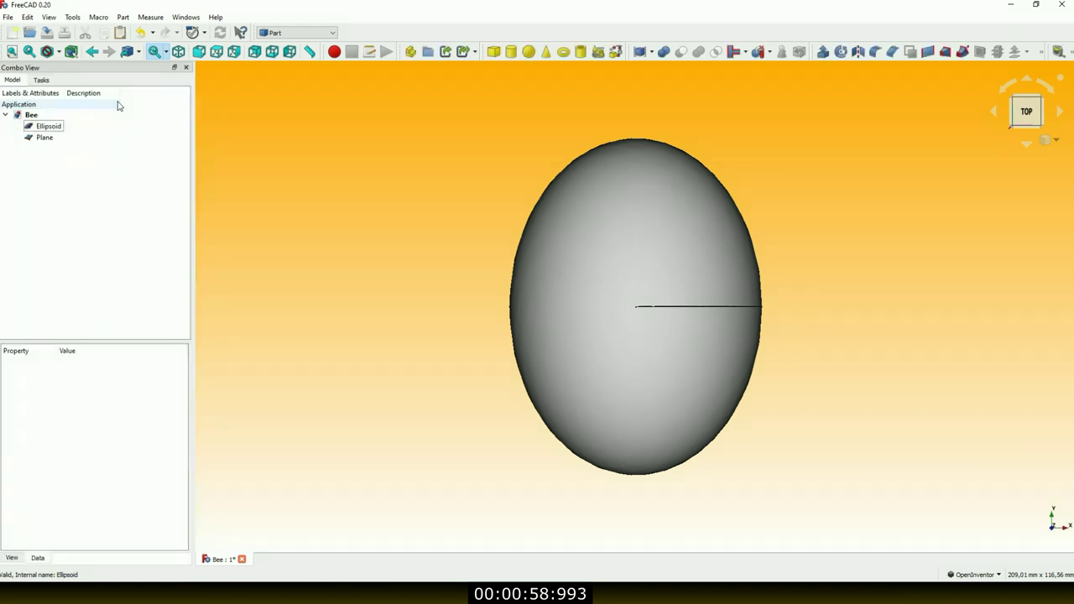
pyautogui.click(45, 139)
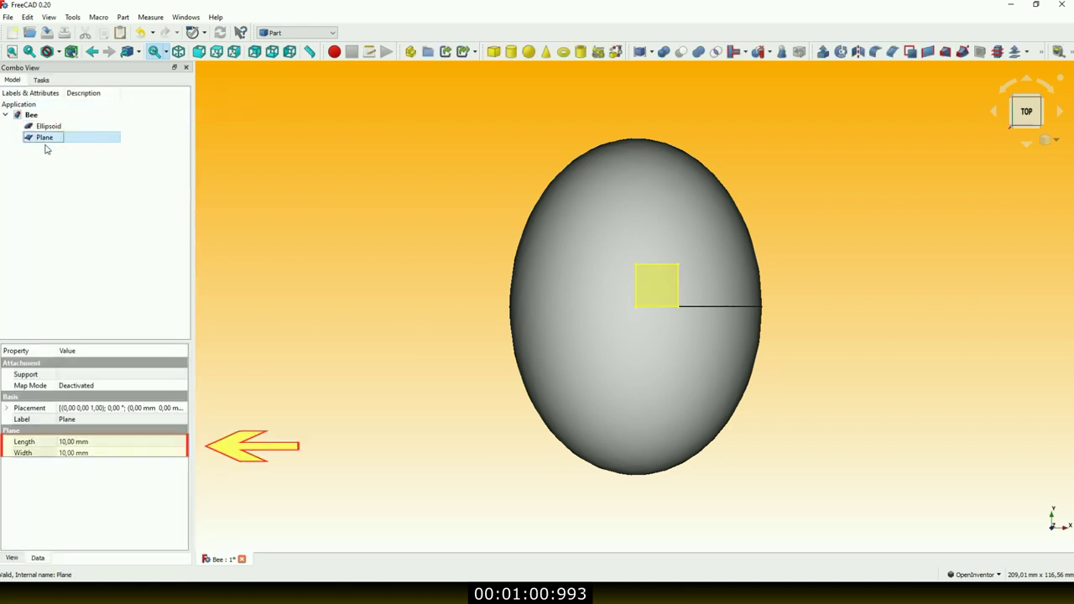
pyautogui.click(91, 443)
pyautogui.write('0')
pyautogui.press('Tab')
pyautogui.write('0')
pyautogui.press('Return')
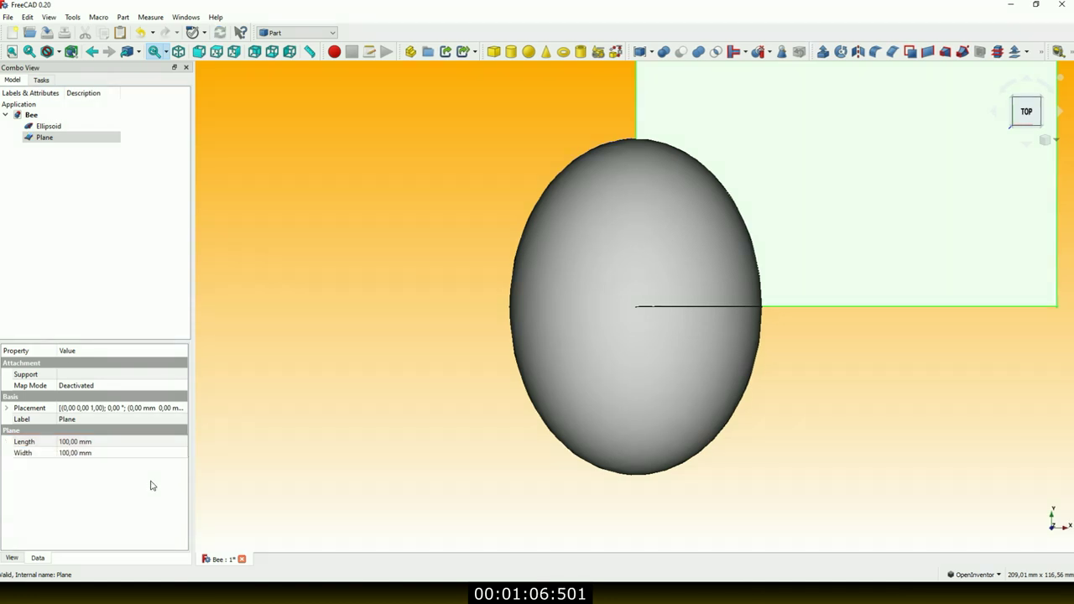
pyautogui.click(181, 411)
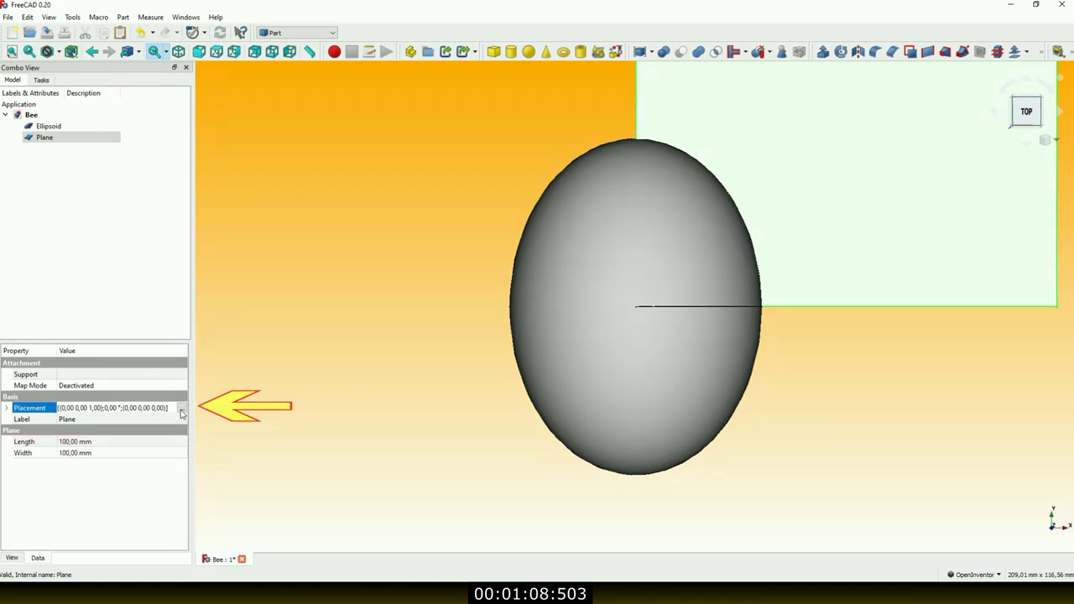
# - Rotate the plane 90° about X and offset it to X −50 mm, Z −50 mm
pyautogui.click(181, 411)
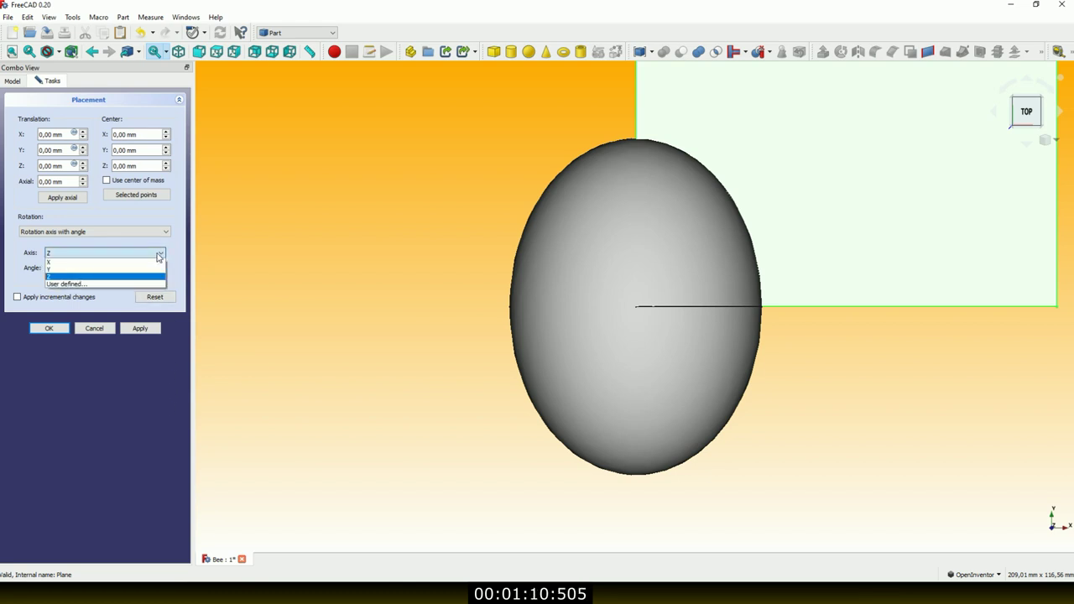
pyautogui.doubleClick(125, 267)
pyautogui.write('90')
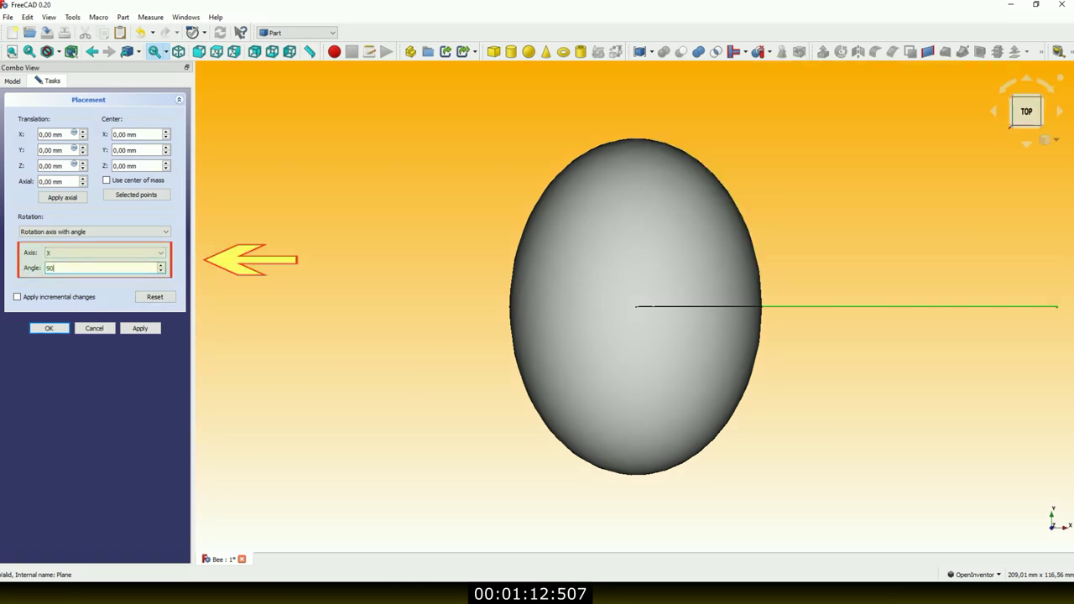
pyautogui.click(1028, 81)
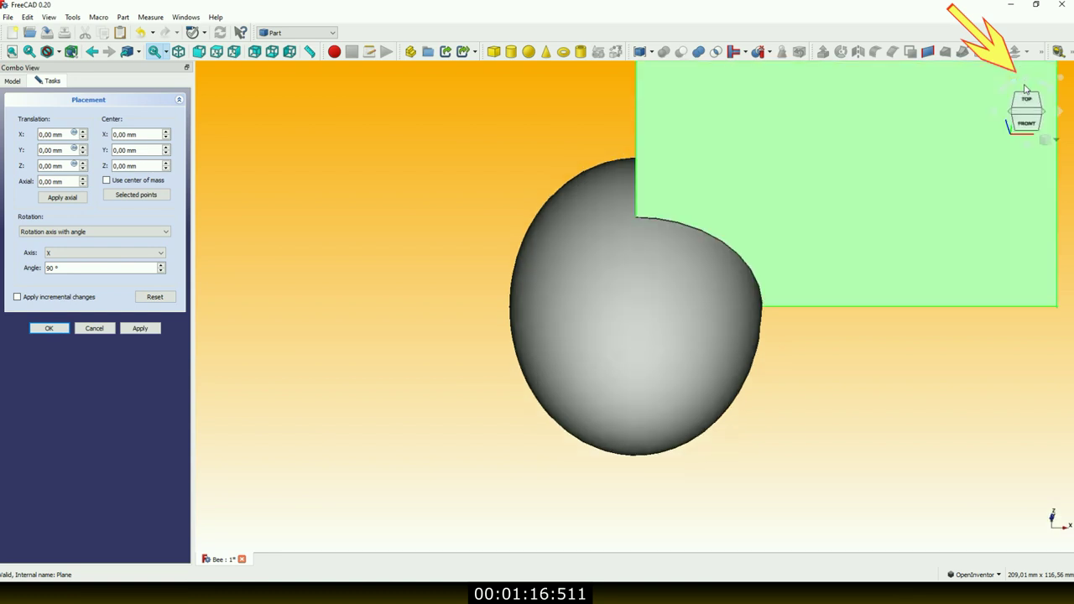
pyautogui.click(1027, 82)
pyautogui.scroll(-2, 779, 396)
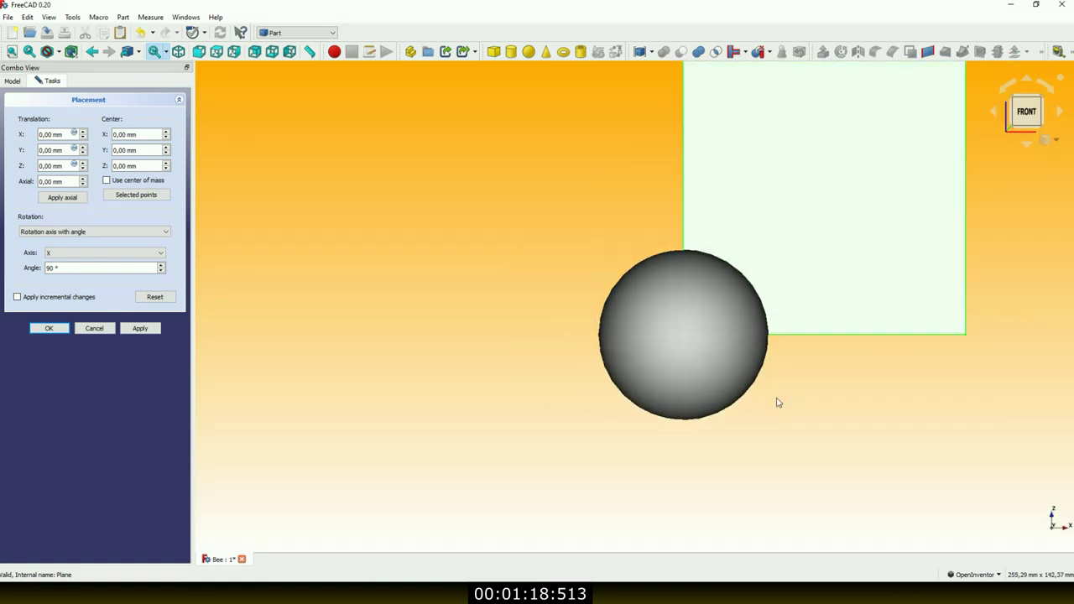
pyautogui.scroll(-1, 776, 403)
pyautogui.moveTo(64, 134); pyautogui.dragTo(26, 143)
pyautogui.write('-50')
pyautogui.press('Tab')
pyautogui.press('Tab')
pyautogui.write('-')
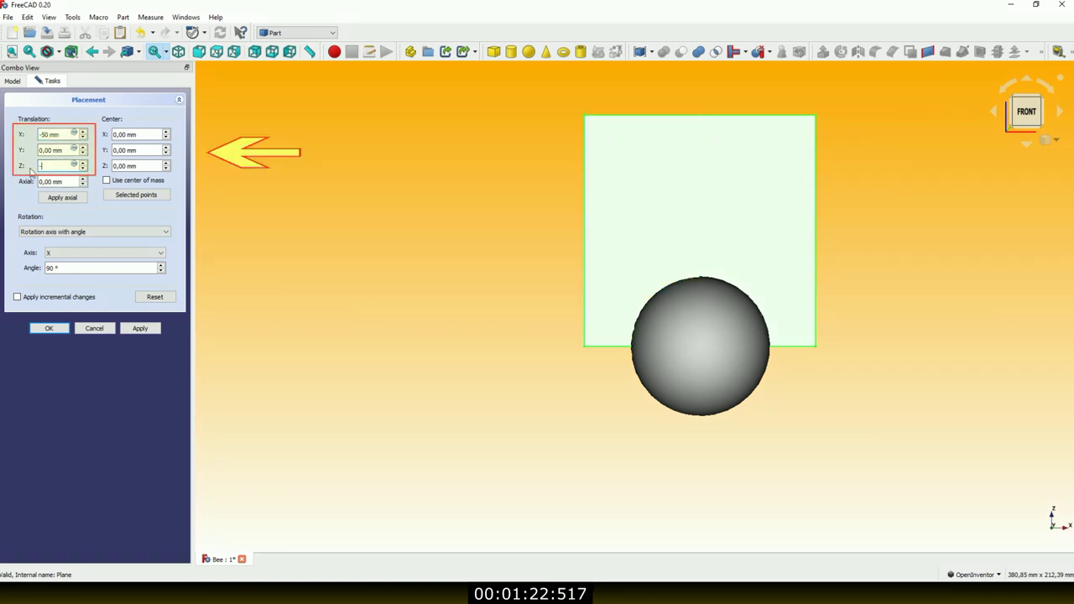
pyautogui.write('50')
pyautogui.click(103, 216)
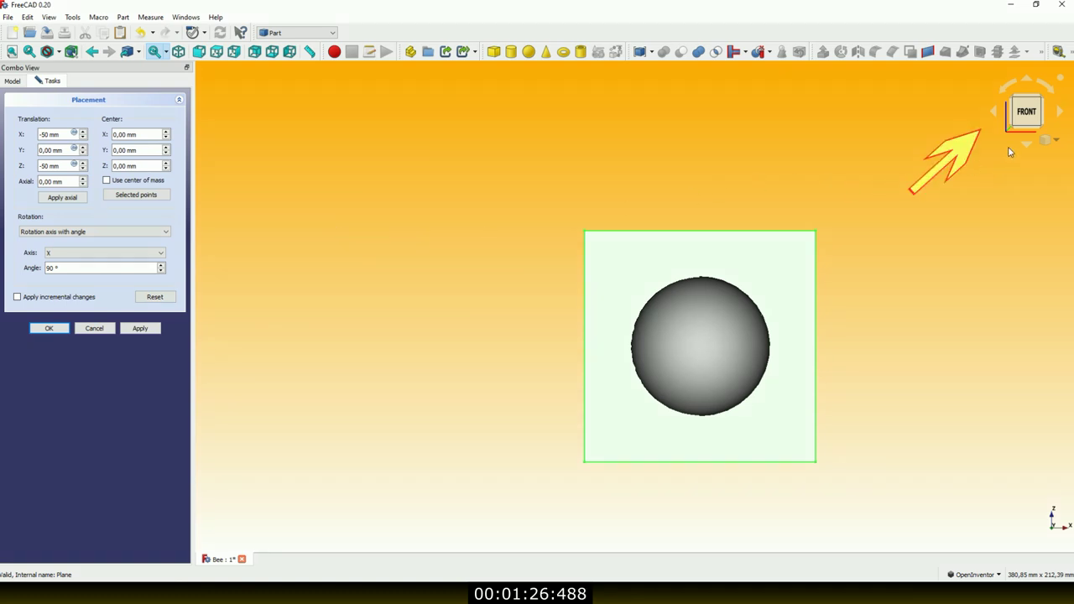
# - Set the plane's Y offset to −24 mm and accept the placement
pyautogui.click(993, 113)
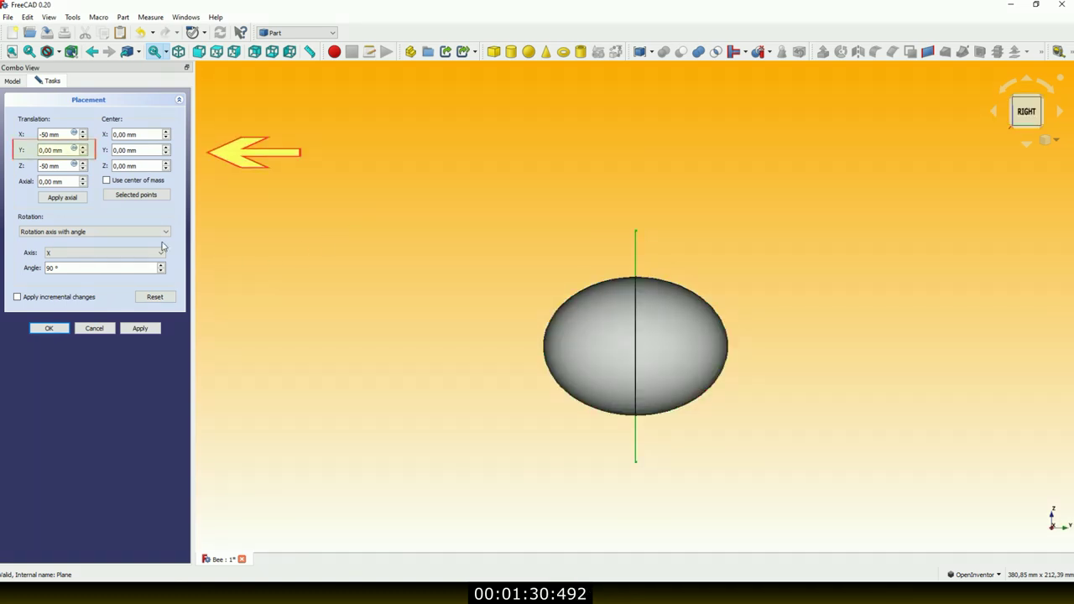
pyautogui.scroll(-1, 82, 155)
pyautogui.scroll(-1, 82, 155)
pyautogui.scroll(-2, 83, 155)
pyautogui.scroll(-6, 82, 156)
pyautogui.scroll(-10, 82, 156)
pyautogui.scroll(-8, 82, 155)
pyautogui.scroll(-2, 83, 154)
pyautogui.scroll(2, 83, 151)
pyautogui.scroll(6, 83, 151)
pyautogui.scroll(6, 83, 151)
pyautogui.click(131, 331)
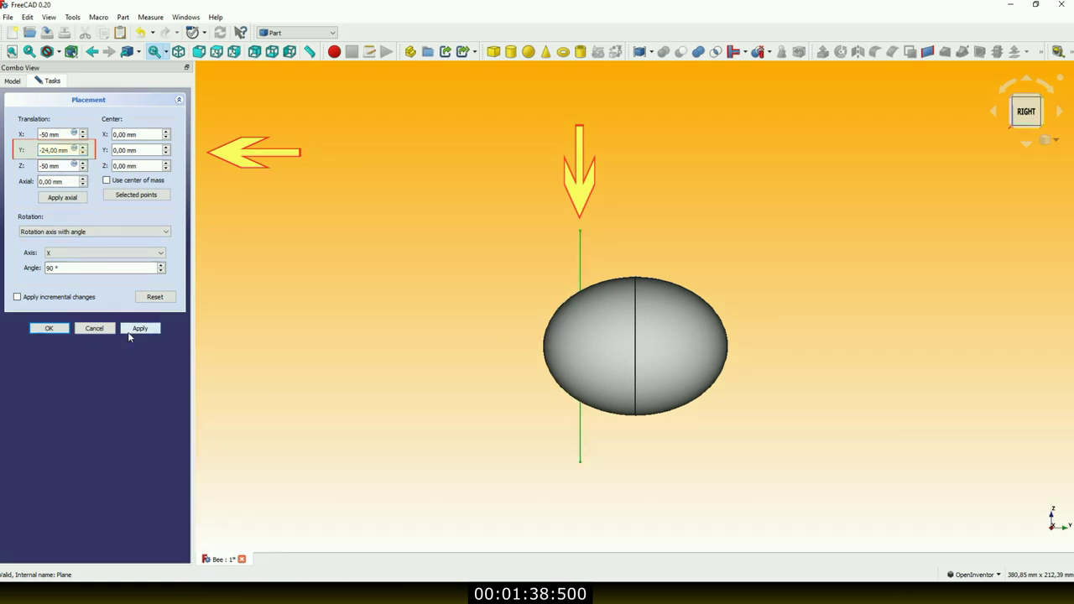
pyautogui.click(50, 329)
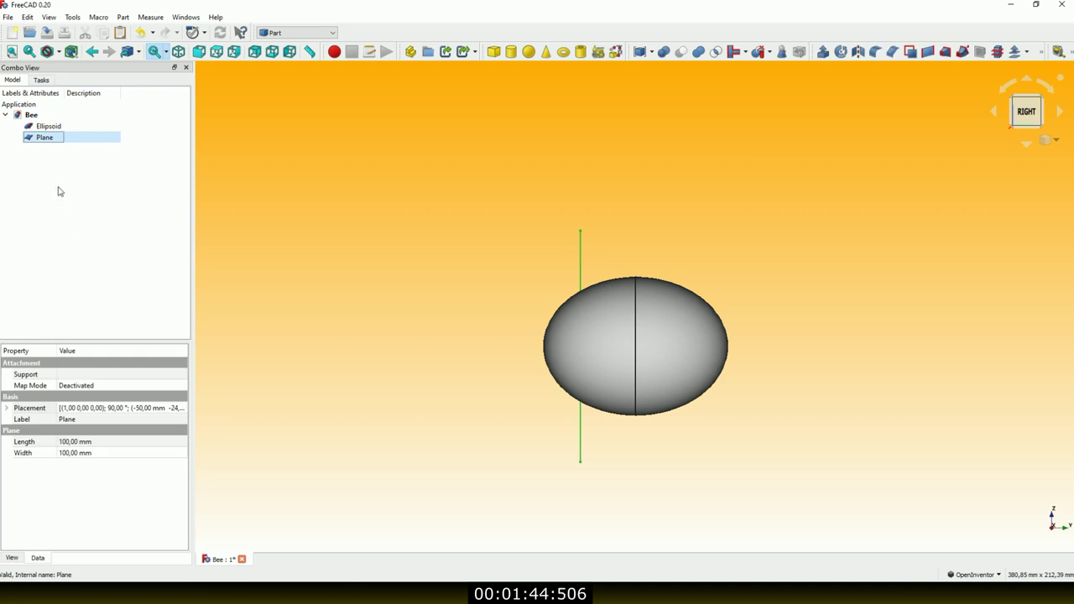
# - Paste three copies of the plane and shift Plane001's Y placement
pyautogui.hotkey('ctrl', 'v')
pyautogui.hotkey('ctrl', 'v')
pyautogui.hotkey('ctrl', 'v')
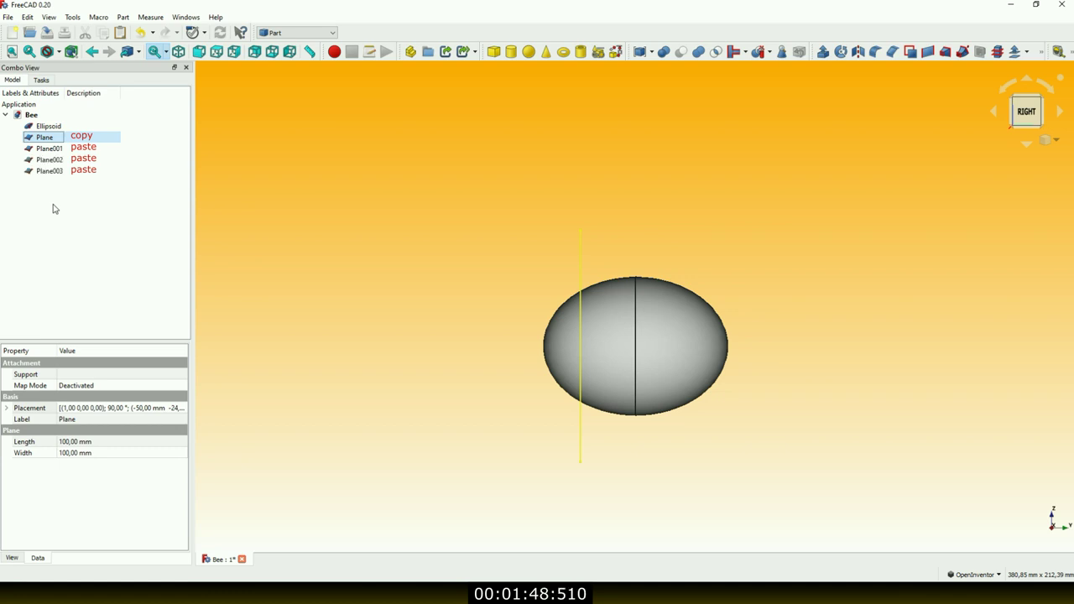
pyautogui.click(49, 148)
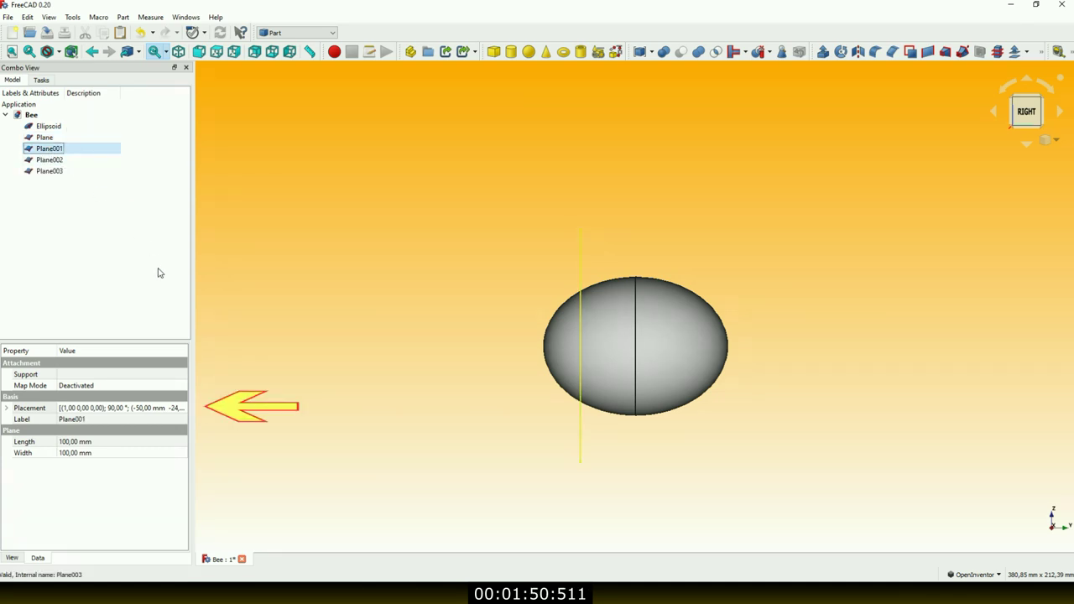
pyautogui.click(184, 409)
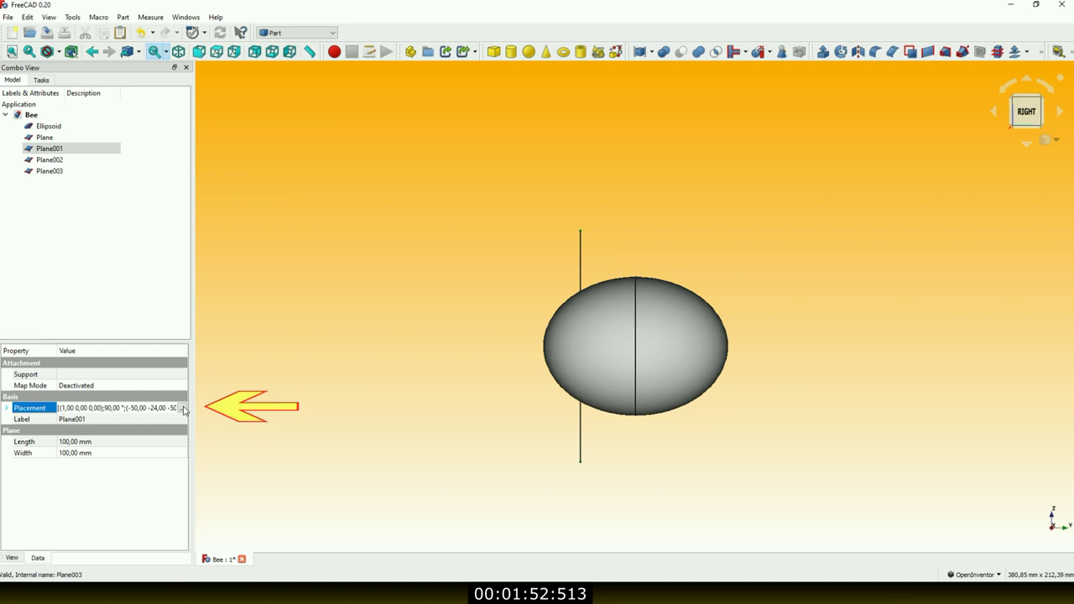
pyautogui.click(183, 409)
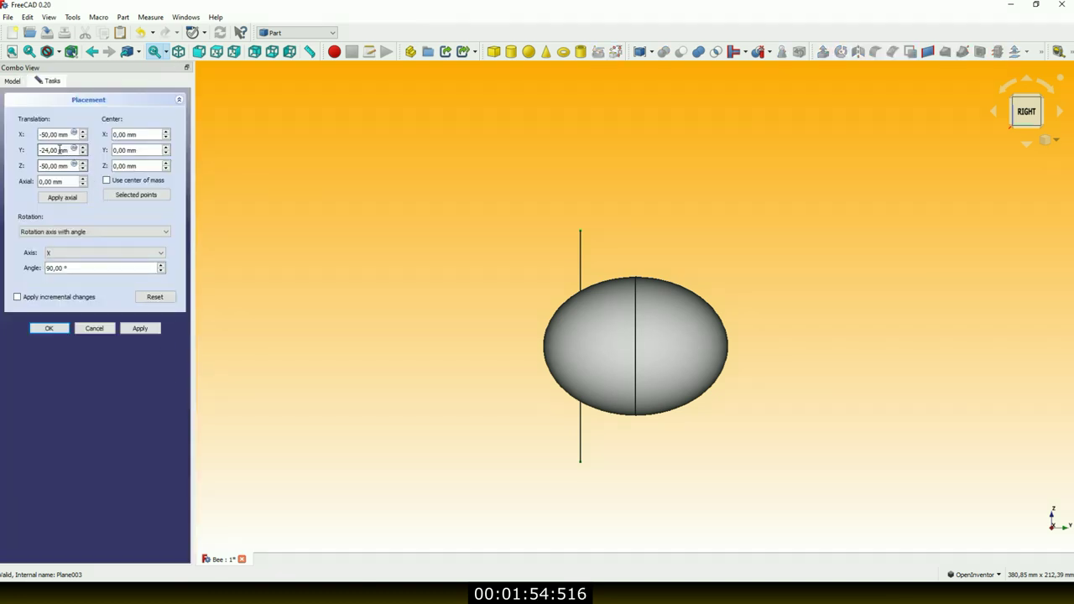
pyautogui.write('5')
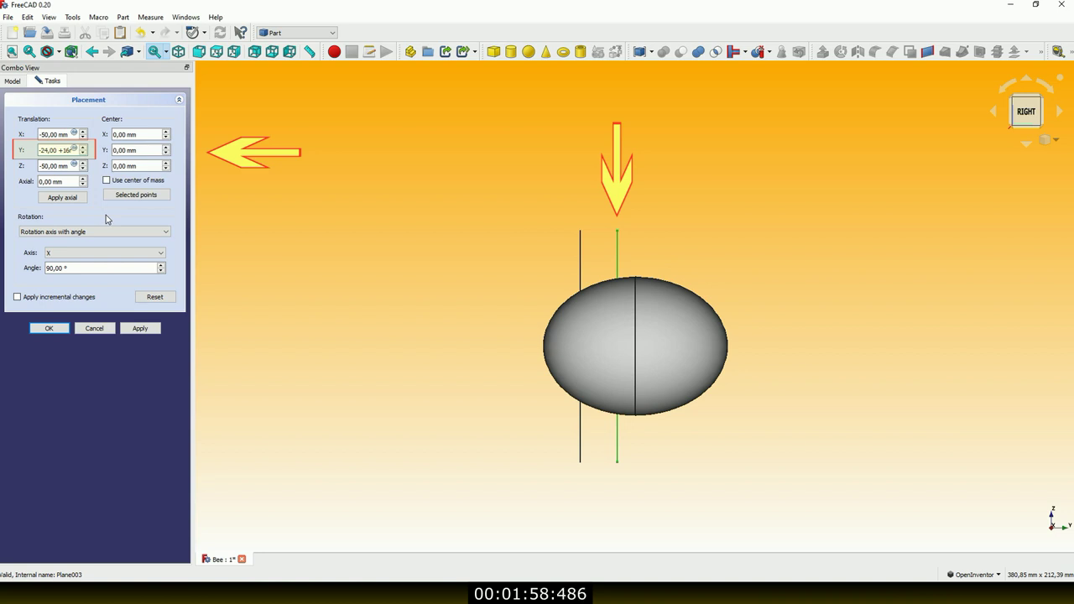
pyautogui.click(50, 328)
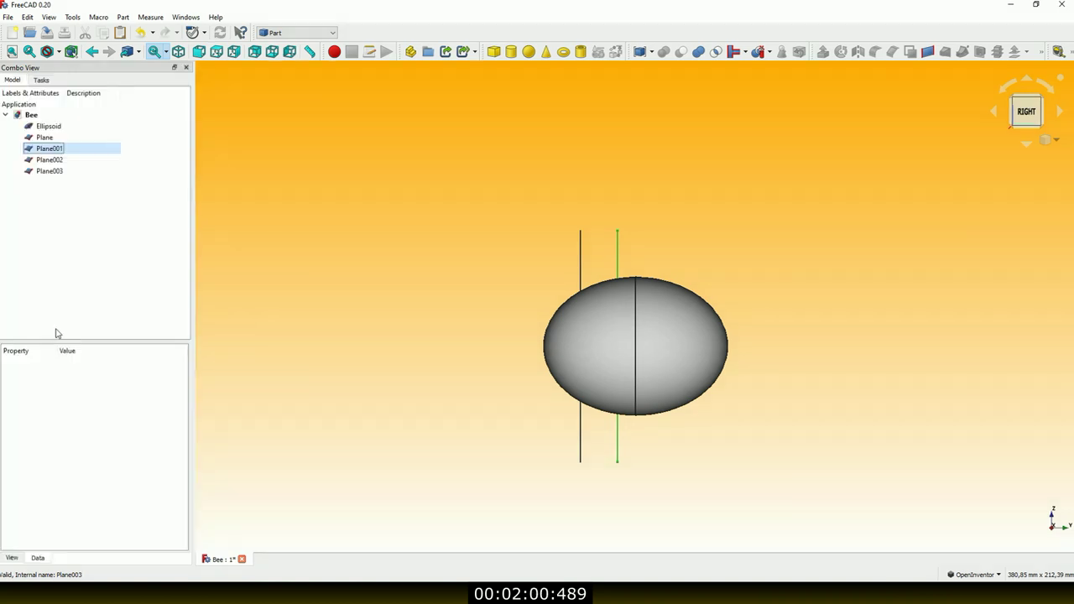
# - Move Plane002 to Y = −24 + 2*16 (8 mm)
pyautogui.click(43, 160)
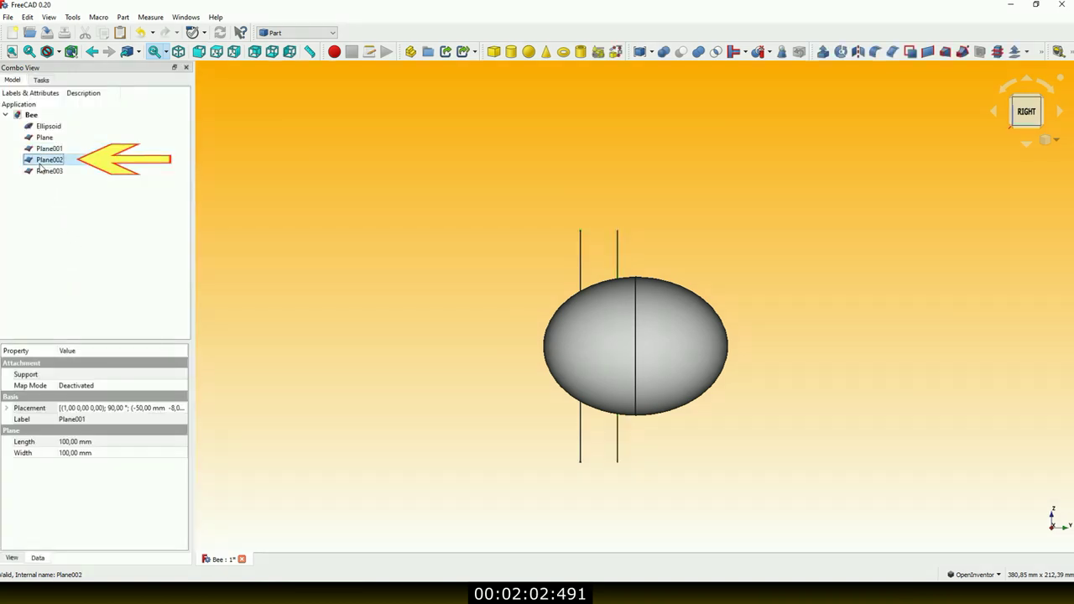
pyautogui.click(178, 408)
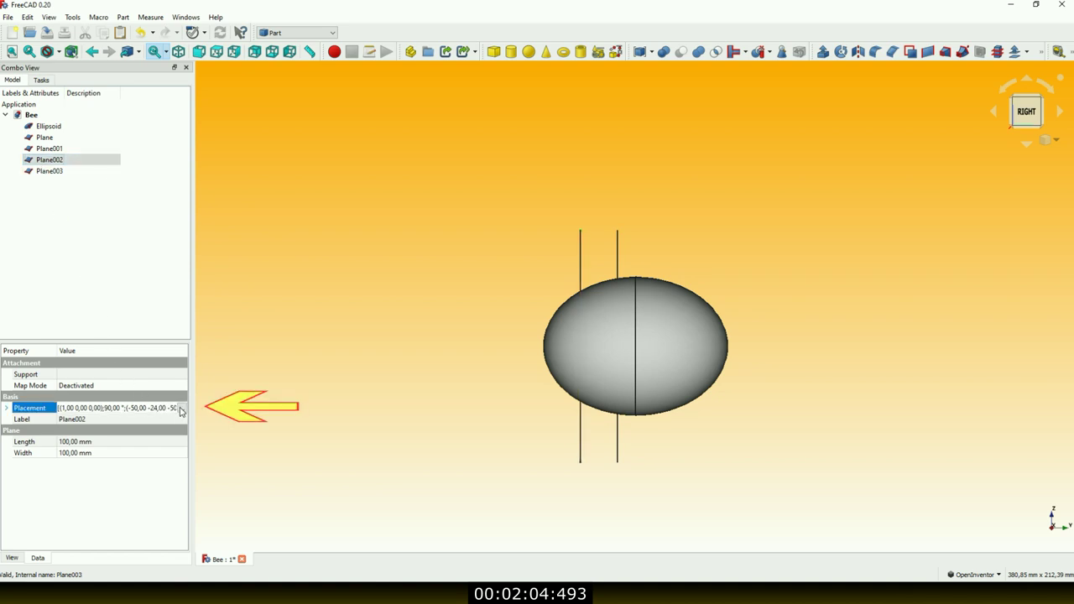
pyautogui.click(182, 408)
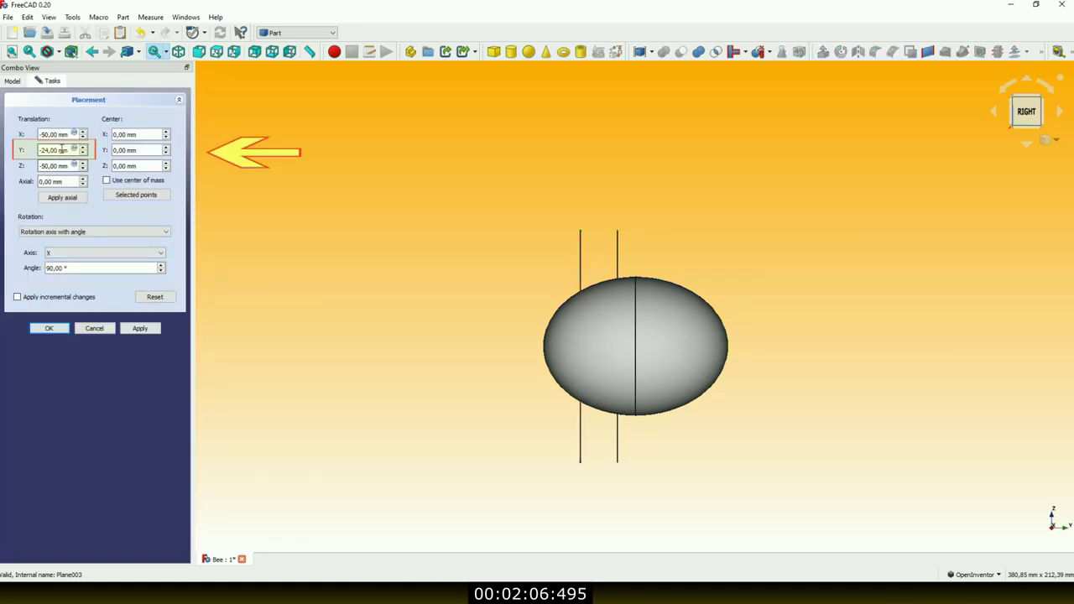
pyautogui.press('BackSpace')
pyautogui.press('BackSpace')
pyautogui.write('+2*16')
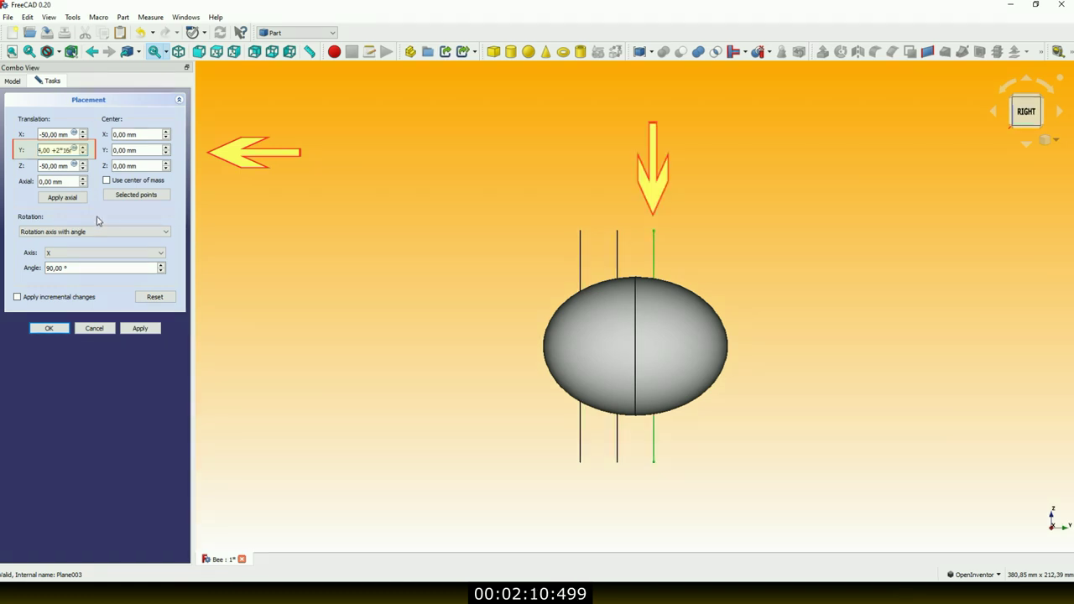
pyautogui.click(57, 329)
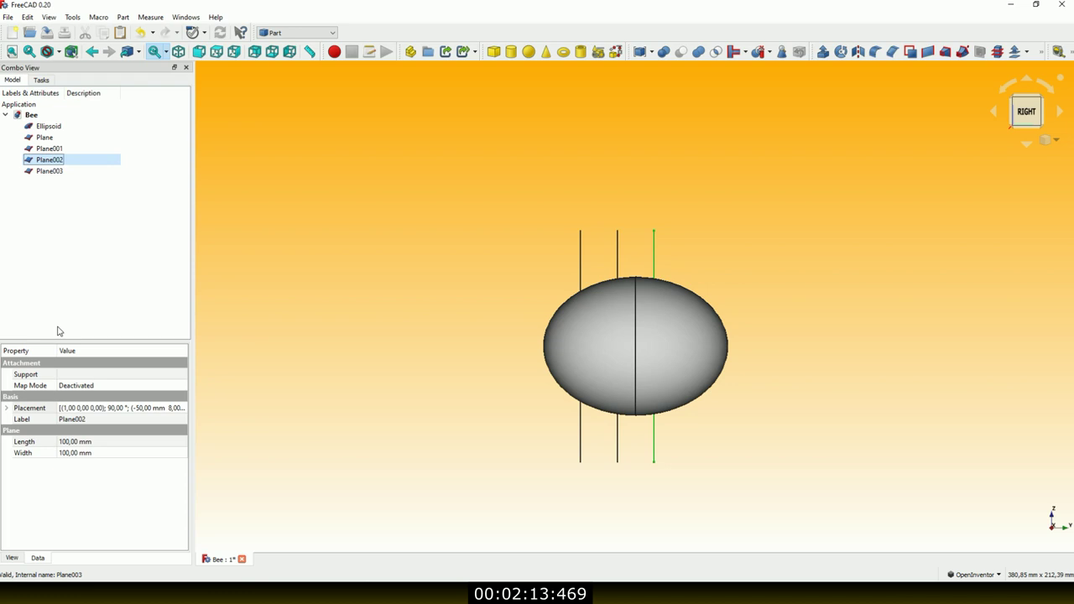
# - Move Plane003 to Y = −24 + 3*16 (24 mm)
pyautogui.click(45, 172)
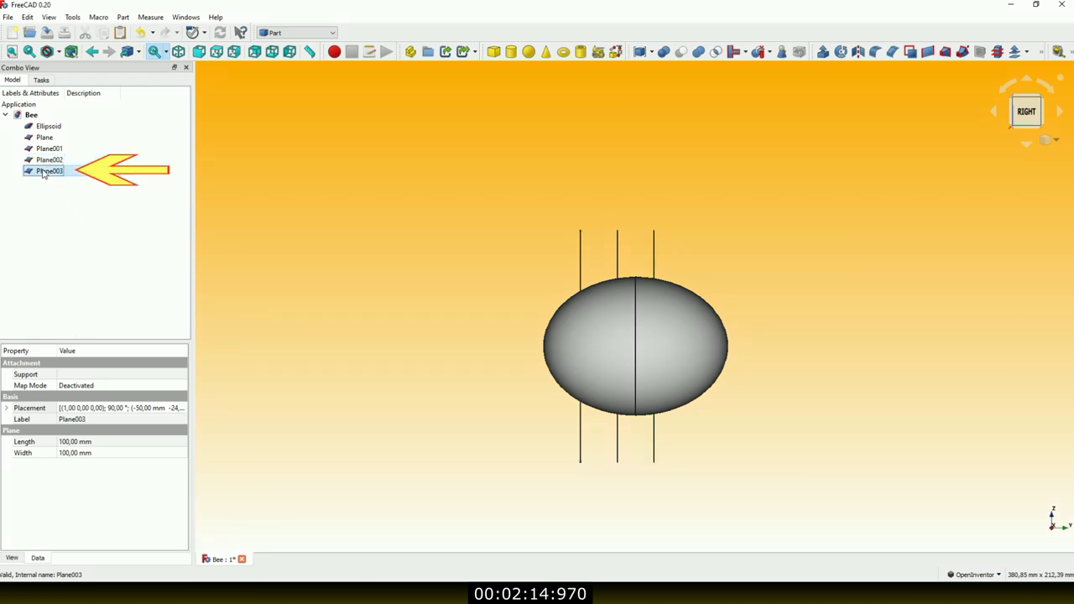
pyautogui.click(181, 410)
pyautogui.click(179, 409)
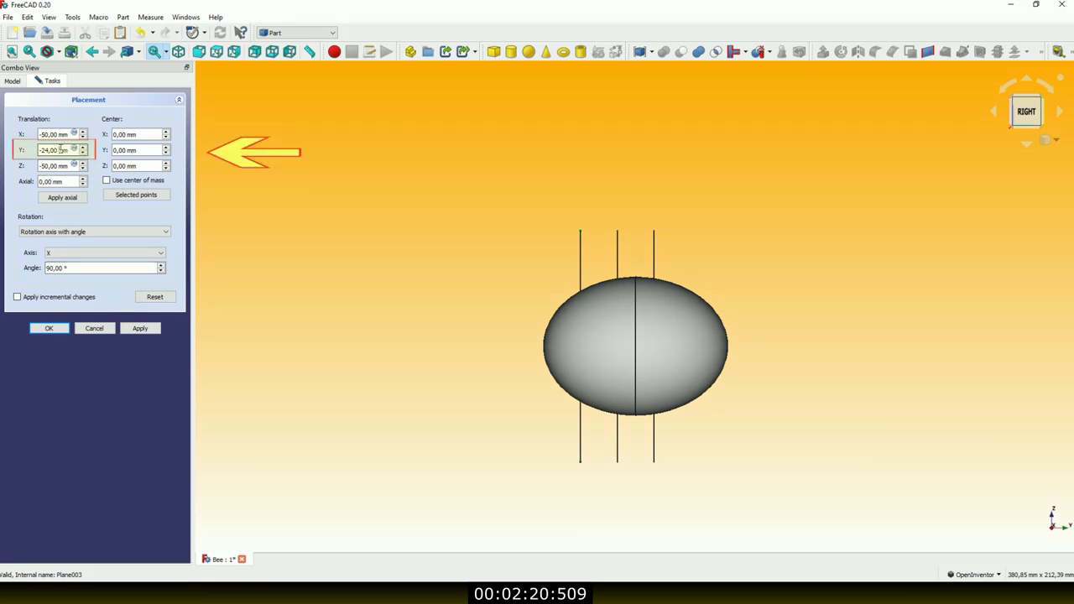
pyautogui.write('+3*16')
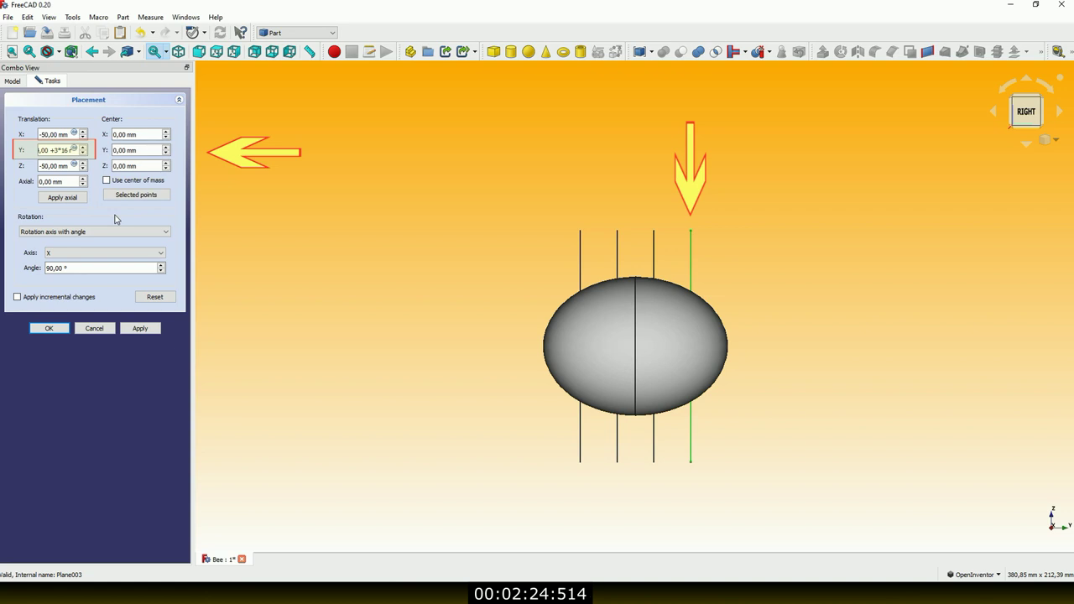
pyautogui.click(50, 331)
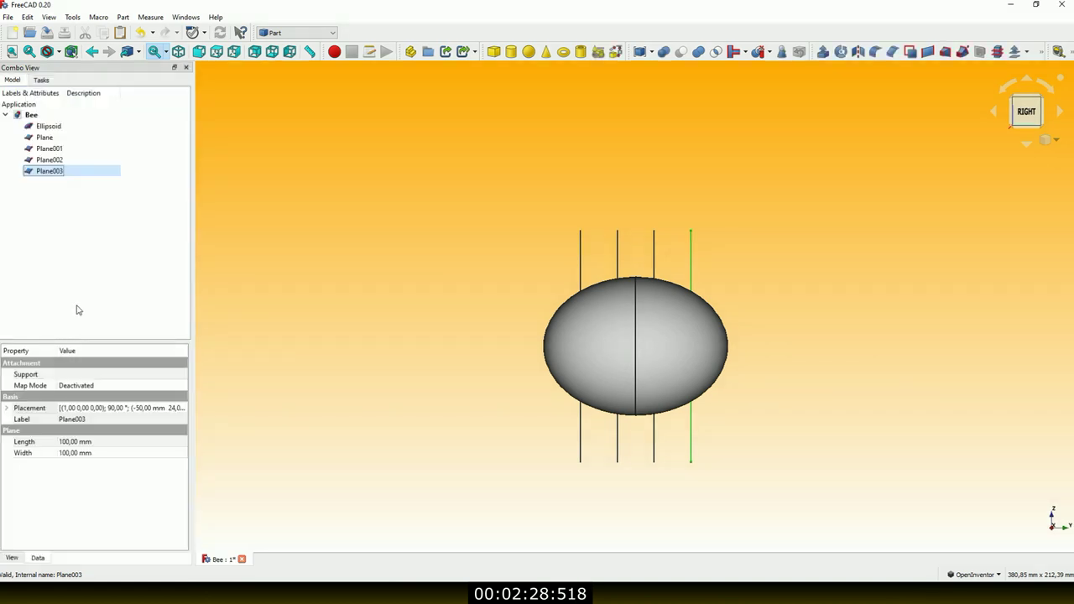
pyautogui.click(112, 279)
# - Orbit and zoom to an angled view of the four planes crossing the ellipsoid
pyautogui.moveTo(506, 310)
pyautogui.mouseDown(button='middle')
pyautogui.moveTo(668, 382)
pyautogui.moveTo(612, 376)
pyautogui.mouseUp(button='middle')
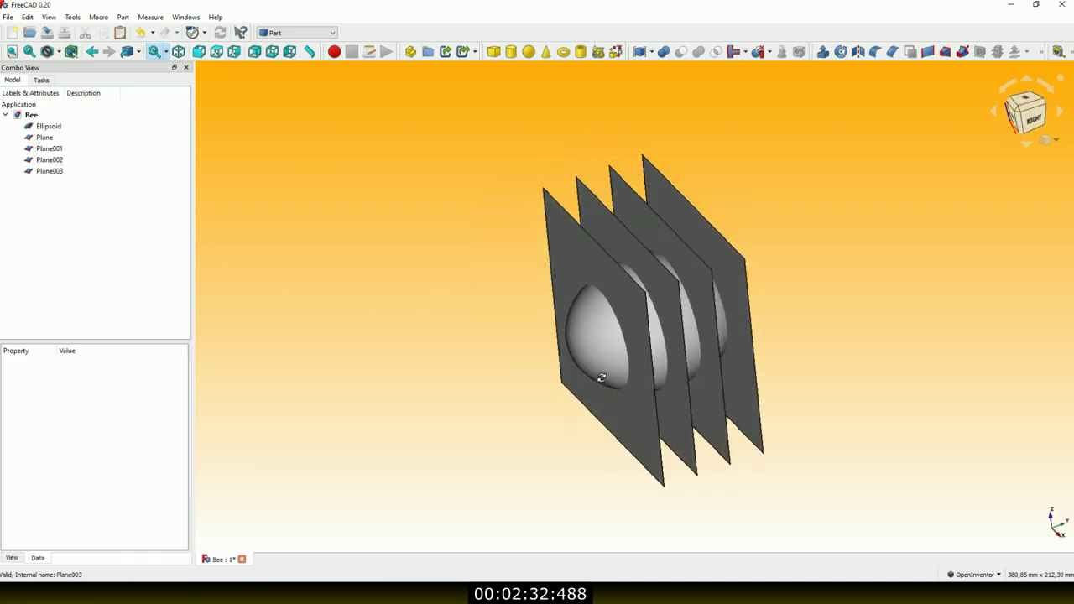
pyautogui.scroll(1, 842, 403)
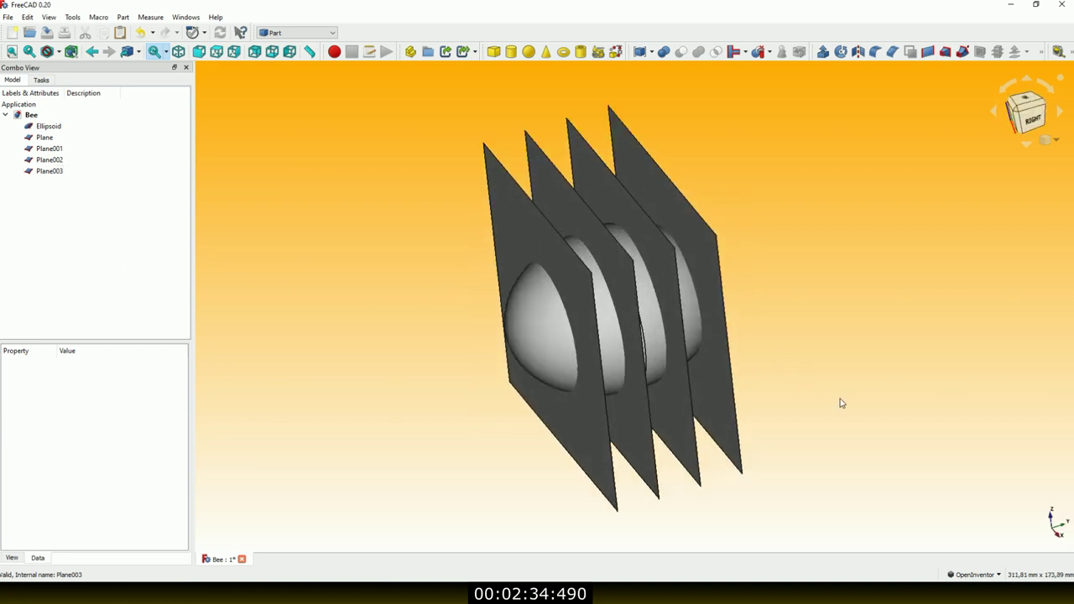
pyautogui.moveTo(674, 217); pyautogui.dragTo(688, 189, button='middle')
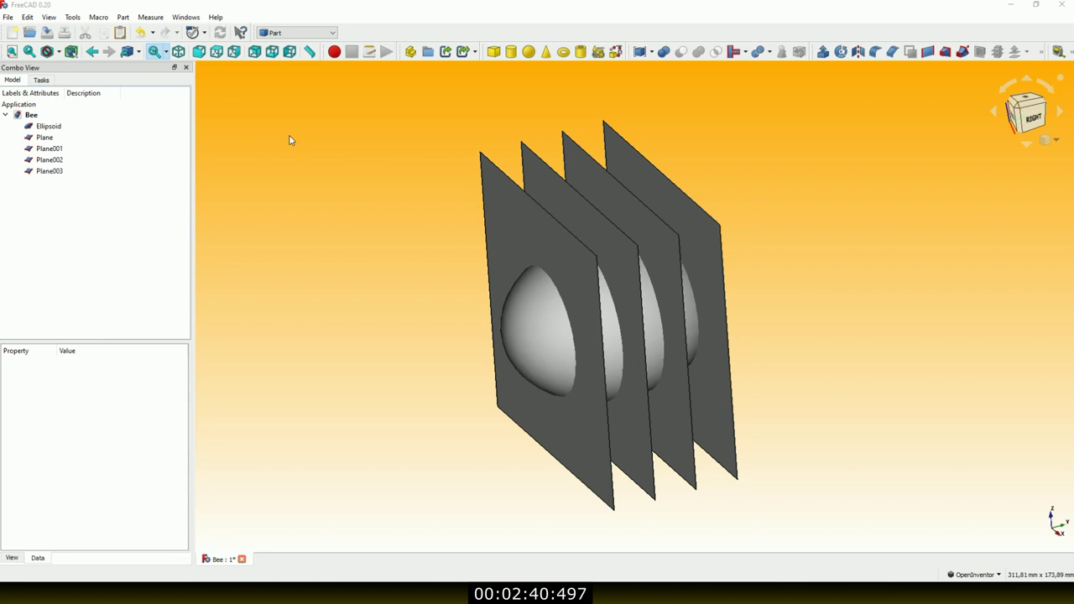
pyautogui.click(44, 127)
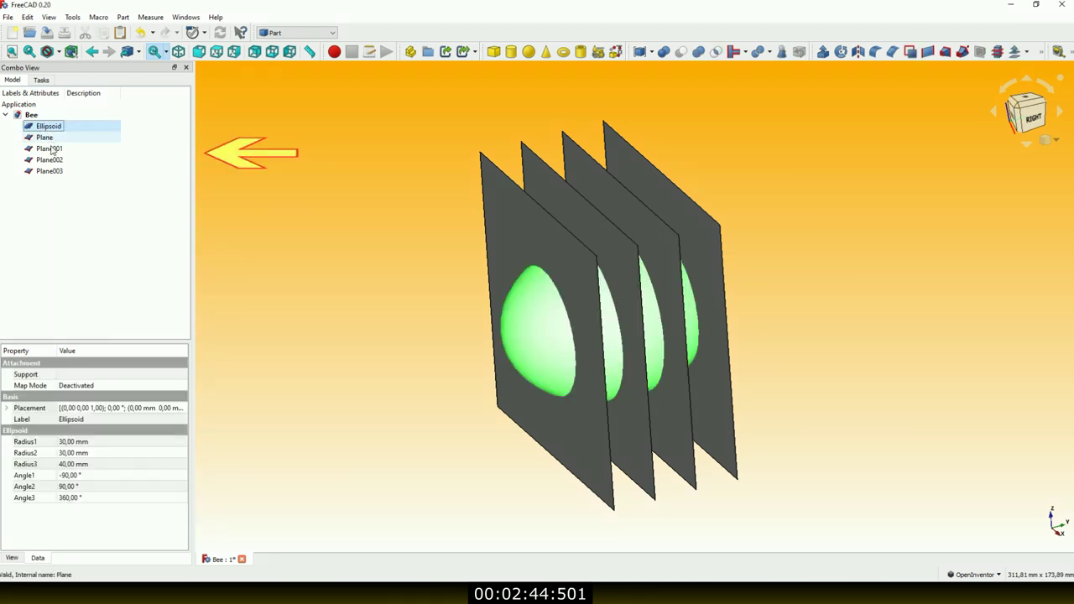
# - With the ellipsoid and Plane–Plane003 selected, apply Part Split > Slice apart
pyautogui.keyDown('shift'); pyautogui.click(44, 171); pyautogui.keyUp('shift')
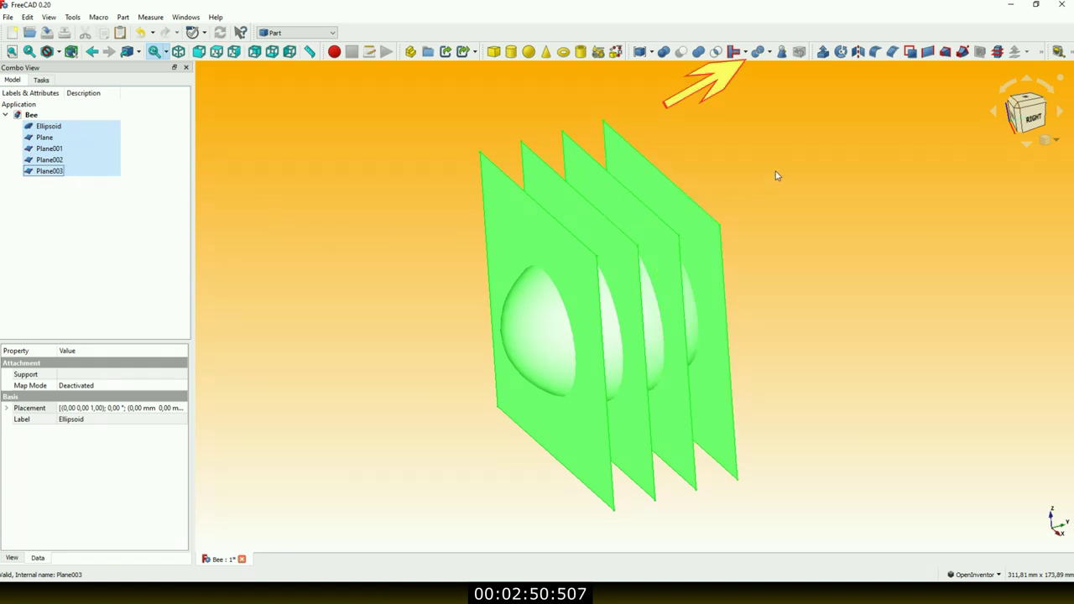
pyautogui.click(771, 53)
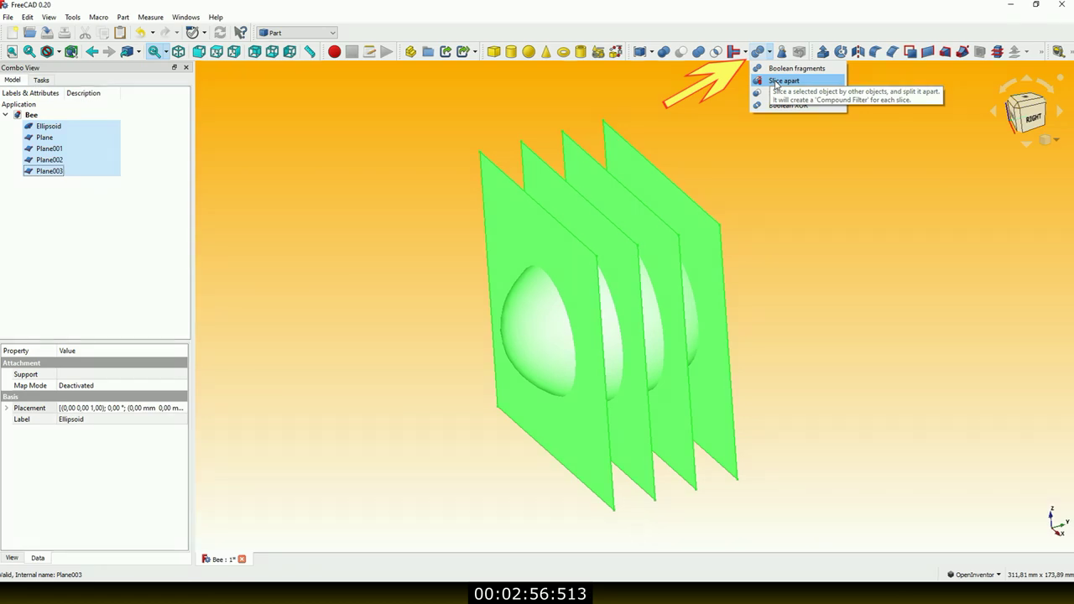
pyautogui.click(775, 82)
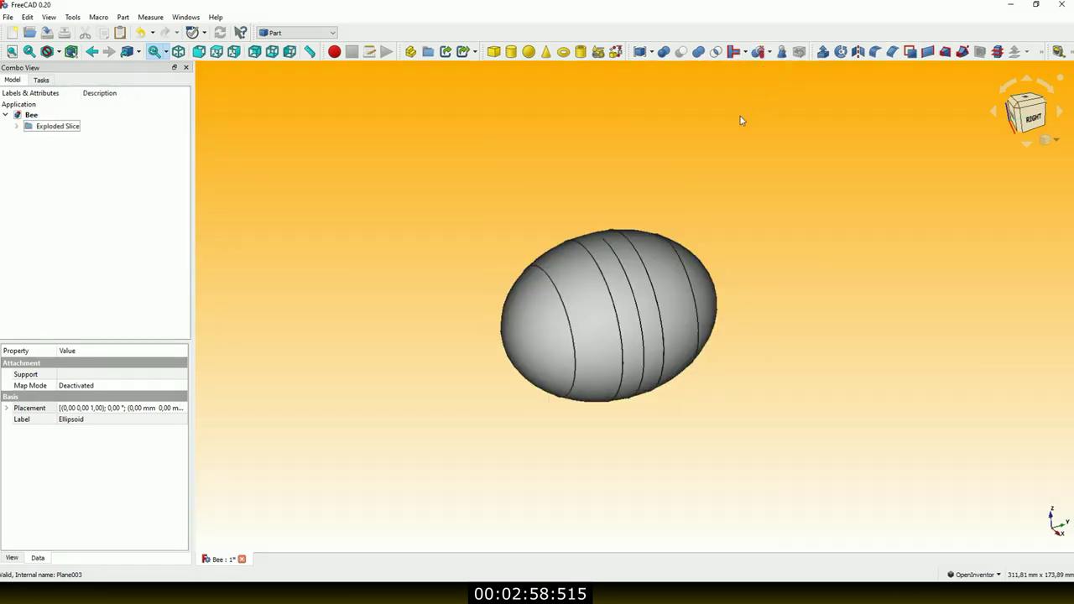
# - View the sliced body from the right, zoom in, and expand Exploded Slice to list Slice.0–Slice.4
pyautogui.click(1032, 121)
pyautogui.scroll(1, 787, 412)
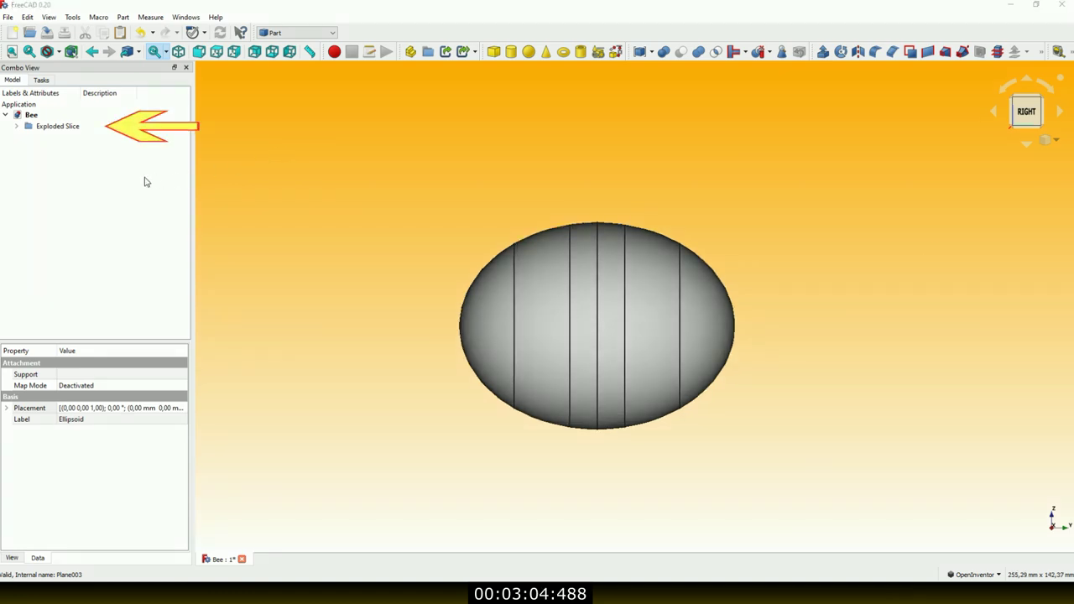
pyautogui.click(15, 127)
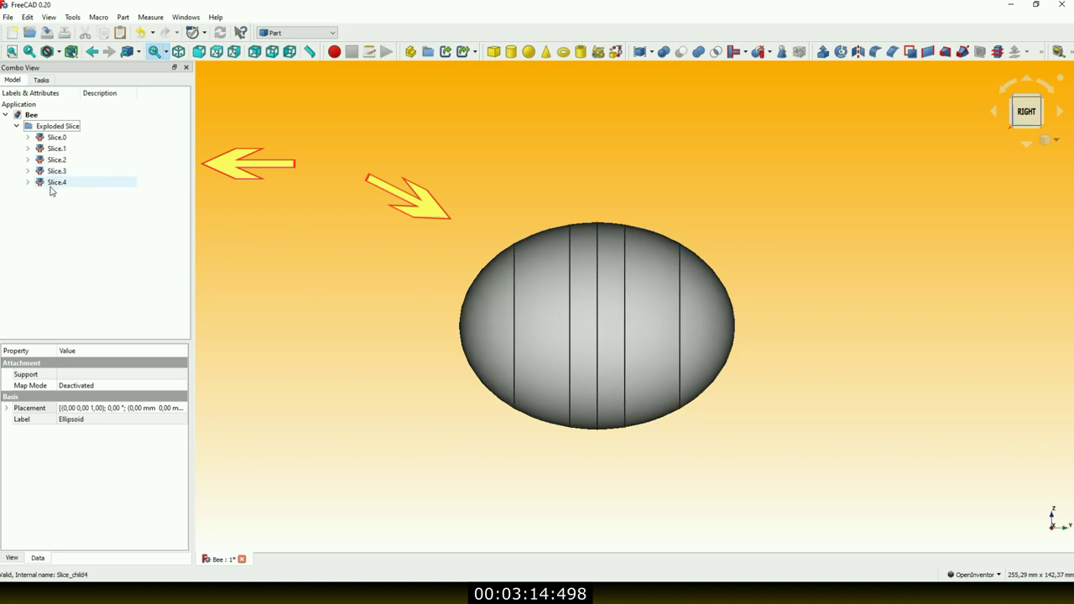
# - Color Slice.0, Slice.3 and Slice.4 yellow through Appearance
pyautogui.click(59, 137)
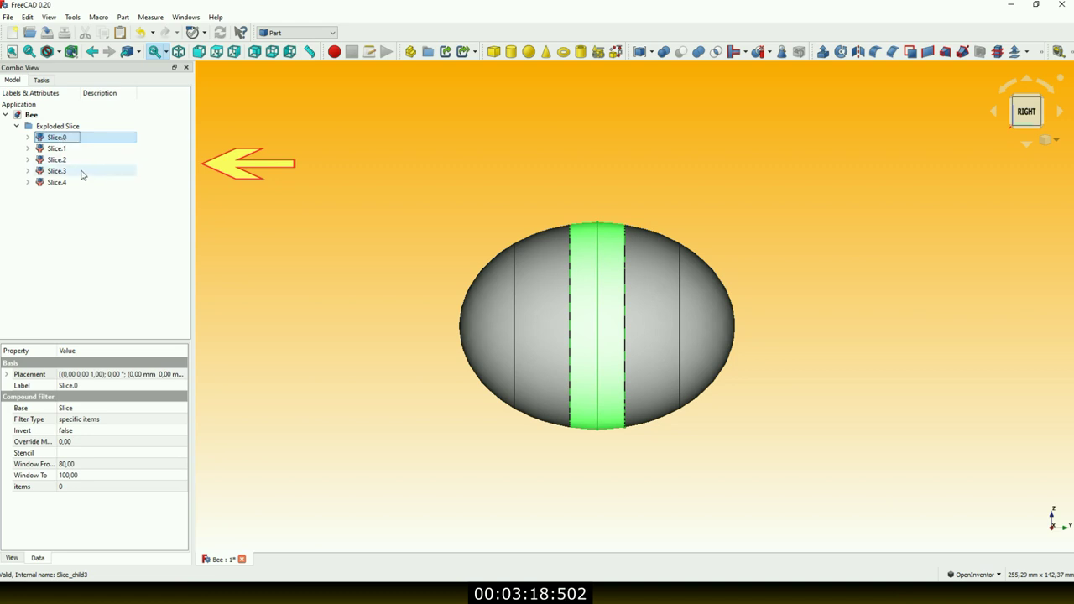
pyautogui.keyDown('ctrl'); pyautogui.click(63, 171); pyautogui.keyUp('ctrl')
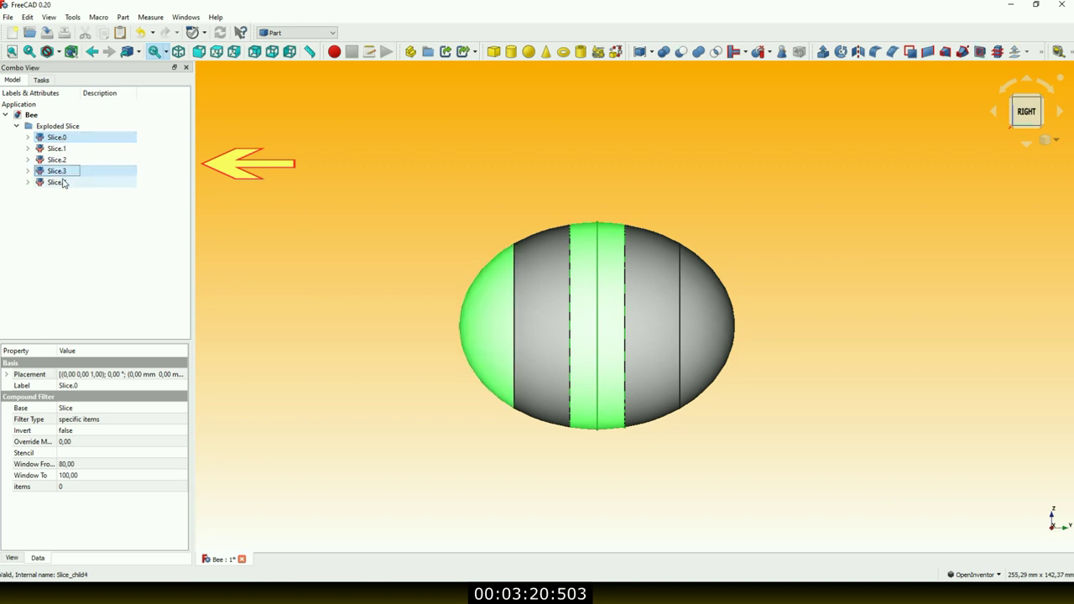
pyautogui.keyDown('ctrl'); pyautogui.click(57, 182); pyautogui.keyUp('ctrl')
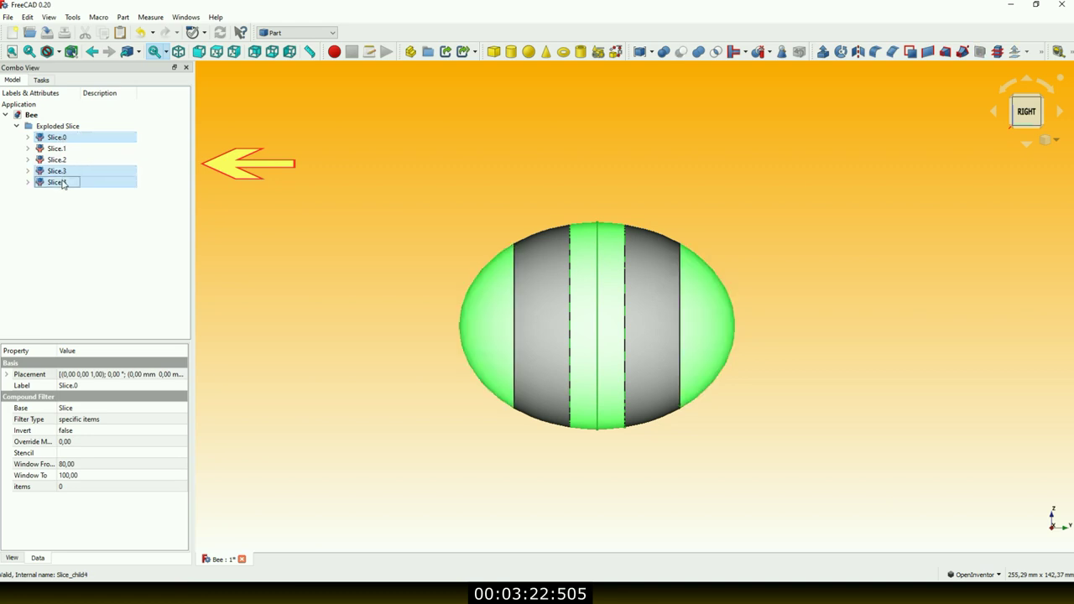
pyautogui.rightClick(63, 185)
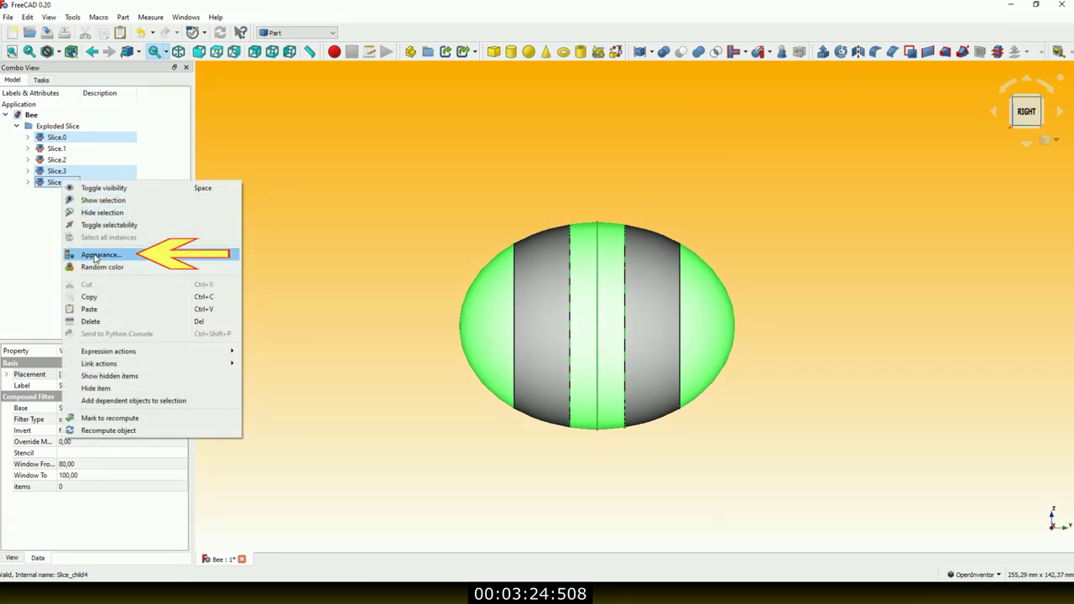
pyautogui.click(95, 256)
pyautogui.click(145, 207)
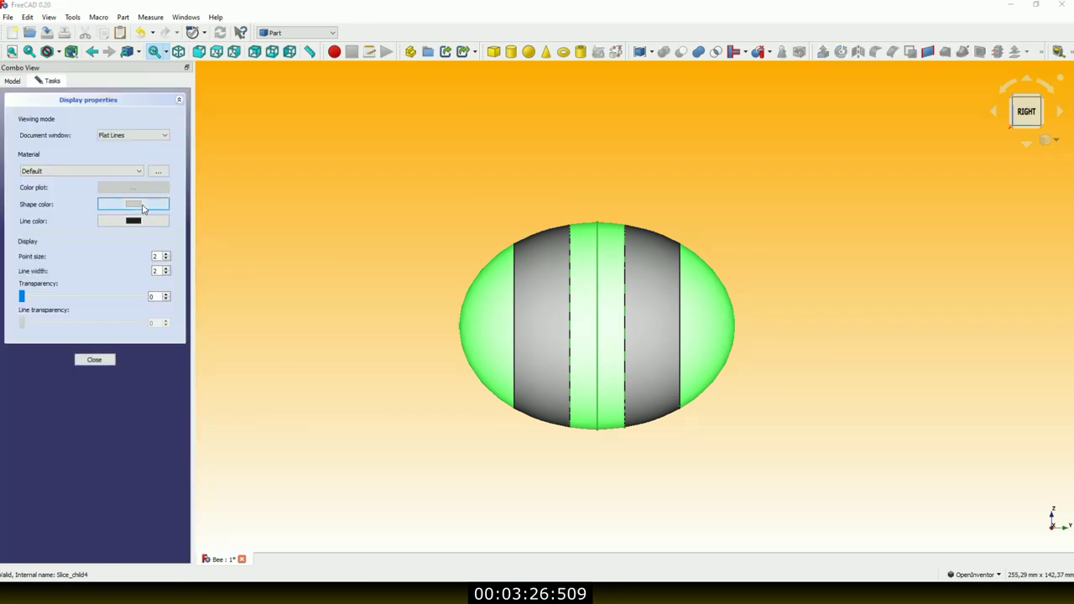
pyautogui.click(514, 253)
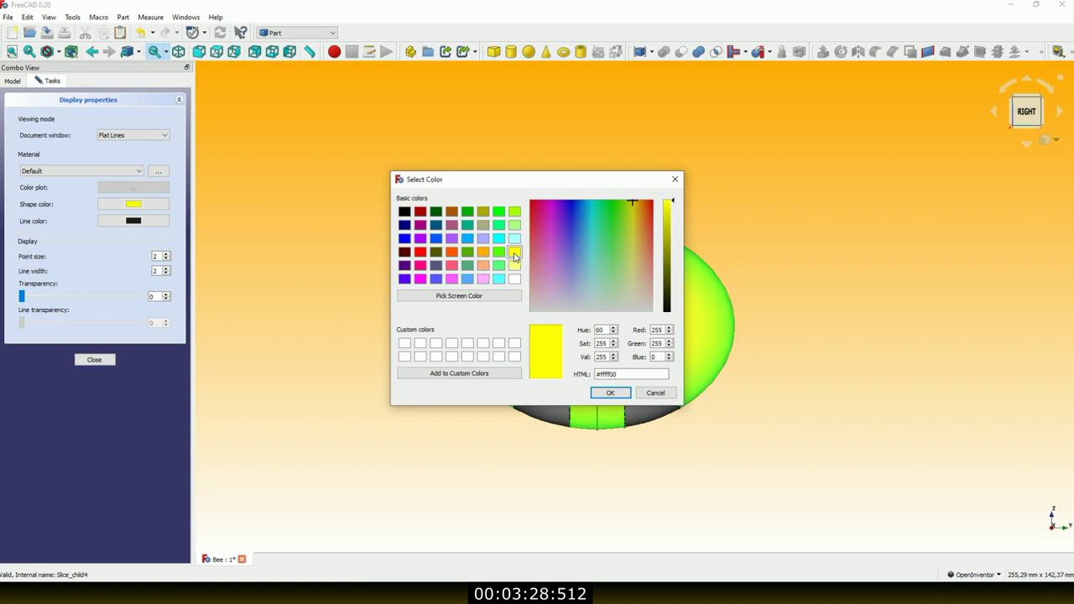
pyautogui.click(599, 395)
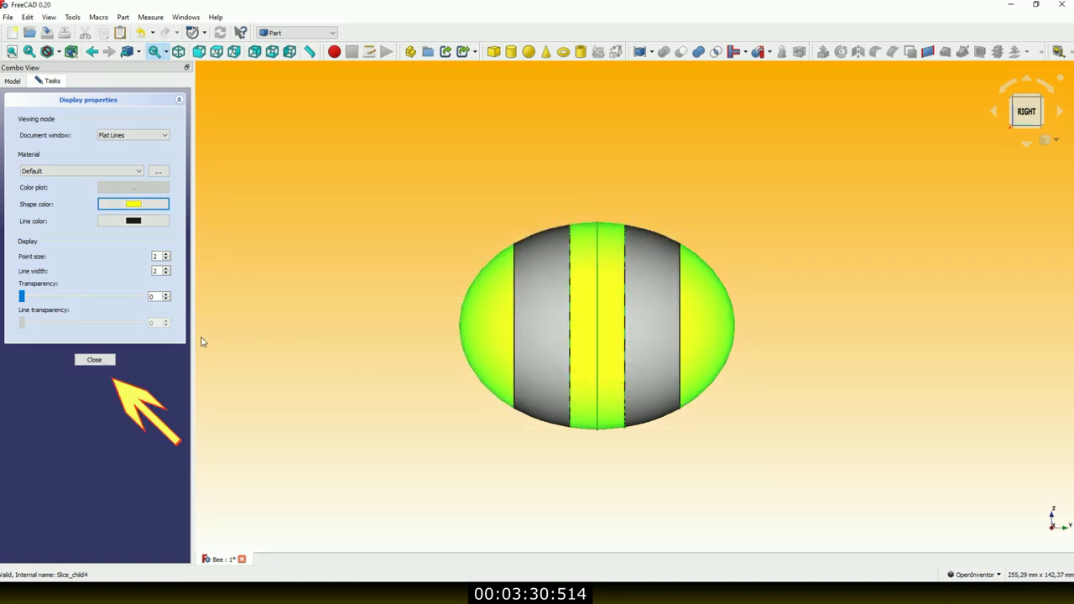
pyautogui.click(94, 360)
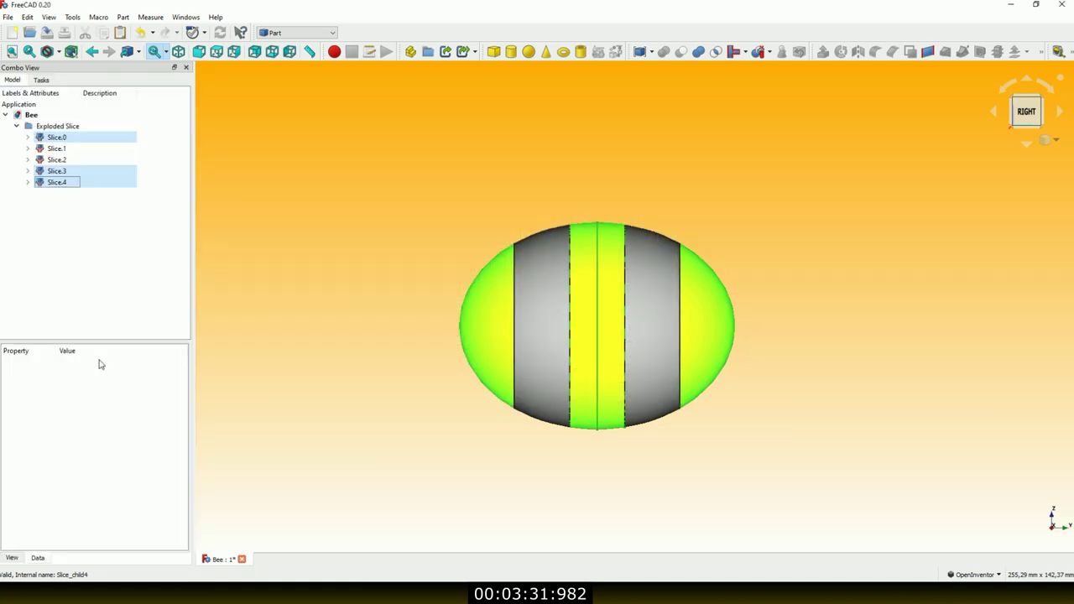
pyautogui.click(122, 253)
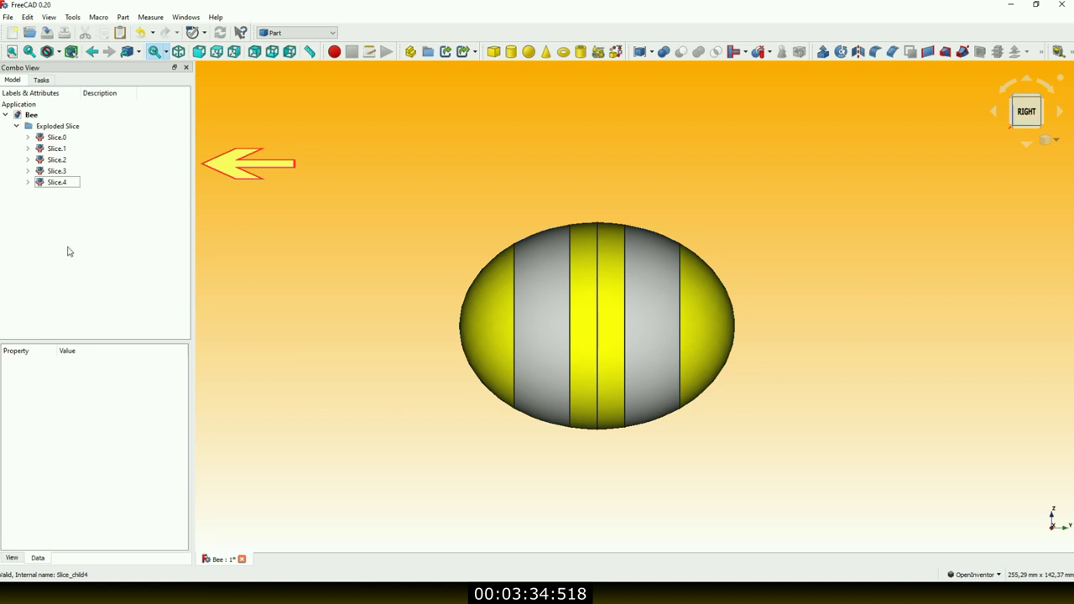
# - Color the stripe slices Slice.1 and Slice.2 black
pyautogui.click(55, 149)
pyautogui.keyDown('ctrl'); pyautogui.click(55, 160); pyautogui.keyUp('ctrl')
pyautogui.rightClick(55, 161)
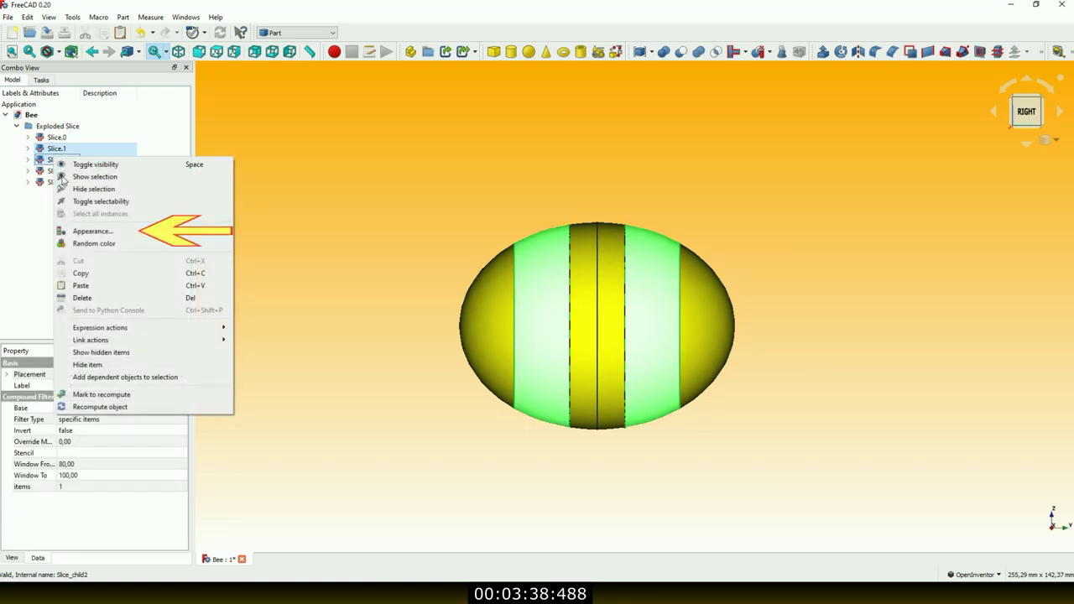
pyautogui.click(92, 231)
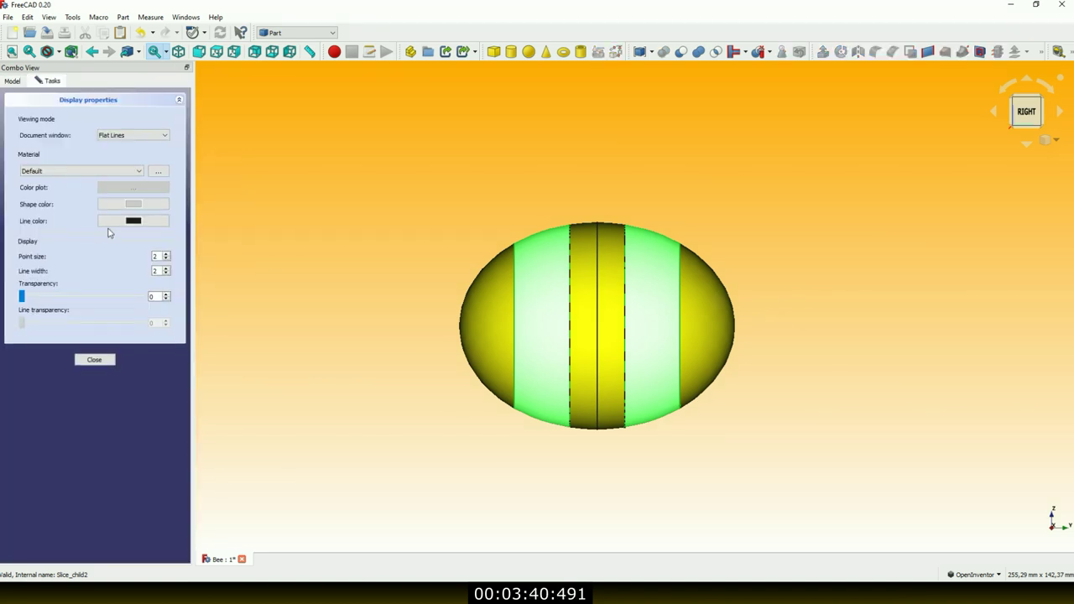
pyautogui.click(127, 205)
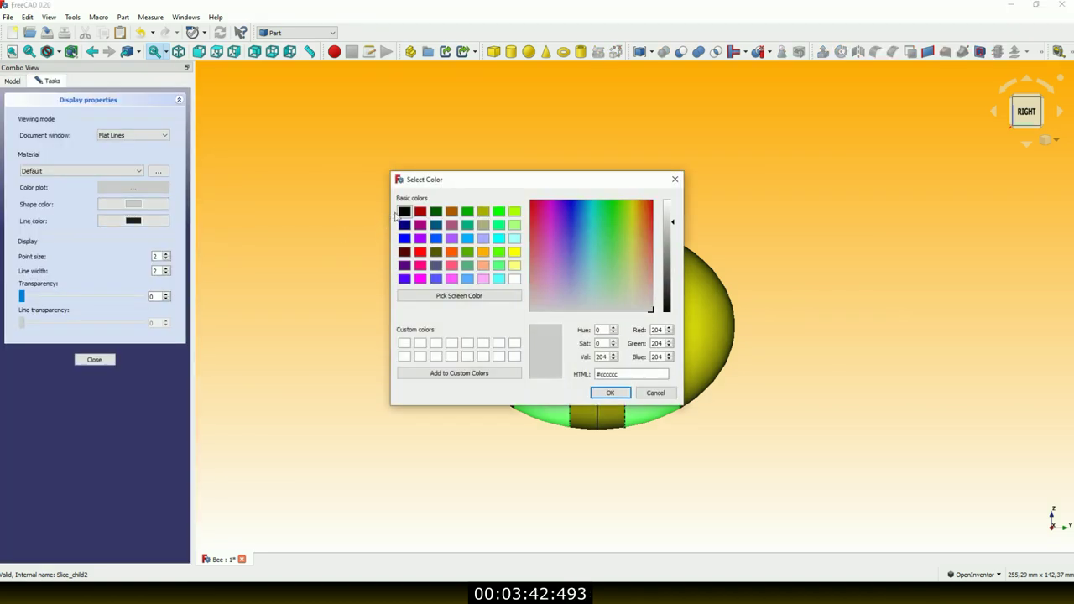
pyautogui.click(404, 211)
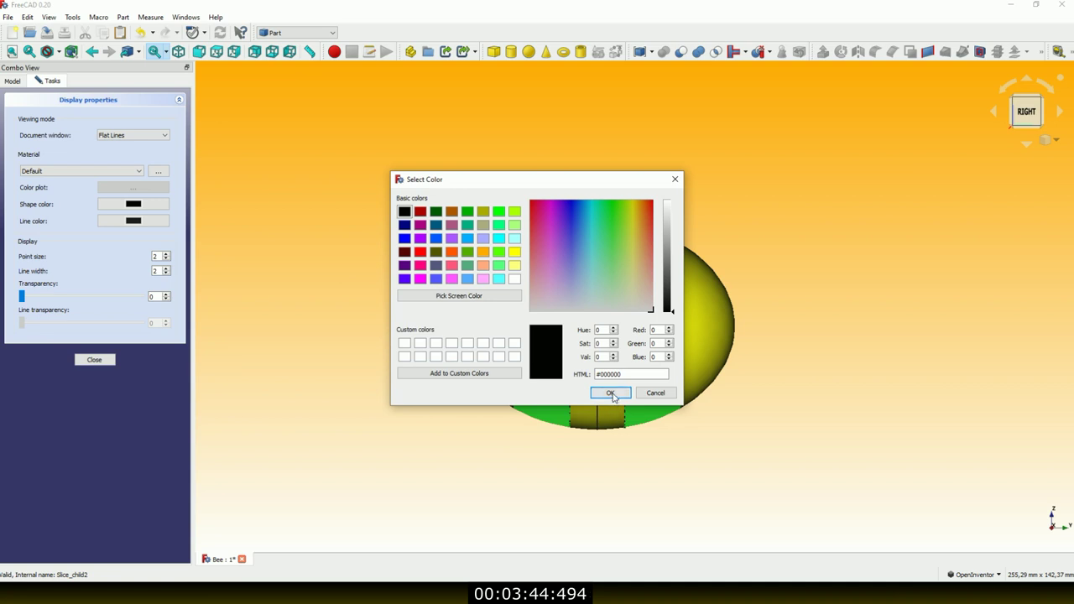
pyautogui.click(611, 393)
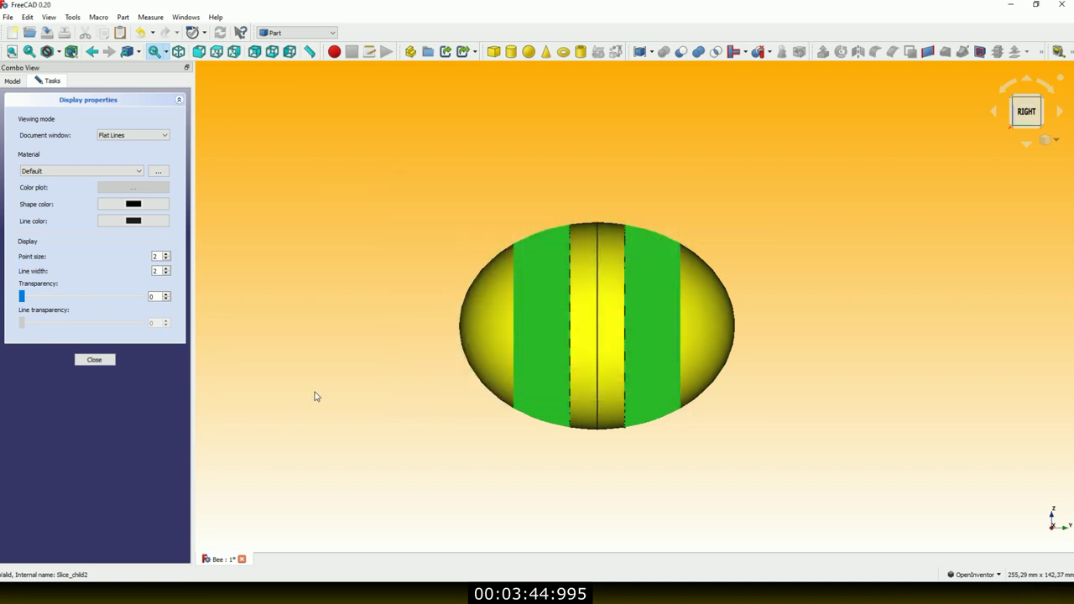
pyautogui.click(94, 361)
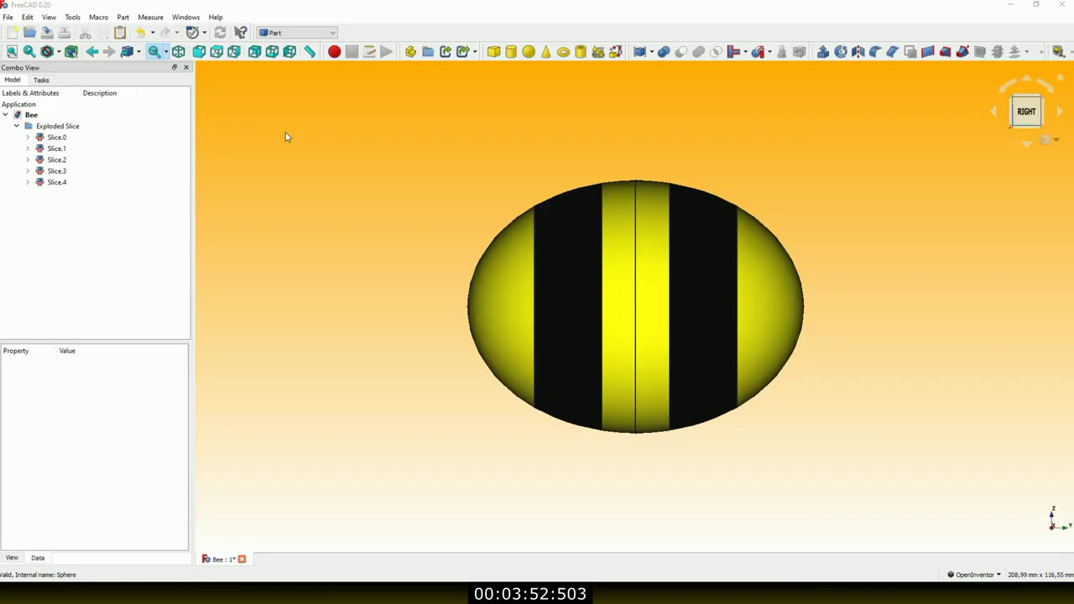
pyautogui.click(528, 51)
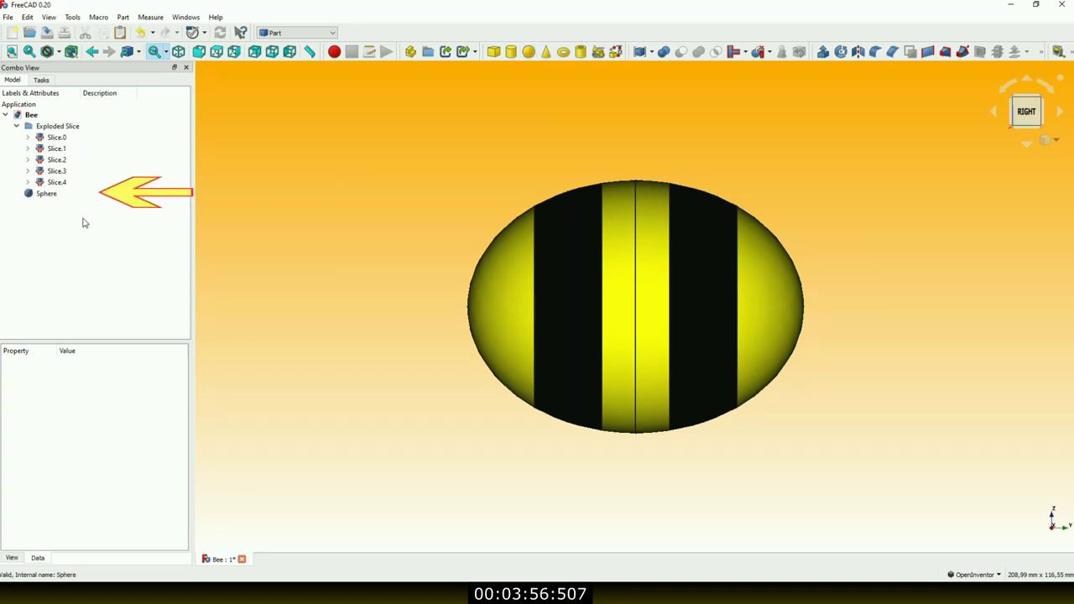
# - Give the sphere a 20 mm radius and a 50 mm Y placement, then fit the view
pyautogui.click(42, 193)
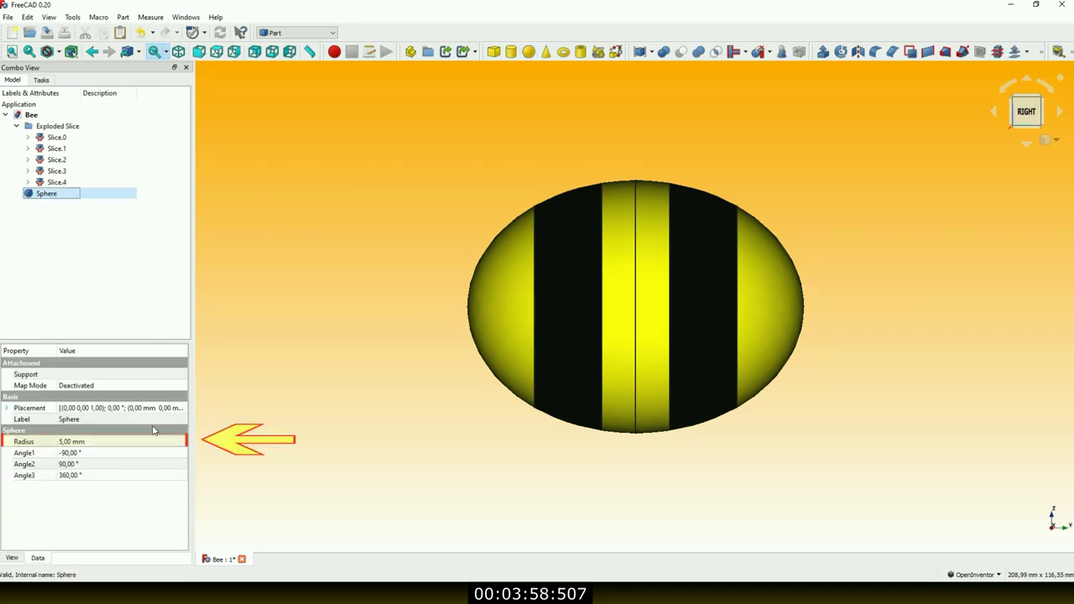
pyautogui.click(122, 443)
pyautogui.write('20')
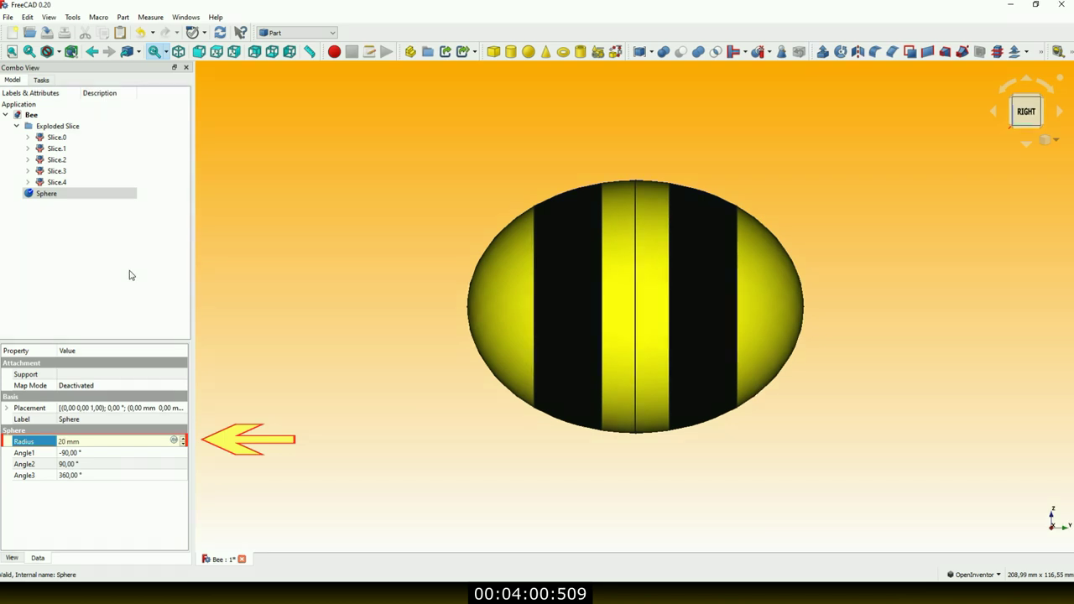
pyautogui.click(137, 268)
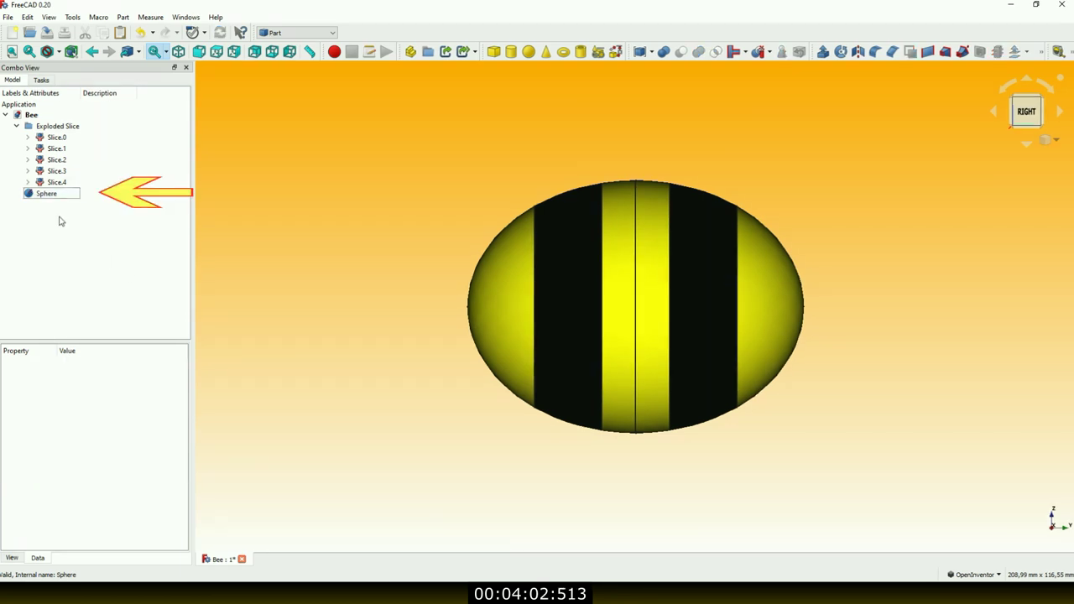
pyautogui.click(42, 194)
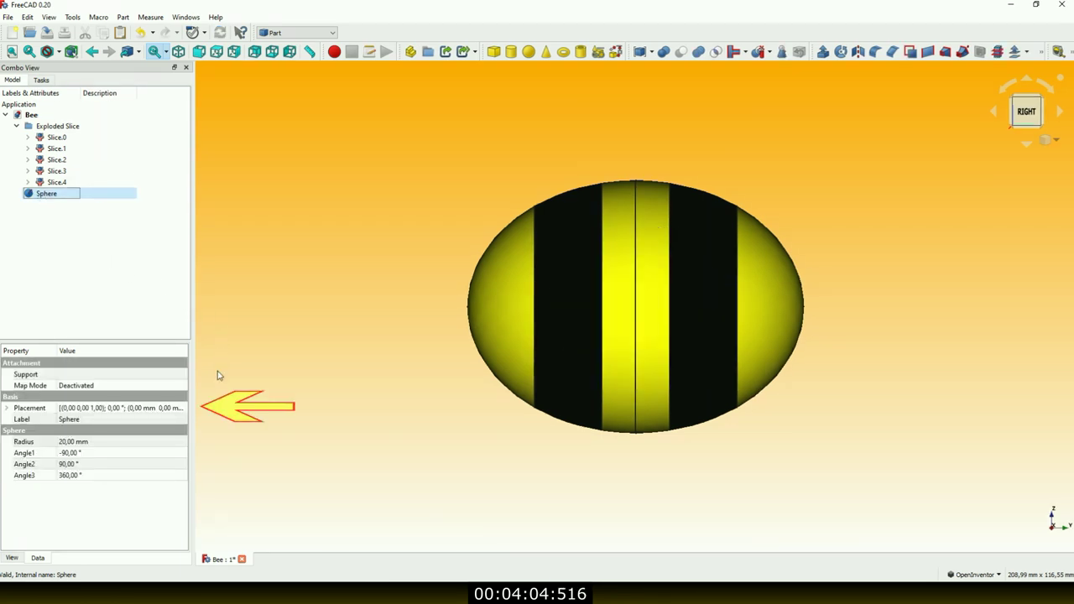
pyautogui.click(186, 413)
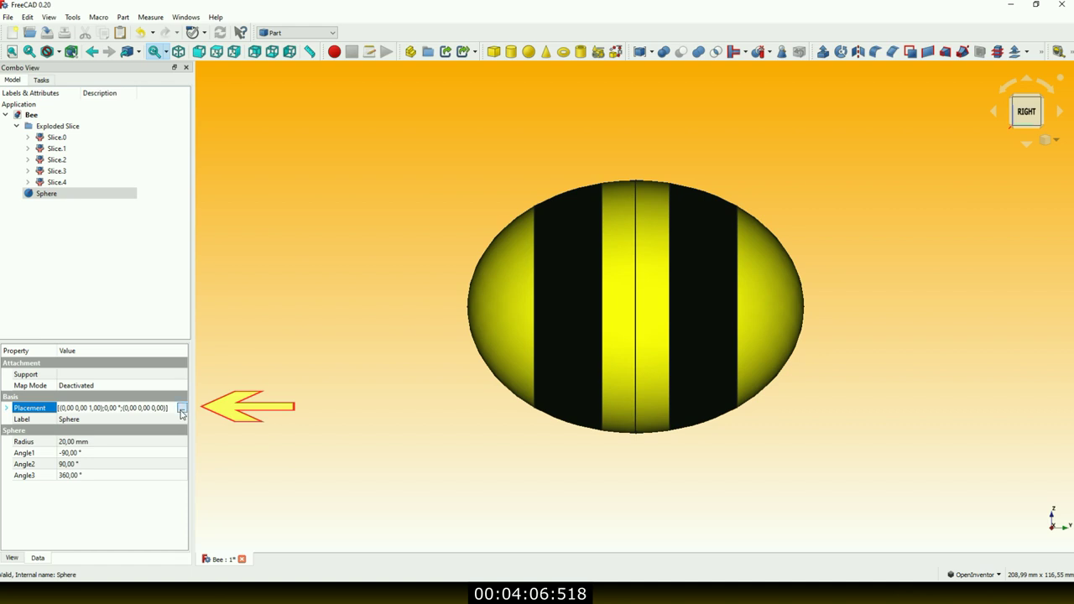
pyautogui.click(181, 409)
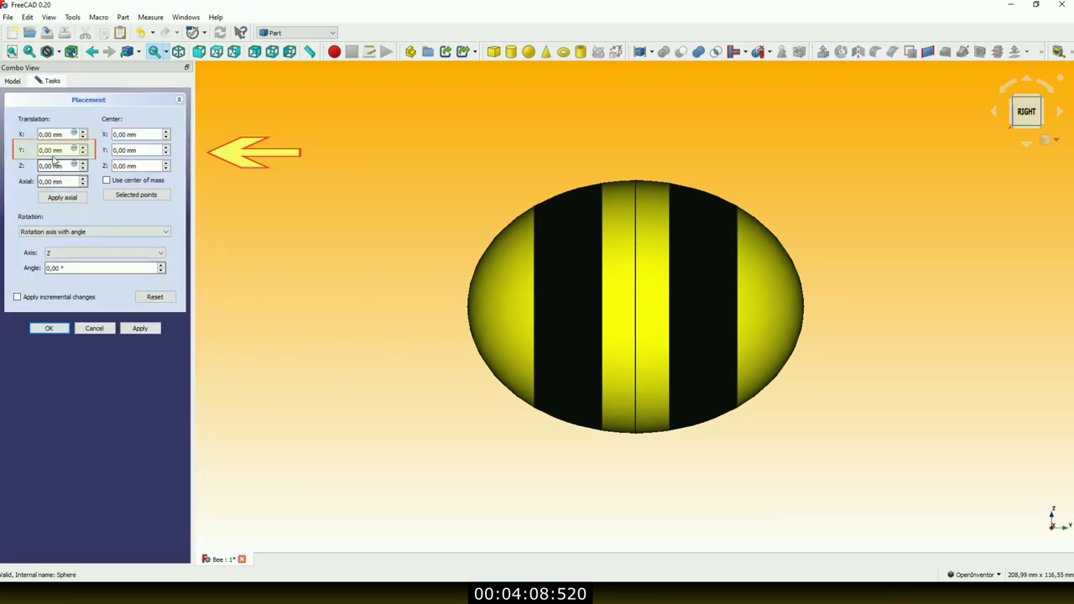
pyautogui.write('50')
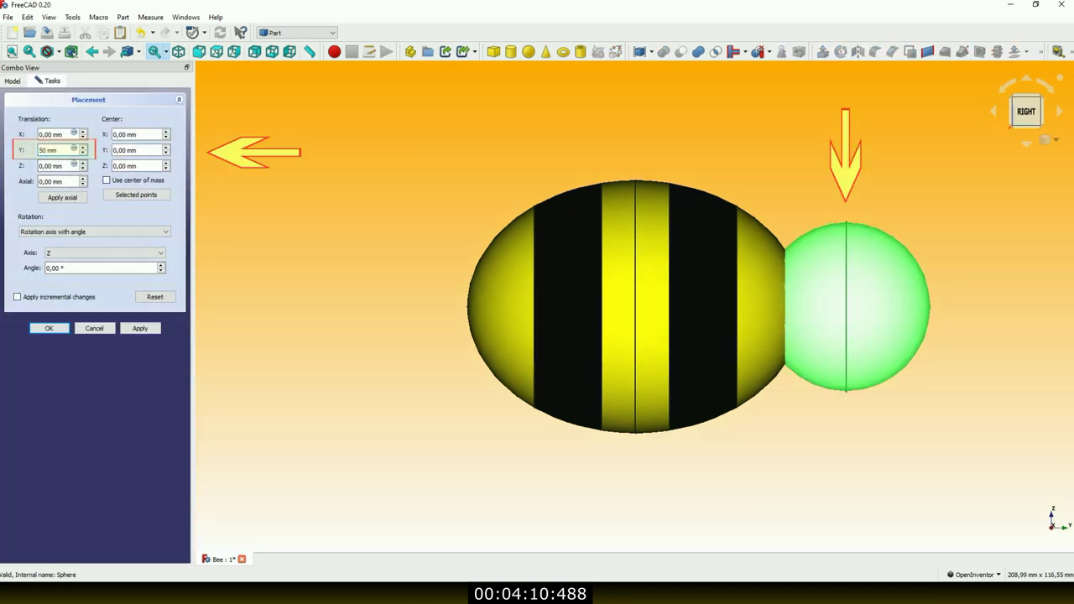
pyautogui.click(49, 328)
pyautogui.moveTo(439, 333); pyautogui.dragTo(977, 136)
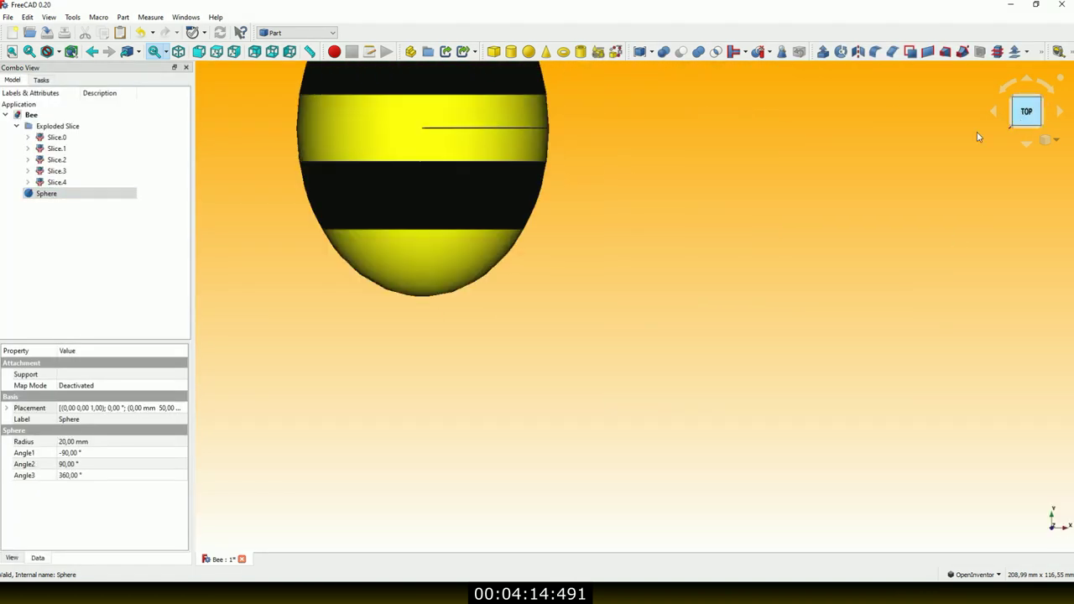
pyautogui.press('v')
pyautogui.press('f')
# - Set the head sphere's Shape color to yellow in Appearance
pyautogui.click(41, 195)
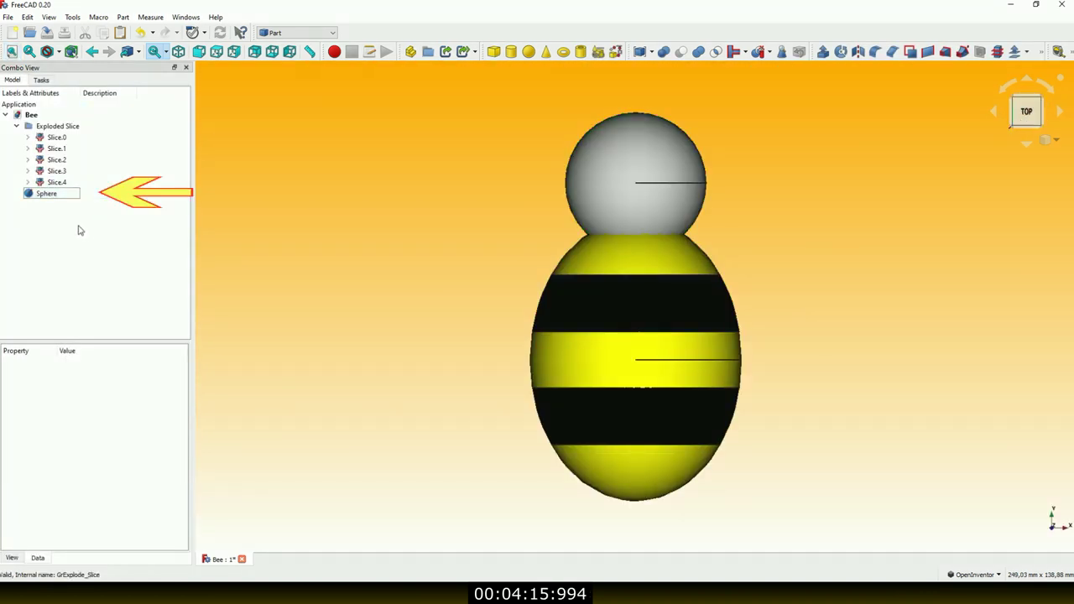
pyautogui.rightClick(41, 195)
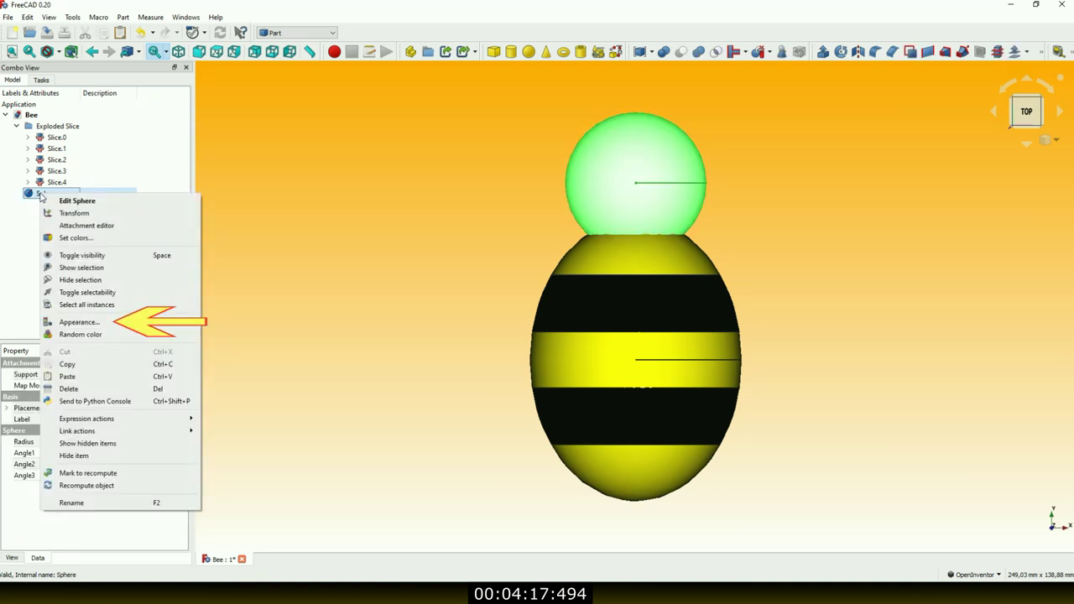
pyautogui.click(80, 322)
pyautogui.click(133, 204)
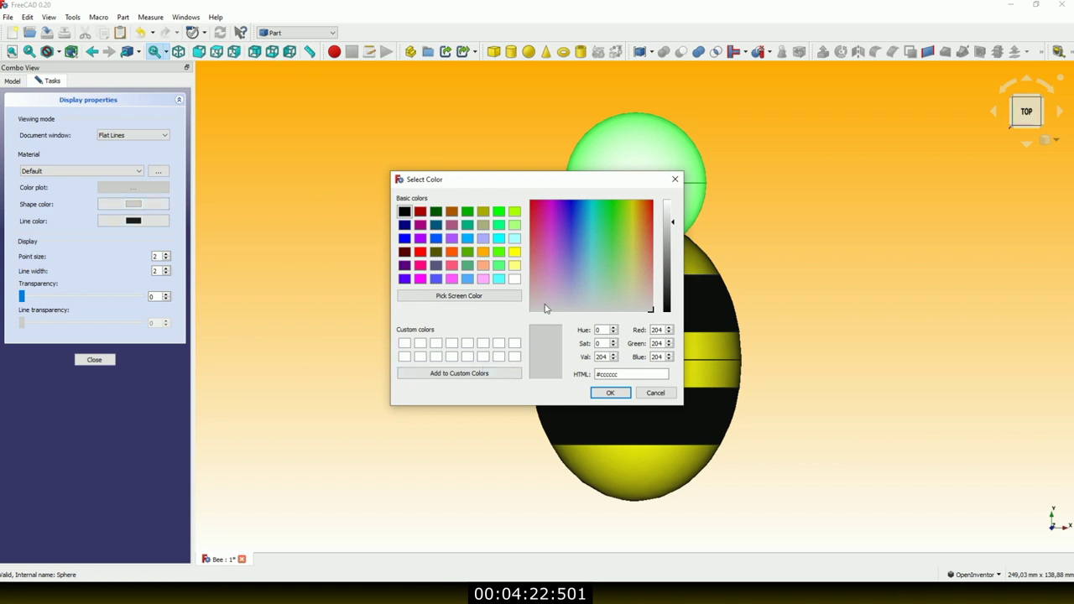
pyautogui.click(514, 251)
pyautogui.click(606, 394)
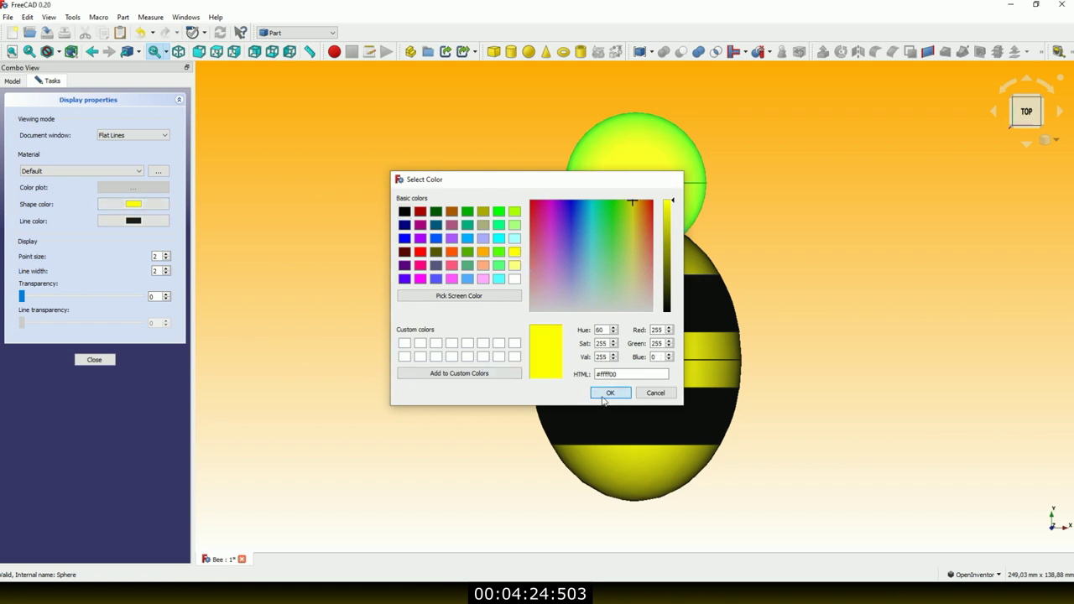
pyautogui.click(88, 360)
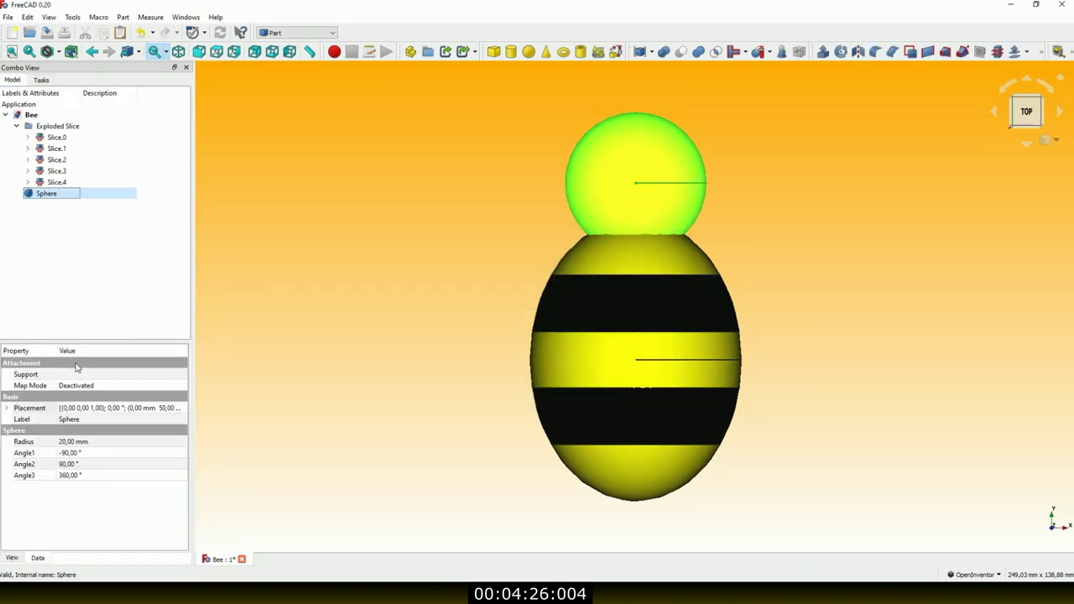
pyautogui.click(117, 280)
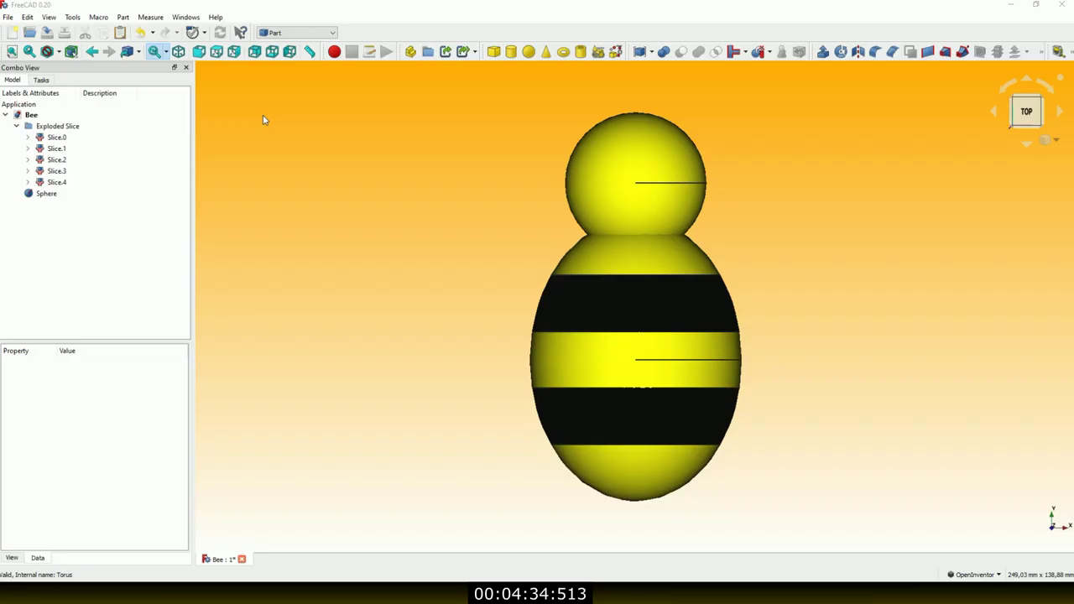
# - Add a torus with Radius1 50, Radius2 1 and Angle3 20°
pyautogui.click(564, 52)
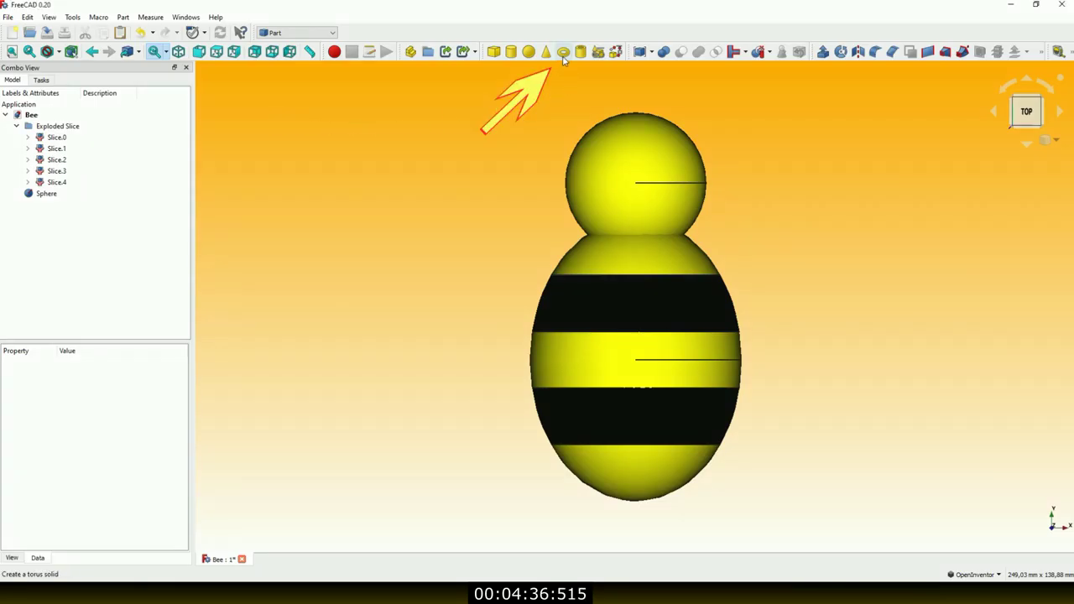
pyautogui.click(44, 206)
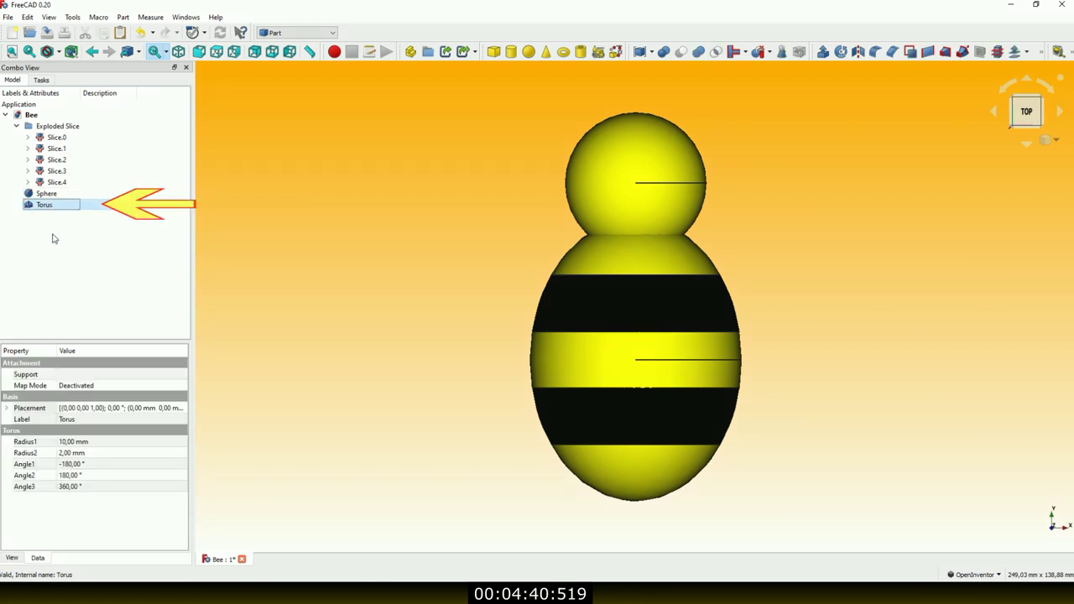
pyautogui.click(83, 444)
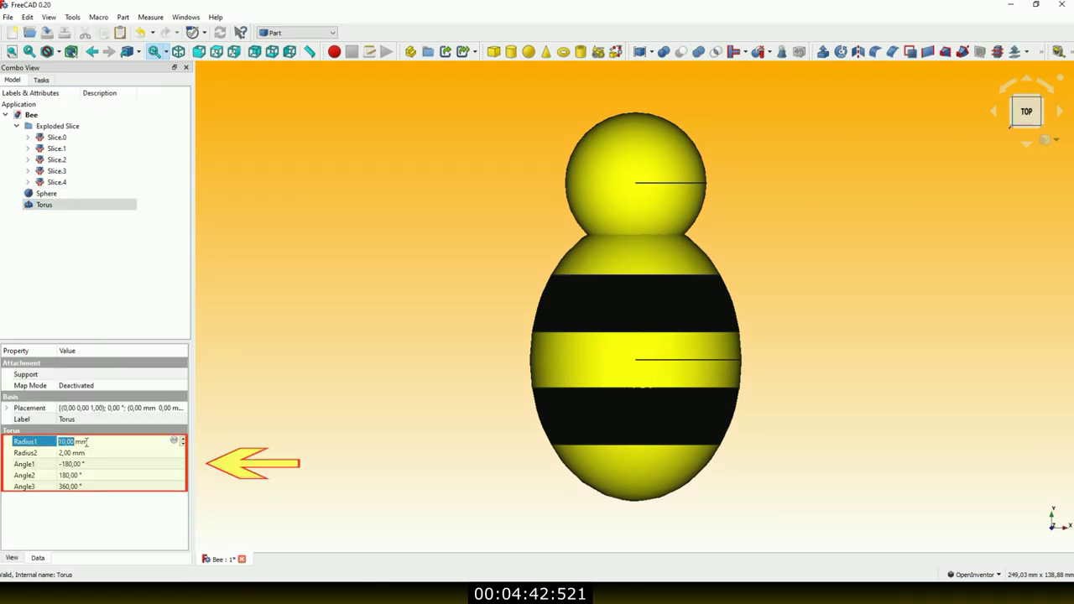
pyautogui.write('50')
pyautogui.press('Tab')
pyautogui.write('1')
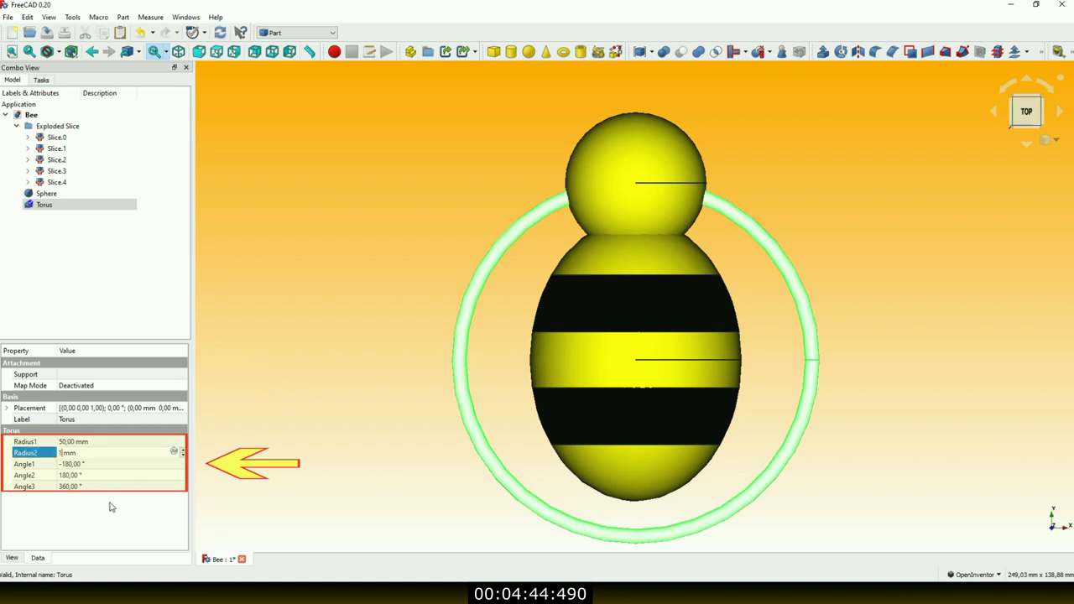
pyautogui.click(72, 486)
pyautogui.write('20')
pyautogui.press('Return')
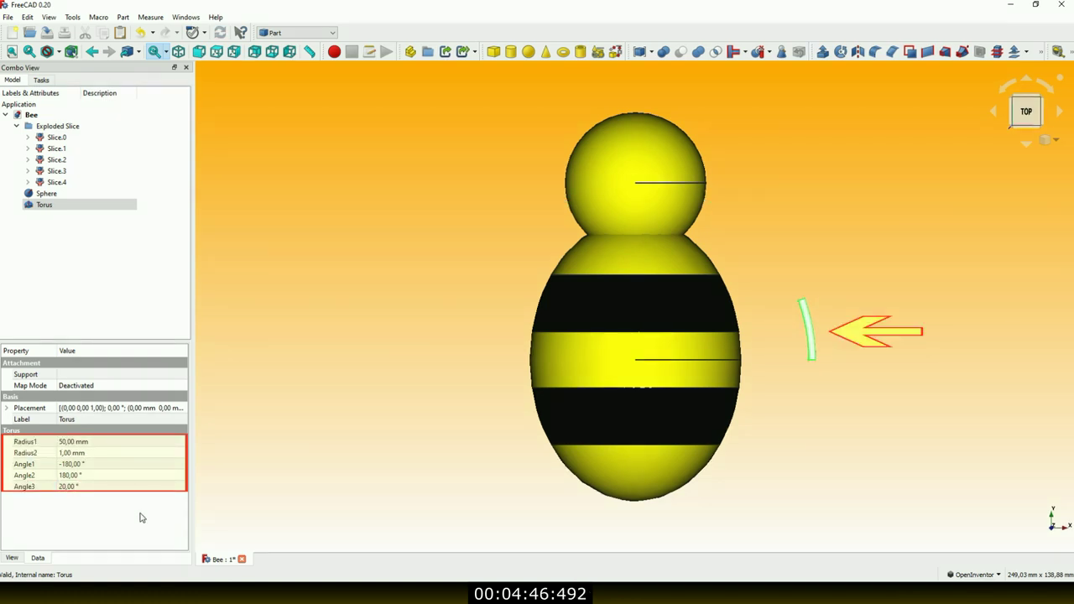
# - Transform the torus onto the head, duplicate it, and tip the antennae with 3 mm spheres
pyautogui.moveTo(611, 491)
pyautogui.mouseDown()
pyautogui.moveTo(623, 490)
pyautogui.moveTo(704, 221)
pyautogui.mouseUp()
pyautogui.scroll(-3, 705, 329)
pyautogui.scroll(5, 561, 310)
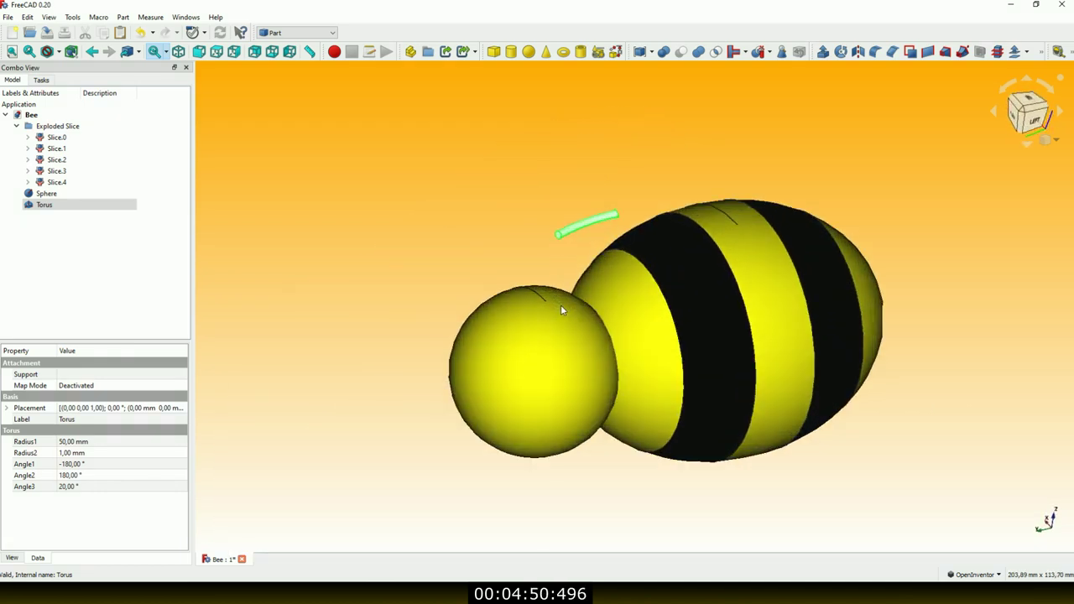
pyautogui.click(28, 213)
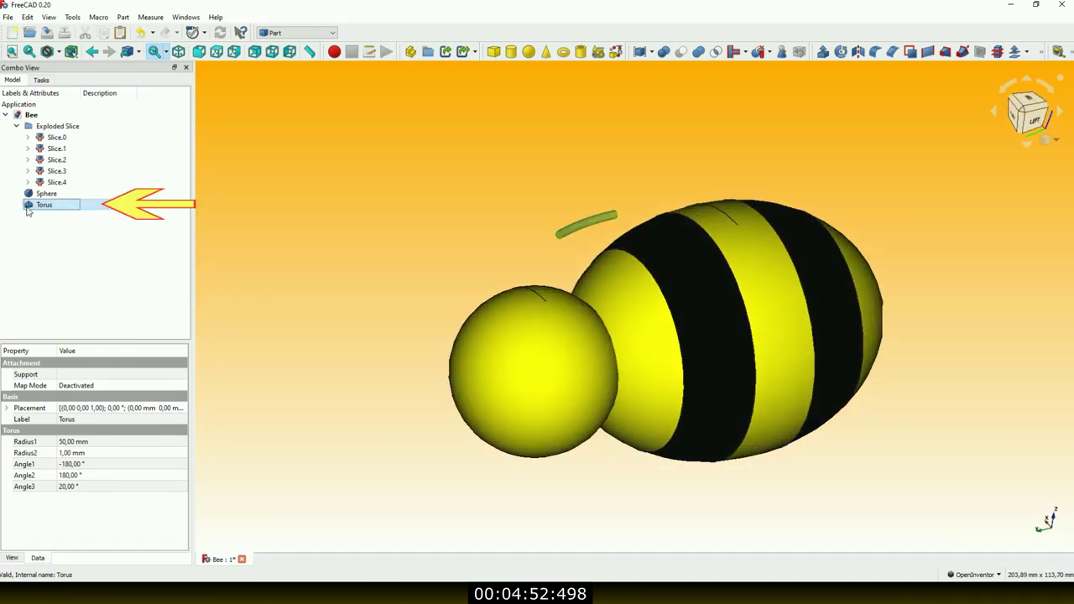
pyautogui.rightClick(28, 212)
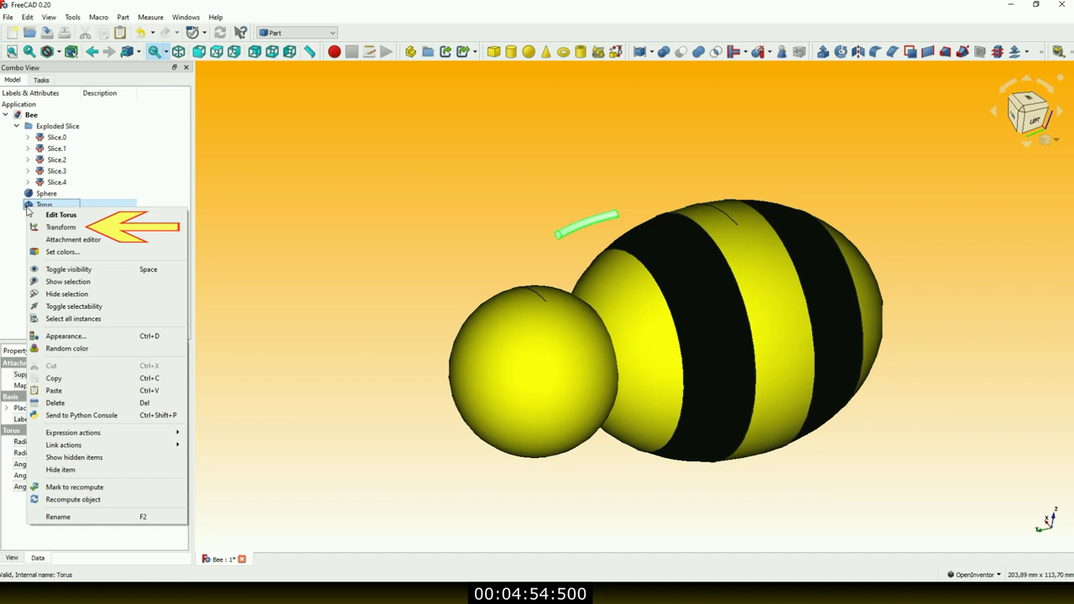
pyautogui.click(59, 234)
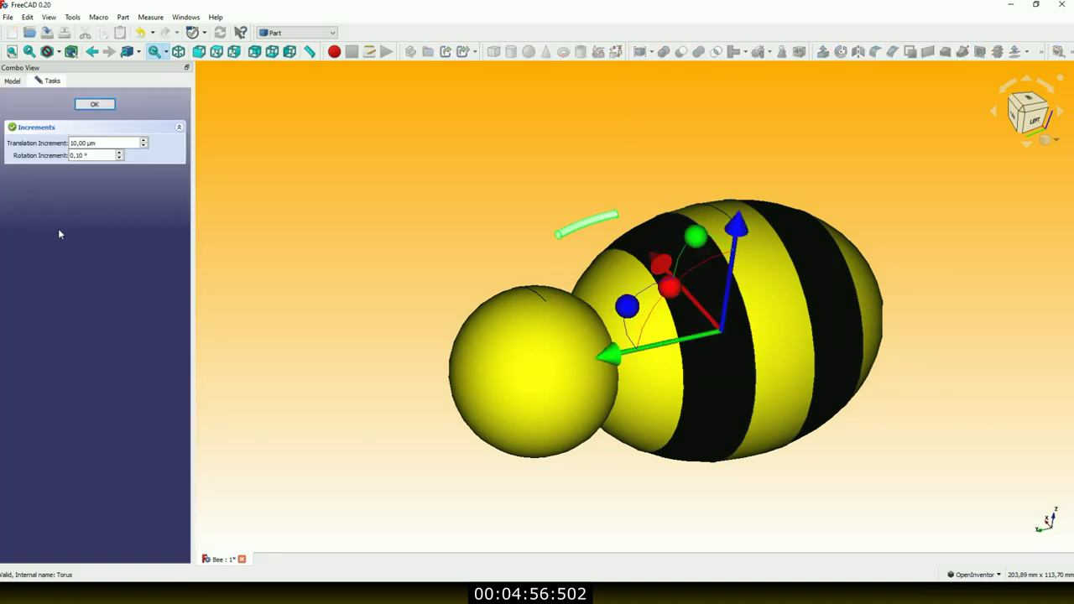
pyautogui.moveTo(582, 378)
pyautogui.mouseDown()
pyautogui.moveTo(661, 332)
pyautogui.moveTo(845, 326)
pyautogui.moveTo(676, 384)
pyautogui.mouseUp()
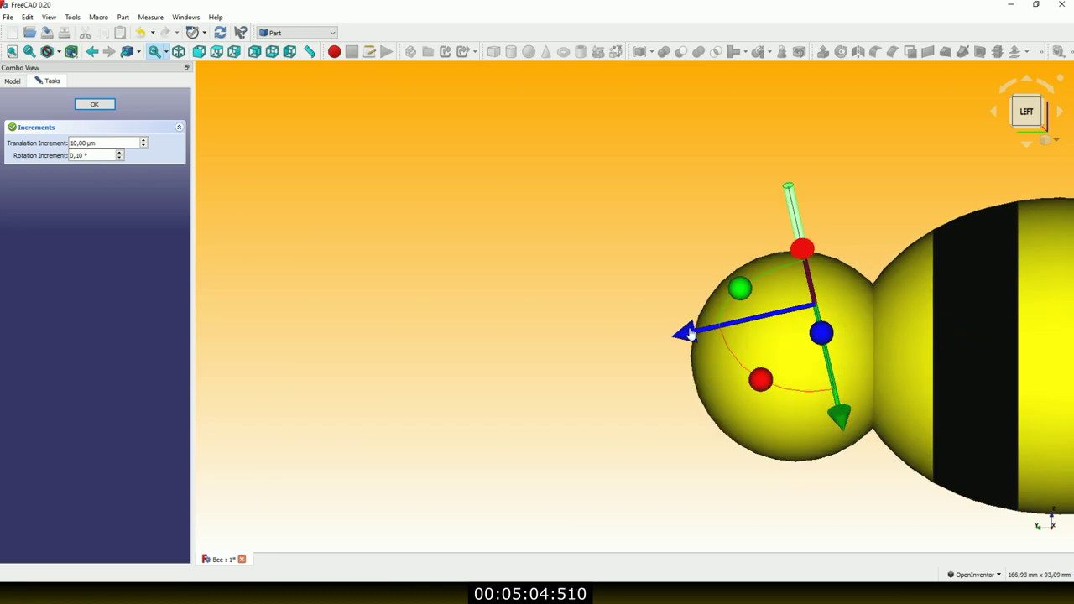
pyautogui.moveTo(676, 384); pyautogui.dragTo(974, 338)
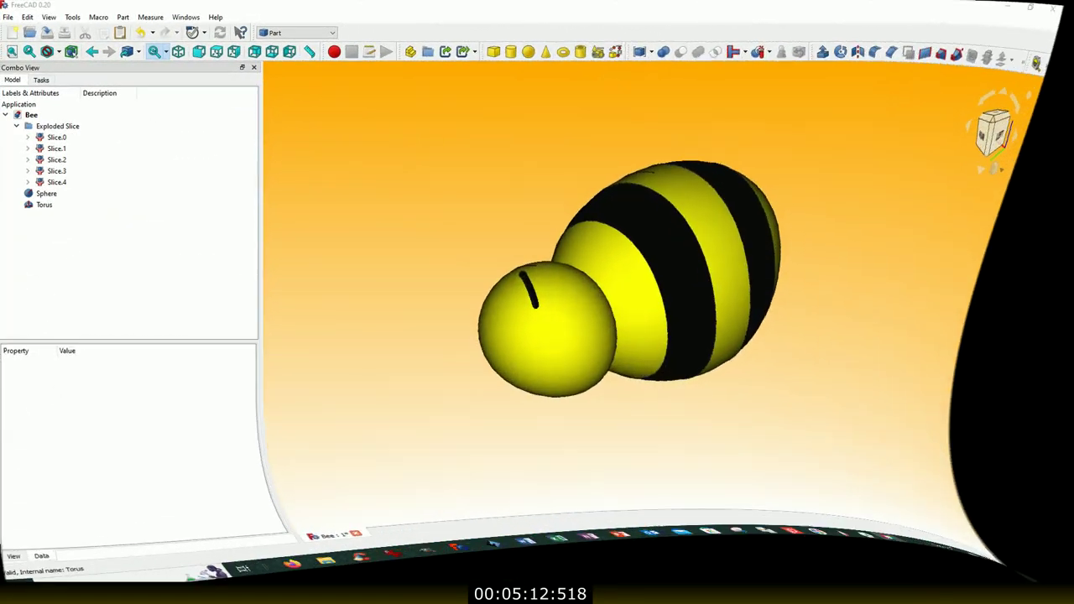
pyautogui.click(49, 216)
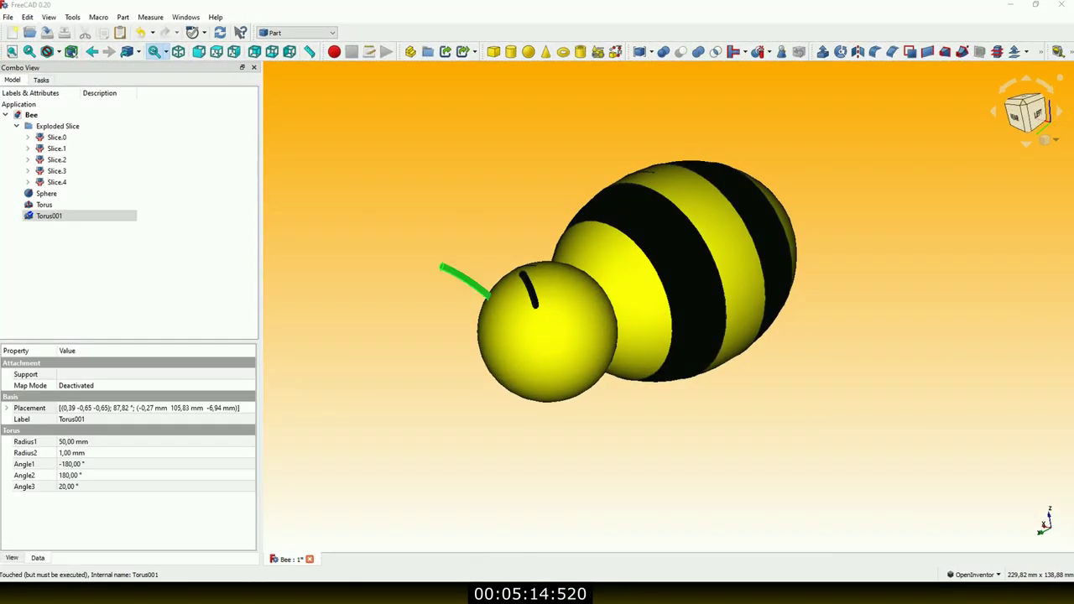
pyautogui.press('Escape')
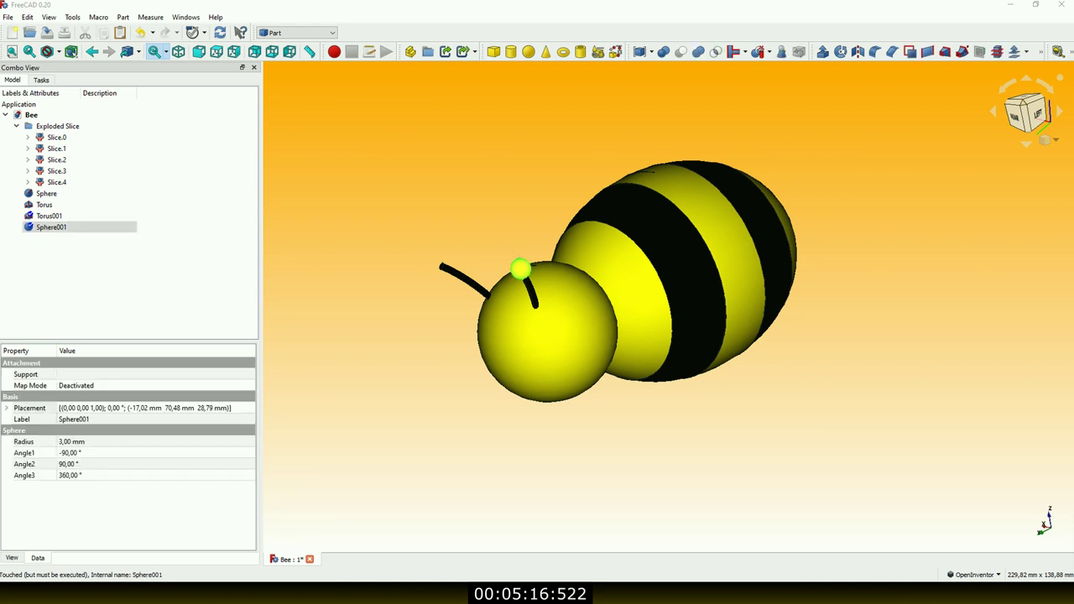
pyautogui.press('Escape')
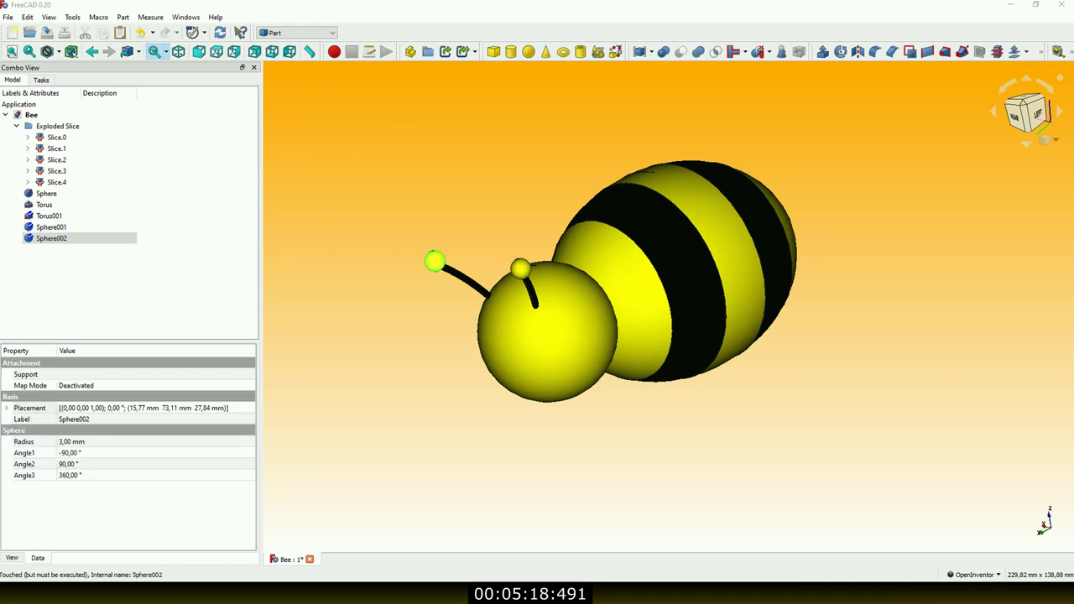
# - Finish the second antenna-tip ball and the Ellipsoid002–004 eye layers
pyautogui.press('Escape')
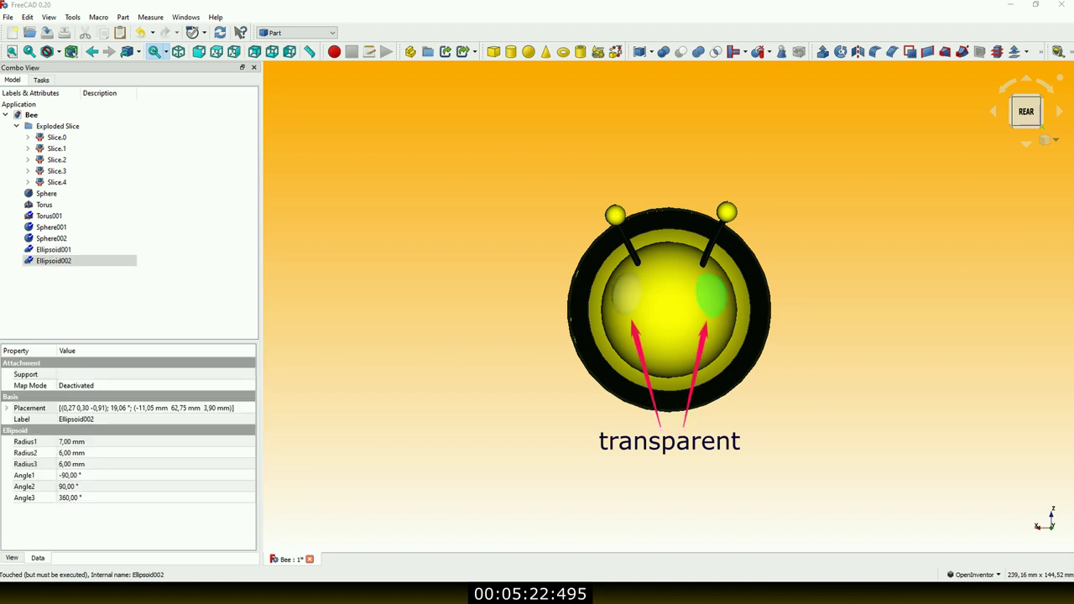
pyautogui.press('Escape')
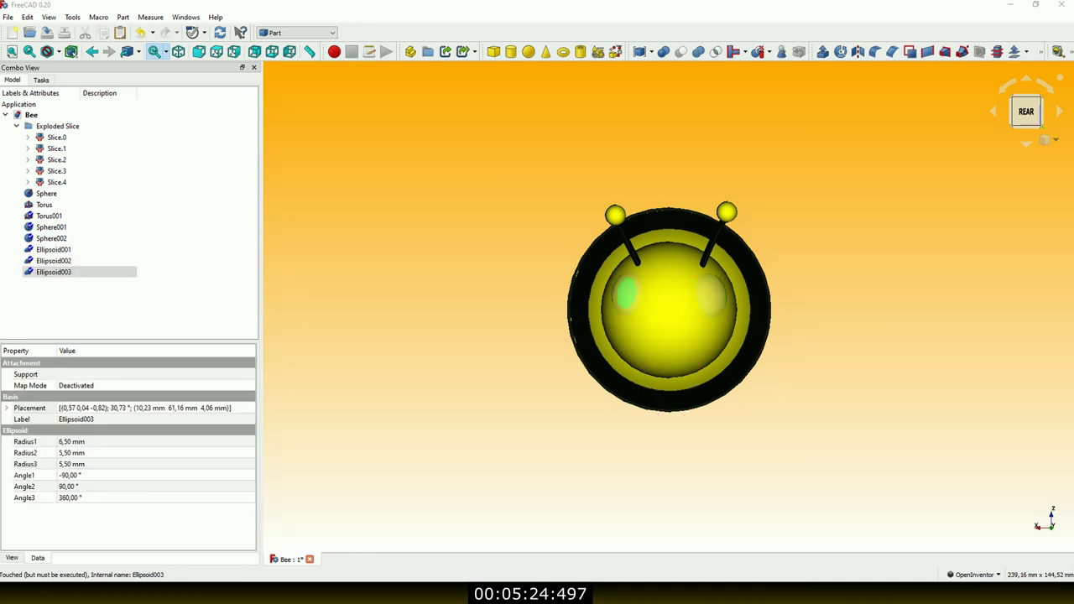
pyautogui.press('Escape')
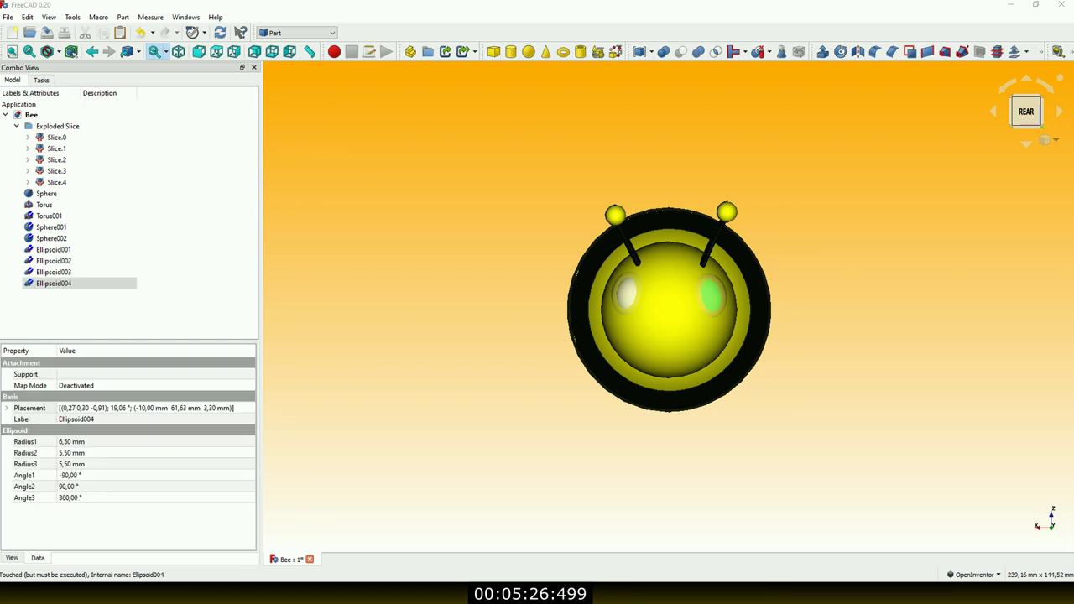
pyautogui.press('Escape')
# - Add Ellipsoid005 and Ellipsoid006 pupils to the eyes and a Torus002 mouth arc
pyautogui.hotkey('ctrl', 'v')
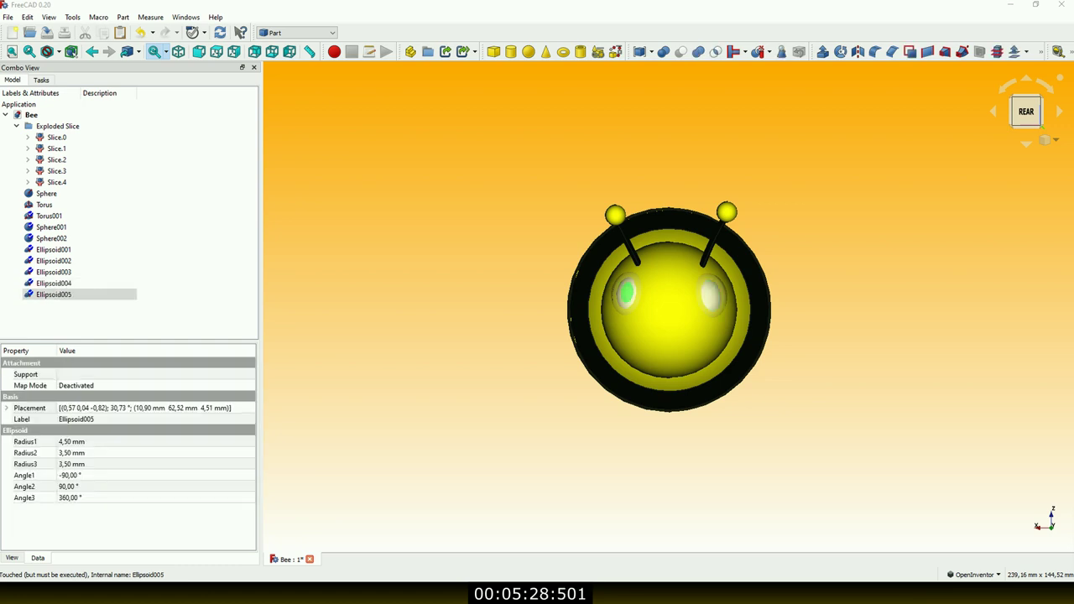
pyautogui.press('Escape')
pyautogui.hotkey('ctrl', 'v')
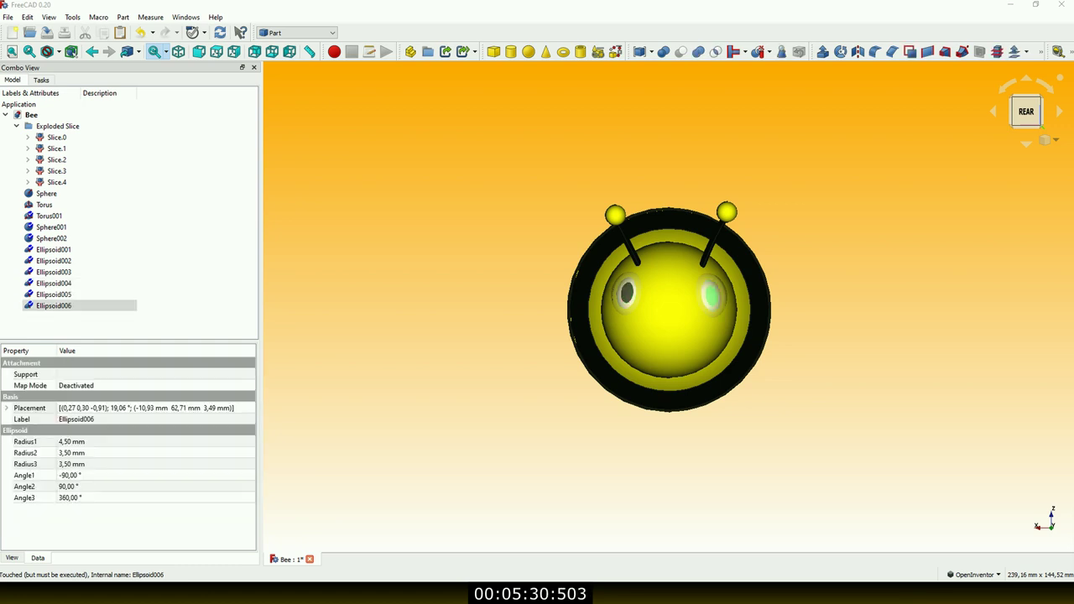
pyautogui.press('Escape')
pyautogui.hotkey('ctrl', 'v')
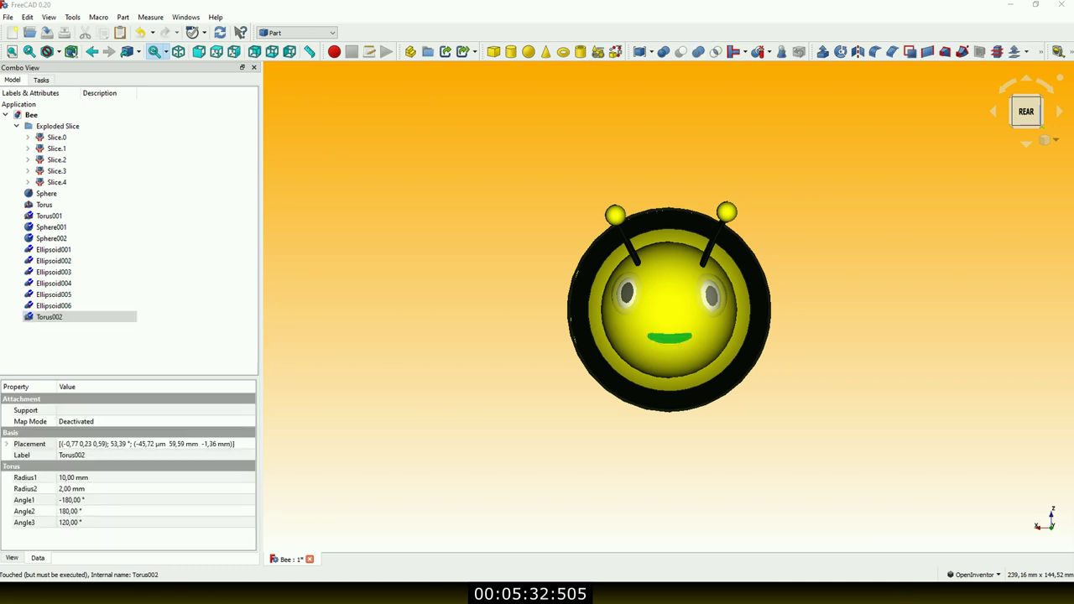
pyautogui.press('Escape')
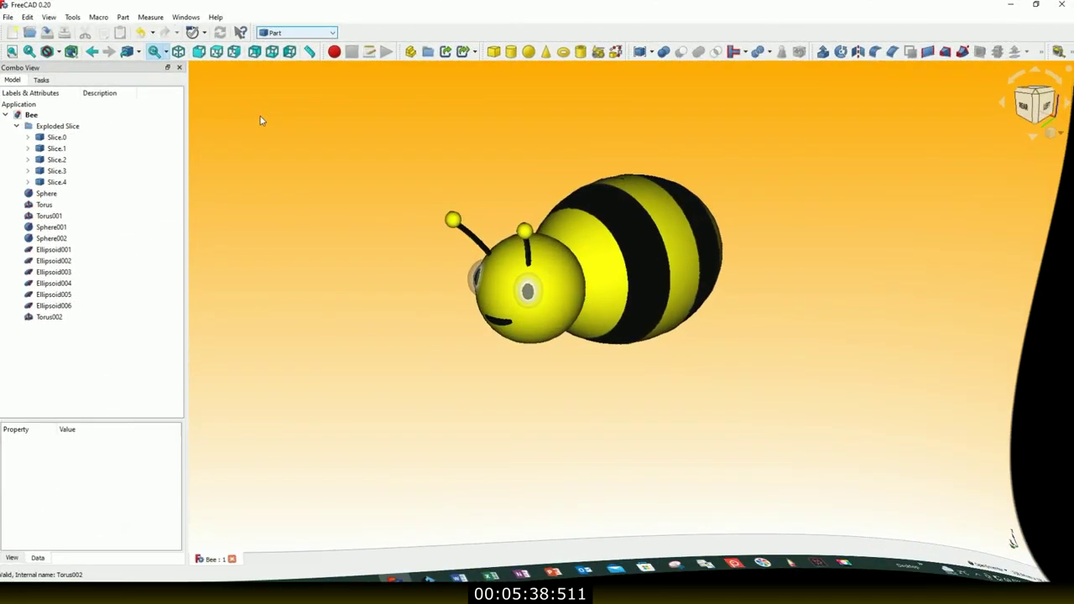
# - Create a Part container and move Slice.0–Slice.4 into it
pyautogui.click(411, 53)
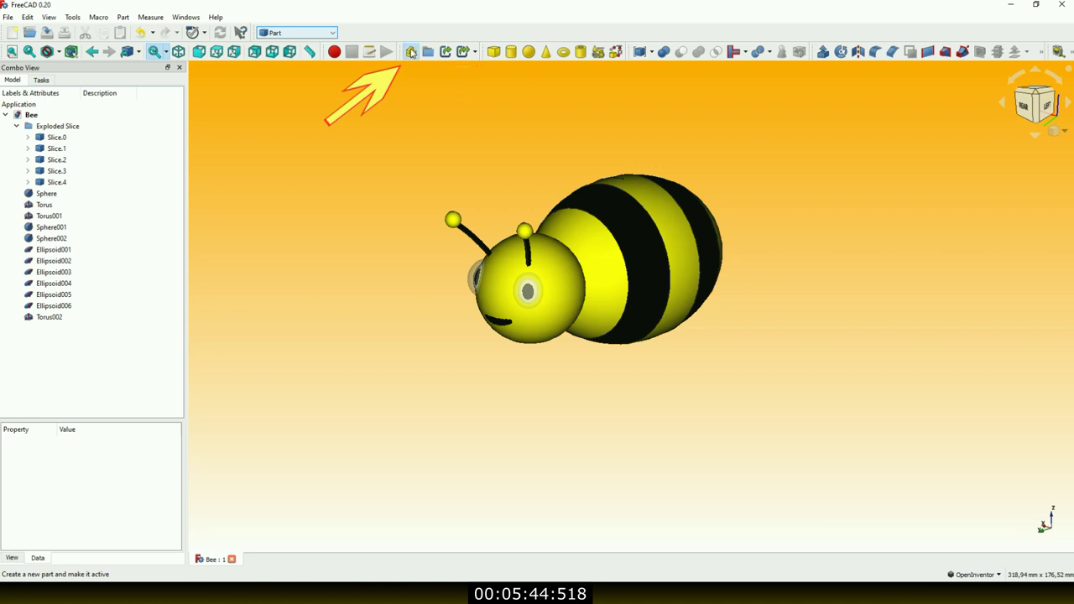
pyautogui.click(56, 137)
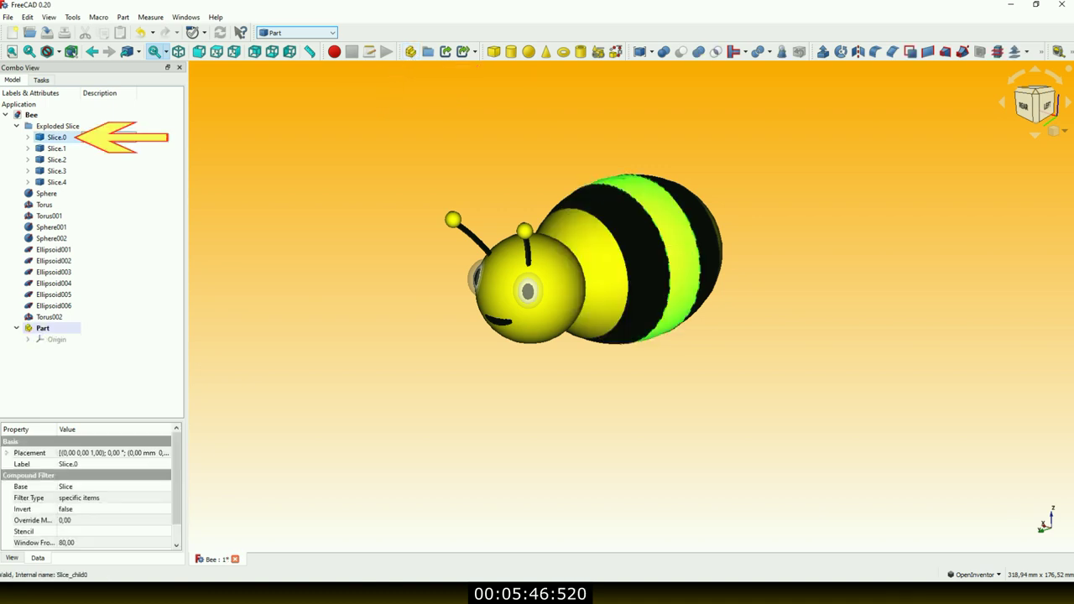
pyautogui.moveTo(56, 138); pyautogui.dragTo(71, 329)
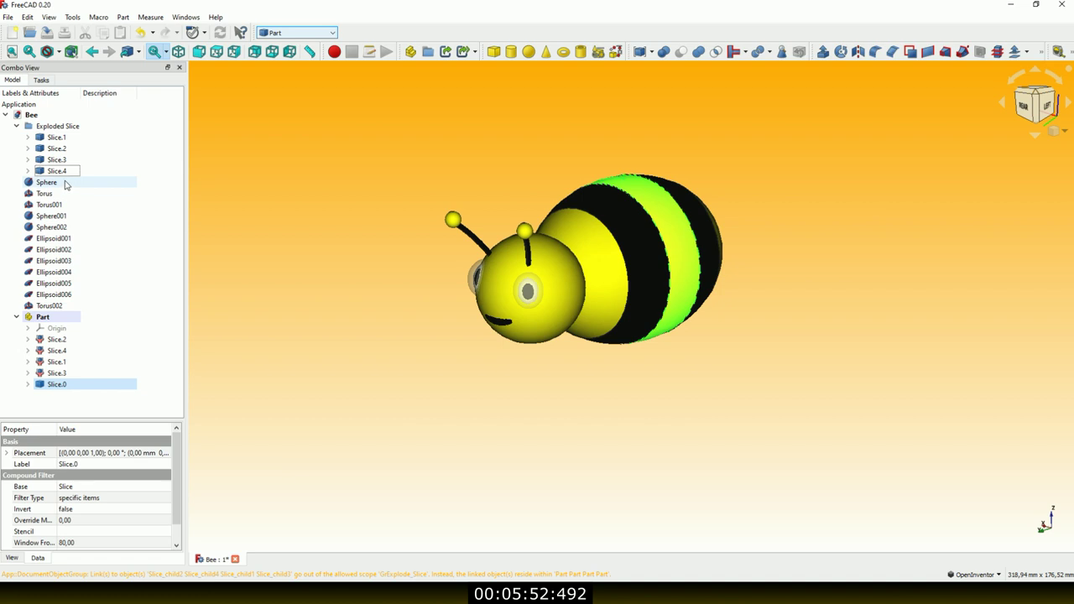
# - Move Sphere through Torus002 into the Part, then collapse Exploded Slice and Part
pyautogui.click(66, 183)
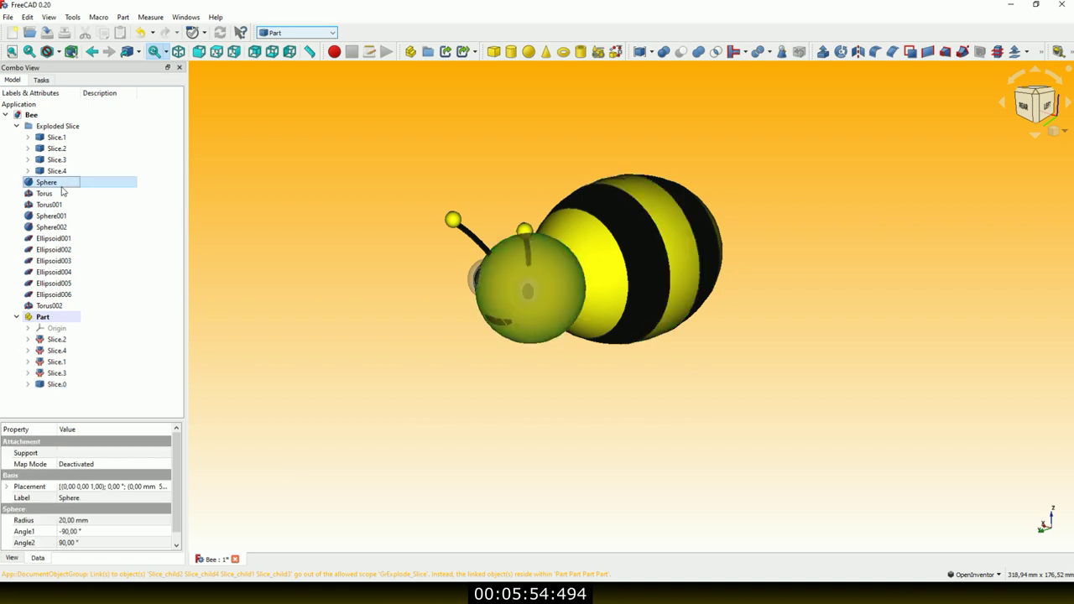
pyautogui.keyDown('shift'); pyautogui.click(69, 307); pyautogui.keyUp('shift')
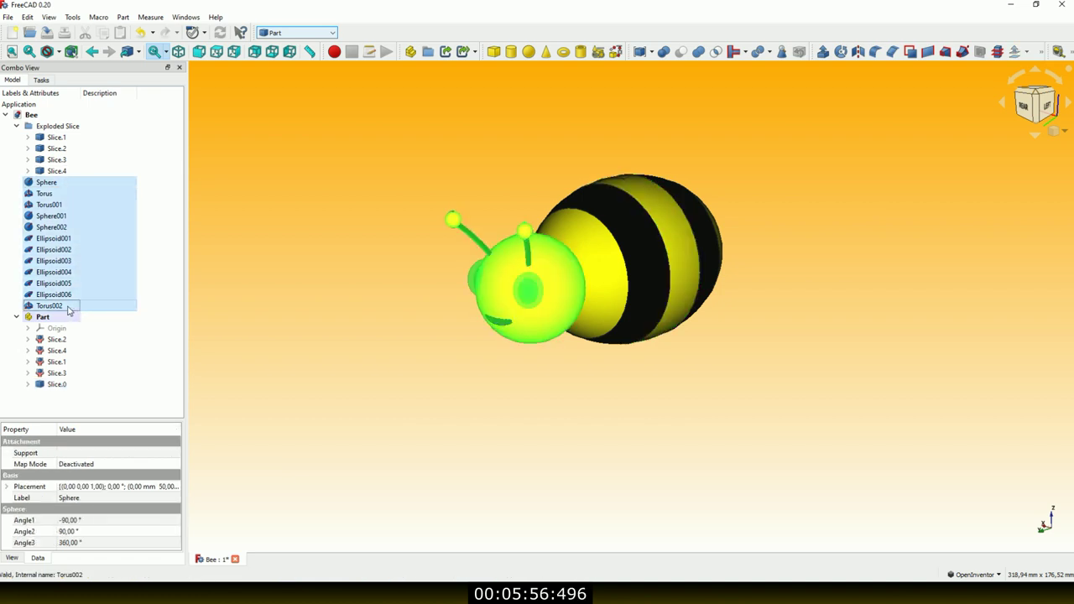
pyautogui.moveTo(47, 183)
pyautogui.mouseDown()
pyautogui.moveTo(59, 252)
pyautogui.moveTo(43, 322)
pyautogui.mouseUp()
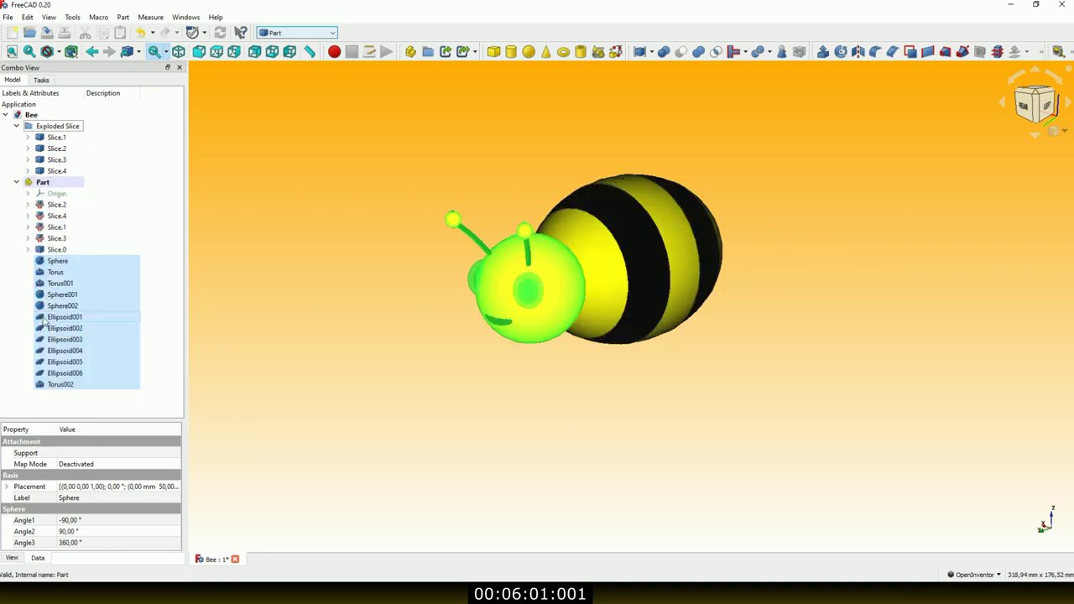
pyautogui.click(167, 411)
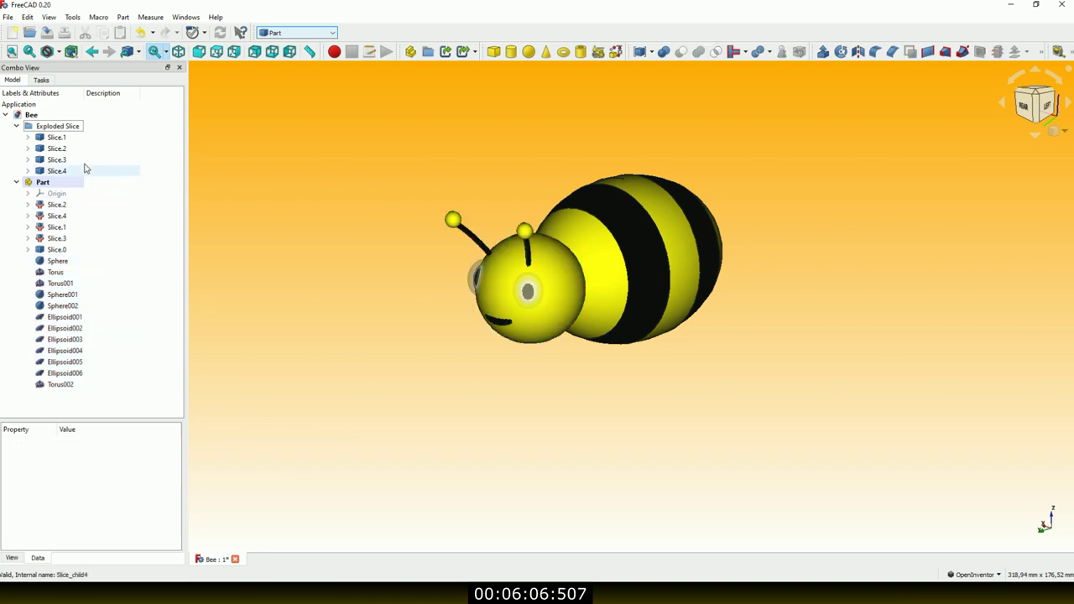
pyautogui.click(17, 126)
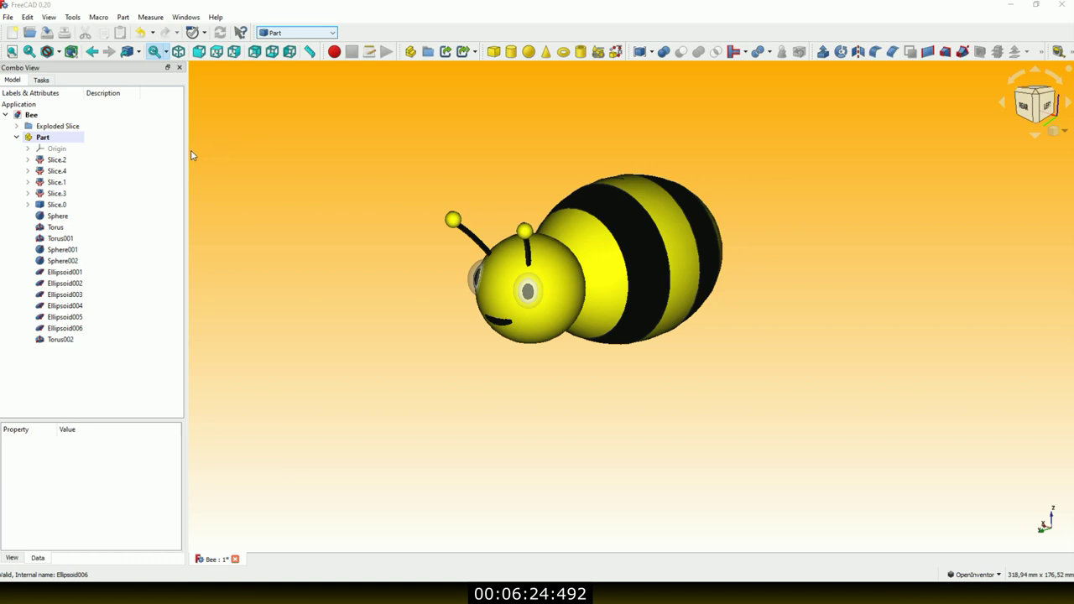
pyautogui.click(17, 137)
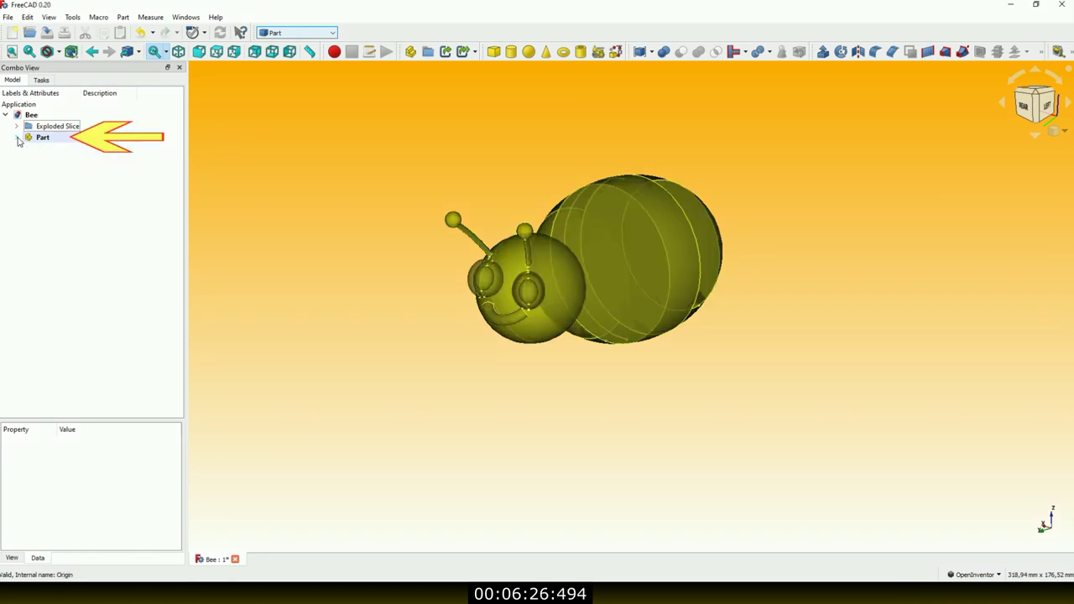
# - Rename the Part container to Bee with F2
pyautogui.click(31, 139)
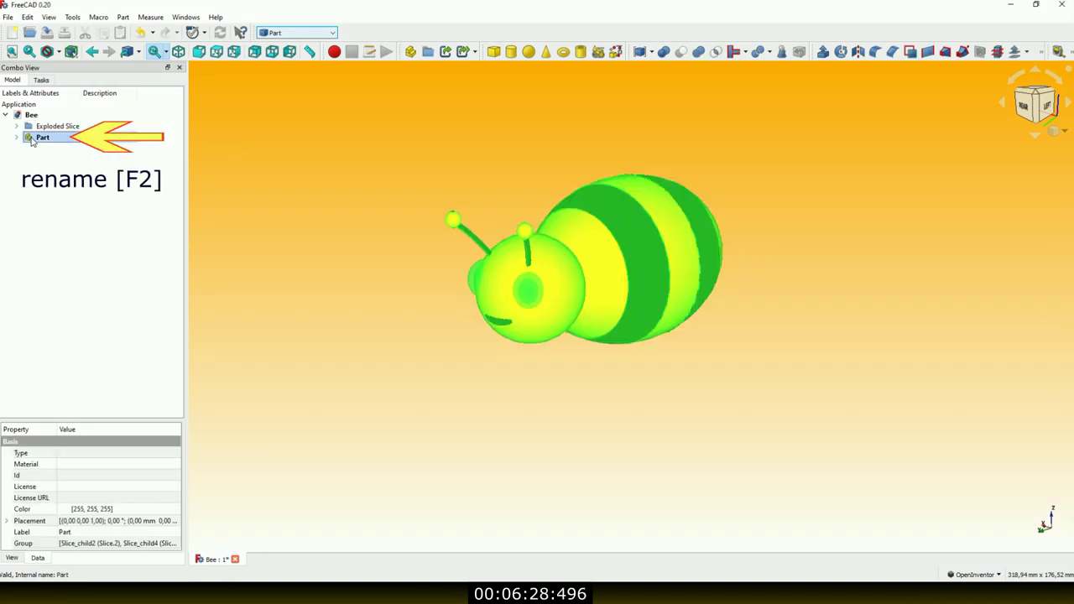
pyautogui.press('F2')
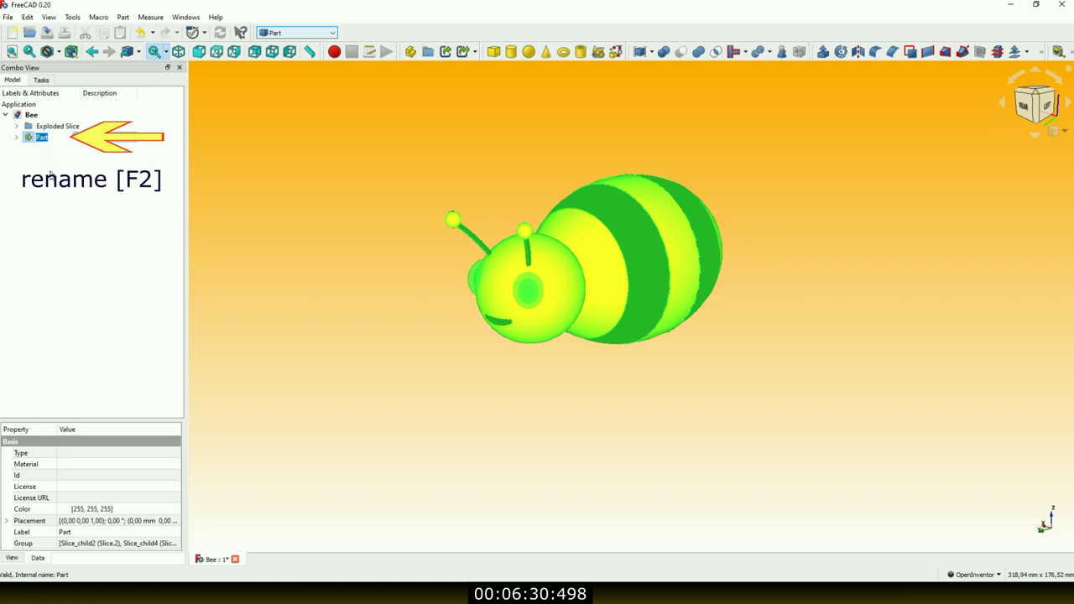
pyautogui.write('B')
pyautogui.write('Bee')
pyautogui.press('Return')
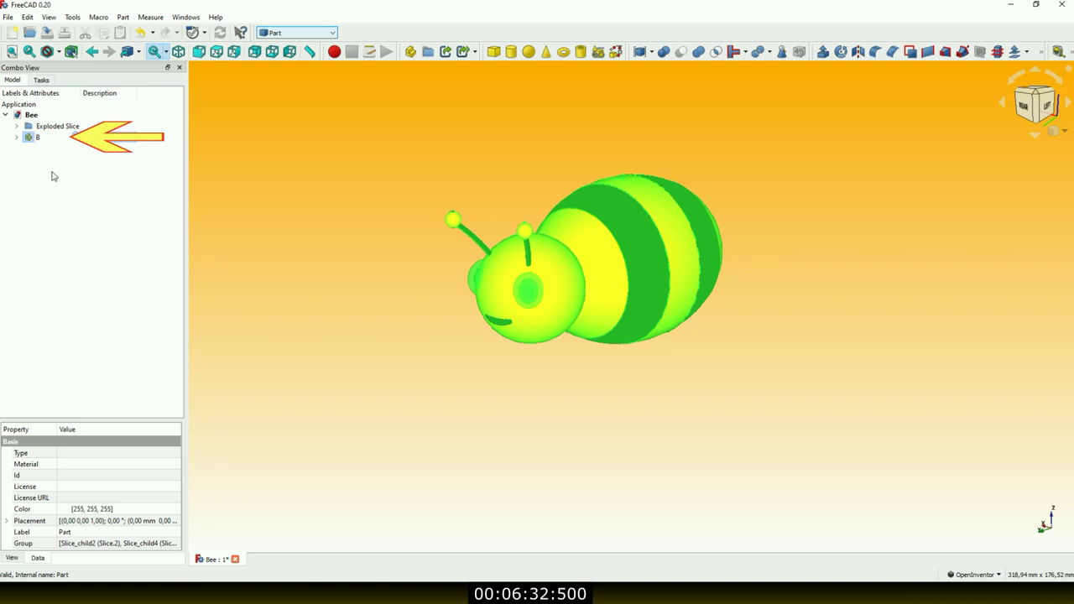
pyautogui.press('Return')
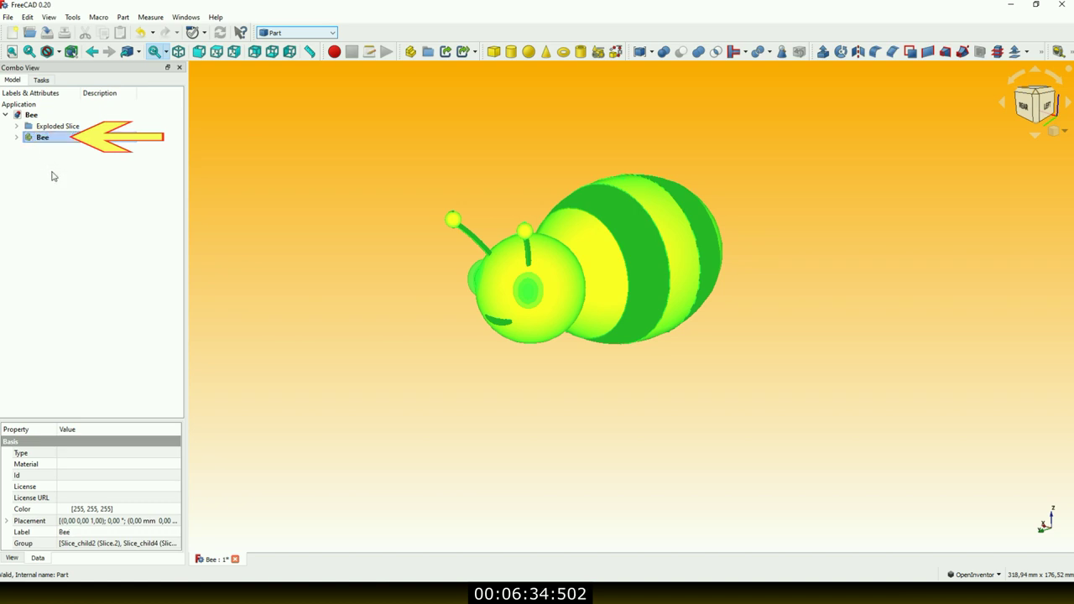
pyautogui.click(52, 176)
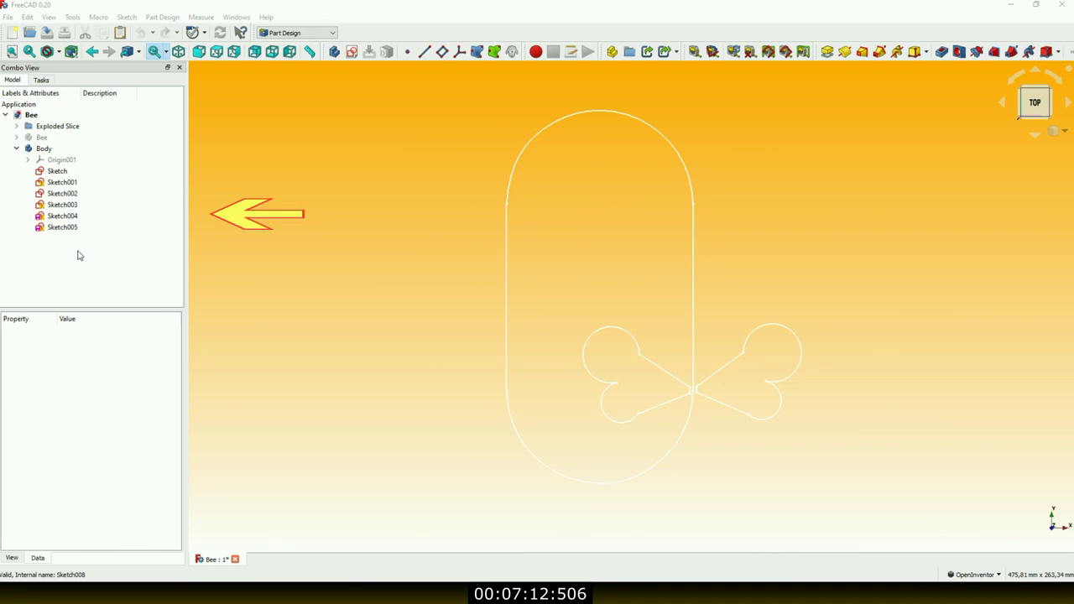
# - Move wing sketches Sketch004 and Sketch005 out of the path body to the document root
pyautogui.click(46, 219)
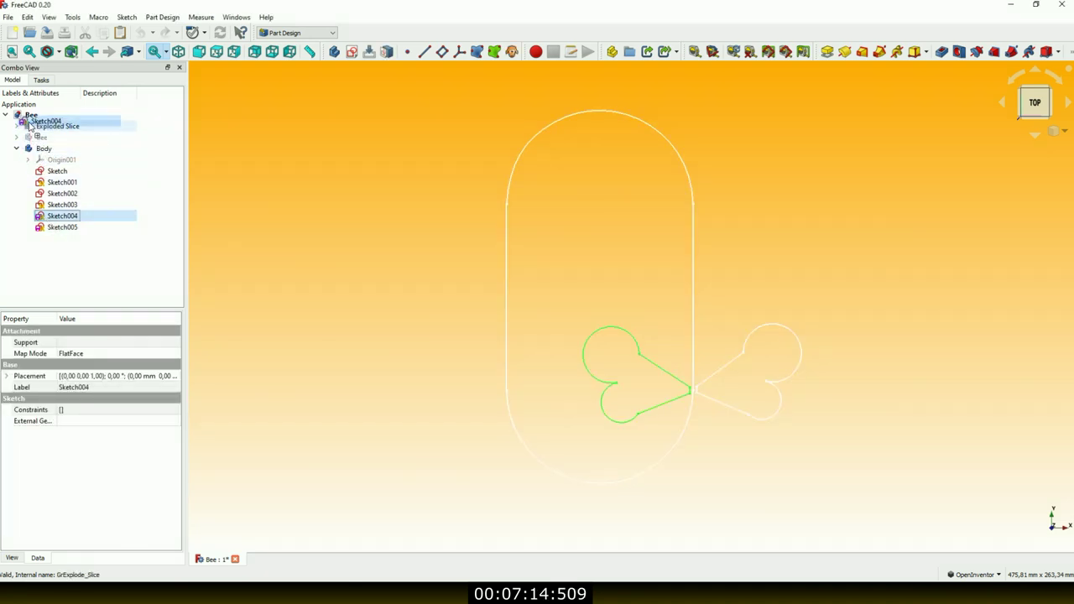
pyautogui.moveTo(62, 216); pyautogui.dragTo(30, 118)
pyautogui.click(69, 216)
pyautogui.moveTo(69, 220); pyautogui.dragTo(40, 119)
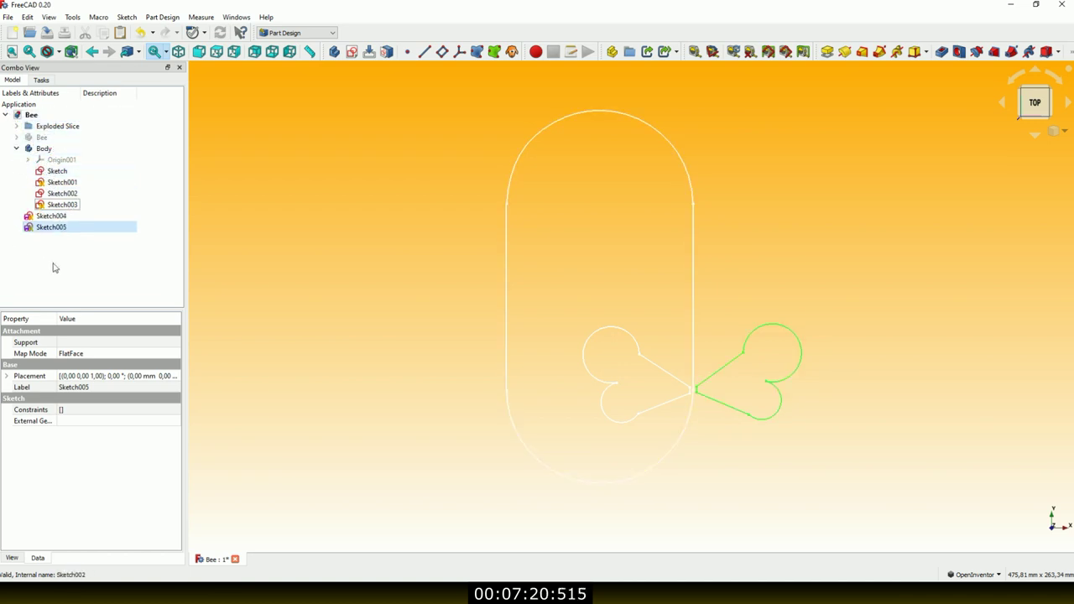
pyautogui.click(94, 269)
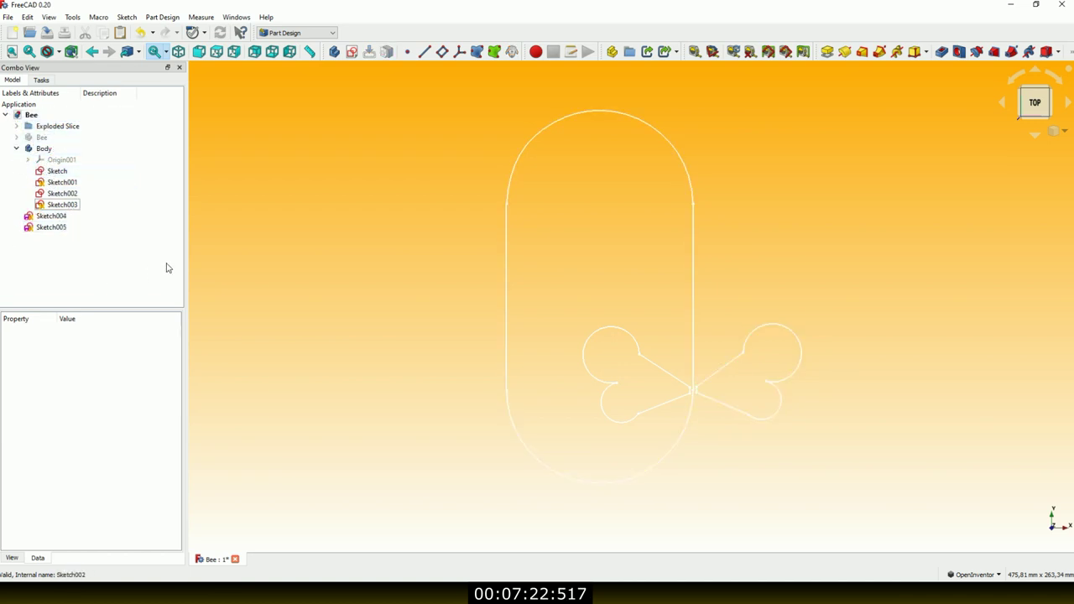
# - Create two new bodies, placing Sketch004 in Body001 and Sketch005 in Body002
pyautogui.click(334, 52)
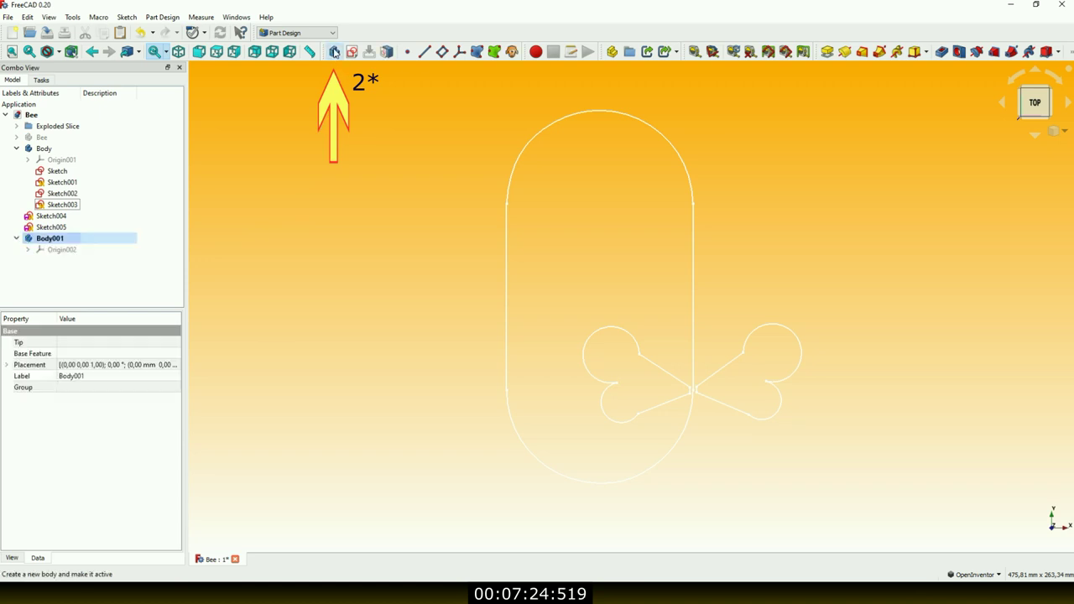
pyautogui.click(335, 52)
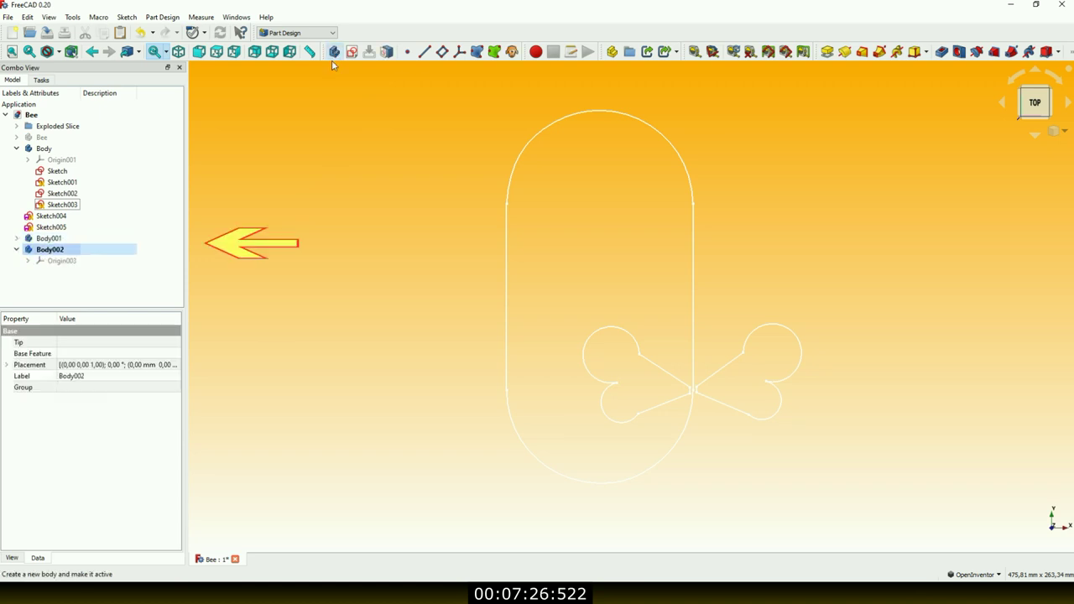
pyautogui.click(16, 239)
pyautogui.moveTo(51, 217); pyautogui.dragTo(53, 274)
pyautogui.click(47, 218)
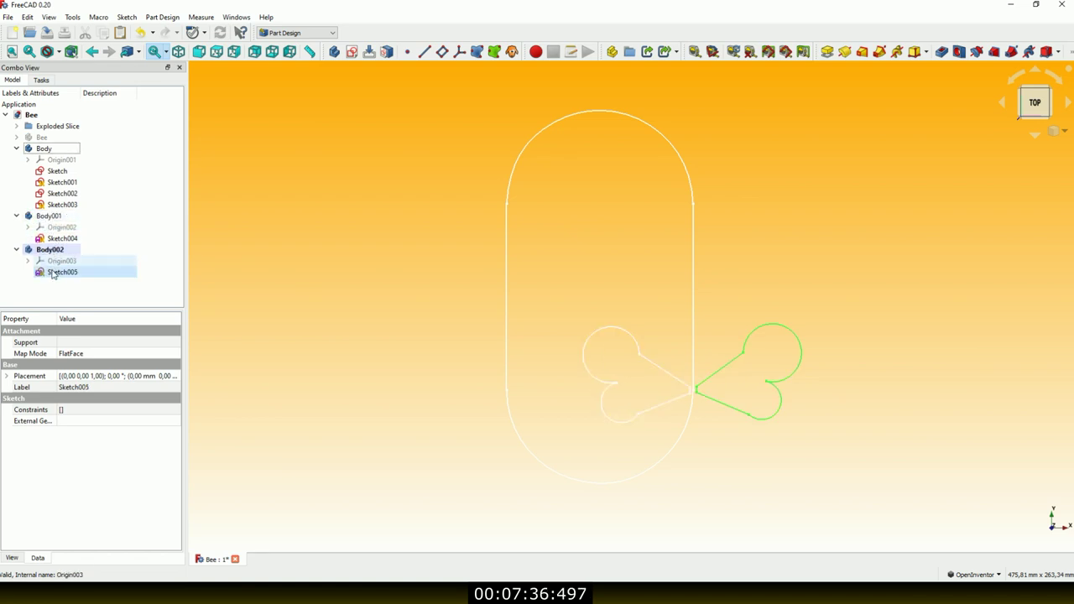
pyautogui.click(136, 301)
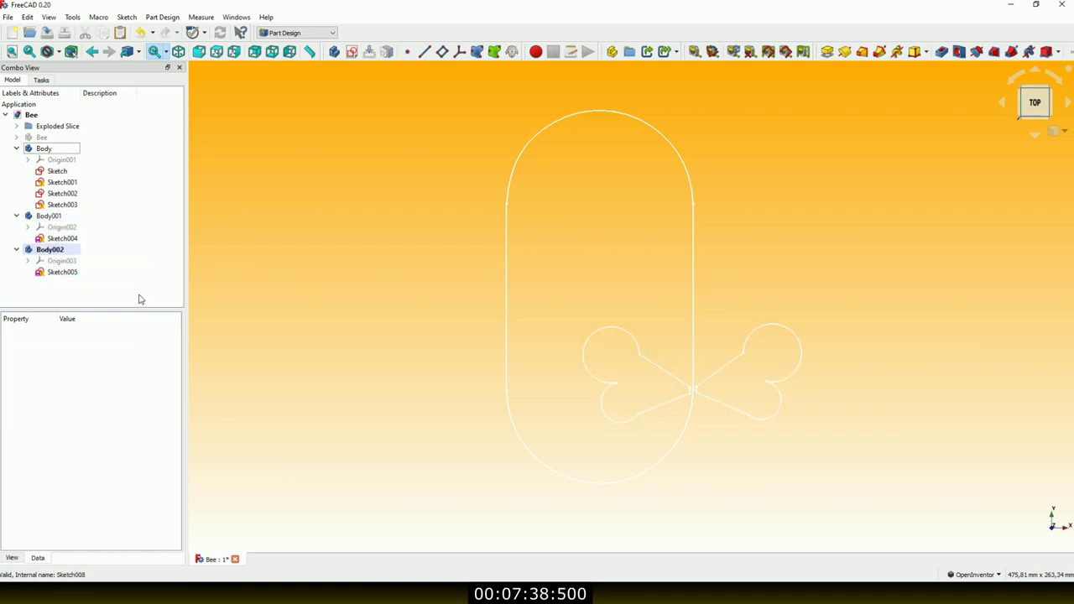
pyautogui.moveTo(126, 308); pyautogui.dragTo(131, 361)
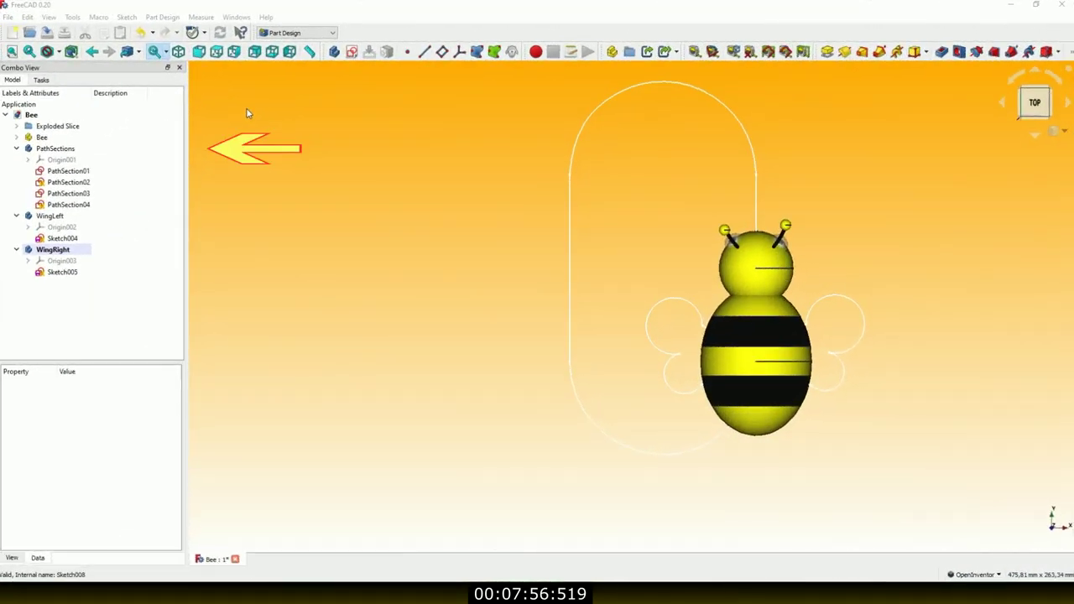
# - Activate WingLeft and pad Sketch004 0.5 mm symmetric to its sketch plane
pyautogui.click(16, 149)
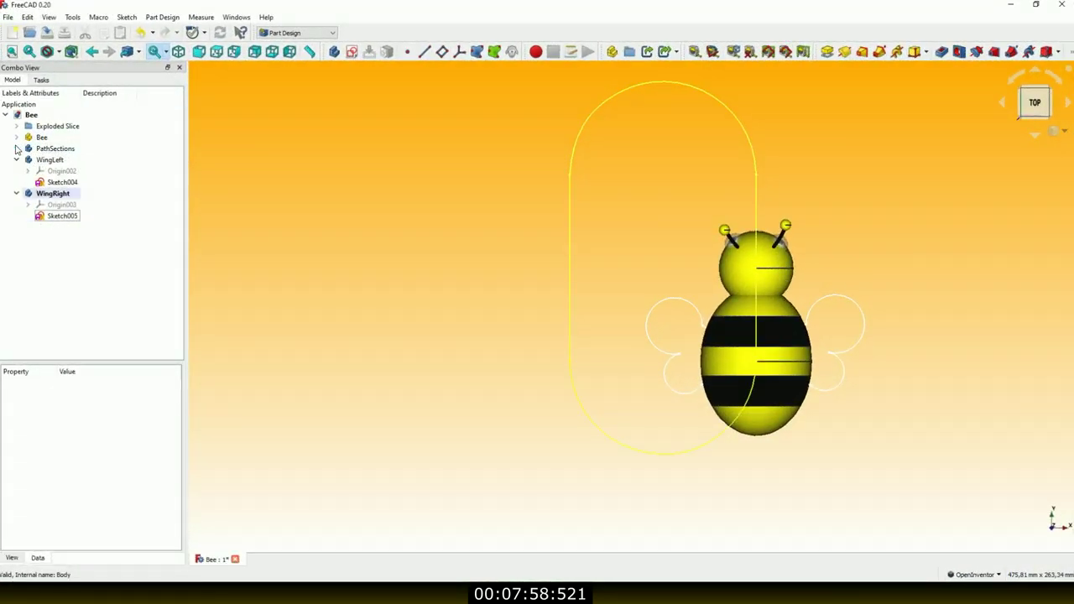
pyautogui.click(16, 160)
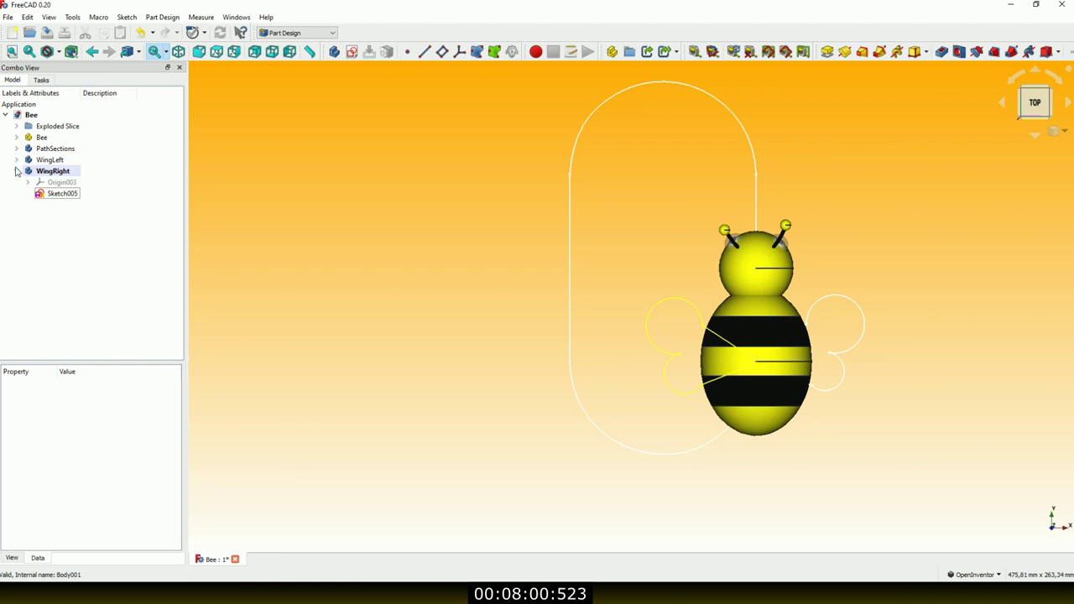
pyautogui.click(15, 171)
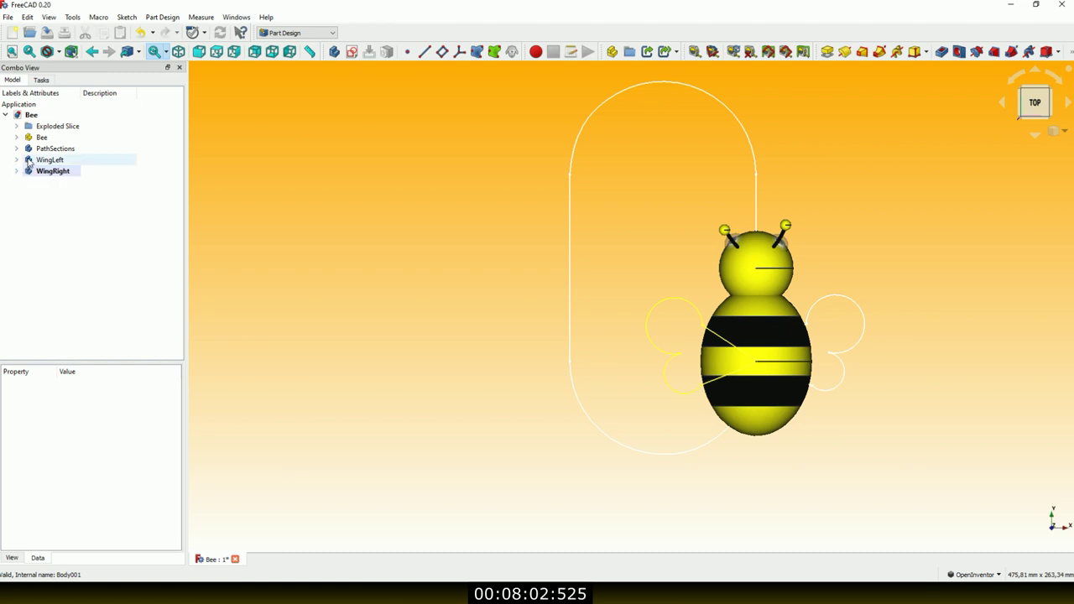
pyautogui.doubleClick(28, 161)
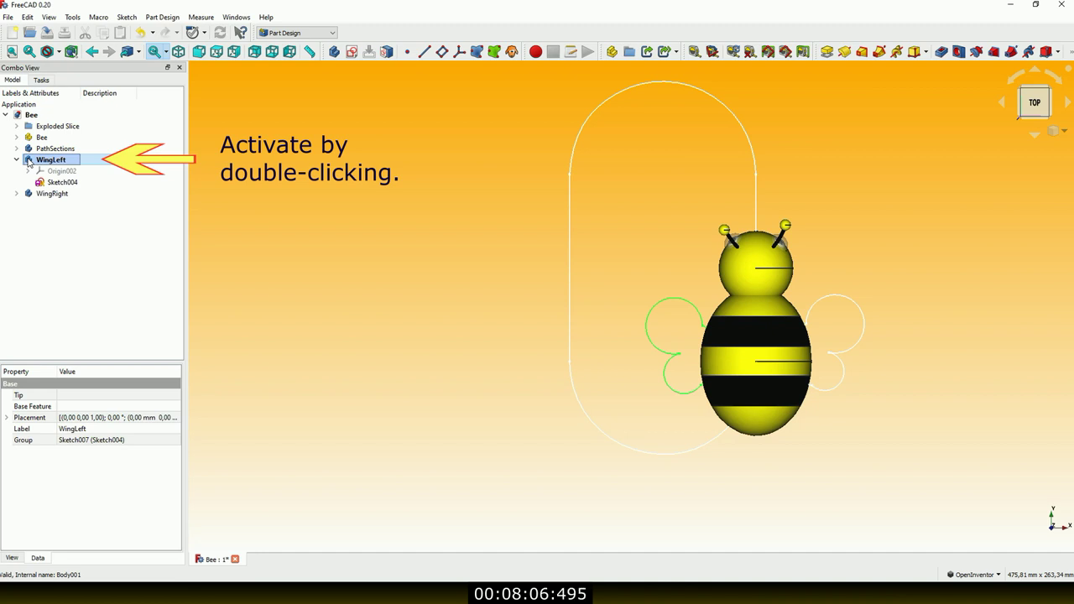
pyautogui.click(50, 183)
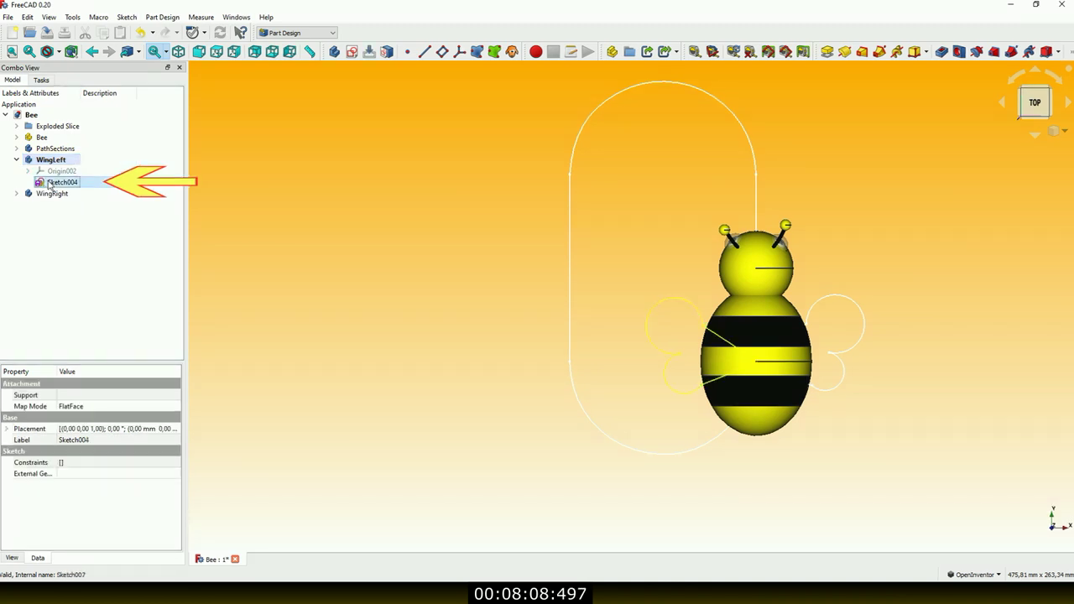
pyautogui.click(827, 52)
pyautogui.write('0,5')
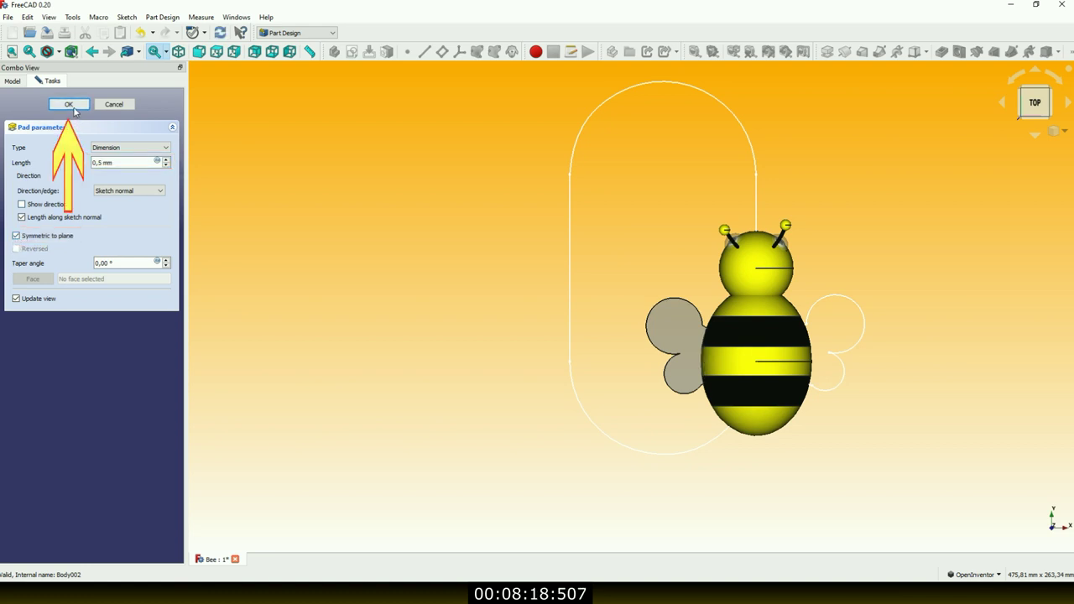
pyautogui.click(69, 104)
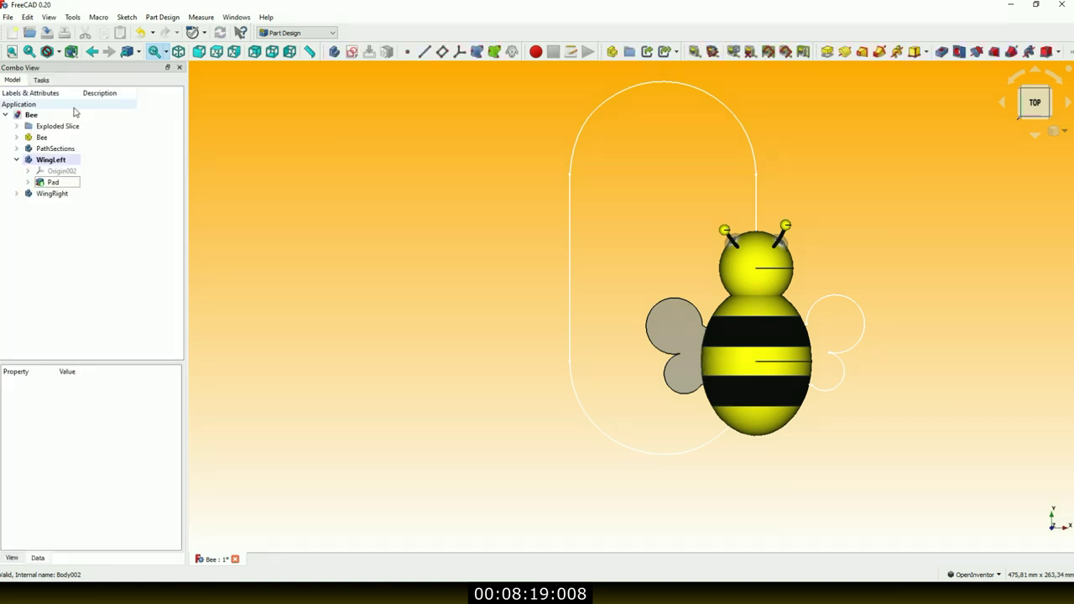
pyautogui.click(16, 194)
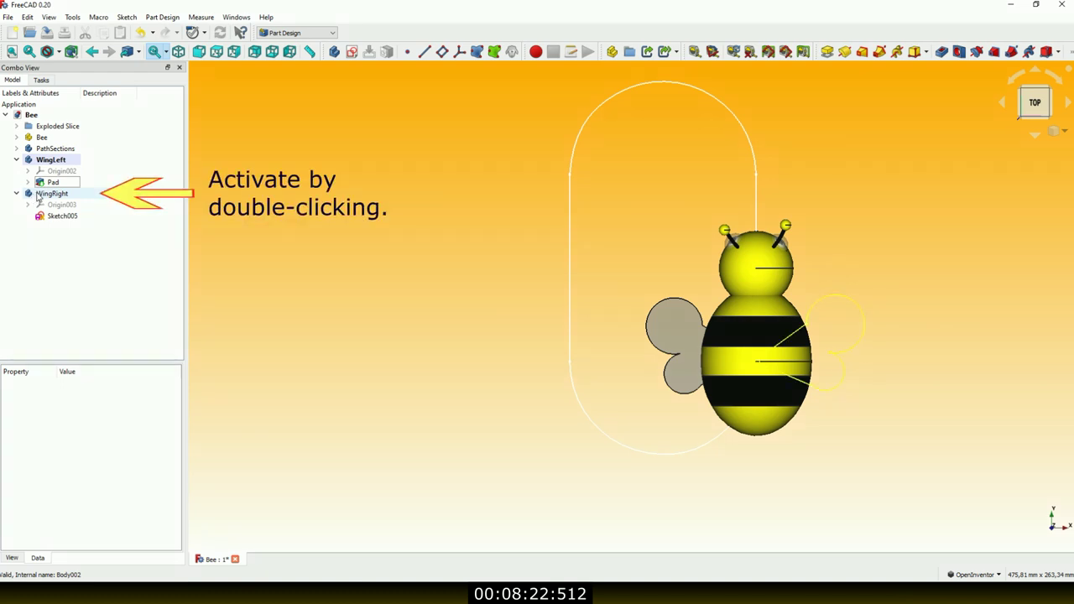
# - Activate WingRight and pad Sketch005 0.5 mm symmetric to its sketch plane
pyautogui.click(38, 195)
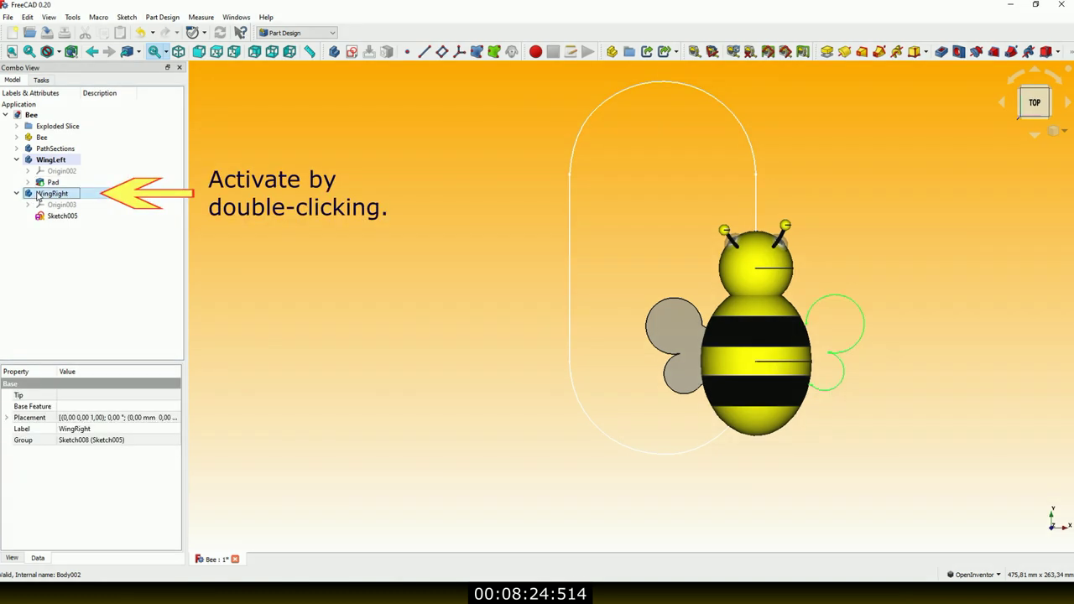
pyautogui.doubleClick(38, 194)
pyautogui.click(41, 194)
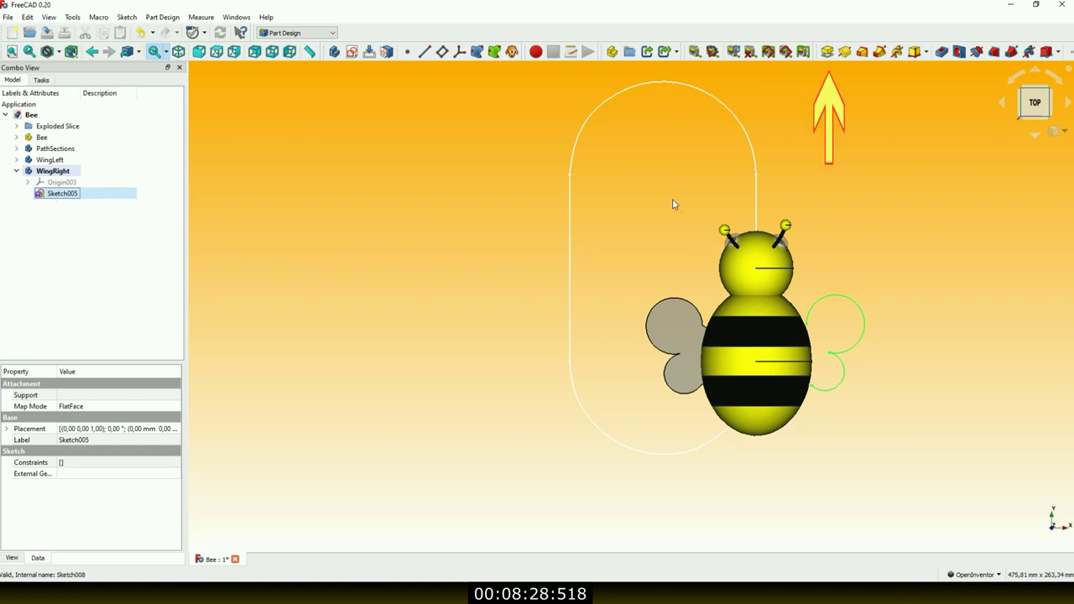
pyautogui.click(828, 53)
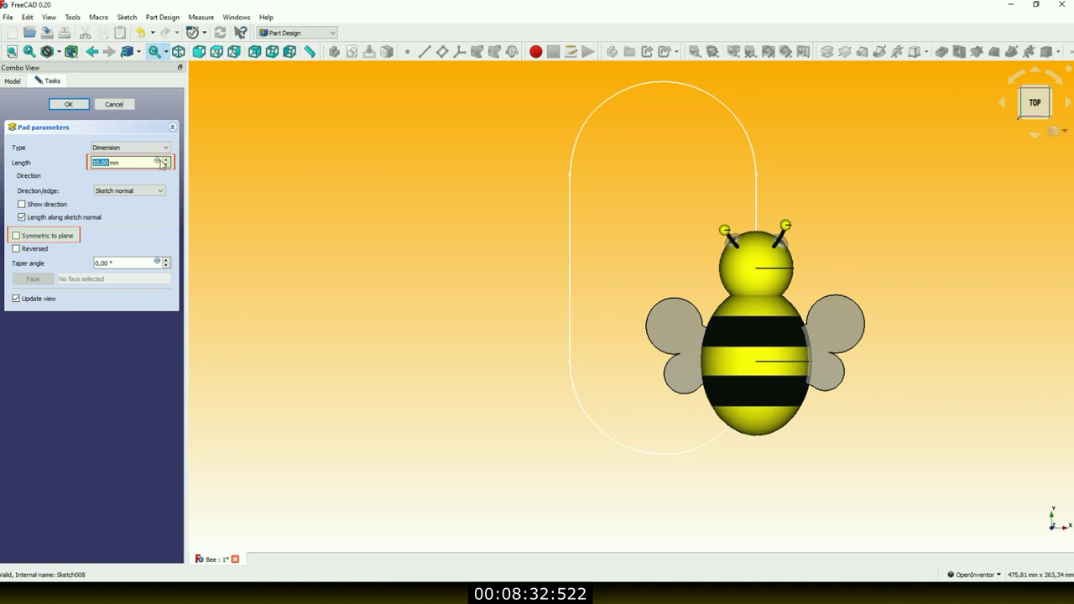
pyautogui.moveTo(151, 160); pyautogui.dragTo(82, 158)
pyautogui.write('0,5')
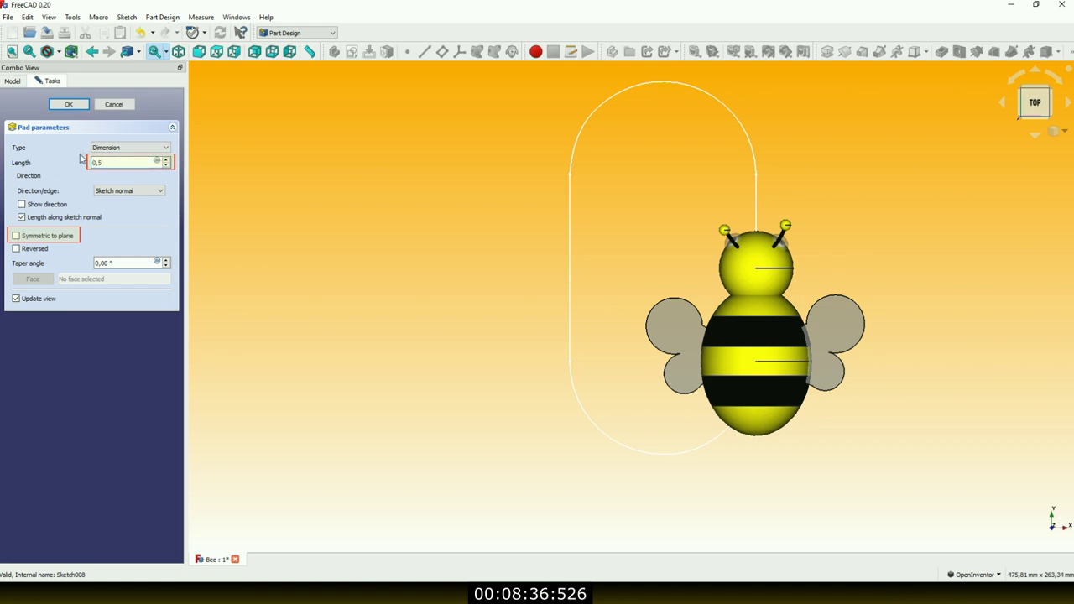
pyautogui.click(17, 236)
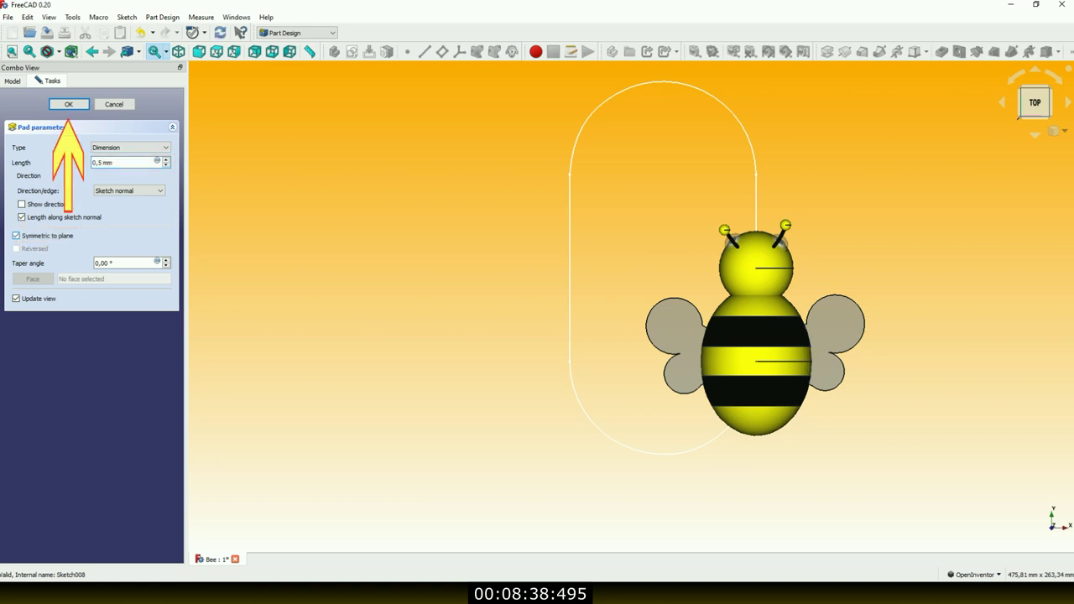
pyautogui.click(68, 106)
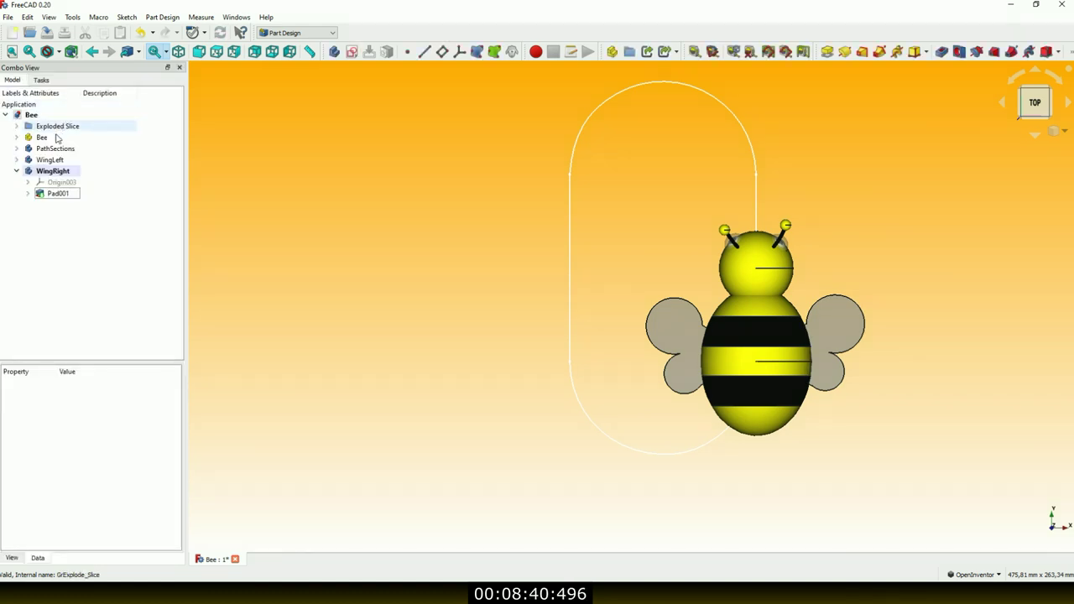
# - Select both the WingLeft and WingRight bodies together
pyautogui.click(17, 160)
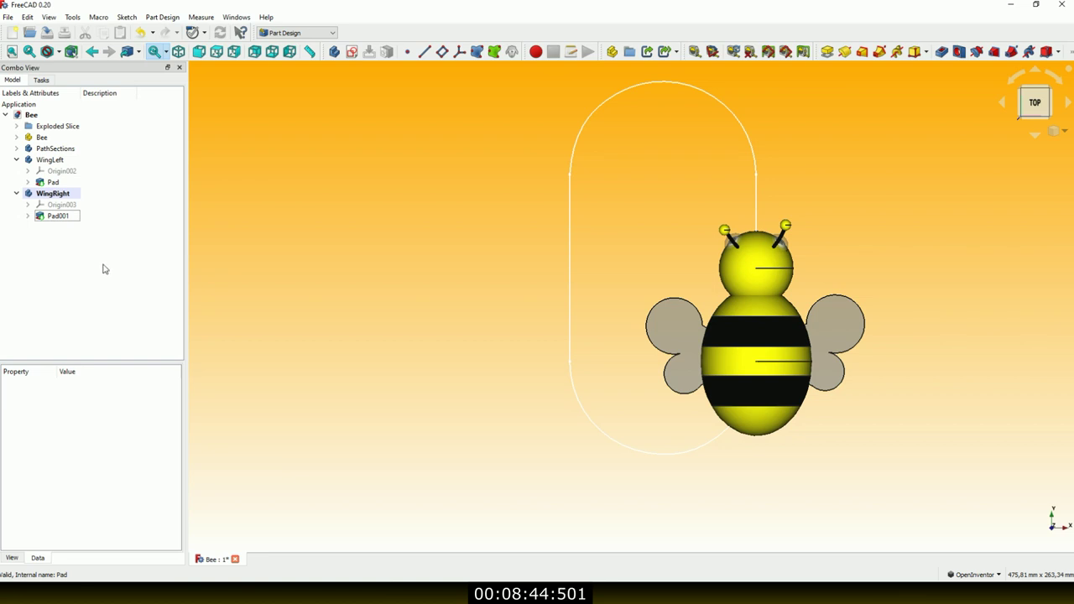
pyautogui.click(84, 163)
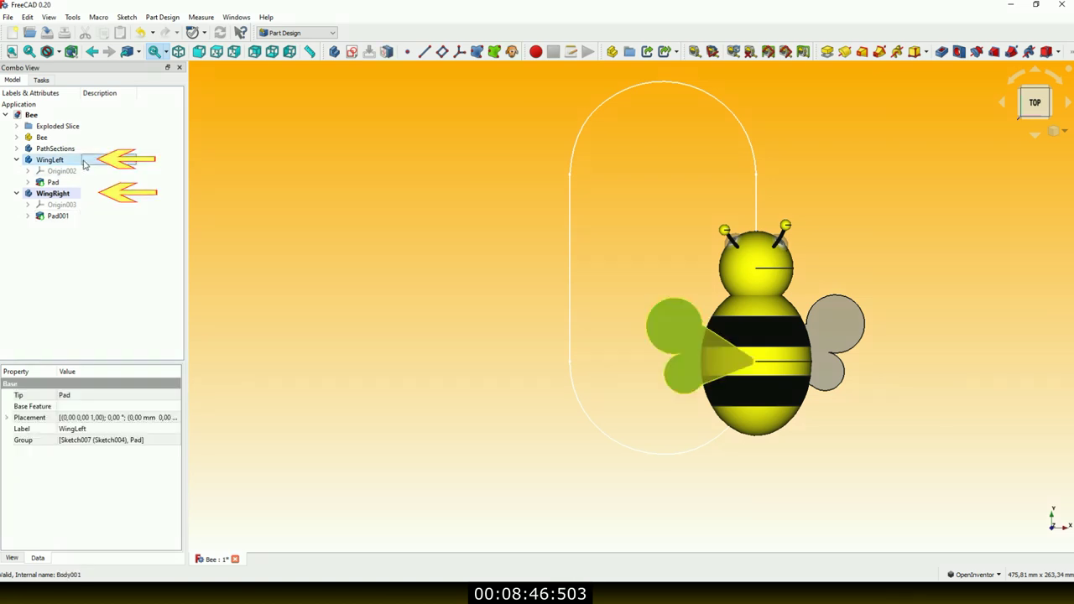
pyautogui.keyDown('ctrl'); pyautogui.click(48, 196); pyautogui.keyUp('ctrl')
pyautogui.rightClick(48, 196)
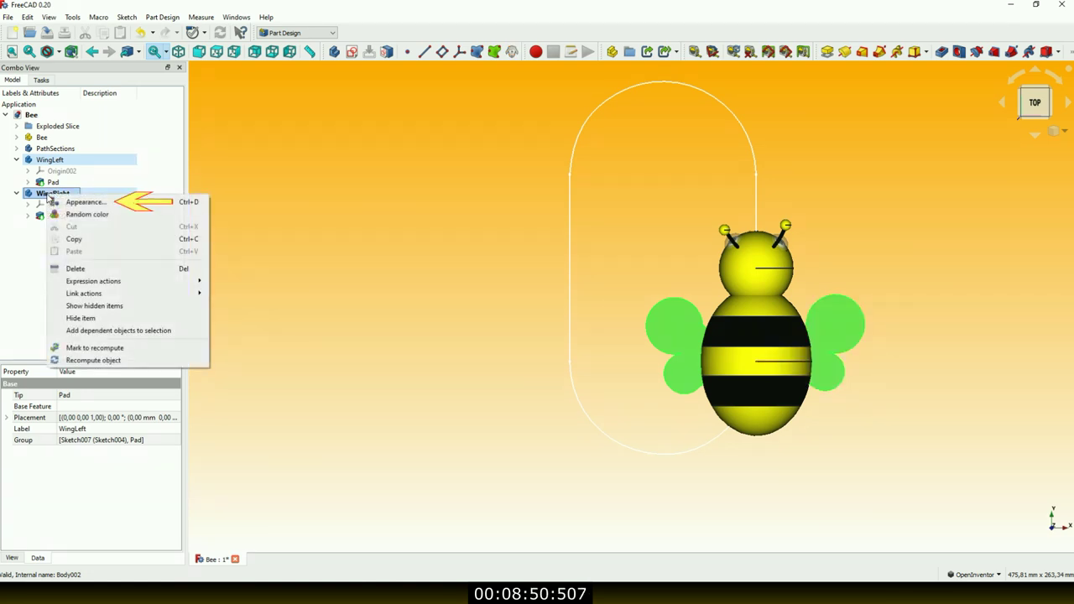
# - Set both wings' appearance to Jade material with raised transparency
pyautogui.click(71, 204)
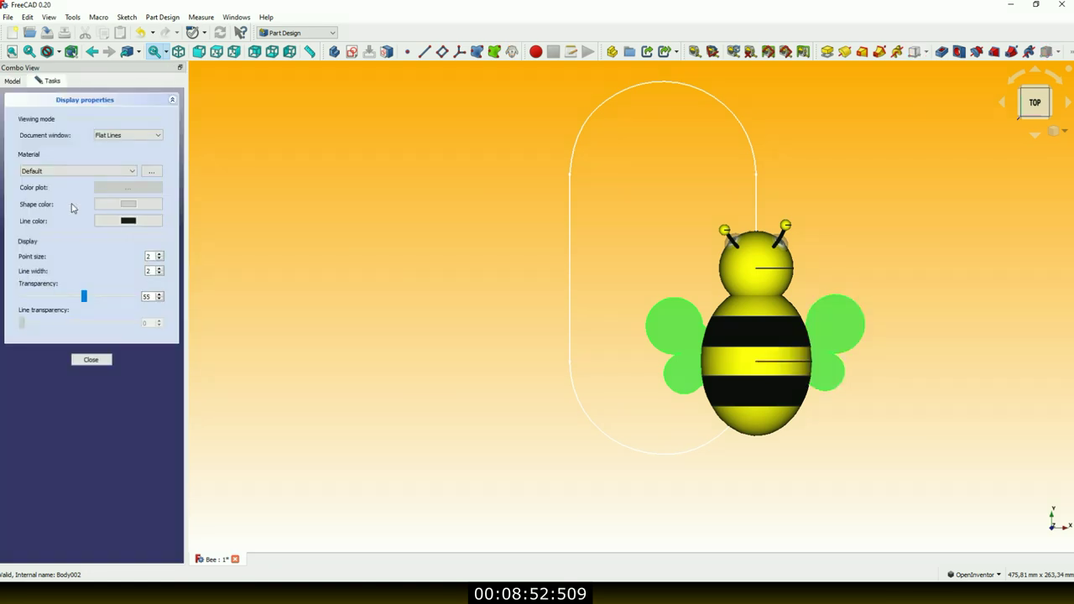
pyautogui.click(133, 172)
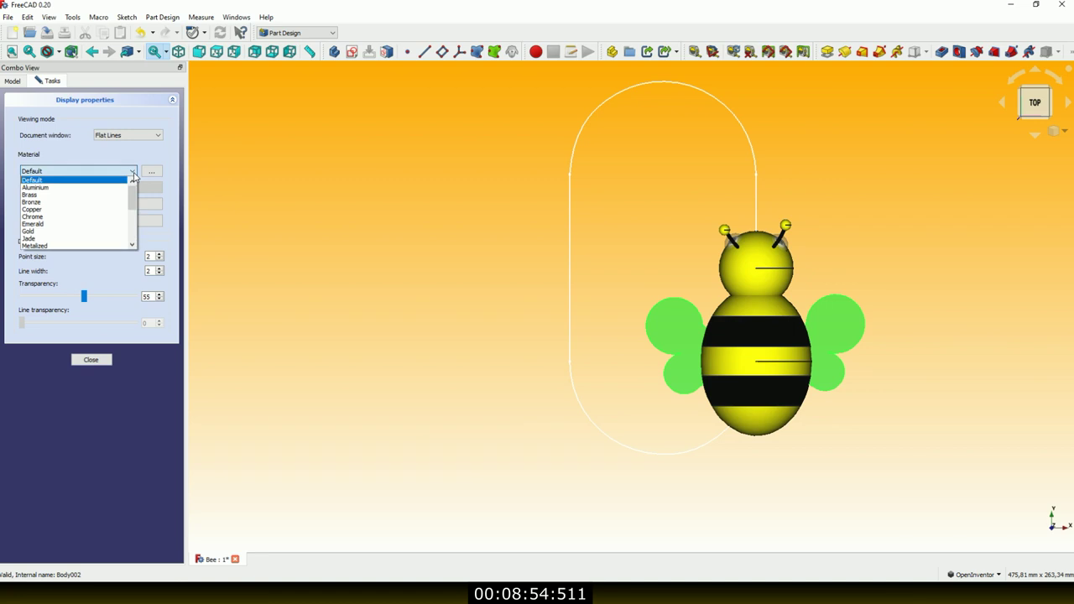
pyautogui.click(80, 239)
pyautogui.moveTo(23, 296); pyautogui.dragTo(84, 298)
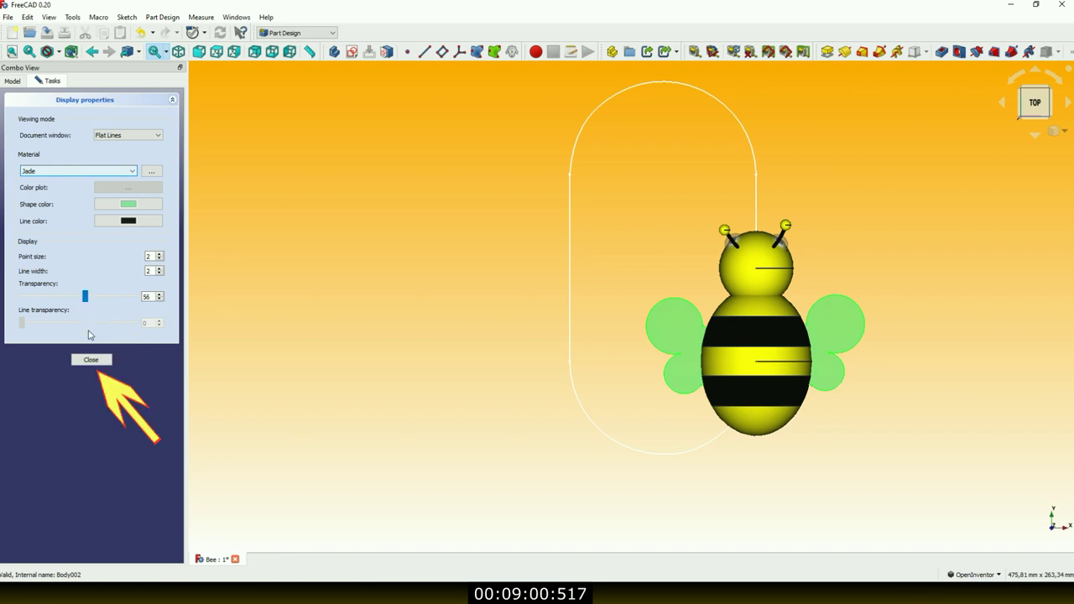
pyautogui.click(91, 360)
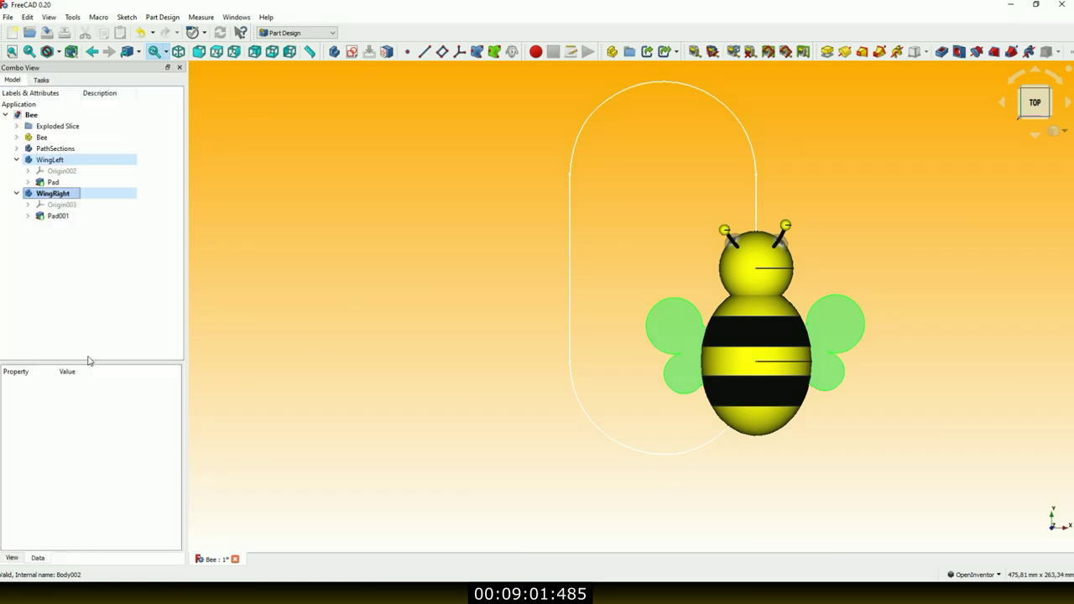
pyautogui.click(123, 267)
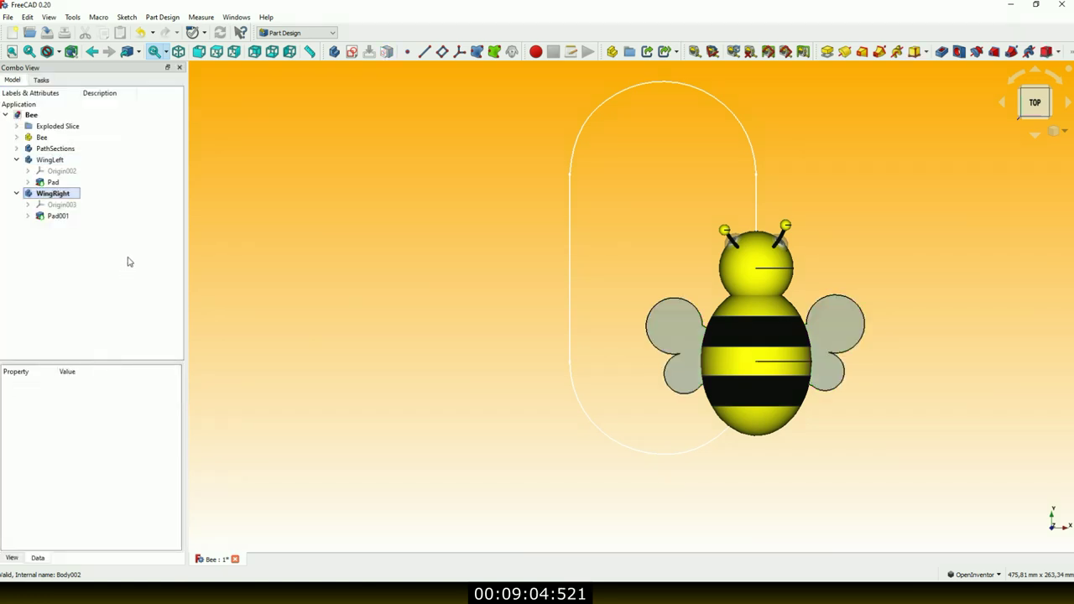
pyautogui.moveTo(532, 383)
pyautogui.mouseDown()
pyautogui.moveTo(503, 216)
pyautogui.moveTo(774, 151)
pyautogui.mouseUp()
pyautogui.scroll(3, 503, 217)
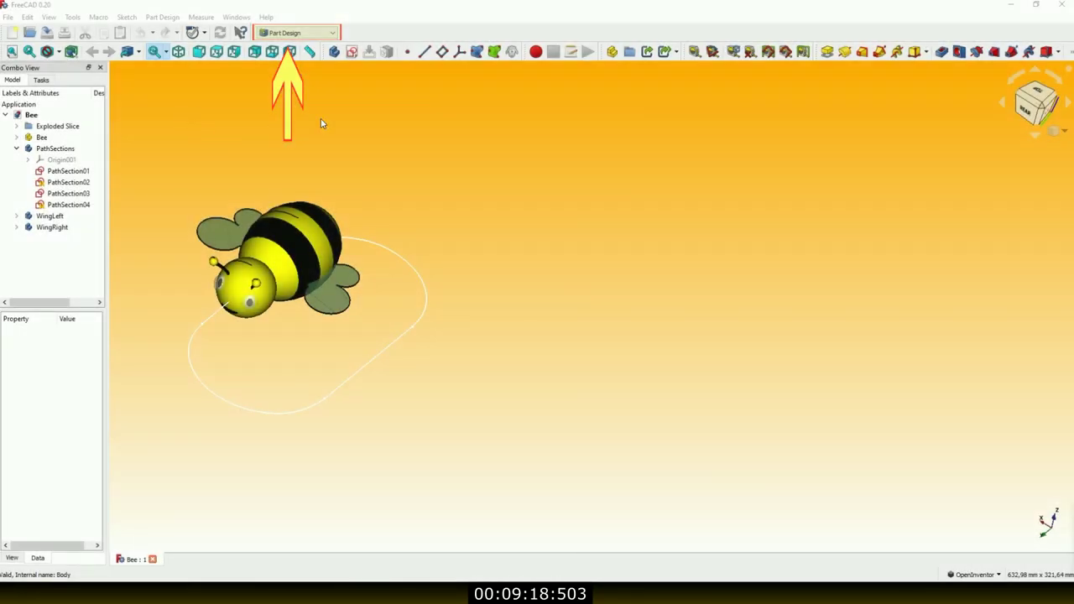
# - Switch to the AnimationFreeCAD workbench and launch the PyFlow node editor
pyautogui.click(334, 33)
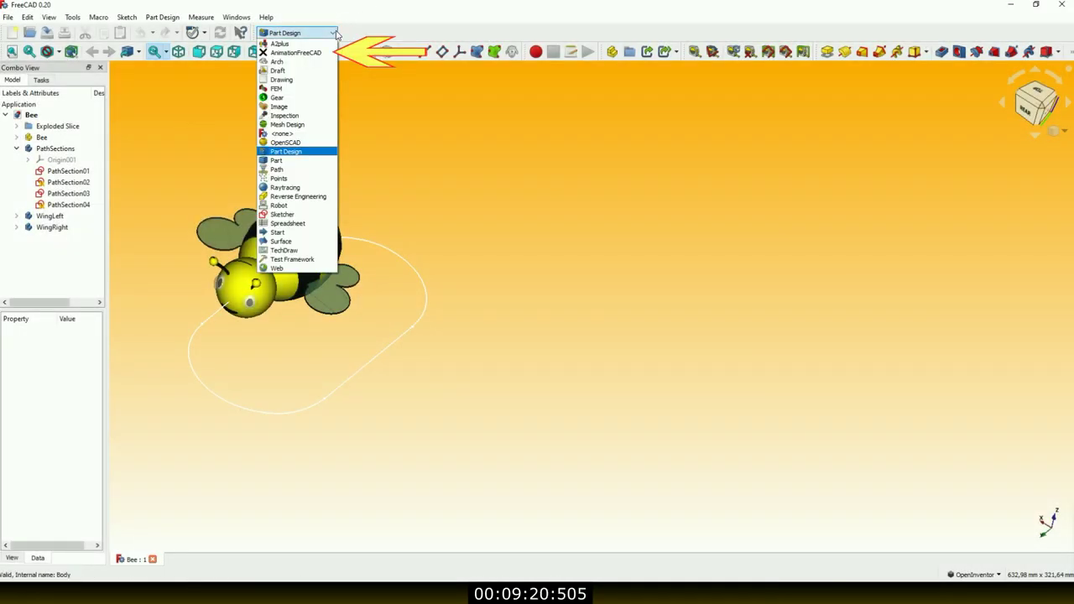
pyautogui.click(324, 53)
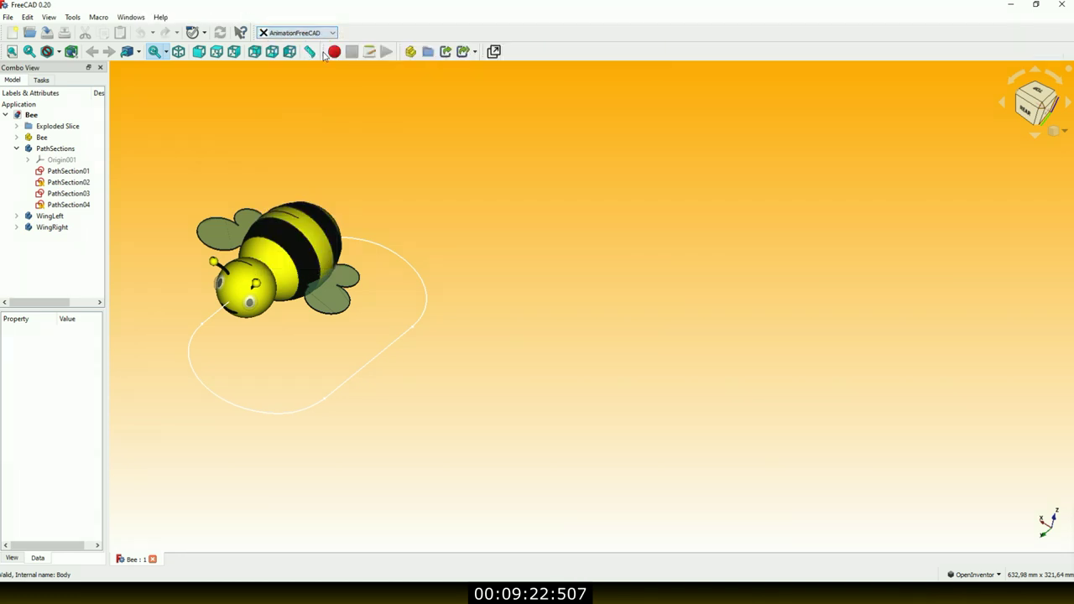
pyautogui.click(493, 51)
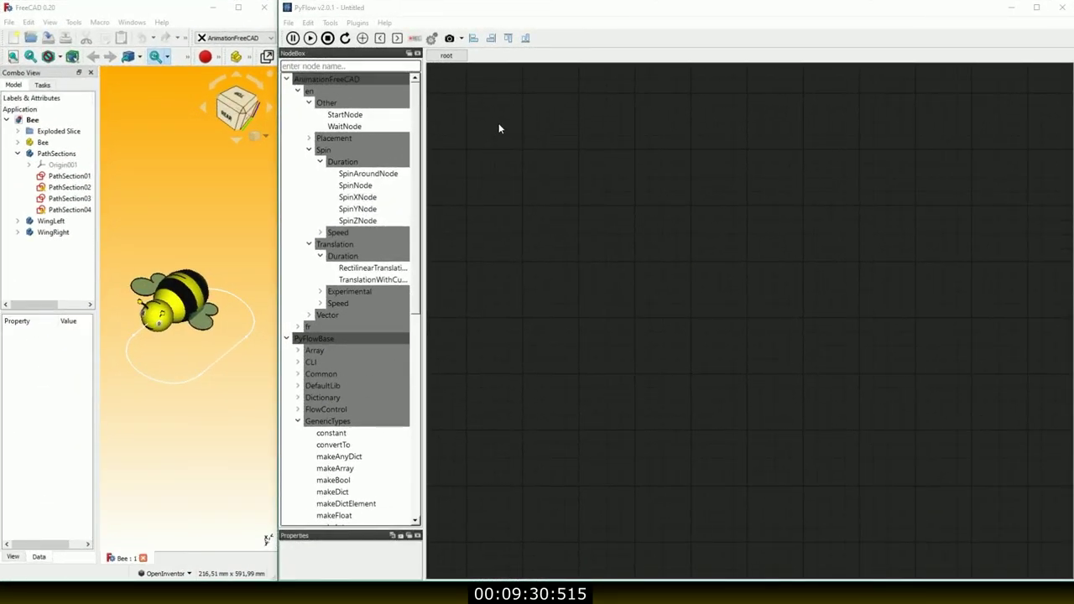
# - Place StartNode, SpinNode and TranslationWithCurveNode on the PyFlow canvas
pyautogui.moveTo(345, 114)
pyautogui.mouseDown()
pyautogui.moveTo(733, 129)
pyautogui.moveTo(961, 117)
pyautogui.mouseUp()
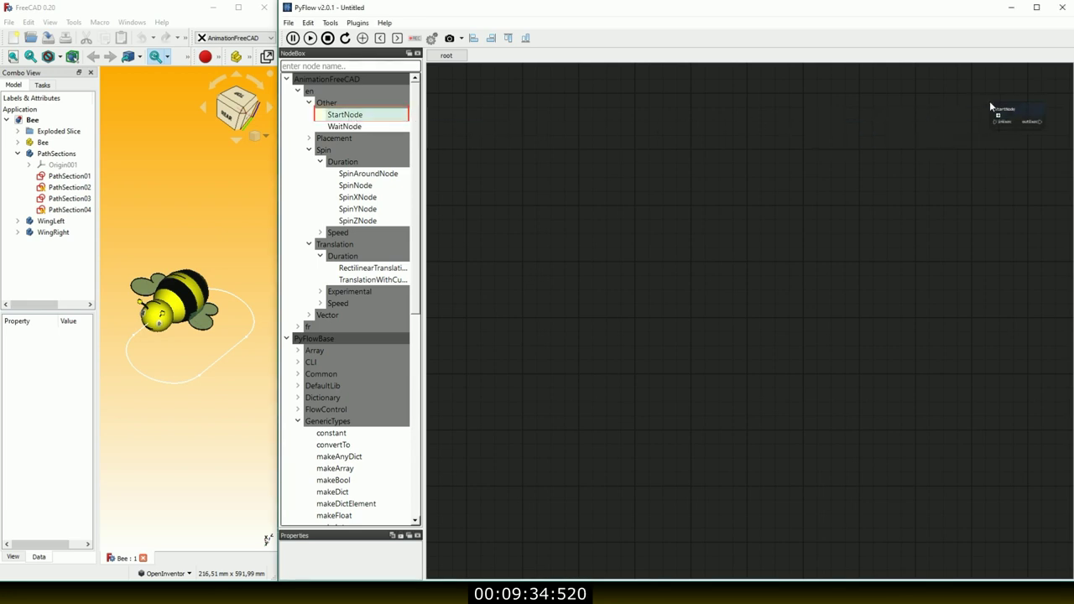
pyautogui.click(990, 107)
pyautogui.moveTo(411, 195)
pyautogui.mouseDown()
pyautogui.moveTo(949, 165)
pyautogui.moveTo(941, 162)
pyautogui.mouseUp()
pyautogui.click(941, 162)
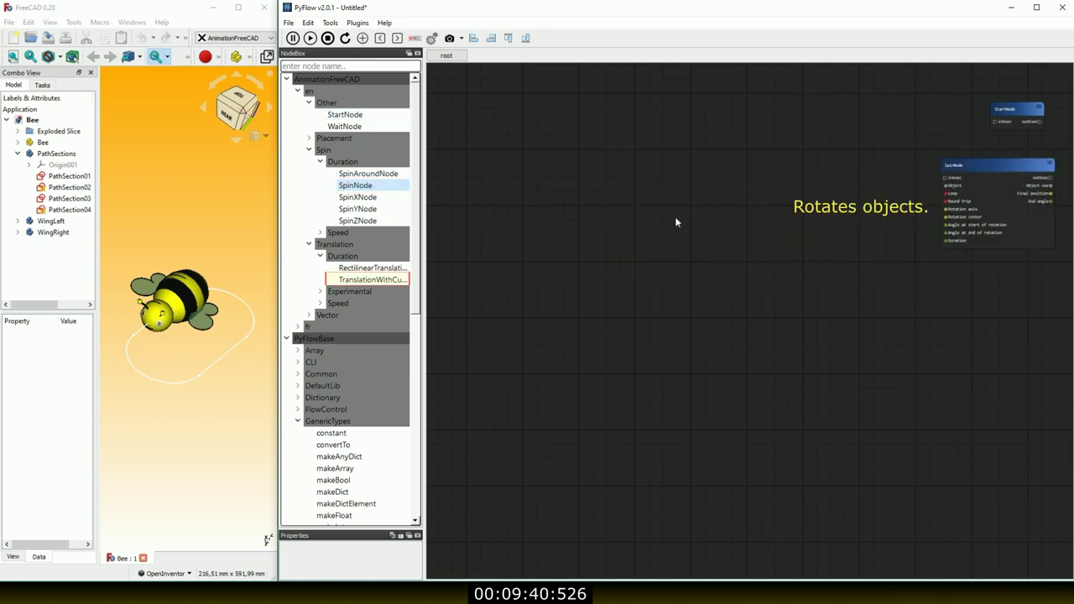
pyautogui.moveTo(380, 281); pyautogui.dragTo(971, 264)
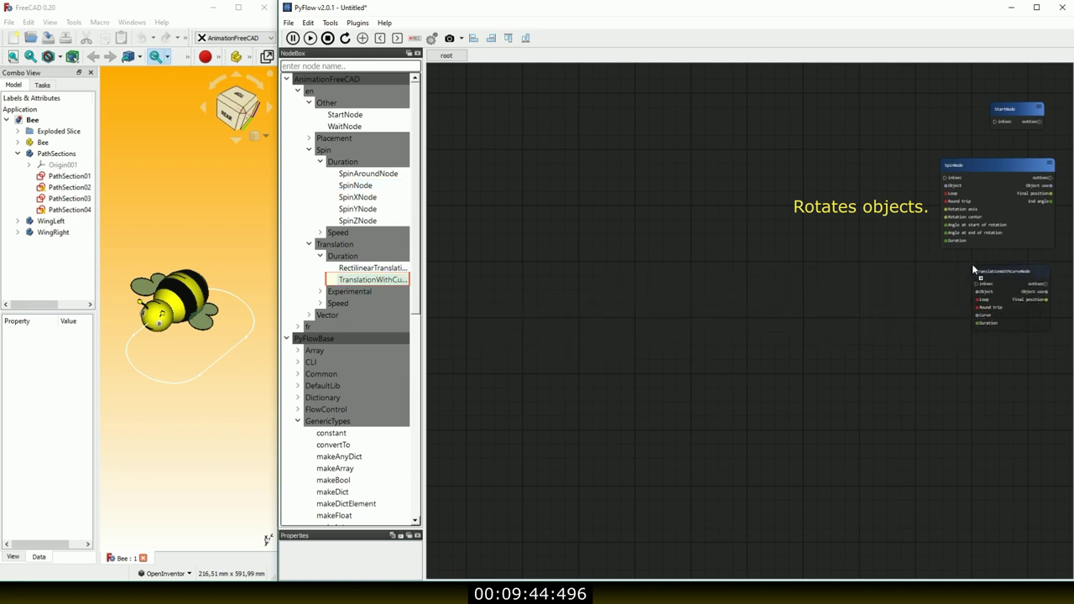
pyautogui.click(972, 264)
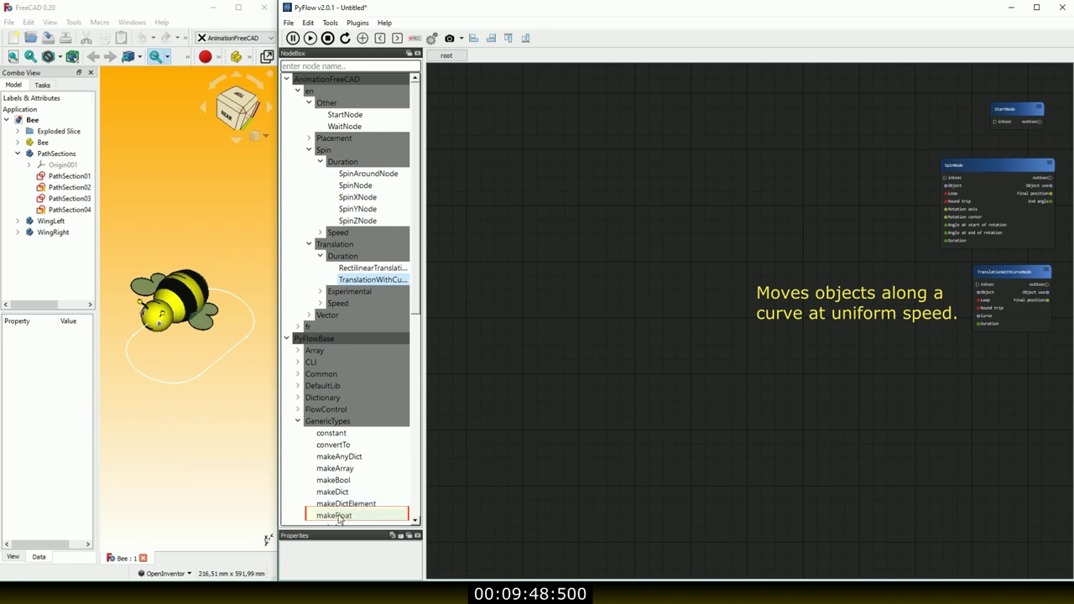
# - Add a makeFloat node and a multiply node below it
pyautogui.moveTo(340, 519); pyautogui.dragTo(1003, 359)
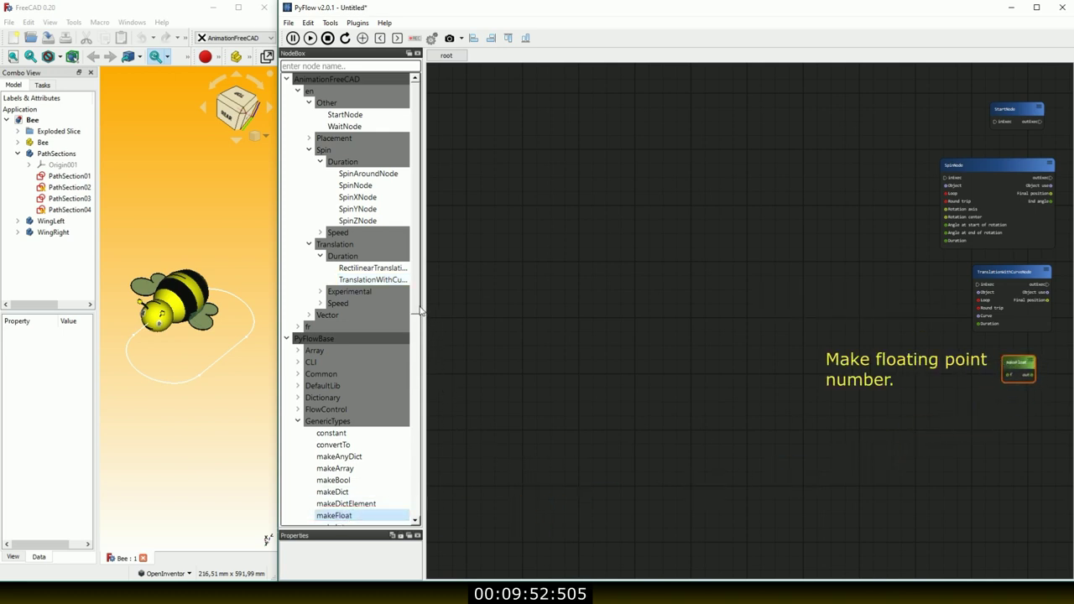
pyautogui.moveTo(415, 319); pyautogui.dragTo(435, 505)
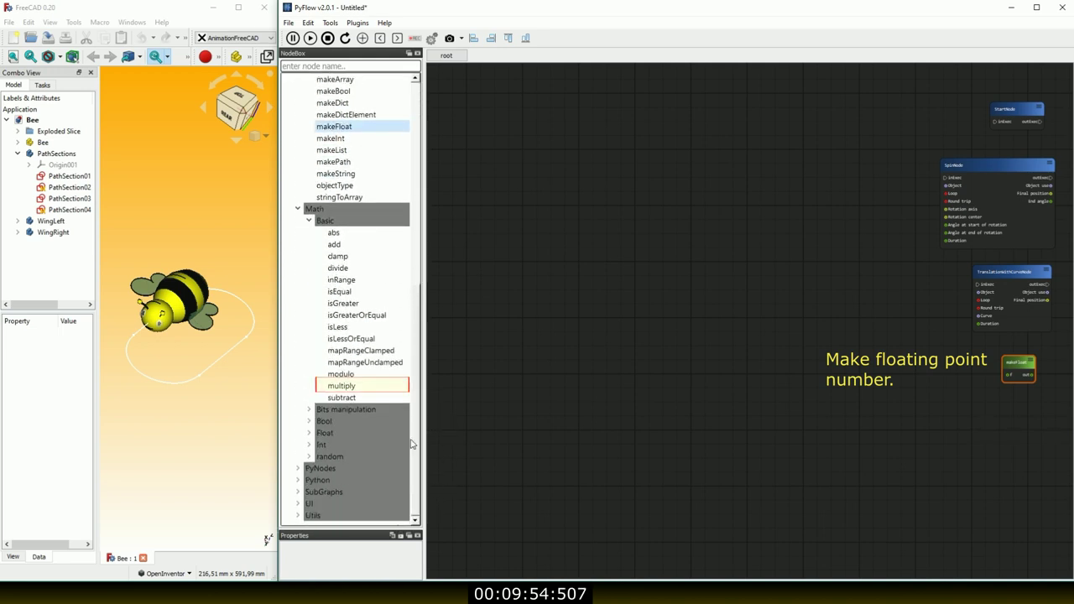
pyautogui.moveTo(346, 387); pyautogui.dragTo(1001, 404)
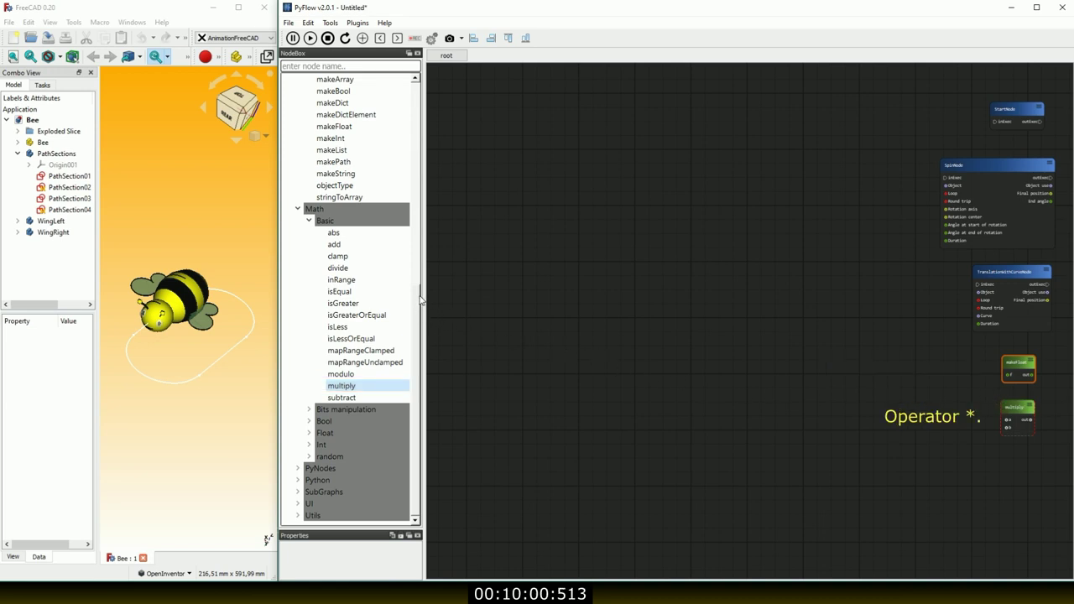
pyautogui.moveTo(417, 310); pyautogui.dragTo(437, 92)
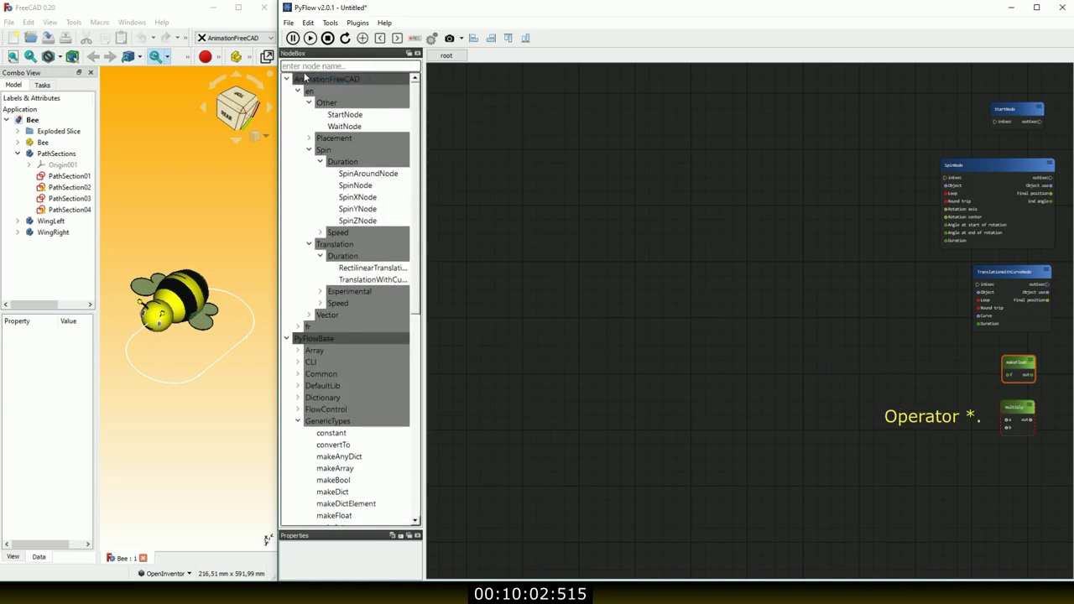
# - Collapse the AnimationFreeCAD and PyFlowBase groups in the NodeBox
pyautogui.click(287, 79)
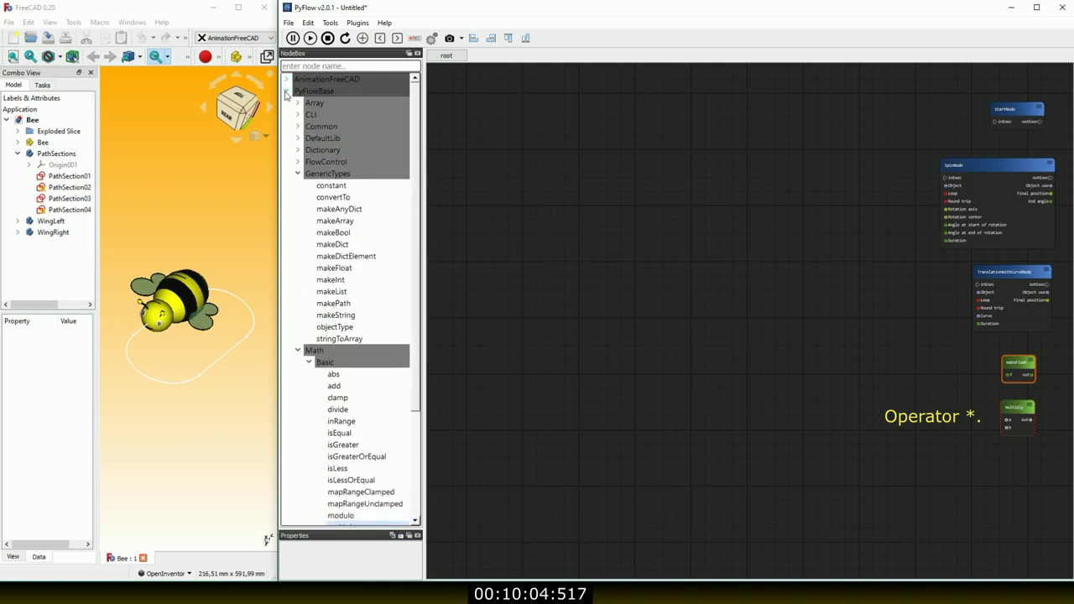
pyautogui.scroll(-5, 287, 91)
pyautogui.click(287, 90)
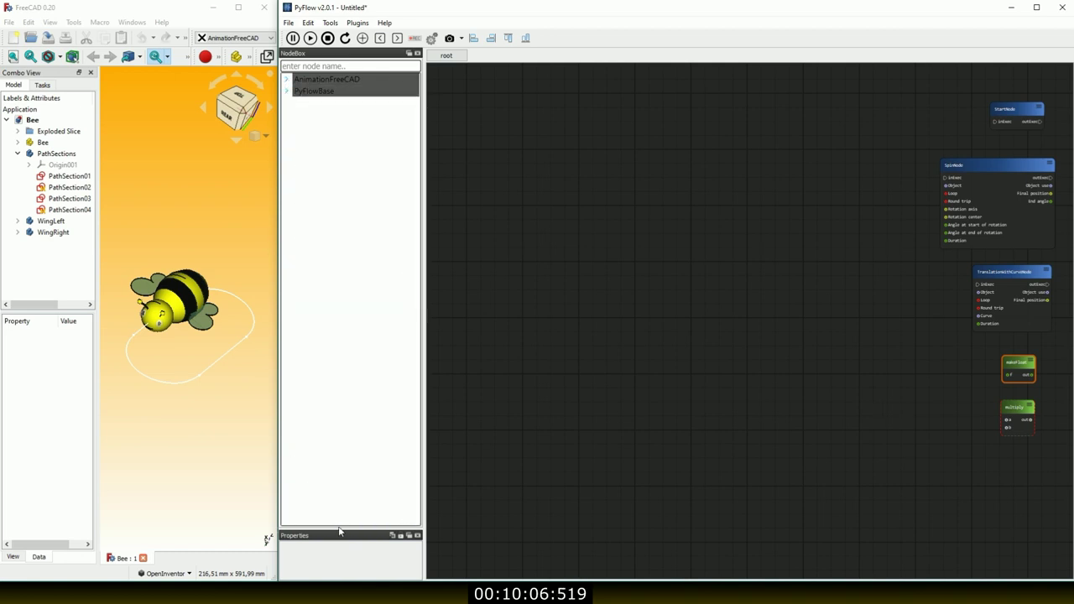
pyautogui.moveTo(340, 535)
pyautogui.mouseDown()
pyautogui.moveTo(377, 342)
pyautogui.moveTo(378, 198)
pyautogui.mouseUp()
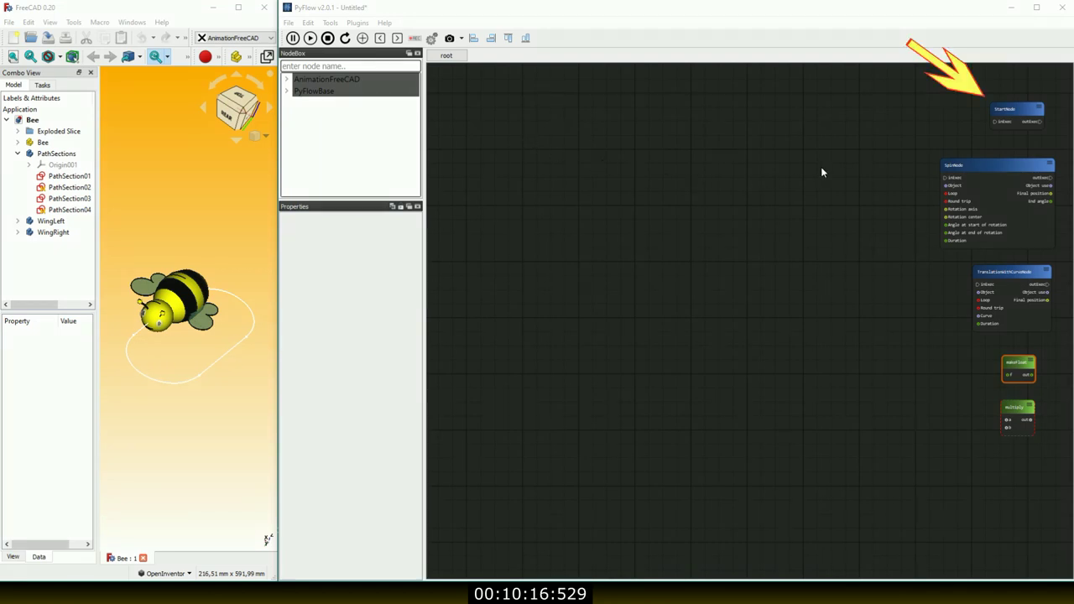
# - Arrange StartNode, TranslationWithCurveNode and makeFloat near the top of the graph
pyautogui.moveTo(1013, 118); pyautogui.dragTo(726, 100)
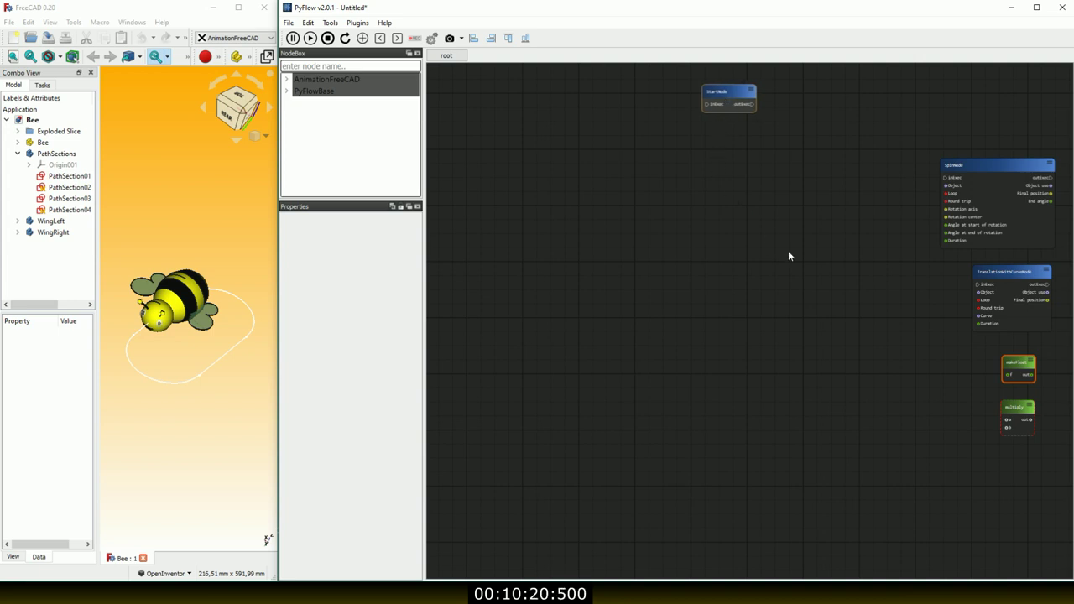
pyautogui.moveTo(982, 267); pyautogui.dragTo(663, 163)
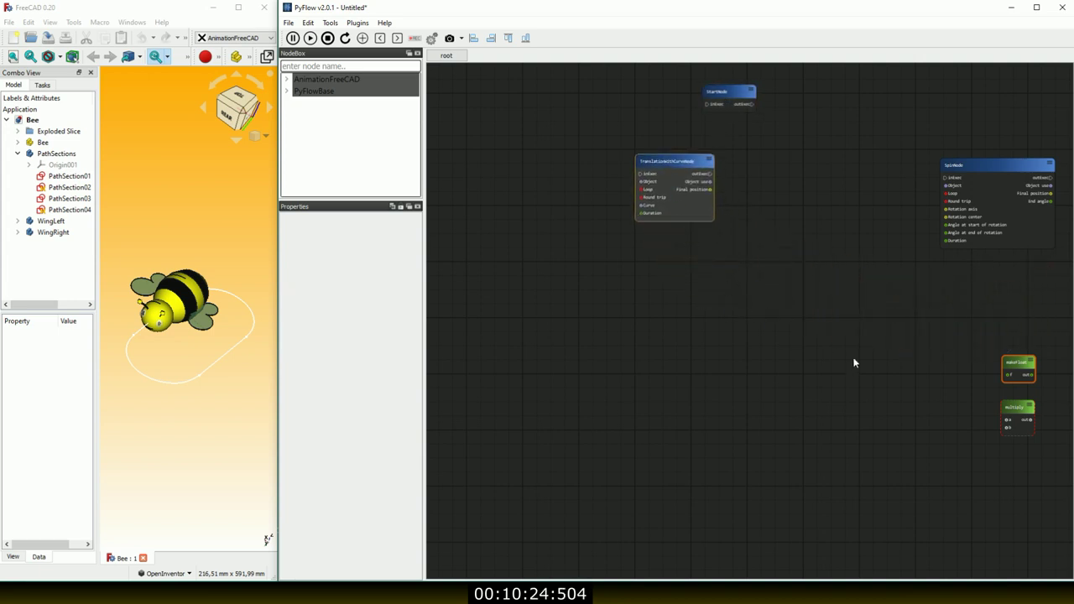
pyautogui.moveTo(1013, 369)
pyautogui.mouseDown()
pyautogui.moveTo(566, 156)
pyautogui.moveTo(547, 165)
pyautogui.mouseUp()
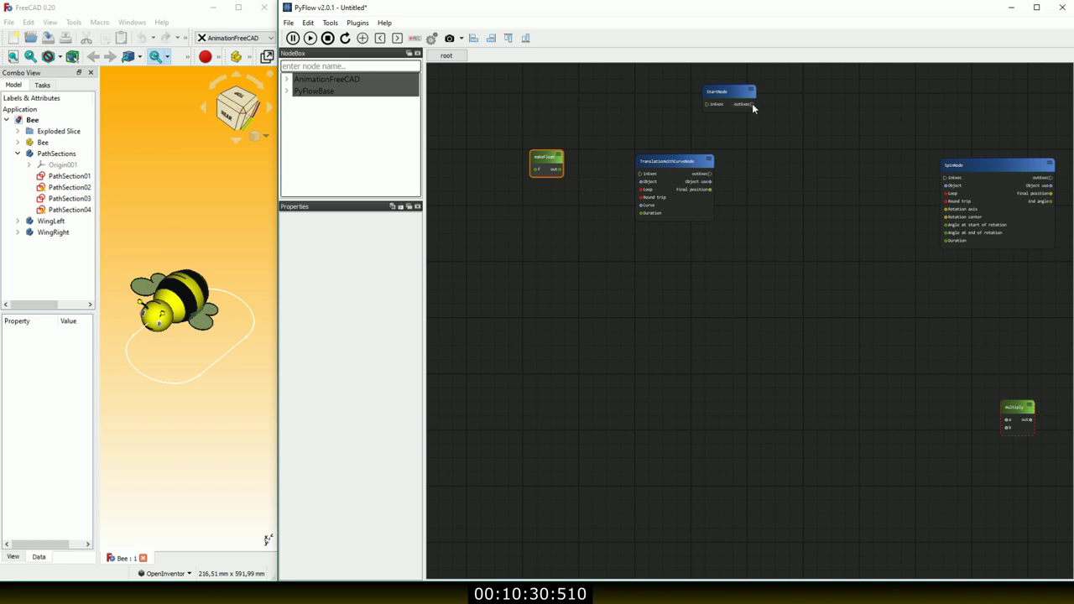
# - Wire StartNode's exec output and the makeFloat value into the translation node's Duration, setting the float to 1
pyautogui.moveTo(711, 140); pyautogui.dragTo(640, 173)
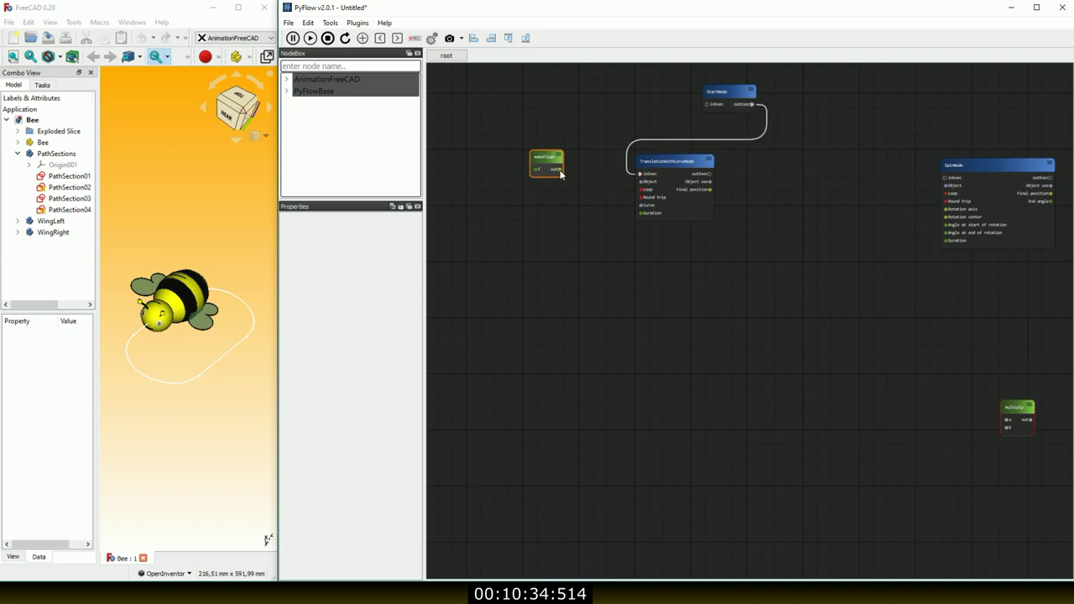
pyautogui.moveTo(607, 220); pyautogui.dragTo(641, 213)
pyautogui.click(546, 163)
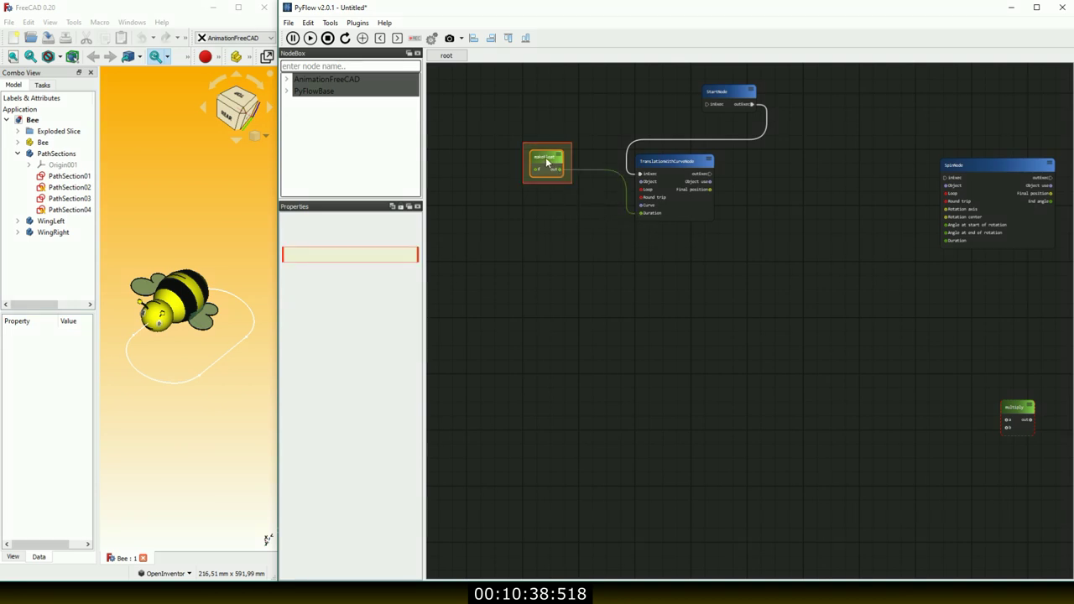
pyautogui.scroll(1, 353, 253)
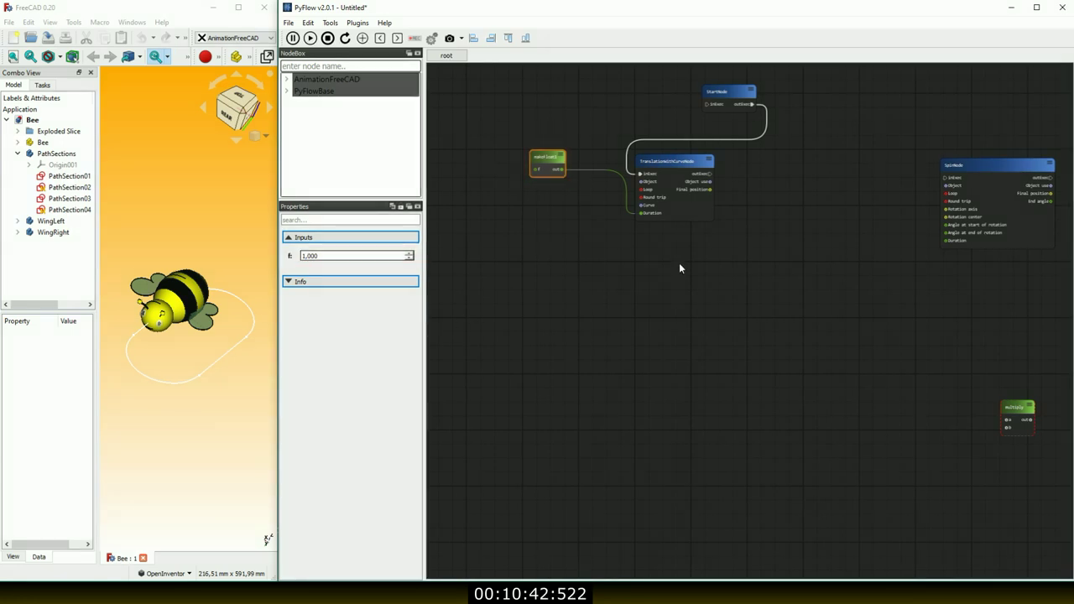
# - Set TranslationWithCurveNode's Object to Bee and its Curve to PathSection01
pyautogui.click(680, 168)
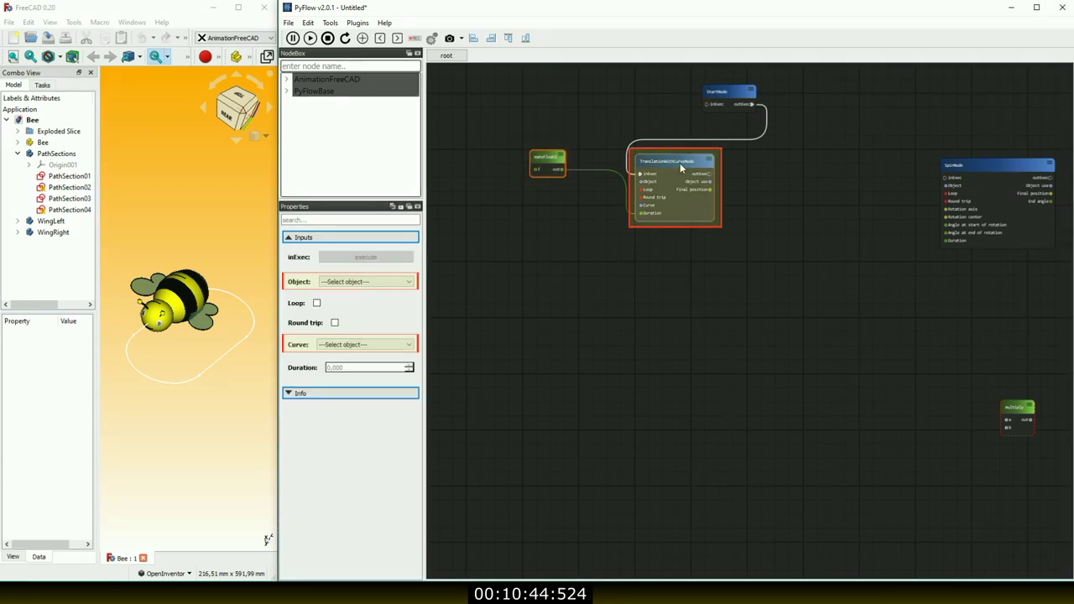
pyautogui.click(394, 282)
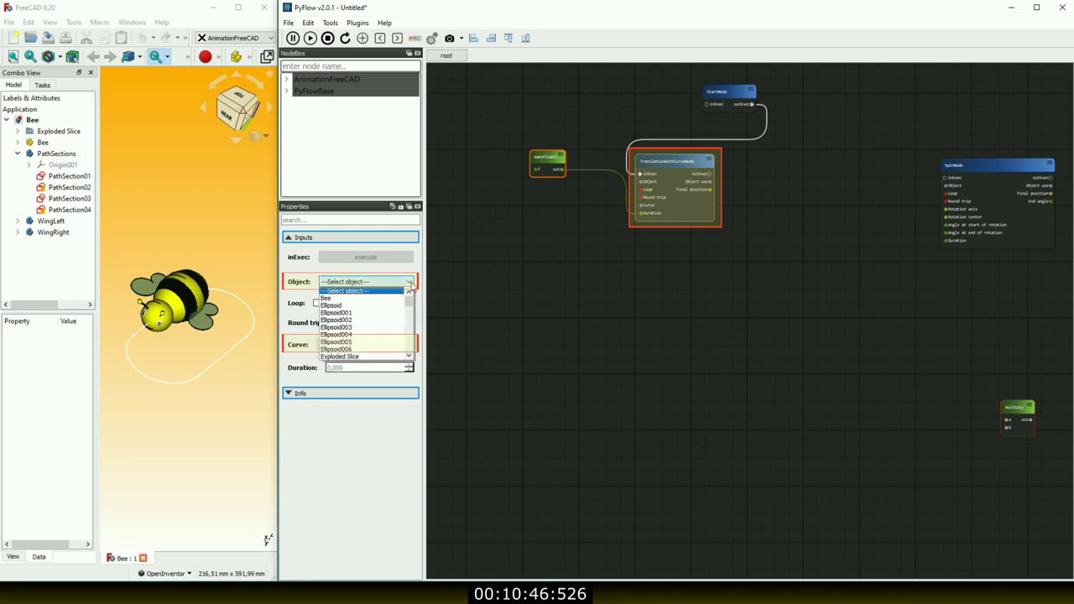
pyautogui.click(384, 300)
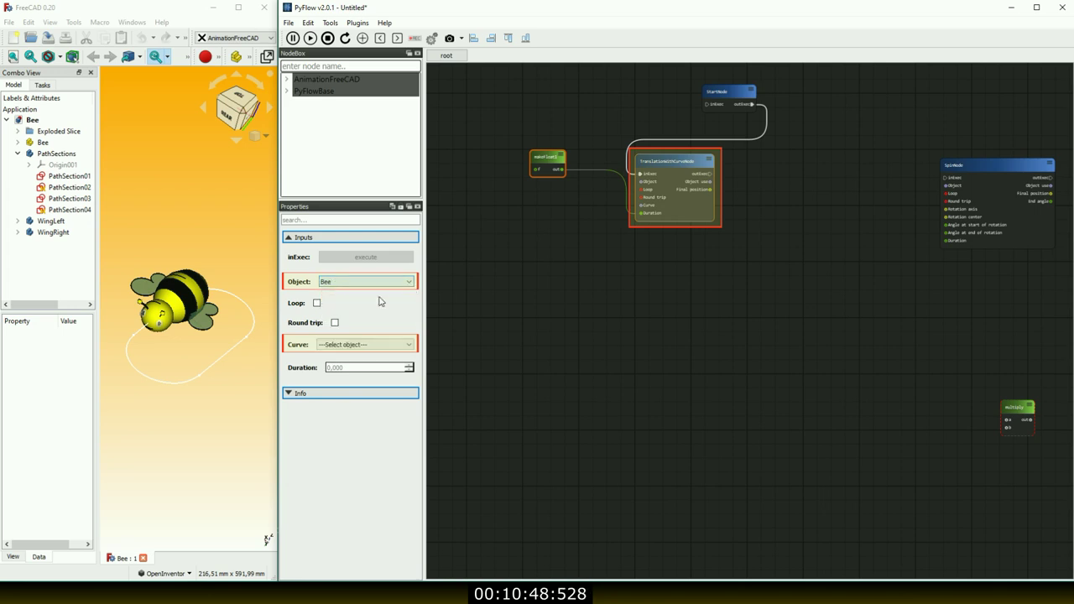
pyautogui.click(404, 344)
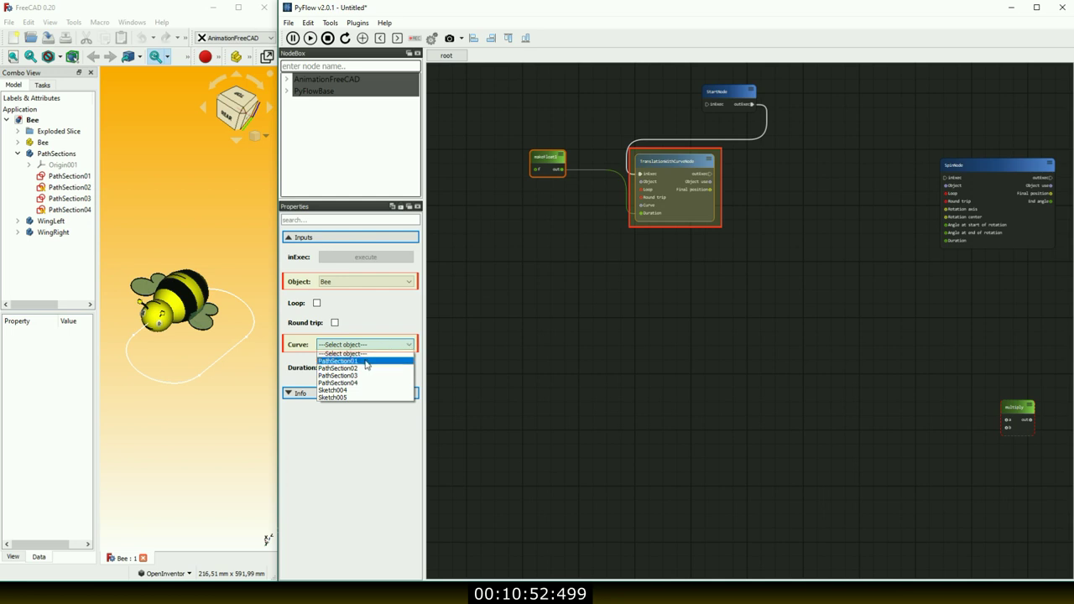
pyautogui.click(366, 362)
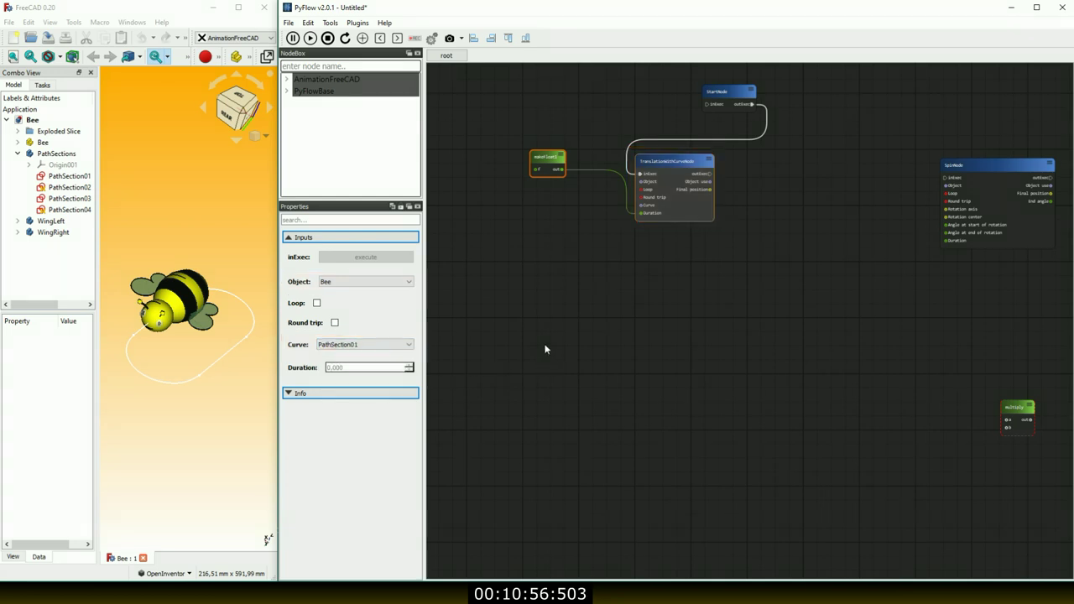
# - Duplicate the translation node three times and stack the copies in a column below it
pyautogui.hotkey('ctrl', 'c')
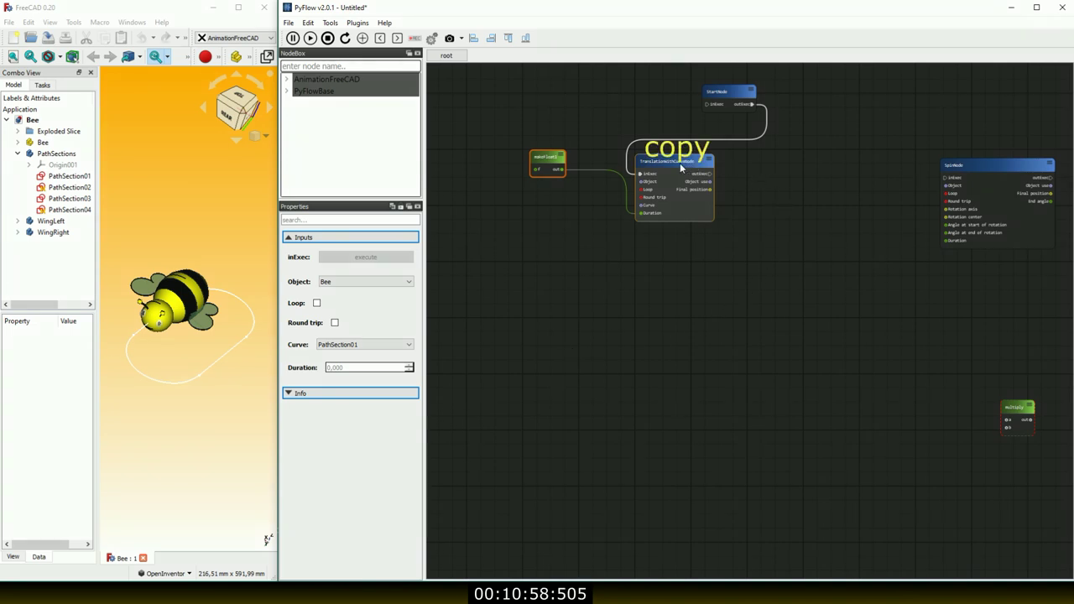
pyautogui.hotkey('ctrl', 'v')
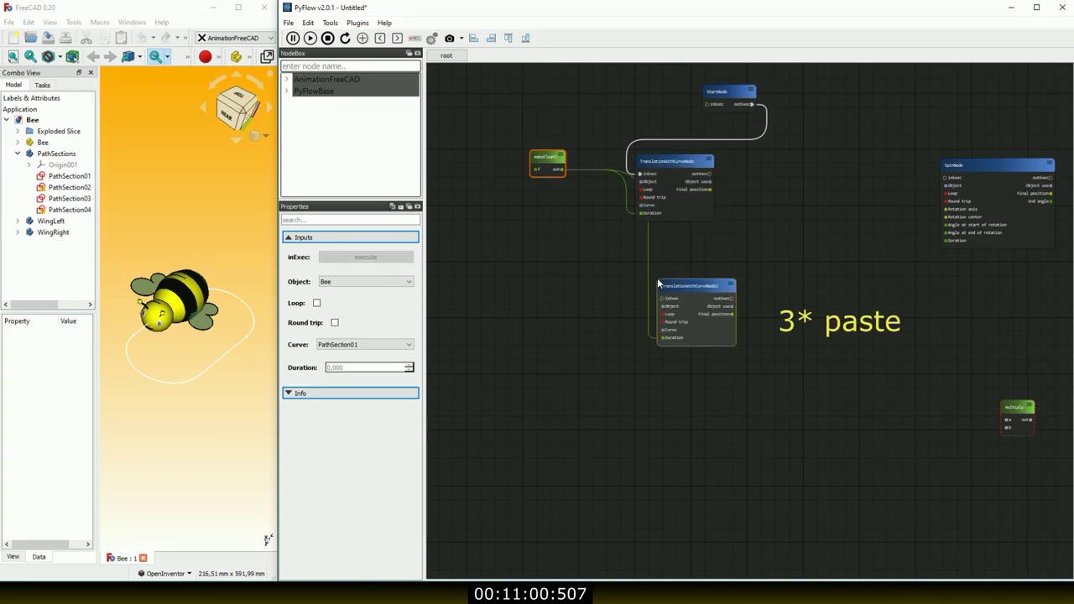
pyautogui.hotkey('ctrl', 'v')
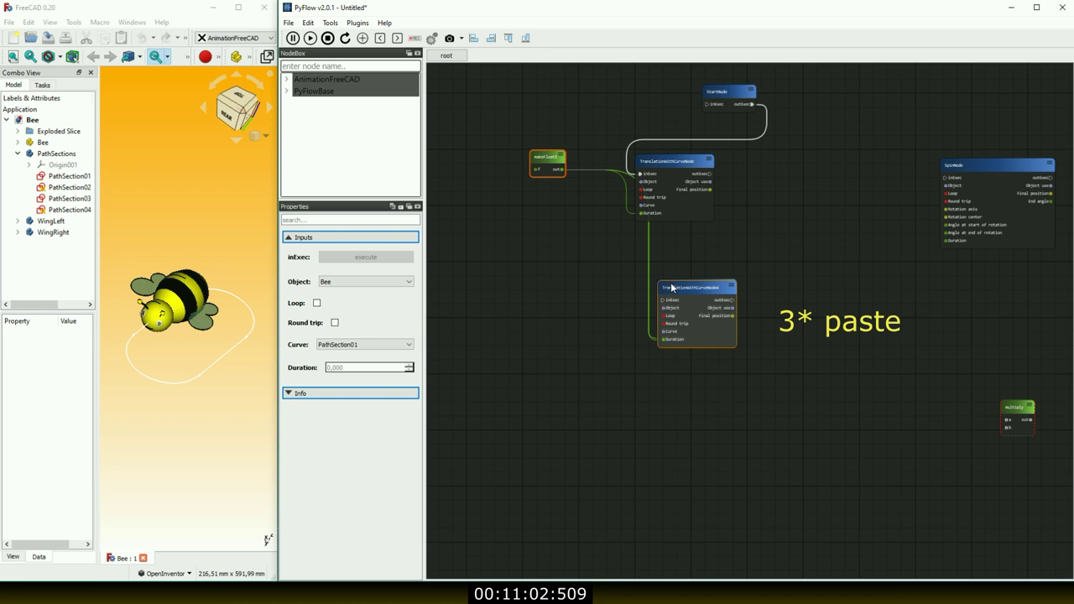
pyautogui.hotkey('ctrl', 'v')
pyautogui.moveTo(709, 292)
pyautogui.mouseDown()
pyautogui.moveTo(723, 327)
pyautogui.moveTo(684, 263)
pyautogui.mouseUp()
pyautogui.moveTo(708, 319); pyautogui.dragTo(667, 351)
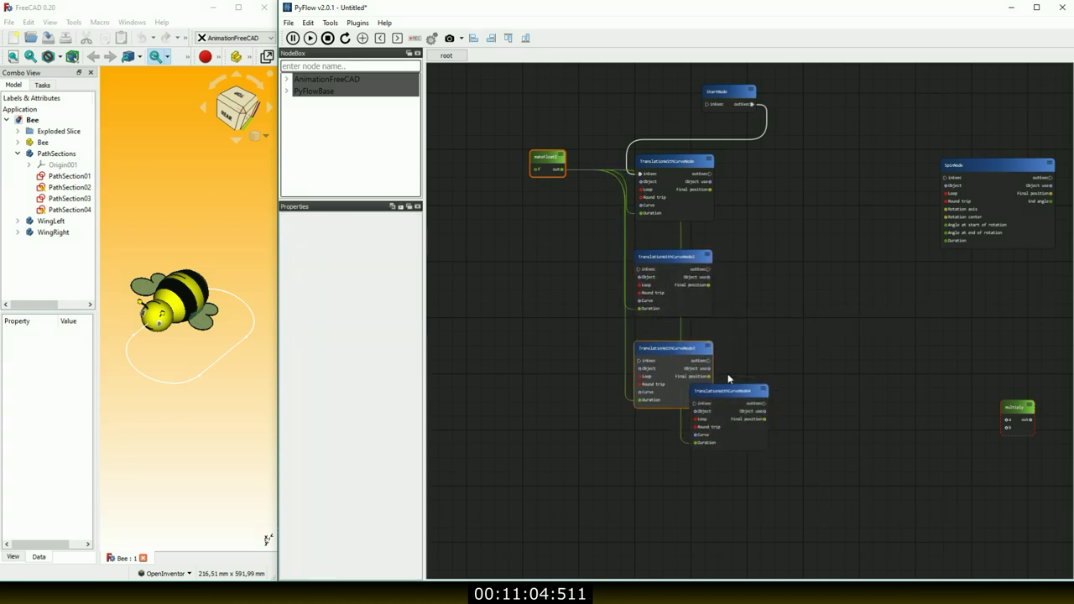
pyautogui.moveTo(726, 395); pyautogui.dragTo(671, 447)
# - Set the three copies' curves to PathSection02, PathSection03 and PathSection04
pyautogui.click(683, 267)
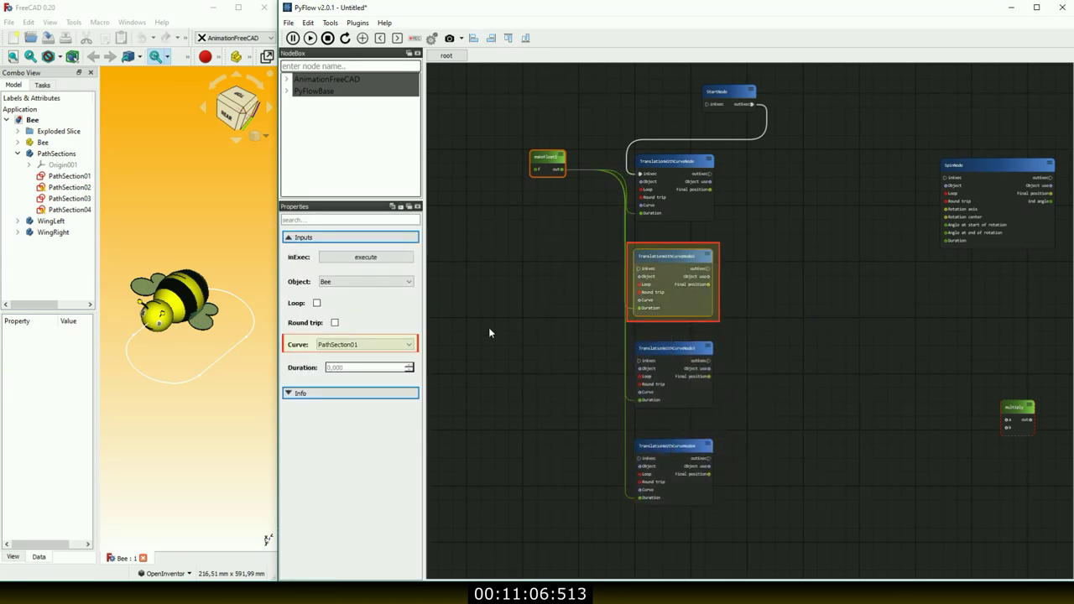
pyautogui.click(410, 345)
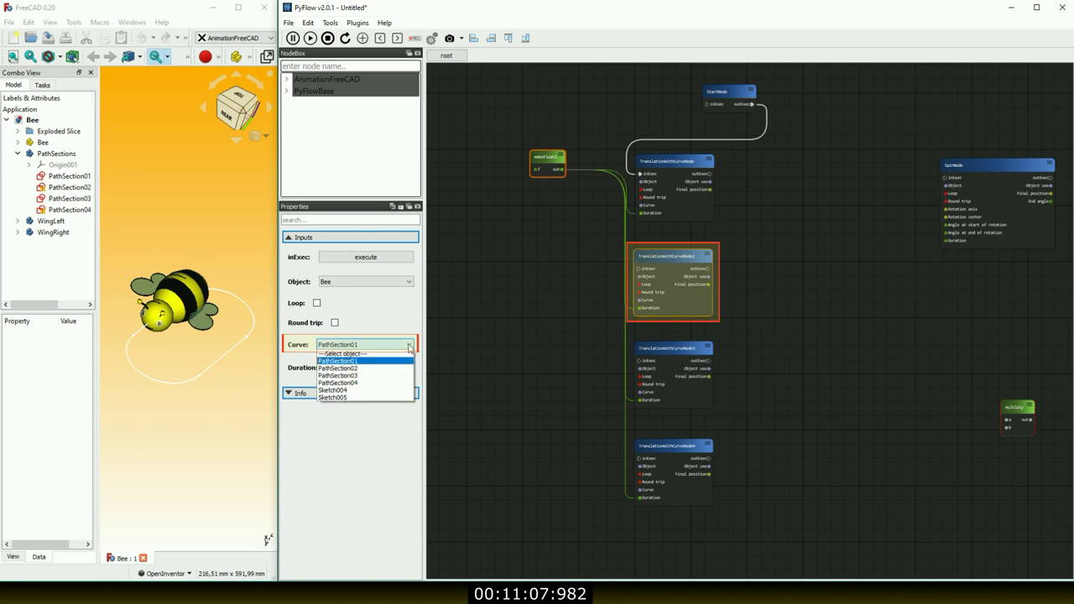
pyautogui.click(381, 369)
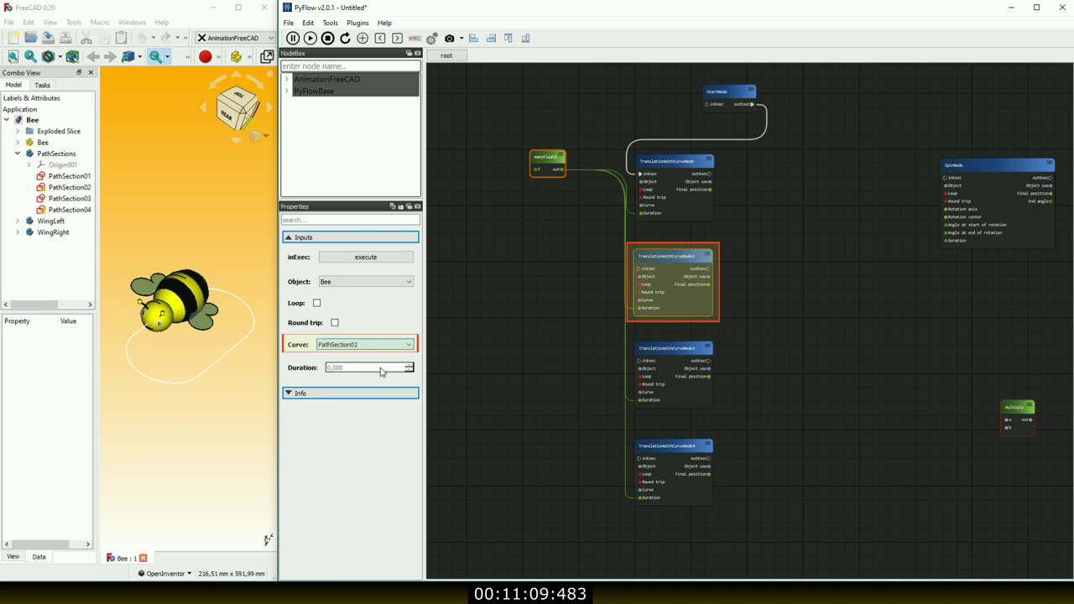
pyautogui.click(678, 351)
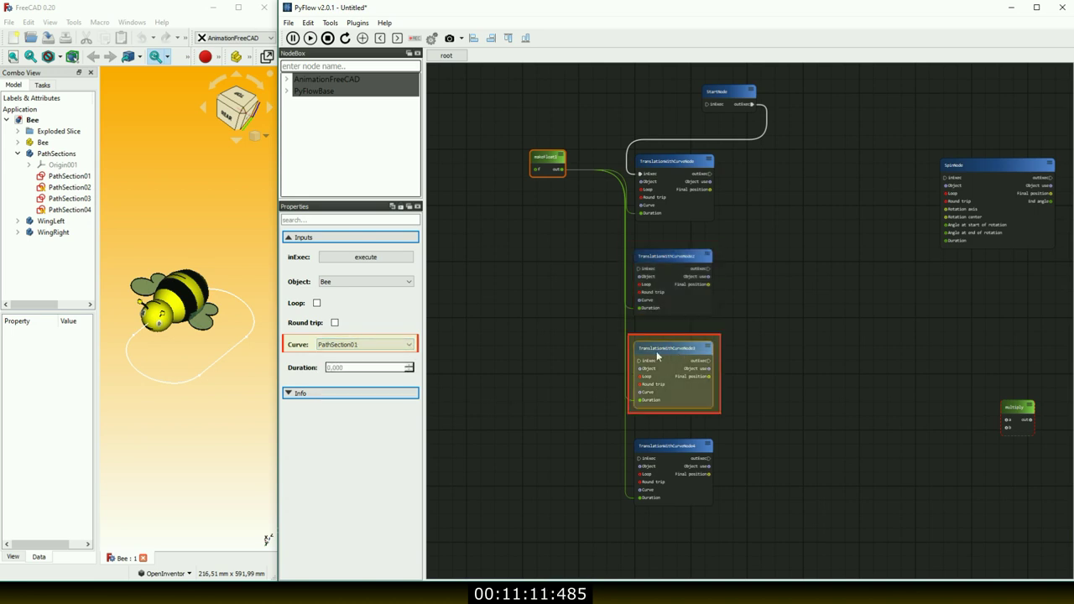
pyautogui.click(410, 345)
pyautogui.click(353, 375)
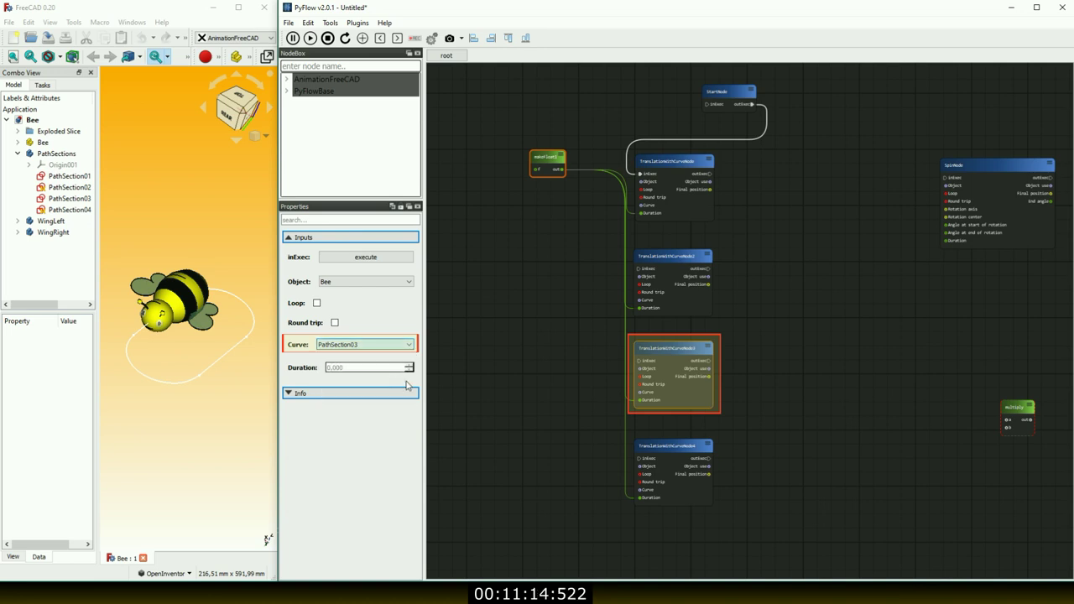
pyautogui.click(659, 443)
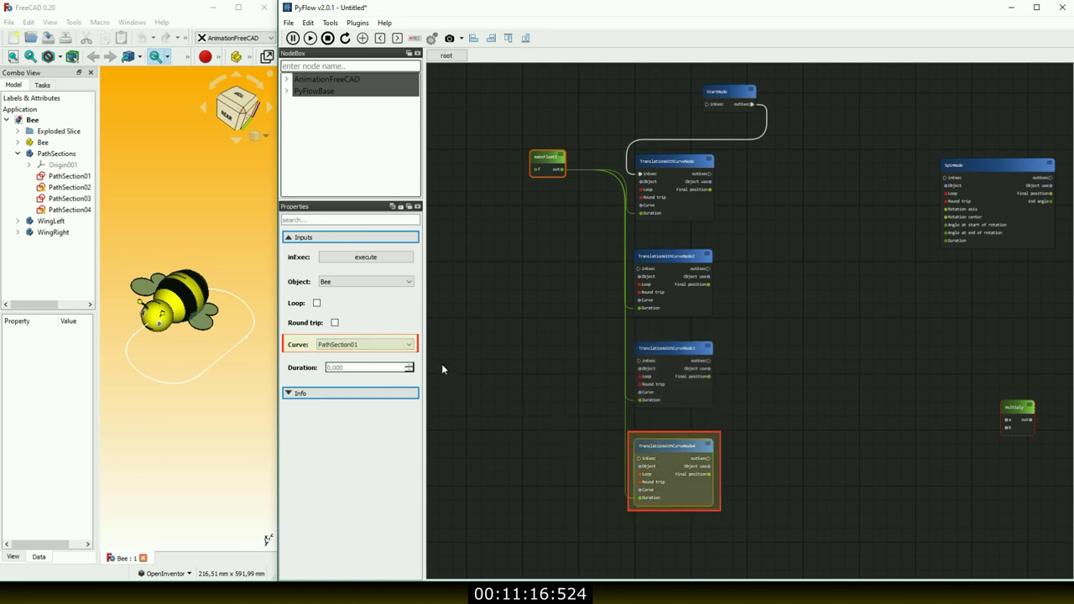
pyautogui.click(410, 345)
pyautogui.click(377, 382)
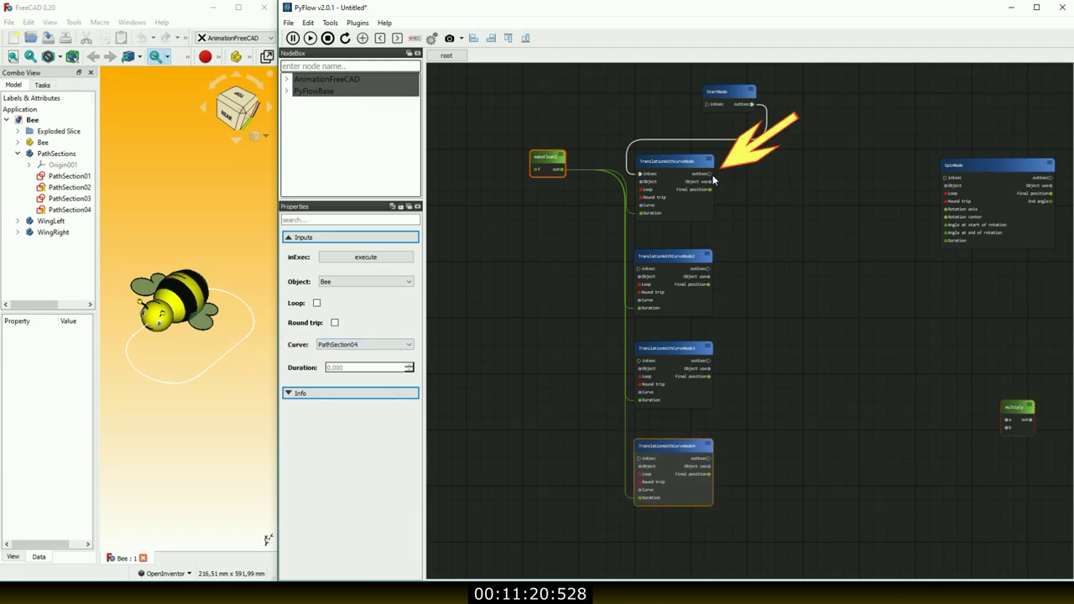
# - Chain the four translation nodes through their Object and execution pins
pyautogui.moveTo(710, 182); pyautogui.dragTo(640, 270)
pyautogui.moveTo(710, 268); pyautogui.dragTo(639, 361)
pyautogui.moveTo(710, 359)
pyautogui.mouseDown()
pyautogui.moveTo(737, 361)
pyautogui.moveTo(640, 459)
pyautogui.mouseUp()
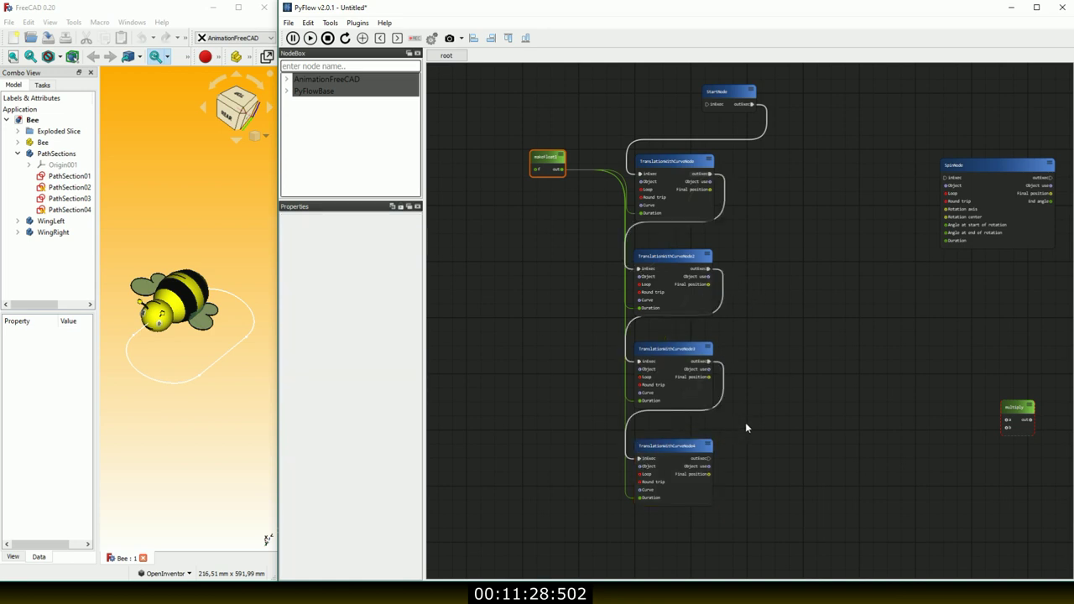
# - Run the bee animation from StartNode and place SpinNode beside the second translation node
pyautogui.click(726, 96)
pyautogui.click(364, 259)
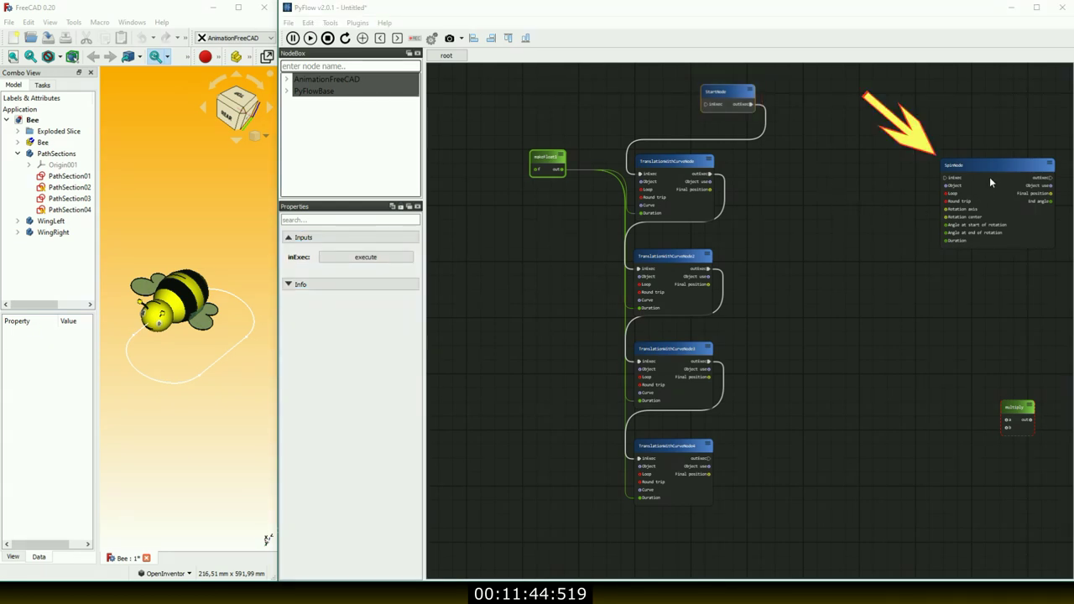
pyautogui.moveTo(987, 164); pyautogui.dragTo(787, 262)
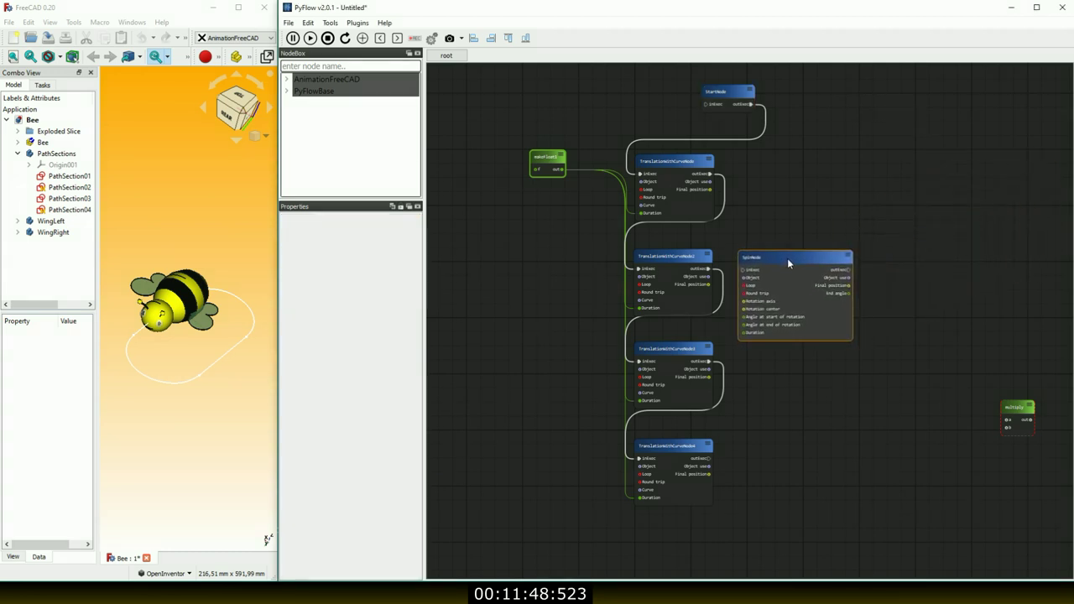
pyautogui.click(787, 257)
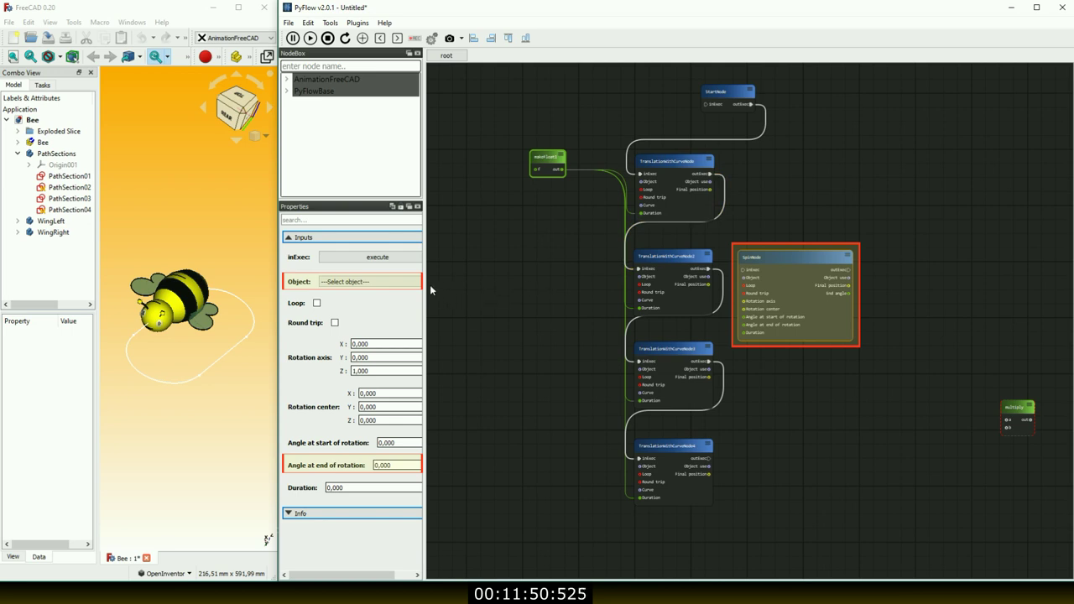
# - Make SpinNode spin the Bee with an end angle of 180 degrees
pyautogui.click(402, 283)
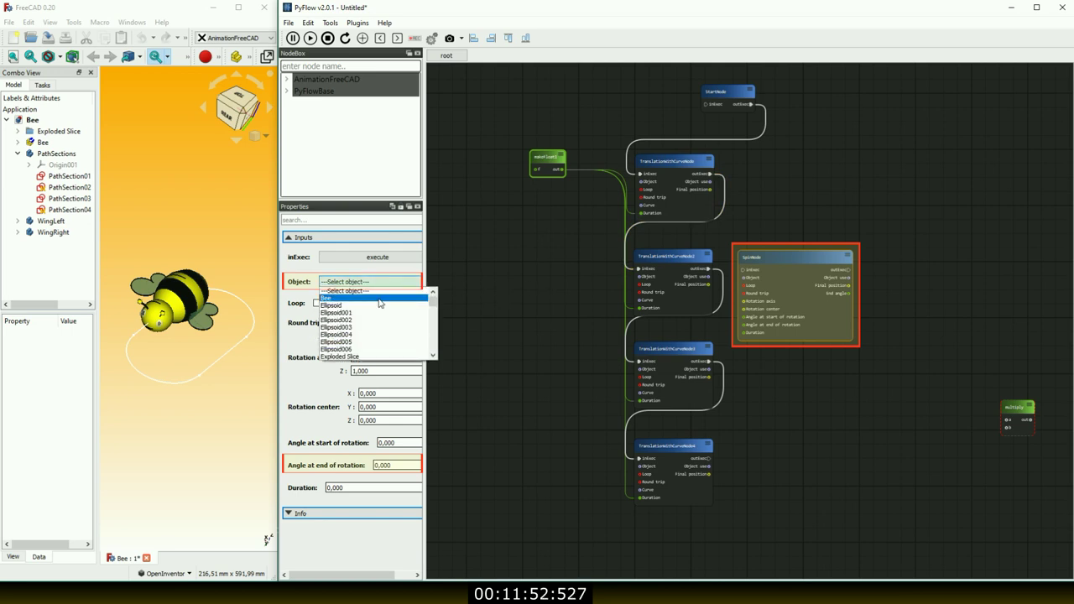
pyautogui.click(379, 299)
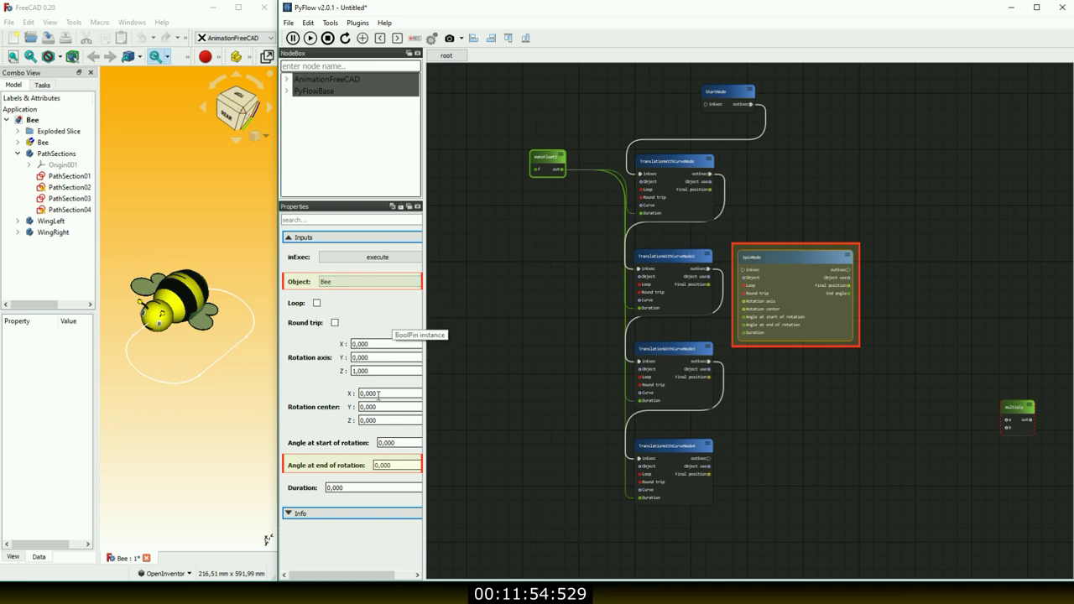
pyautogui.moveTo(392, 465); pyautogui.dragTo(371, 465)
pyautogui.write('180')
pyautogui.press('Return')
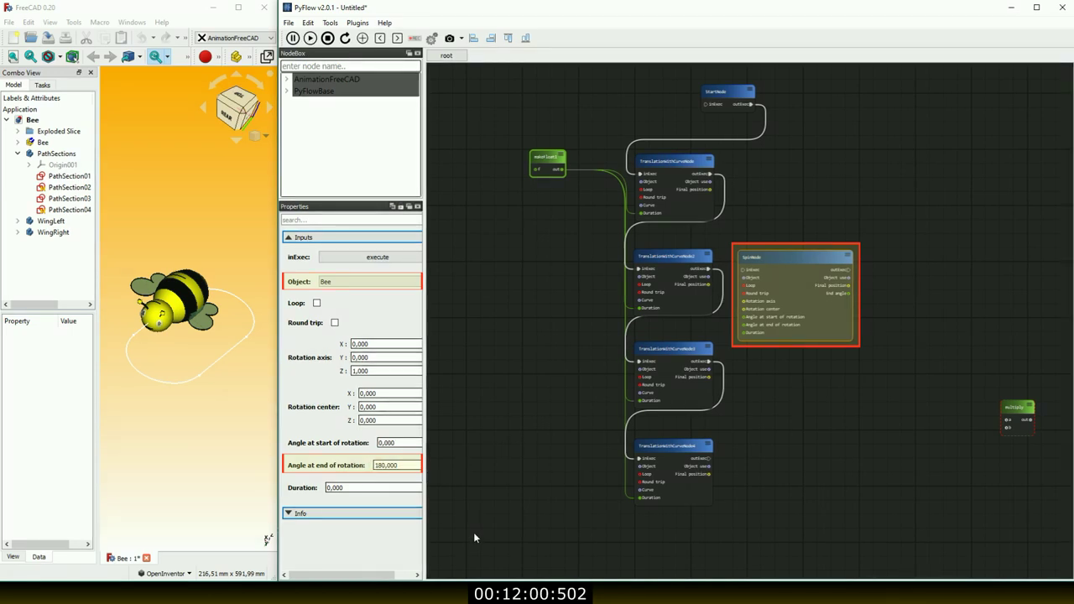
# - Duplicate it as SpinNode1 by the fourth translation node, with angles -180 to 0
pyautogui.hotkey('ctrl', 'c')
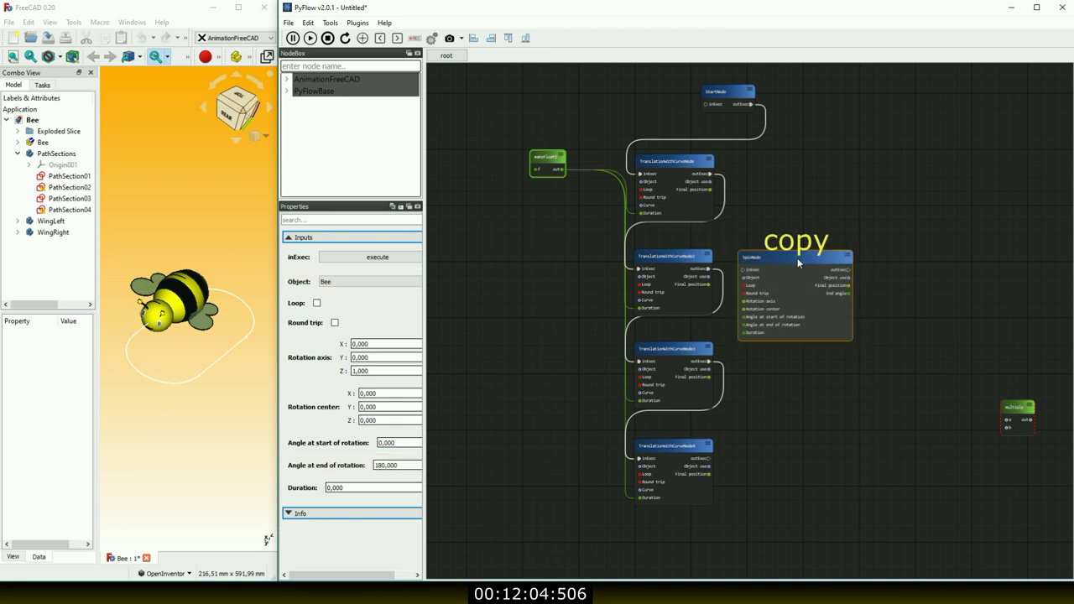
pyautogui.hotkey('ctrl', 'v')
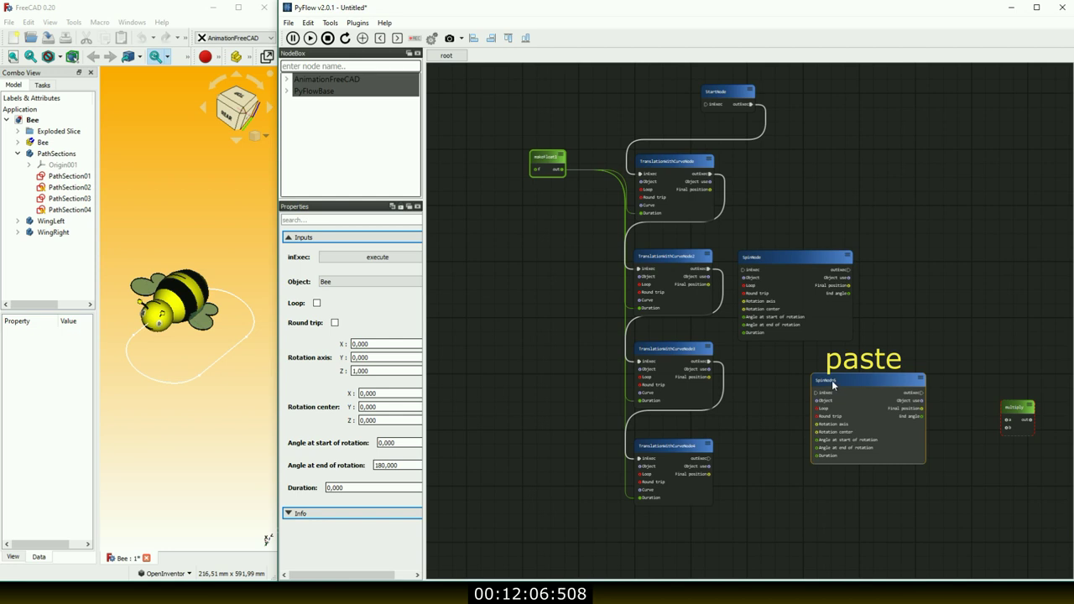
pyautogui.moveTo(833, 384); pyautogui.dragTo(757, 454)
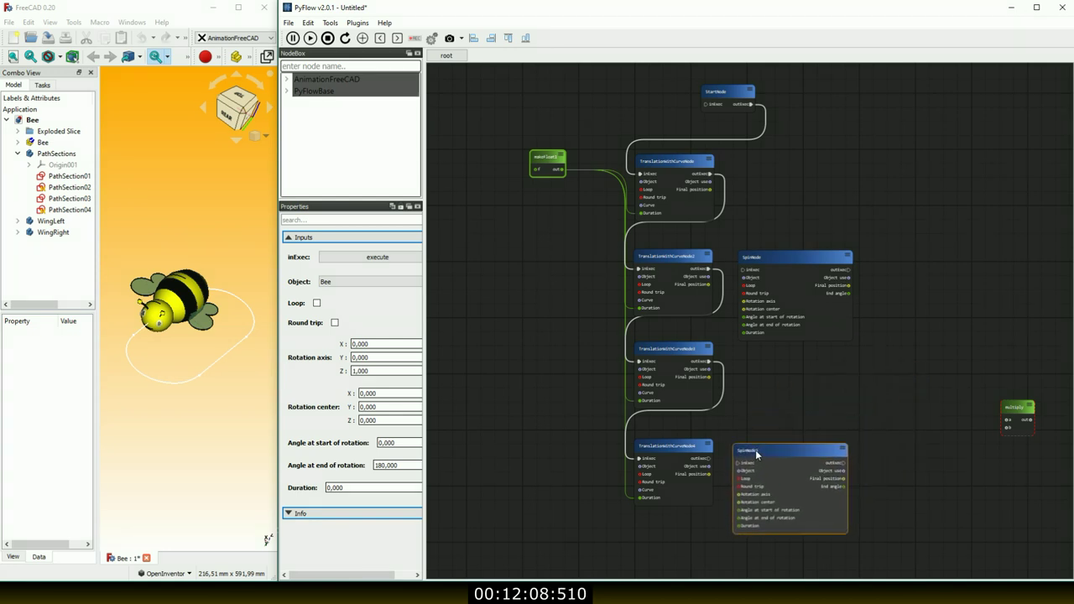
pyautogui.moveTo(757, 454); pyautogui.dragTo(760, 452)
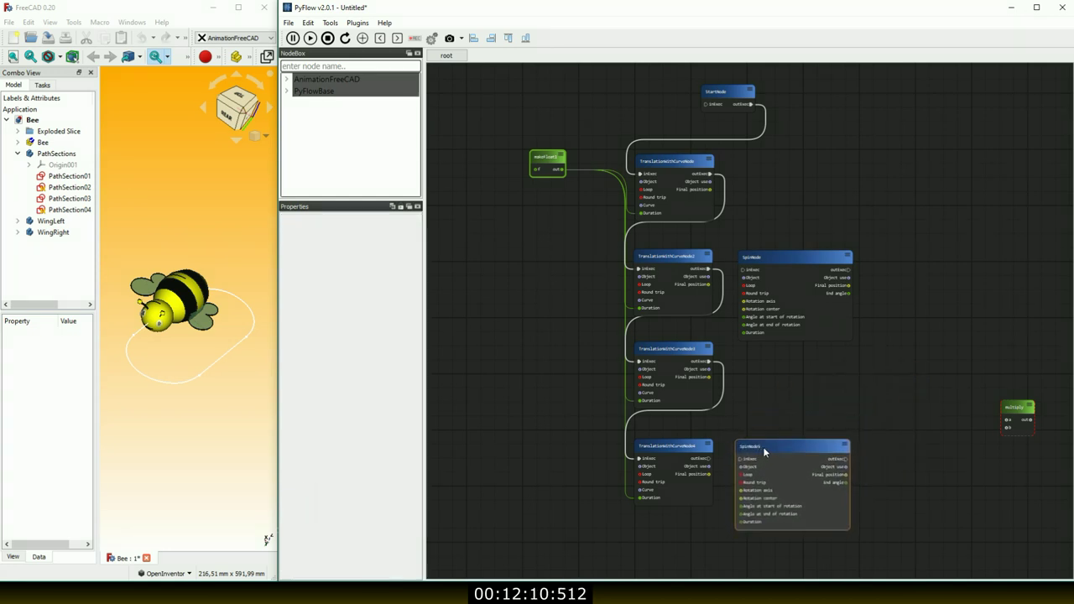
pyautogui.click(767, 451)
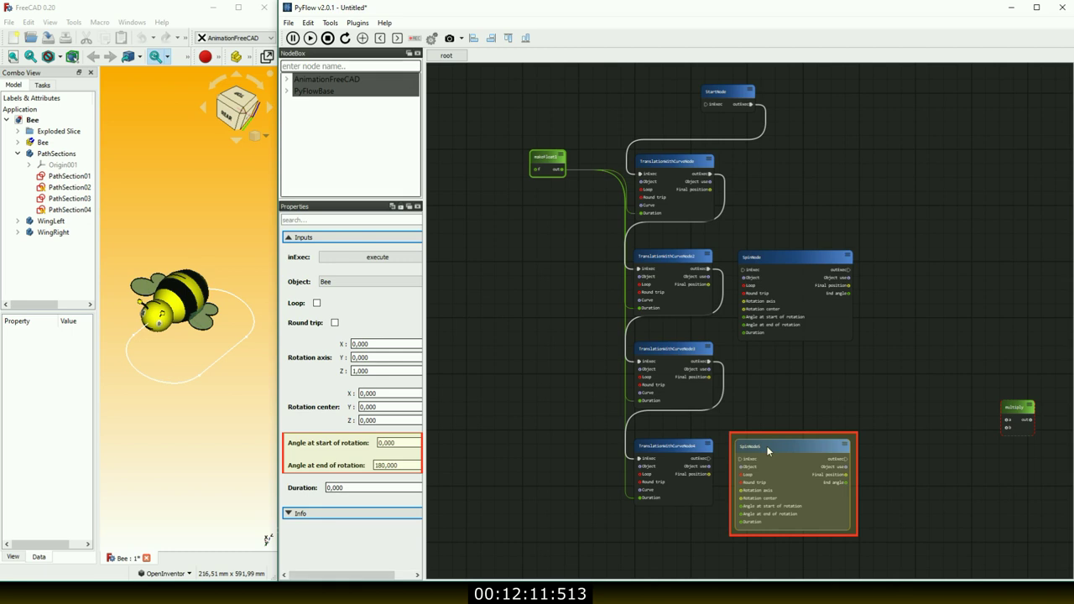
pyautogui.doubleClick(394, 443)
pyautogui.write('-180')
pyautogui.press('Tab')
pyautogui.write('0')
pyautogui.press('Return')
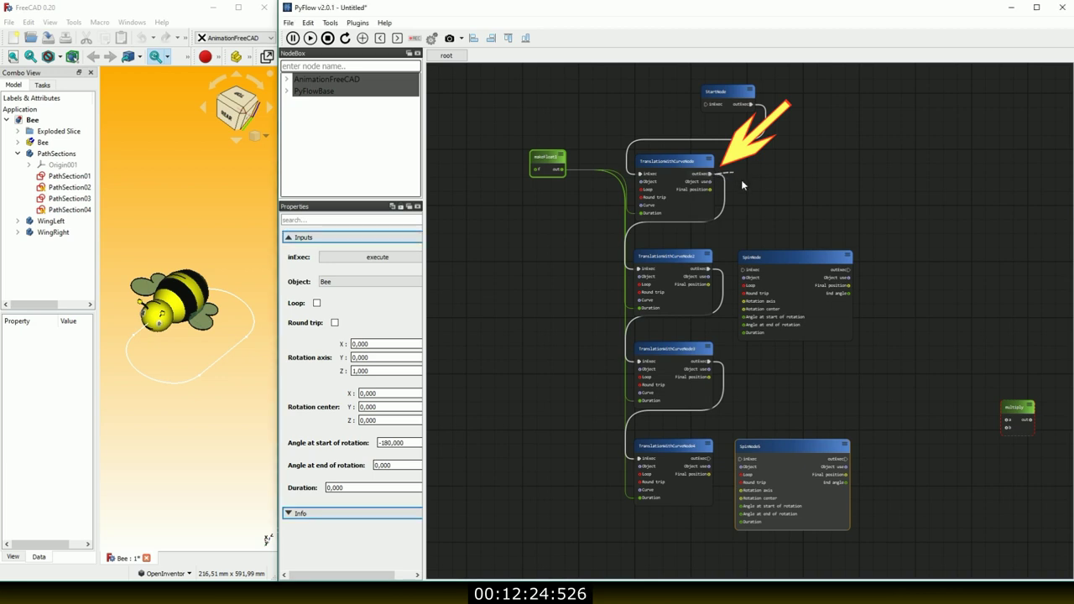
# - Wire SpinNode after the first translation node and SpinNode1 after TranslationWithCurveNode3
pyautogui.moveTo(710, 182); pyautogui.dragTo(741, 272)
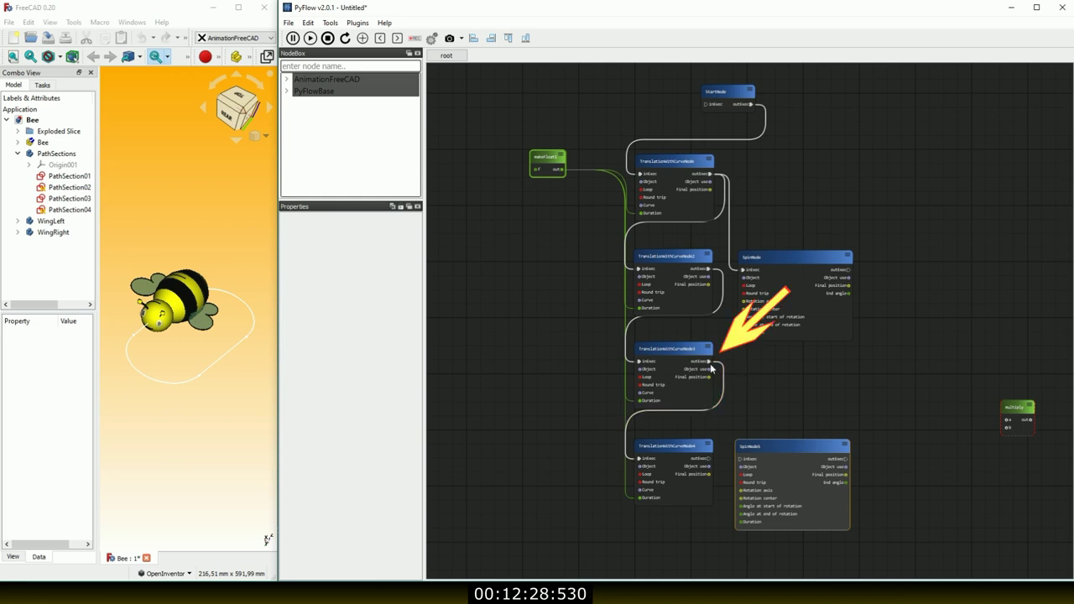
pyautogui.moveTo(709, 368); pyautogui.dragTo(742, 461)
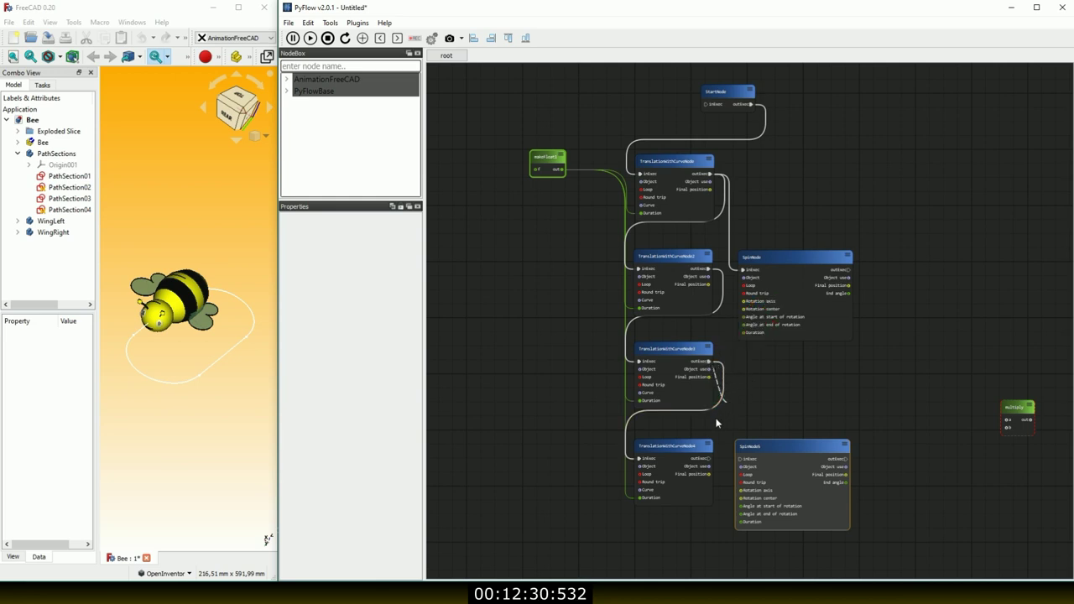
pyautogui.click(811, 401)
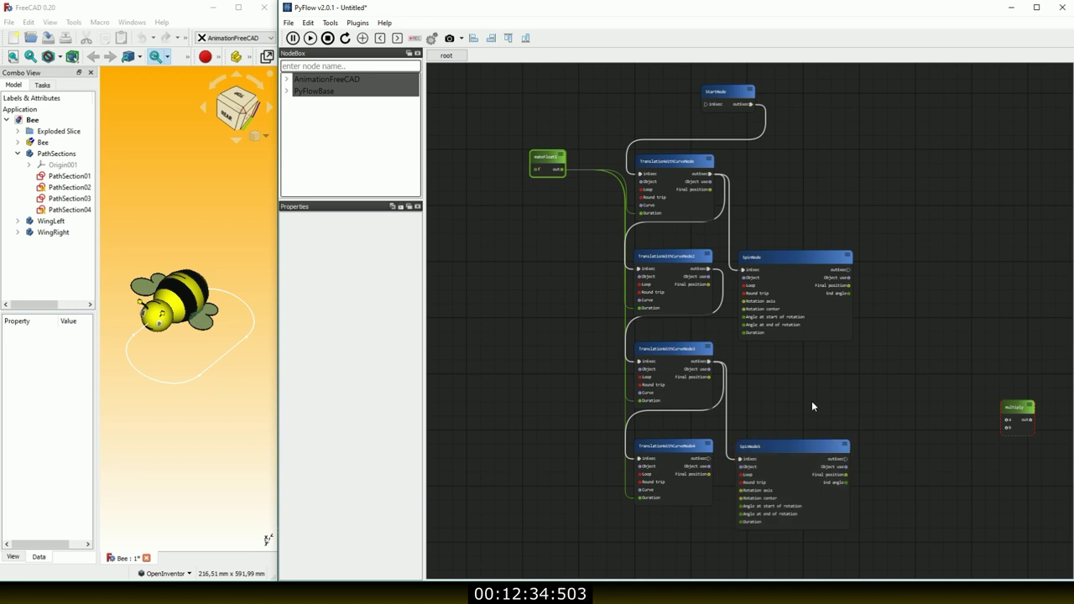
pyautogui.click(731, 102)
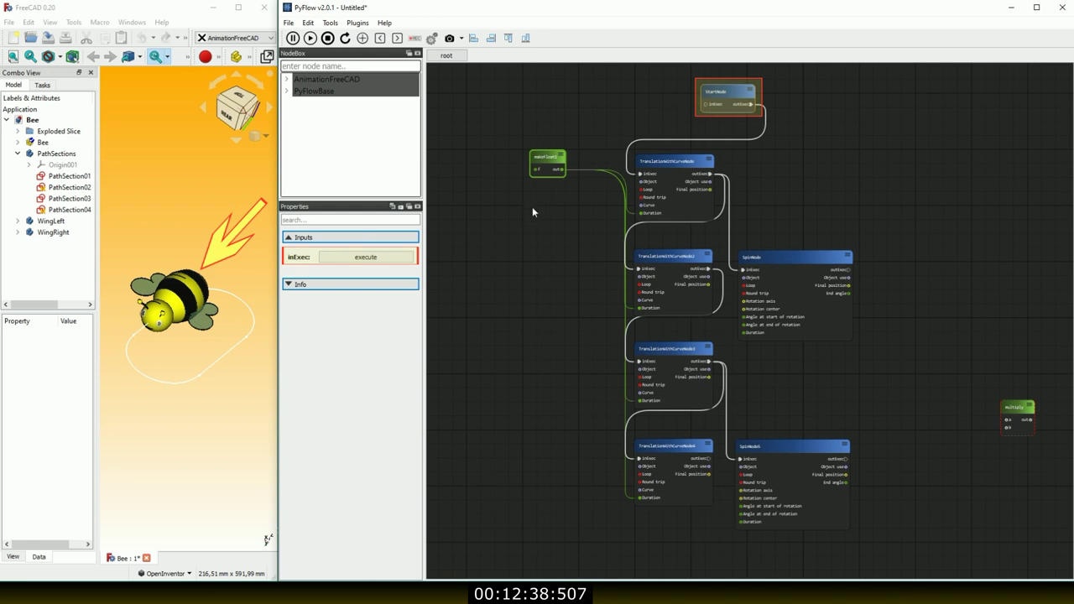
# - Run the animation, dismiss both duration errors, and connect makeFloat1 to SpinNode's Duration
pyautogui.click(407, 257)
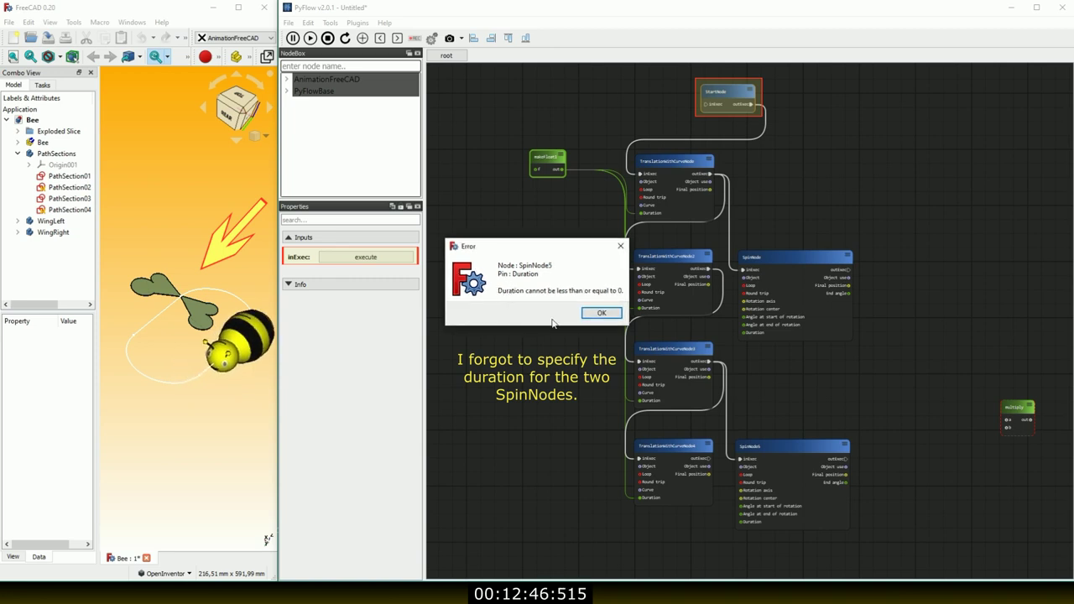
pyautogui.click(602, 313)
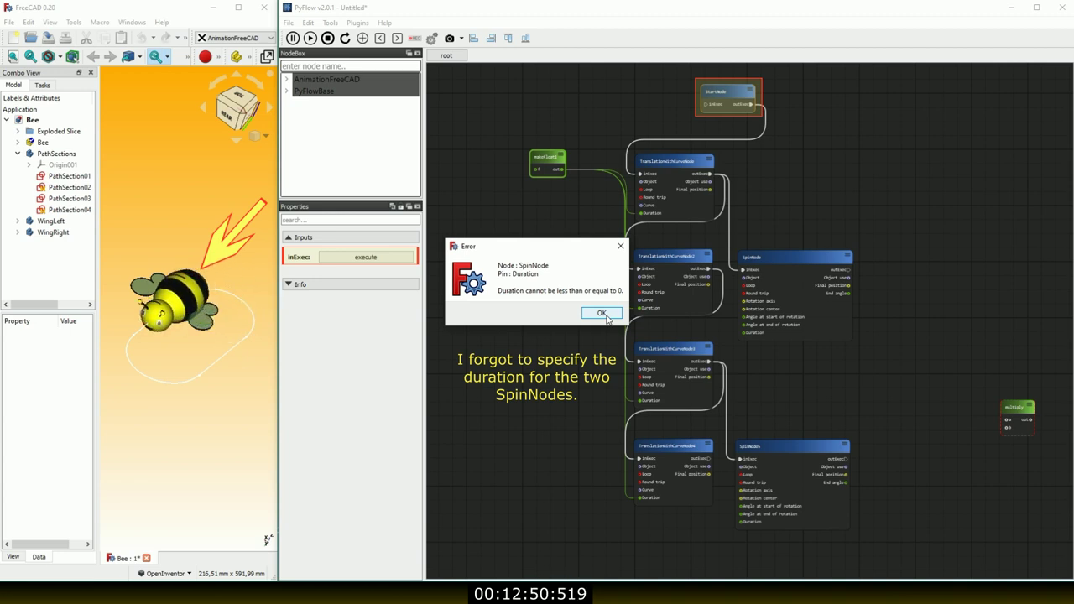
pyautogui.click(602, 313)
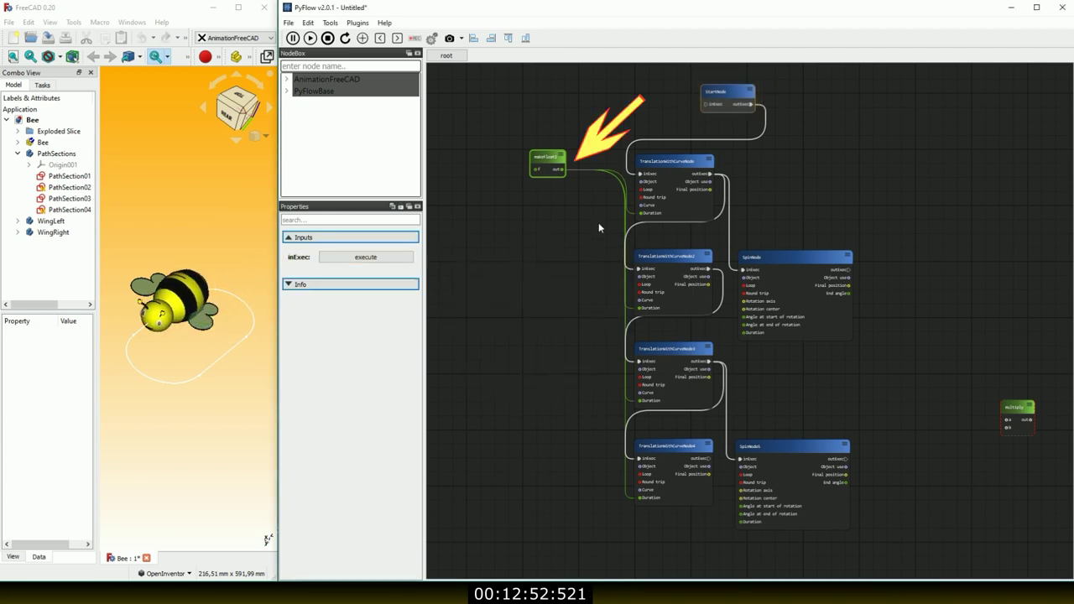
pyautogui.moveTo(577, 253); pyautogui.dragTo(744, 334)
pyautogui.click(547, 164)
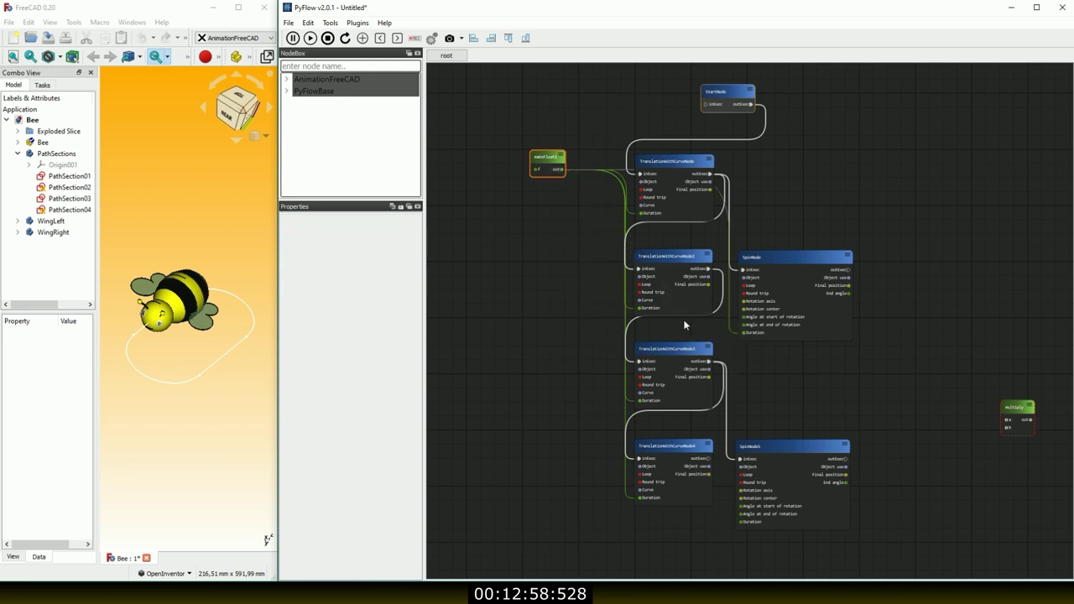
# - Connect makeFloat1 to SpinNode1's Duration and rerun the bee animation from StartNode
pyautogui.moveTo(562, 170)
pyautogui.mouseDown()
pyautogui.moveTo(590, 492)
pyautogui.moveTo(741, 523)
pyautogui.mouseUp()
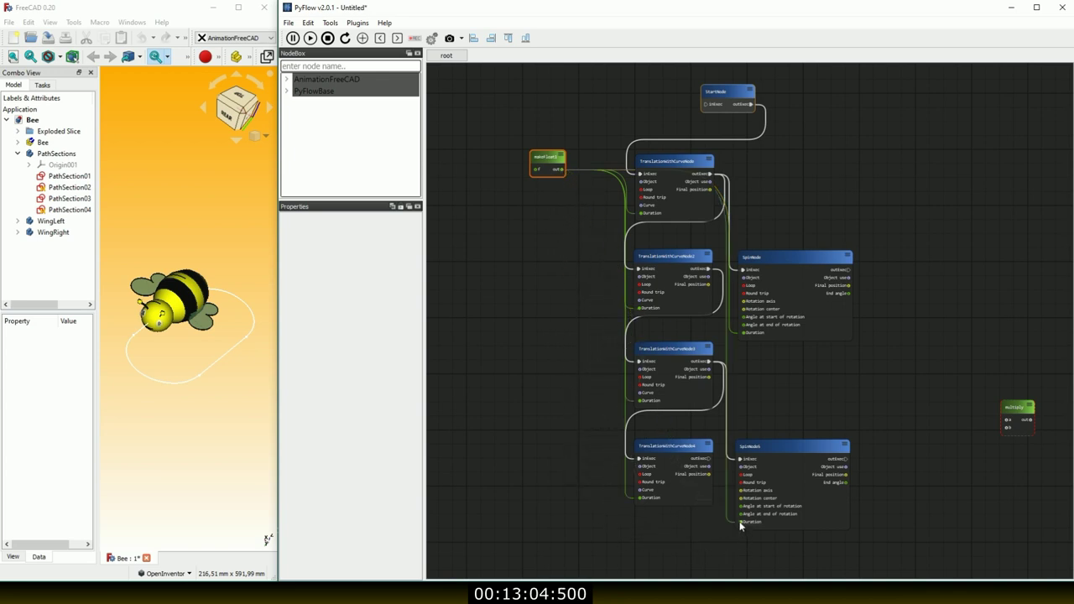
pyautogui.click(723, 98)
pyautogui.click(387, 258)
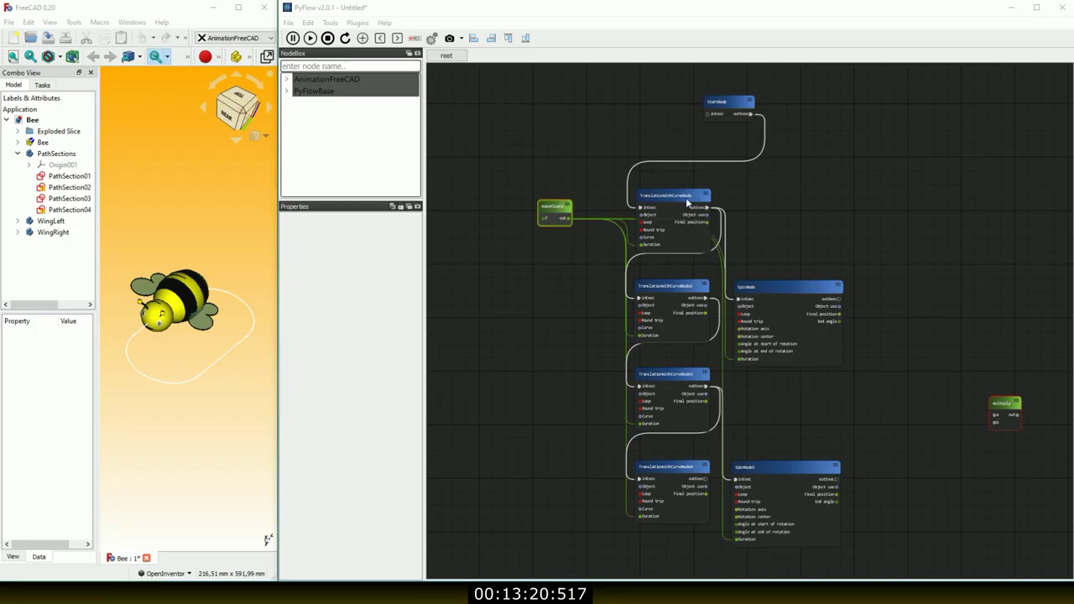
# - Paste copies of the first translation node and SpinNode, creating SpinNode7
pyautogui.click(686, 201)
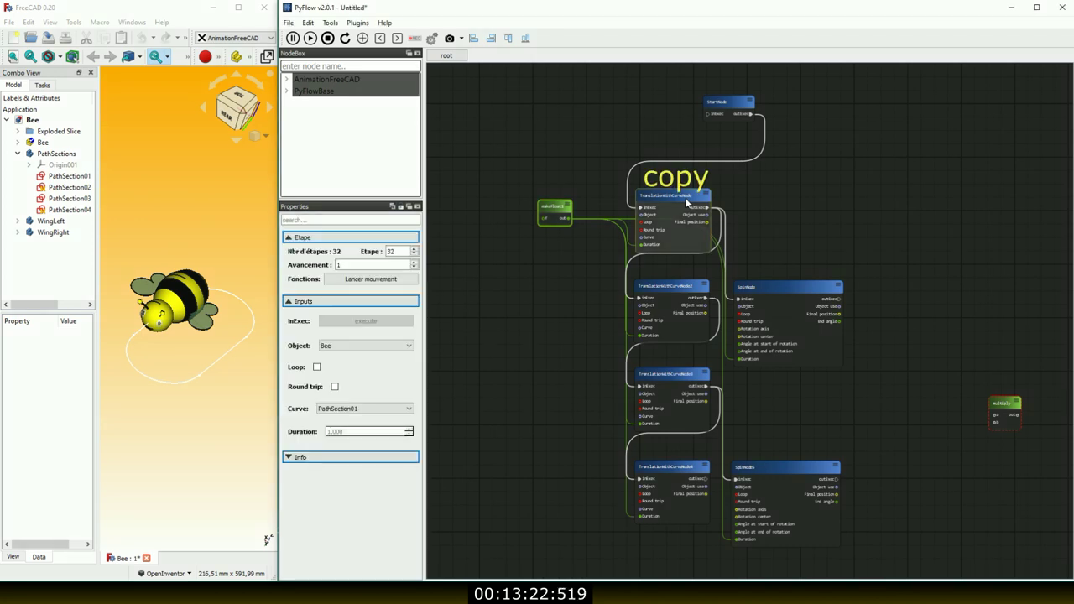
pyautogui.click(928, 152)
pyautogui.hotkey('ctrl', 'v')
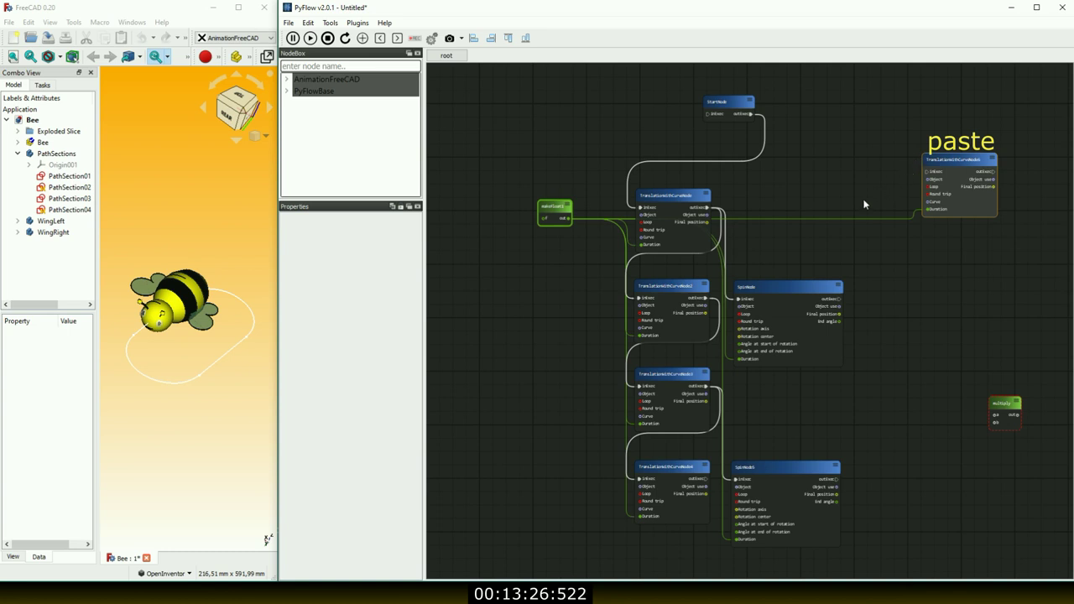
pyautogui.hotkey('ctrl', 'c')
pyautogui.click(773, 291)
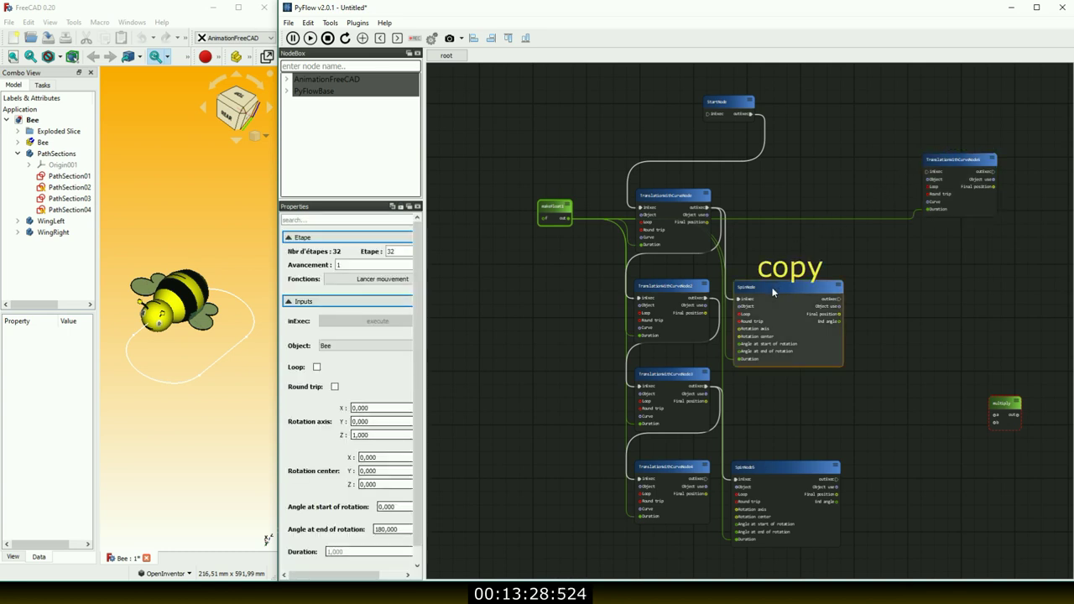
pyautogui.click(917, 234)
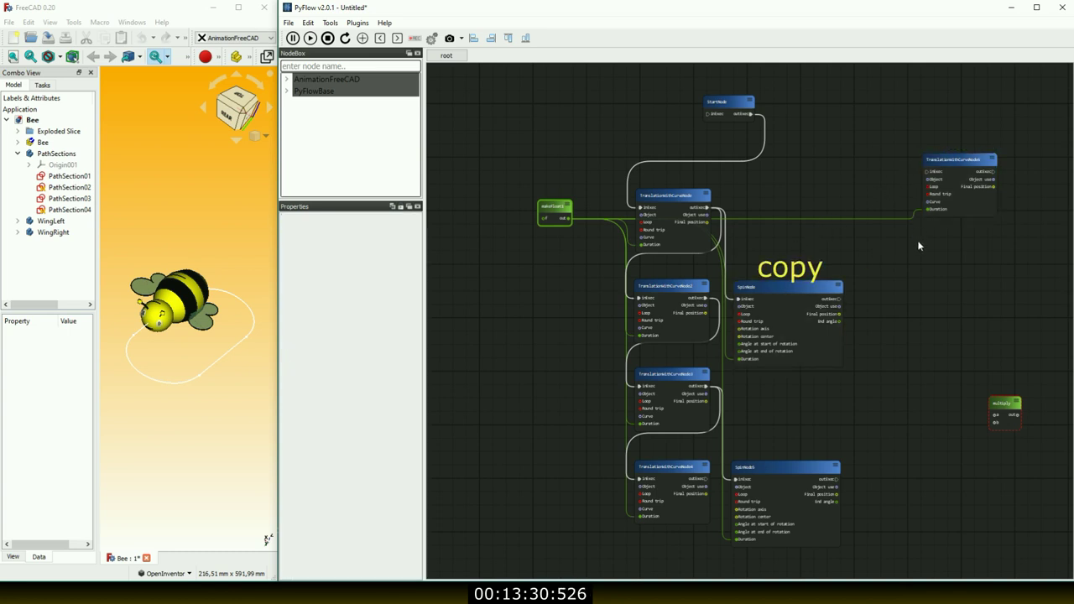
pyautogui.hotkey('ctrl', 'v')
pyautogui.click(916, 356)
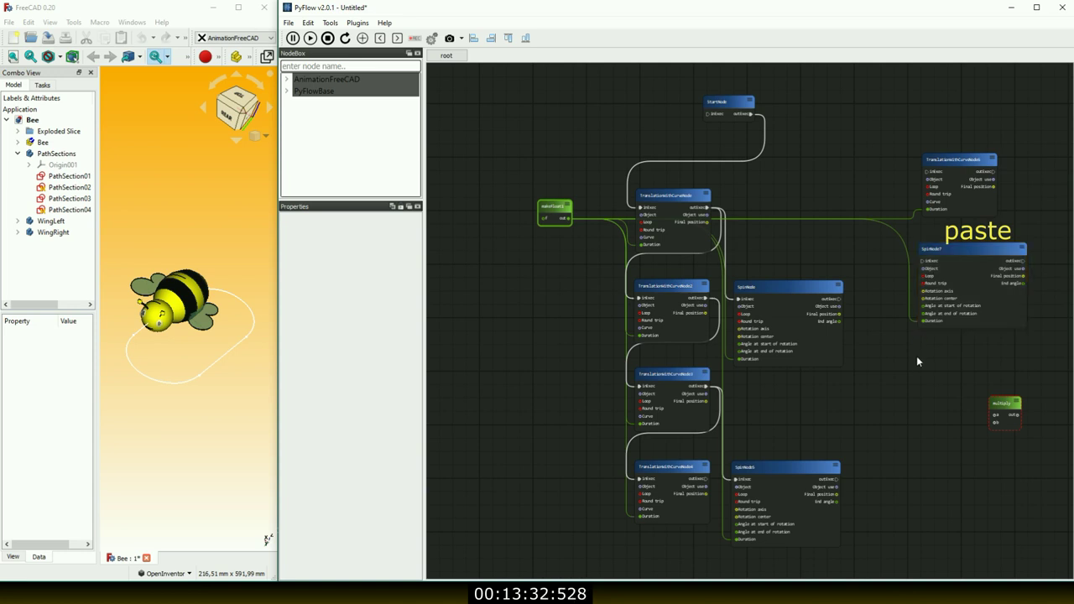
# - Shift the existing node column left, tidy StartNode and makeFloat, and centre the translation copy
pyautogui.moveTo(547, 208); pyautogui.dragTo(638, 97)
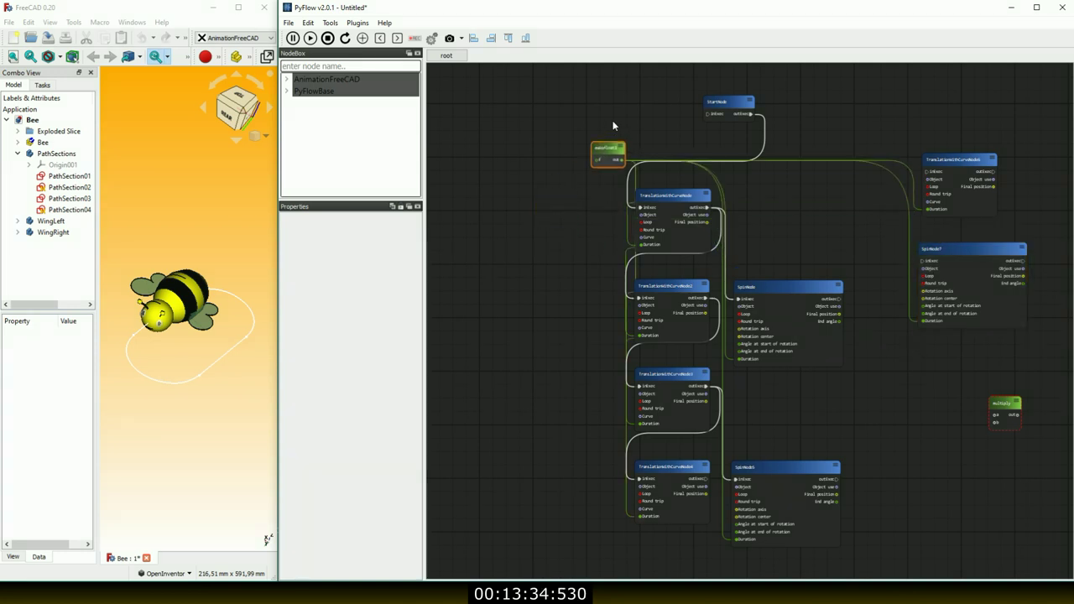
pyautogui.moveTo(572, 164); pyautogui.dragTo(881, 574)
pyautogui.moveTo(820, 319); pyautogui.dragTo(456, 282)
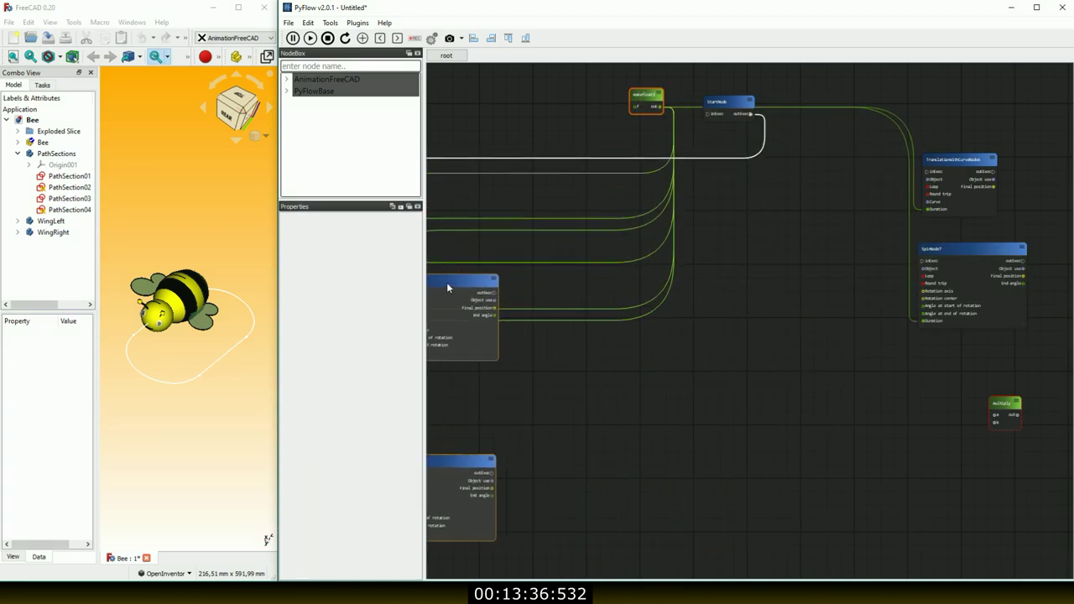
pyautogui.scroll(-3, 770, 355)
pyautogui.scroll(1, 757, 351)
pyautogui.scroll(2, 756, 351)
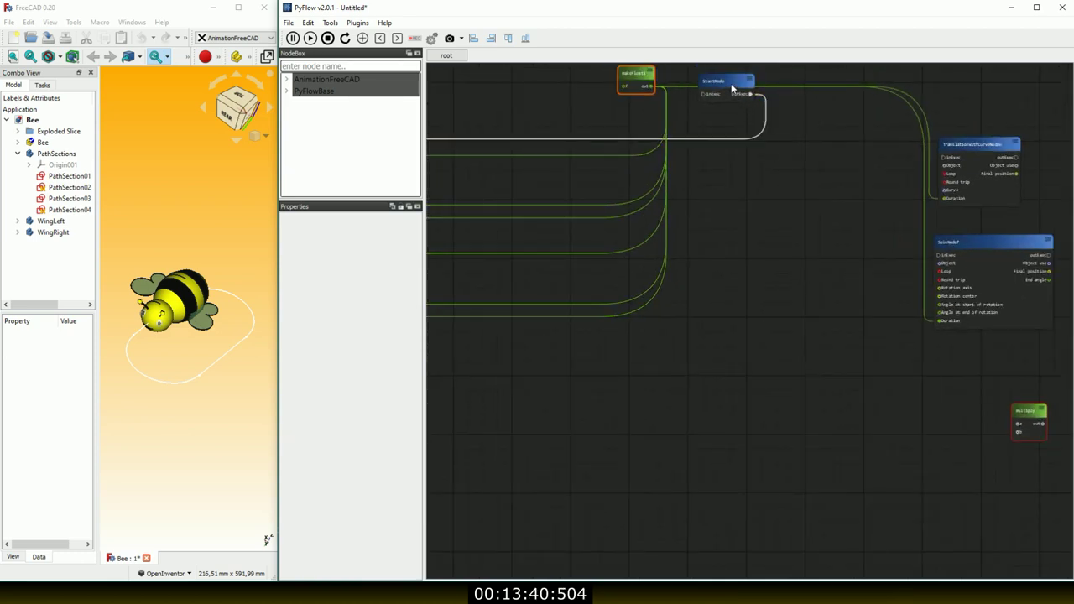
pyautogui.moveTo(731, 88); pyautogui.dragTo(729, 94)
pyautogui.moveTo(639, 80); pyautogui.dragTo(636, 84)
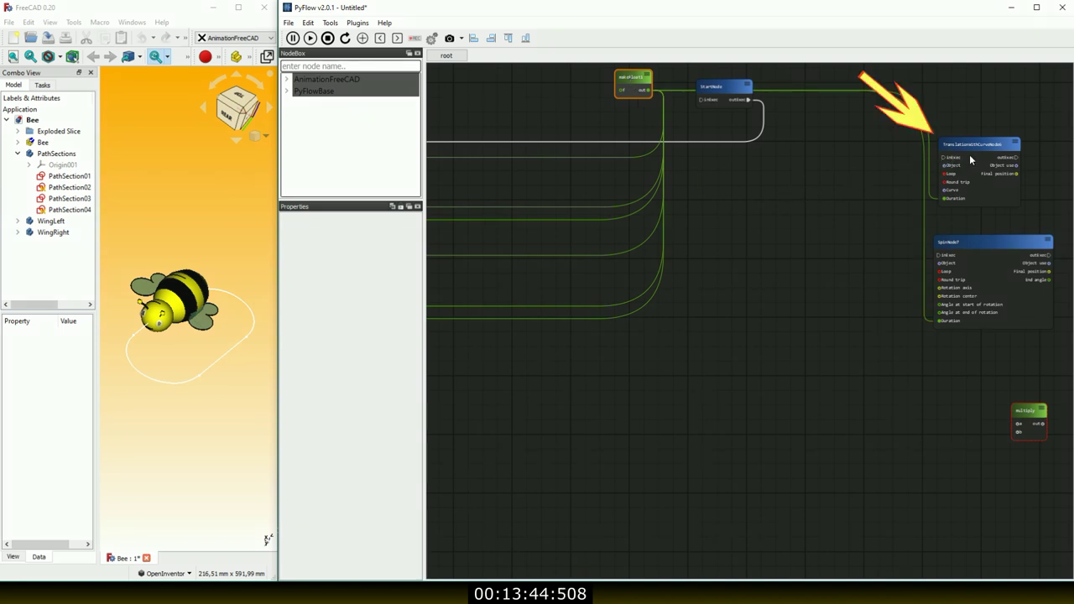
pyautogui.moveTo(978, 147); pyautogui.dragTo(733, 218)
pyautogui.click(733, 218)
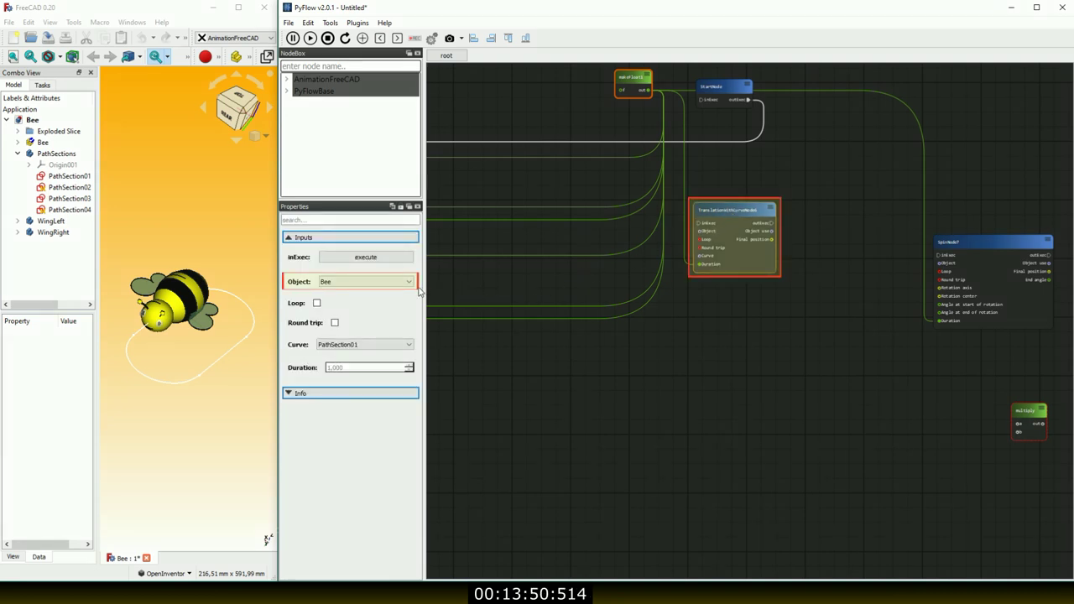
# - Set the copied translation node's Object to WingLeft
pyautogui.click(409, 282)
pyautogui.scroll(-5, 391, 338)
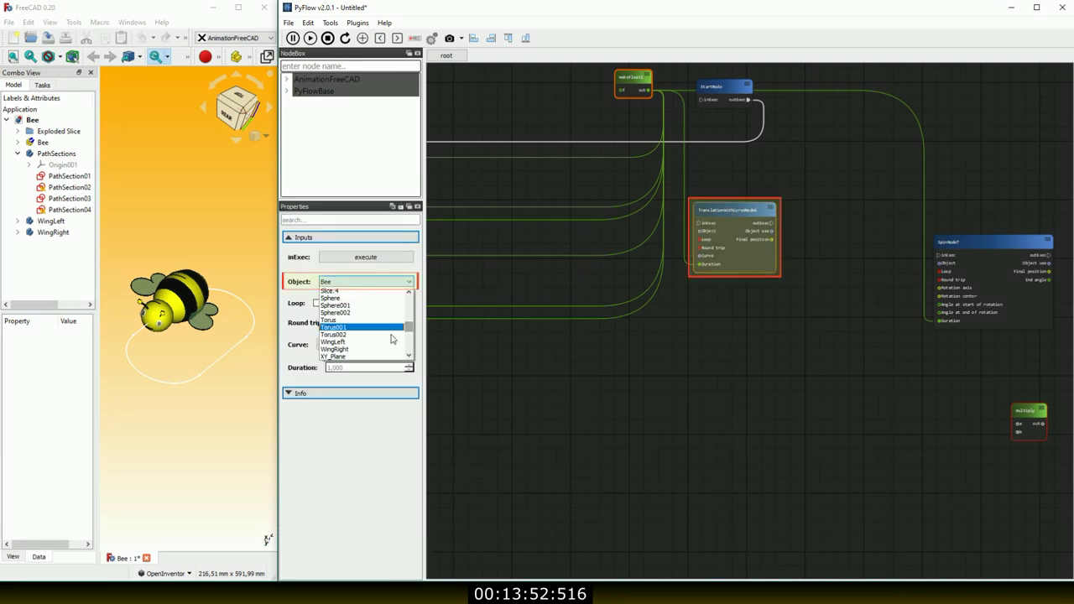
pyautogui.click(333, 343)
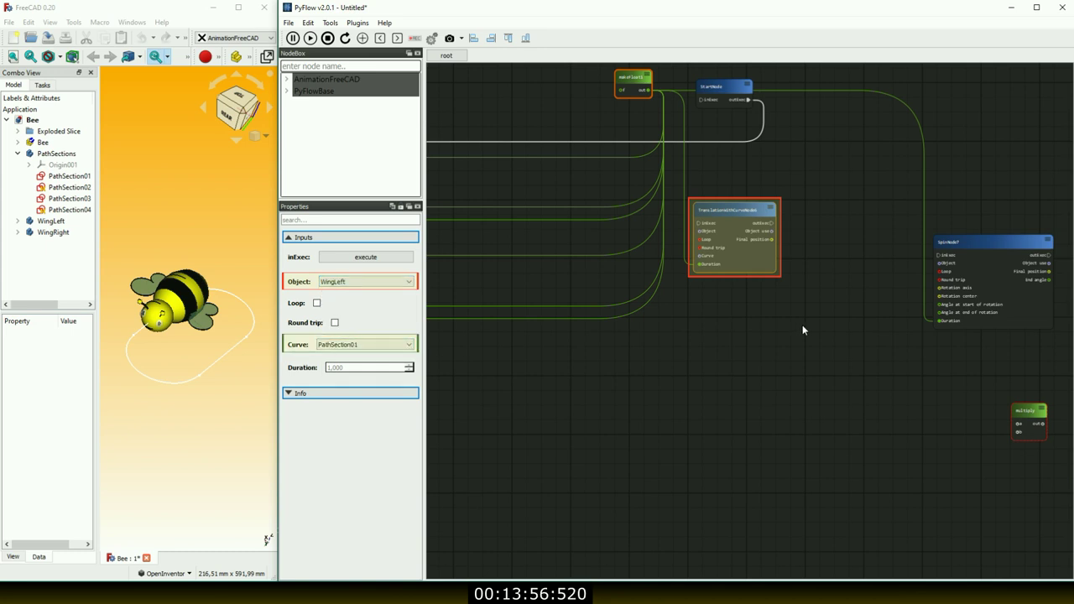
pyautogui.moveTo(713, 205); pyautogui.dragTo(694, 225)
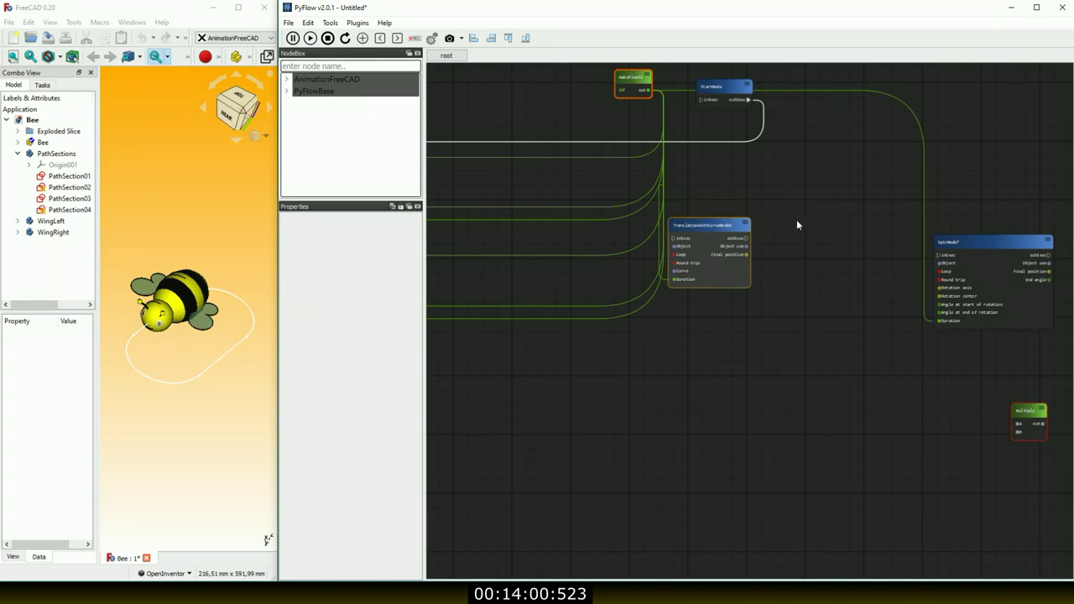
# - Paste another translation node beside it and set its Object to WingRight
pyautogui.hotkey('ctrl', 'v')
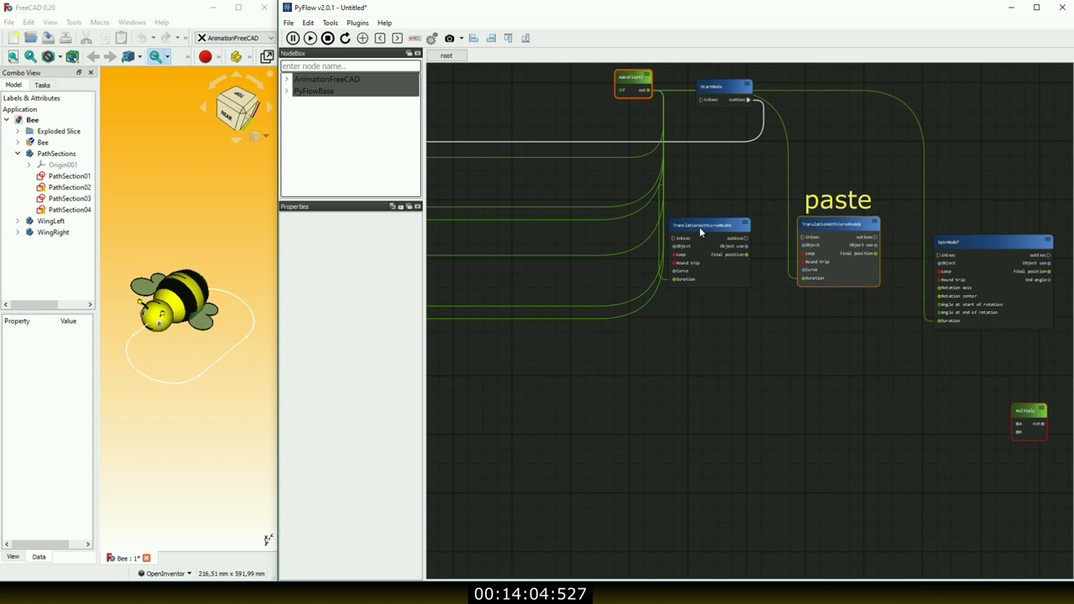
pyautogui.moveTo(701, 234); pyautogui.dragTo(617, 207)
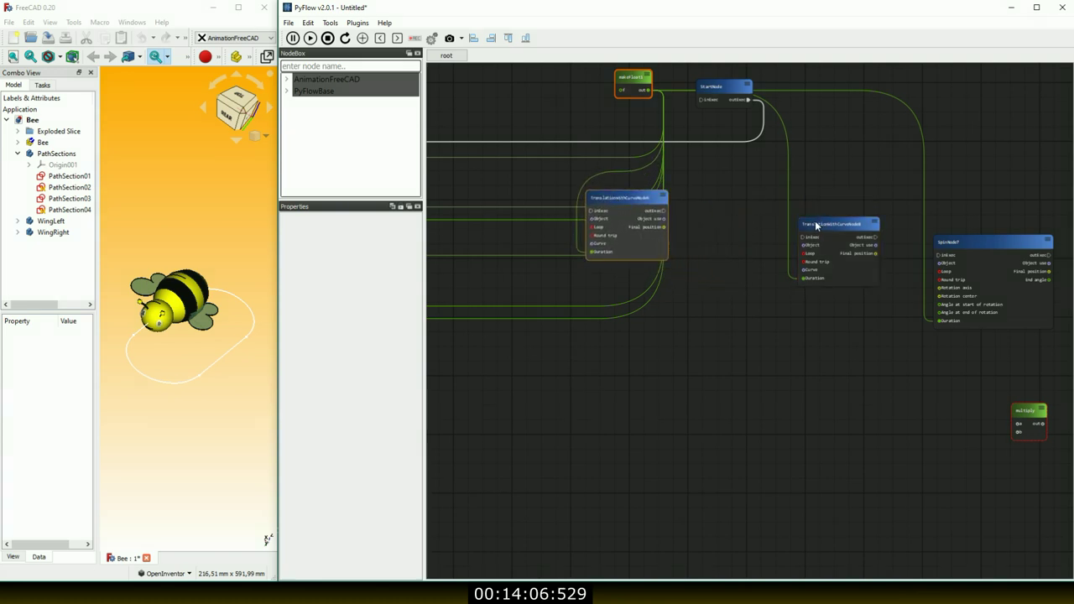
pyautogui.moveTo(818, 227); pyautogui.dragTo(811, 203)
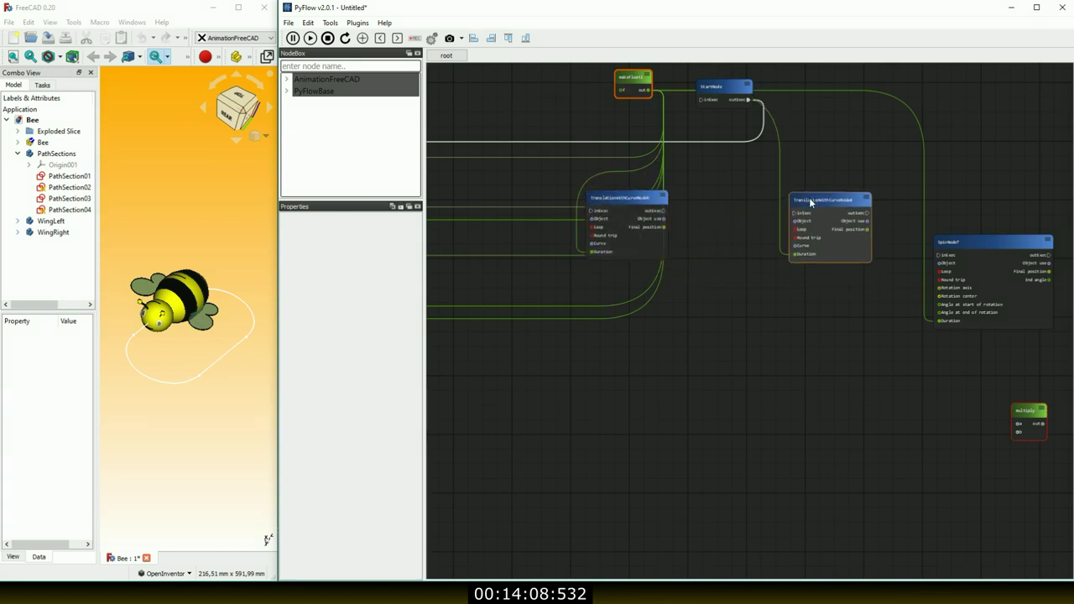
pyautogui.click(811, 203)
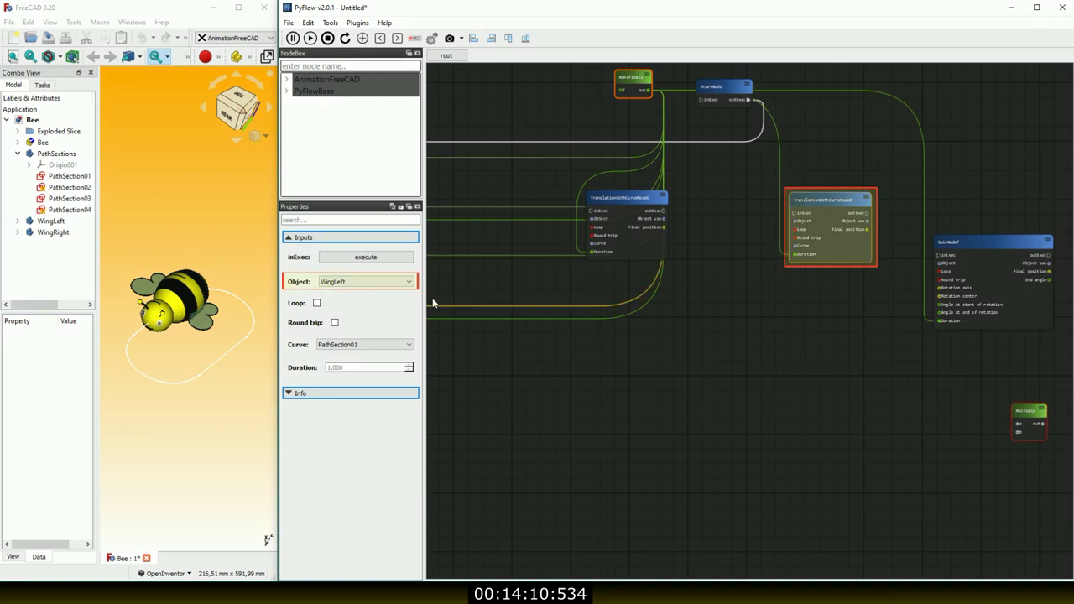
pyautogui.click(409, 283)
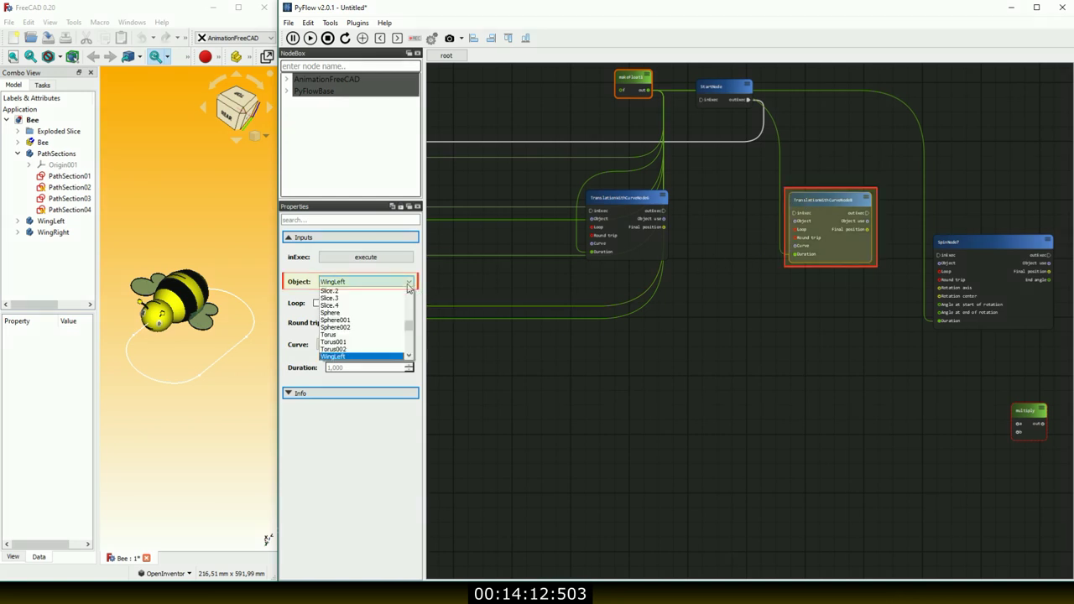
pyautogui.scroll(-1, 401, 302)
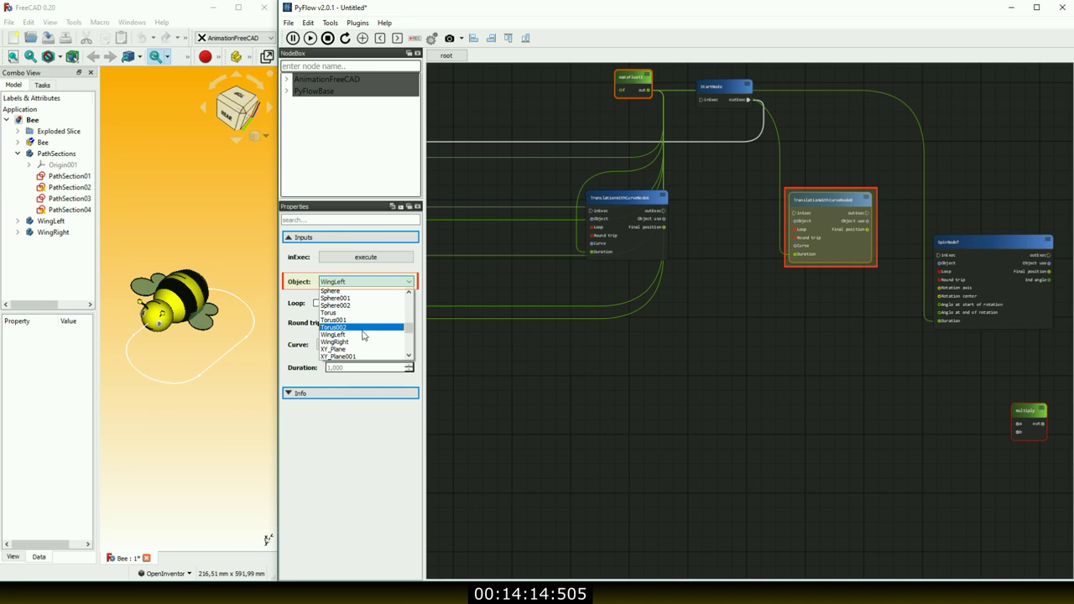
pyautogui.click(363, 341)
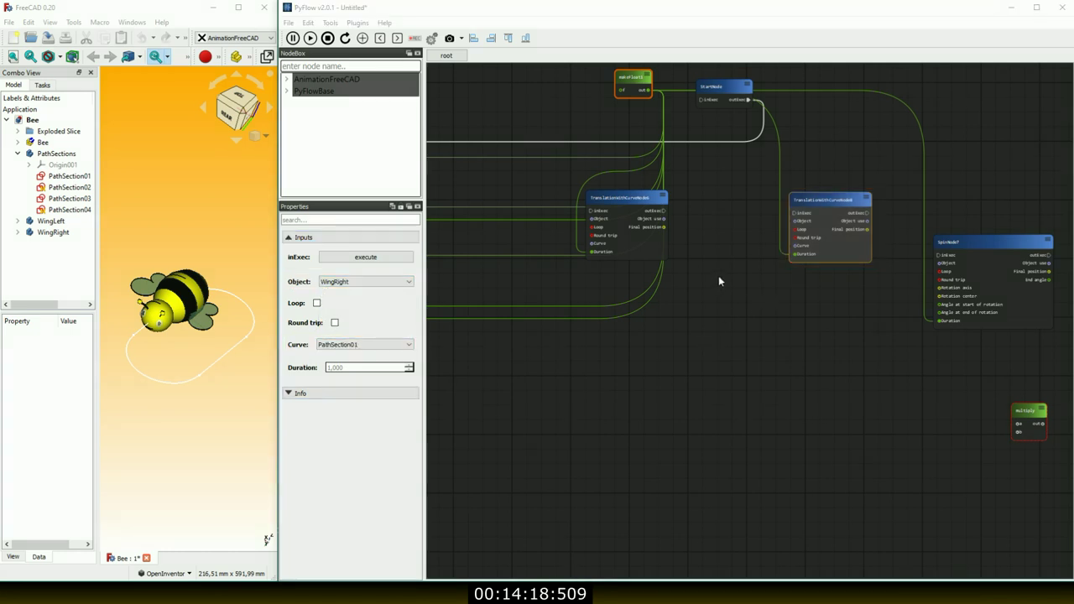
pyautogui.click(627, 199)
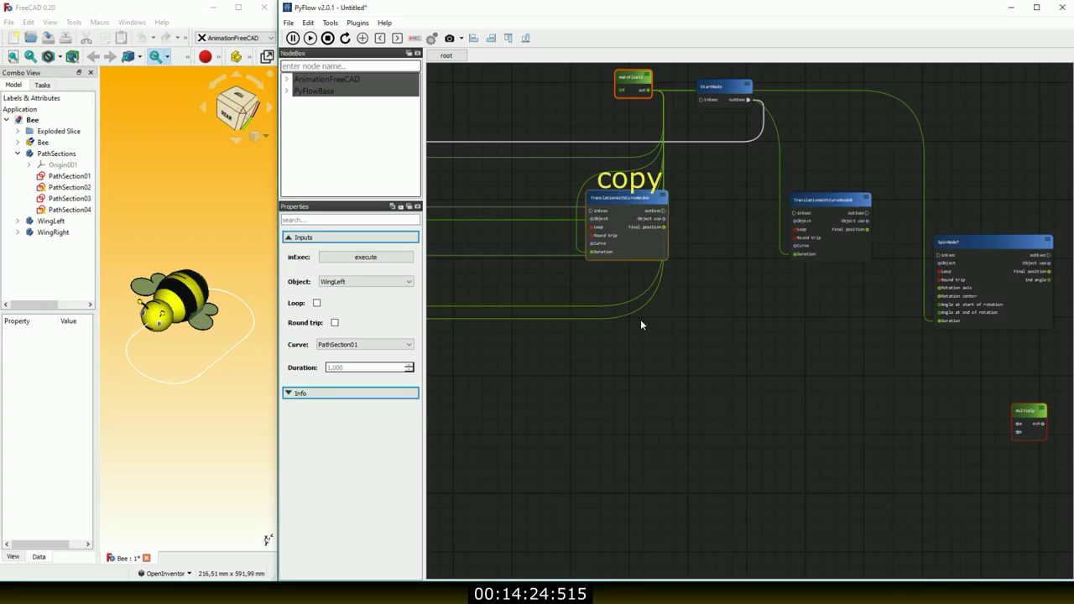
# - Paste two more WingLeft translation nodes and arrange the left column of four
pyautogui.hotkey('ctrl', 'v')
pyautogui.hotkey('ctrl', 'v')
pyautogui.hotkey('ctrl', 'v')
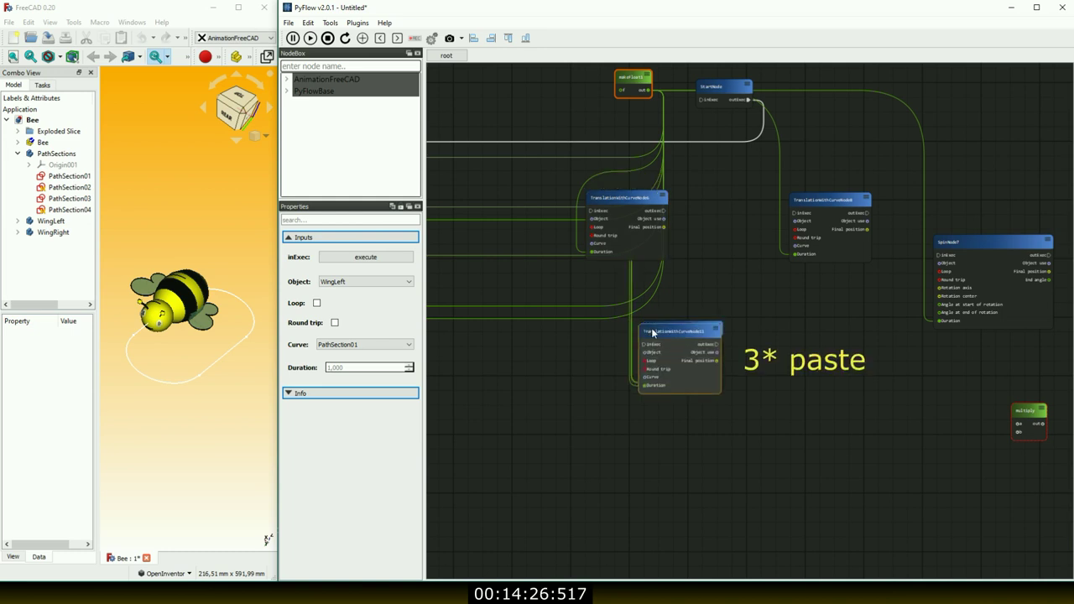
pyautogui.hotkey('ctrl', 'v')
pyautogui.moveTo(665, 333); pyautogui.dragTo(614, 298)
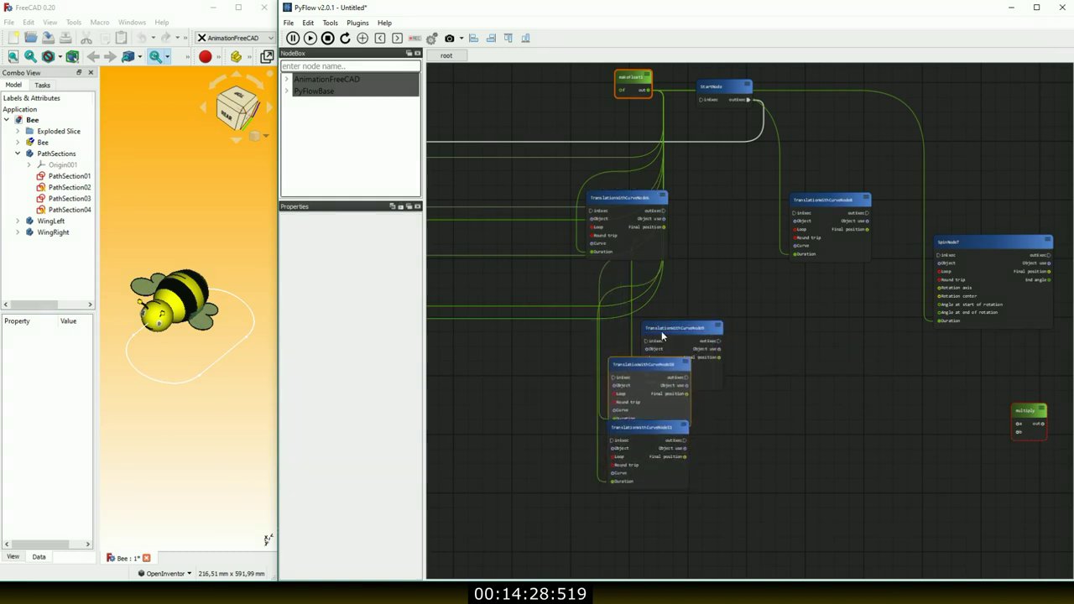
pyautogui.moveTo(643, 362)
pyautogui.mouseDown()
pyautogui.moveTo(633, 393)
pyautogui.moveTo(639, 495)
pyautogui.mouseUp()
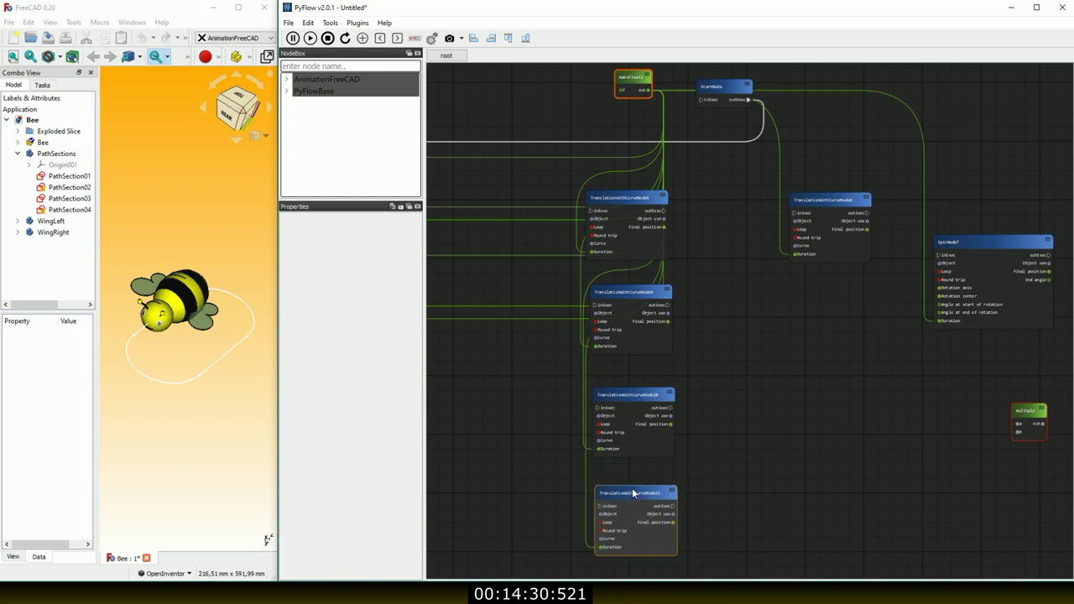
pyautogui.moveTo(701, 570); pyautogui.dragTo(550, 185)
pyautogui.moveTo(628, 198); pyautogui.dragTo(546, 183)
# - Paste WingRight translation copies into a right column and move SpinNode7 to the centre
pyautogui.moveTo(814, 205); pyautogui.dragTo(802, 189)
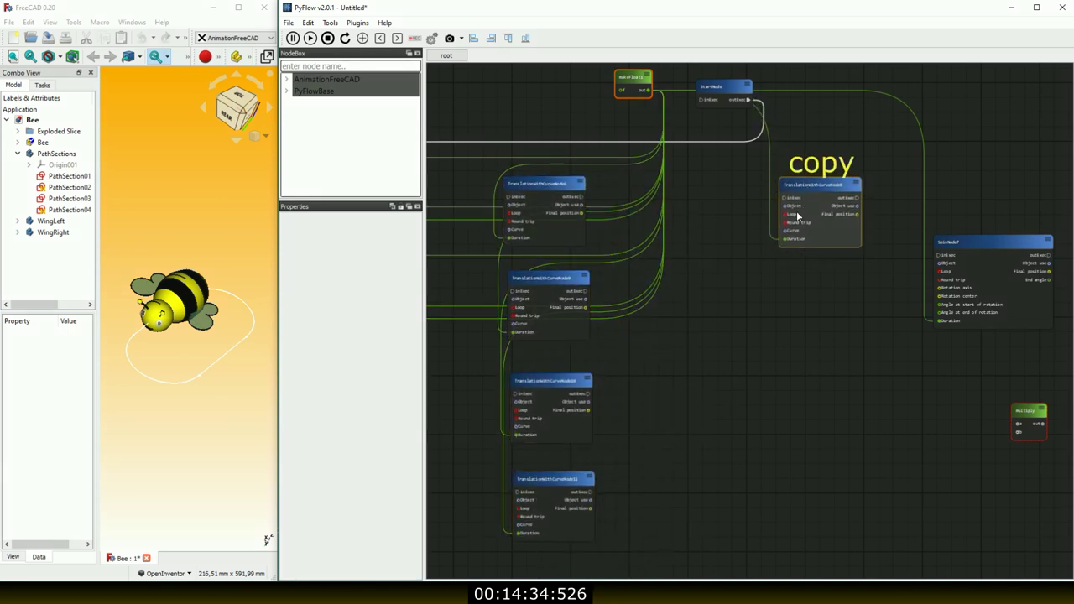
pyautogui.click(789, 298)
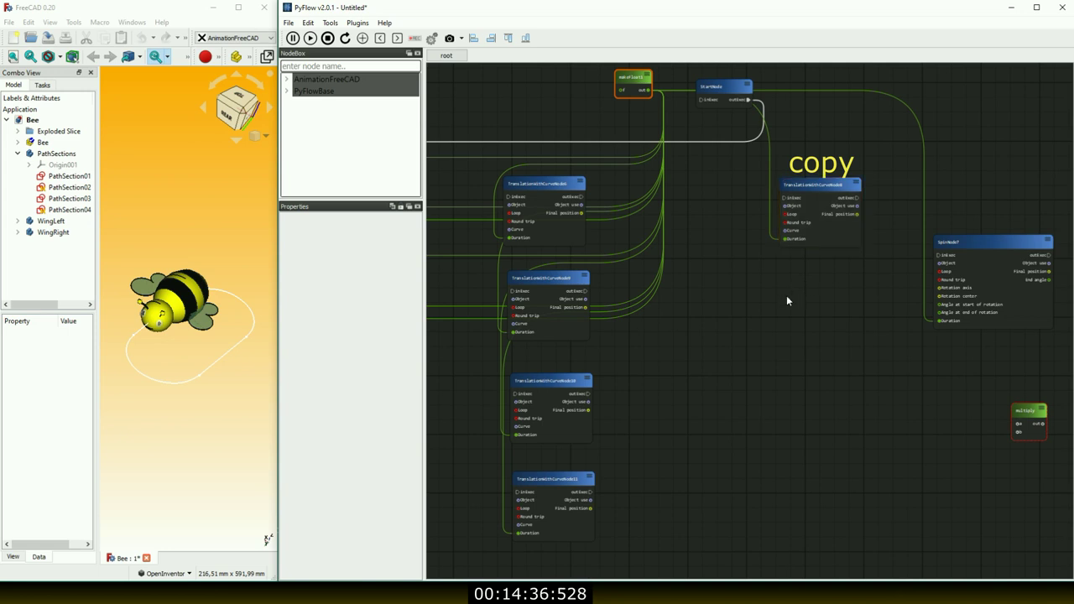
pyautogui.hotkey('ctrl', 'v')
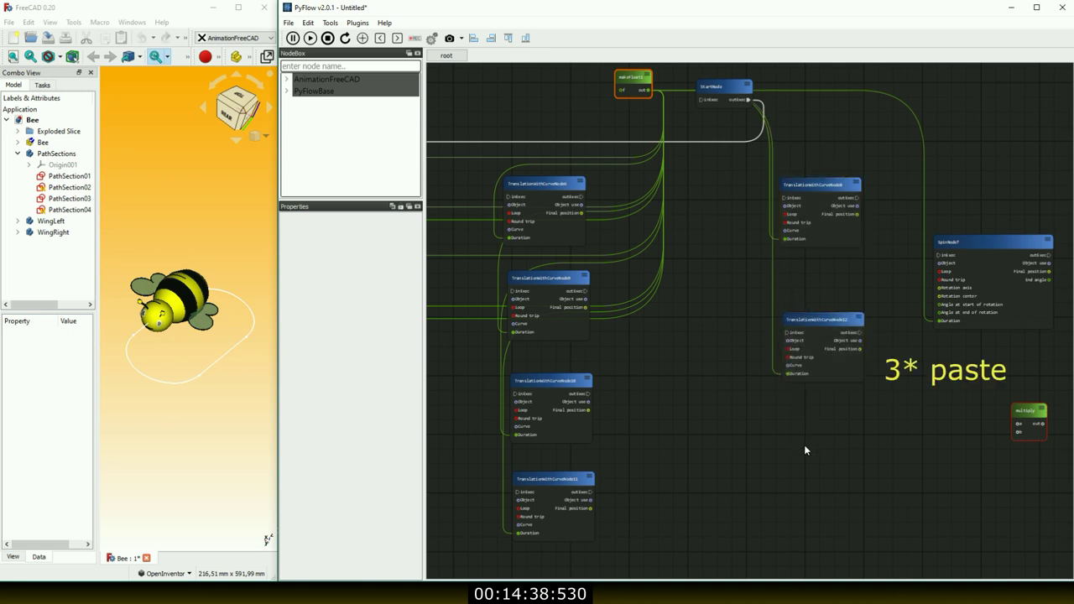
pyautogui.hotkey('ctrl', 'v')
pyautogui.hotkey('ctrl', 'v')
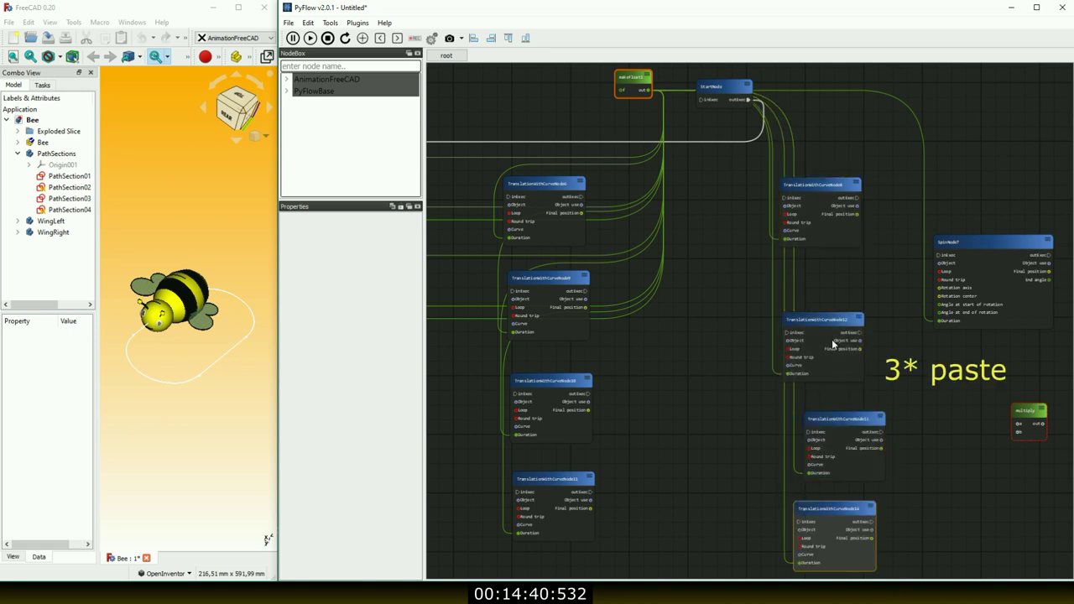
pyautogui.moveTo(816, 323); pyautogui.dragTo(811, 284)
pyautogui.moveTo(842, 421); pyautogui.dragTo(818, 383)
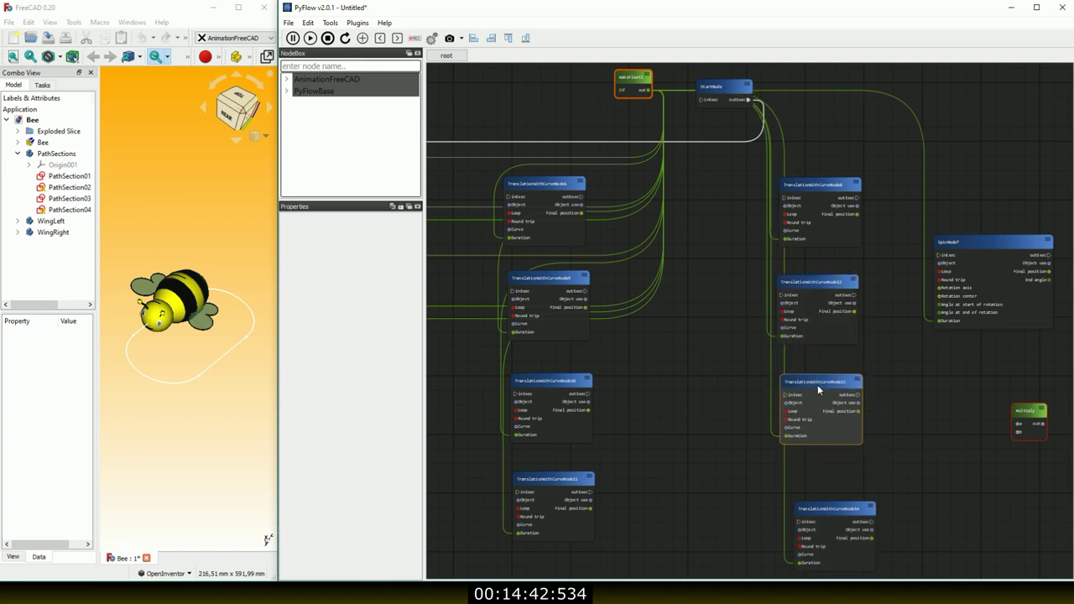
pyautogui.click(821, 509)
pyautogui.moveTo(821, 509); pyautogui.dragTo(809, 484)
pyautogui.moveTo(977, 245); pyautogui.dragTo(649, 284)
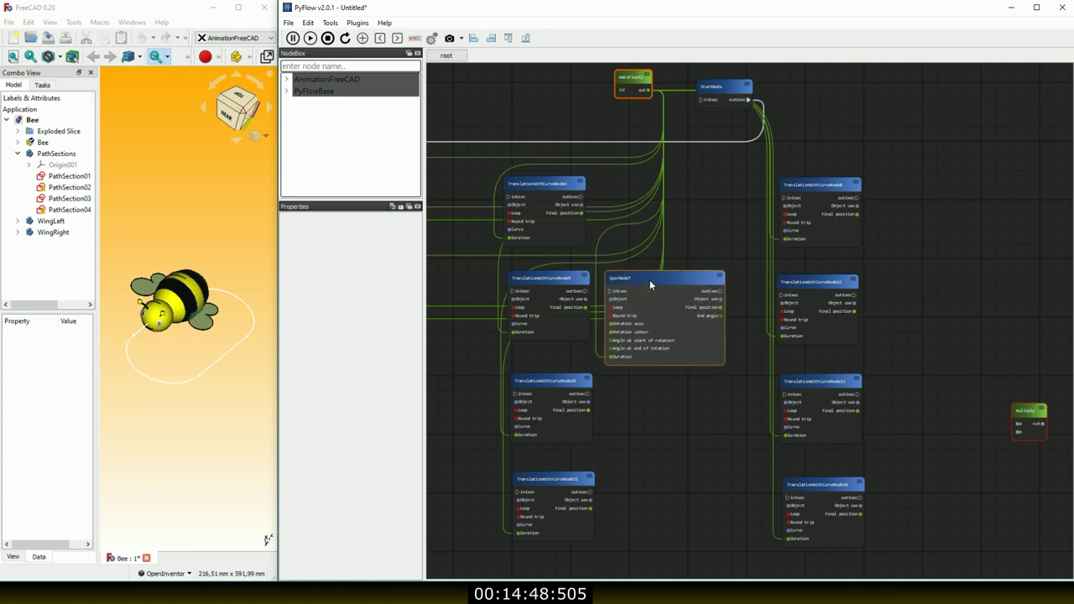
# - Set SpinNode7's Object to WingLeft
pyautogui.click(650, 283)
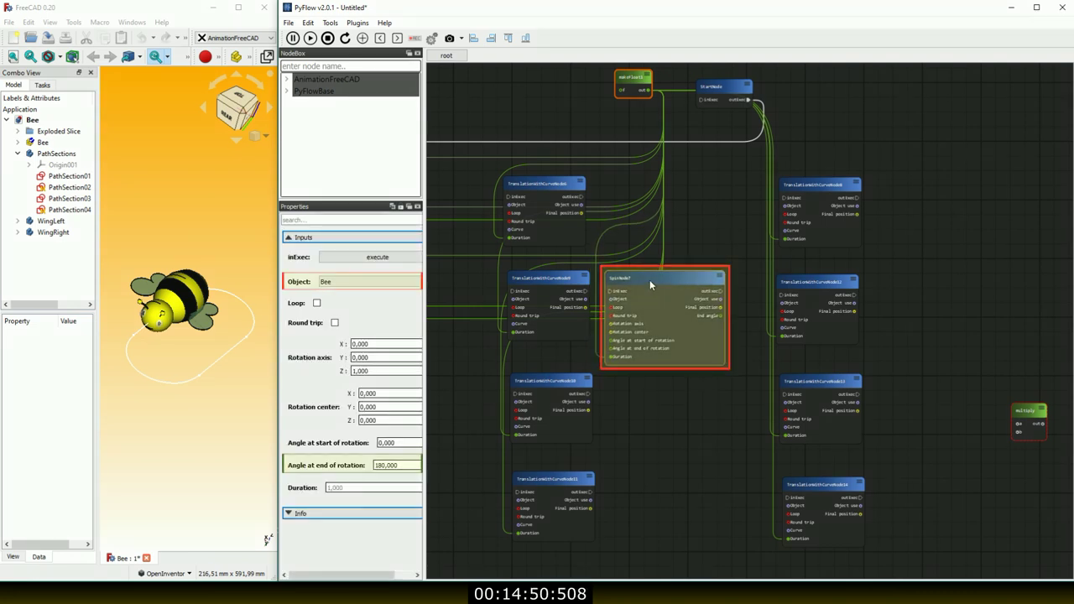
pyautogui.click(417, 282)
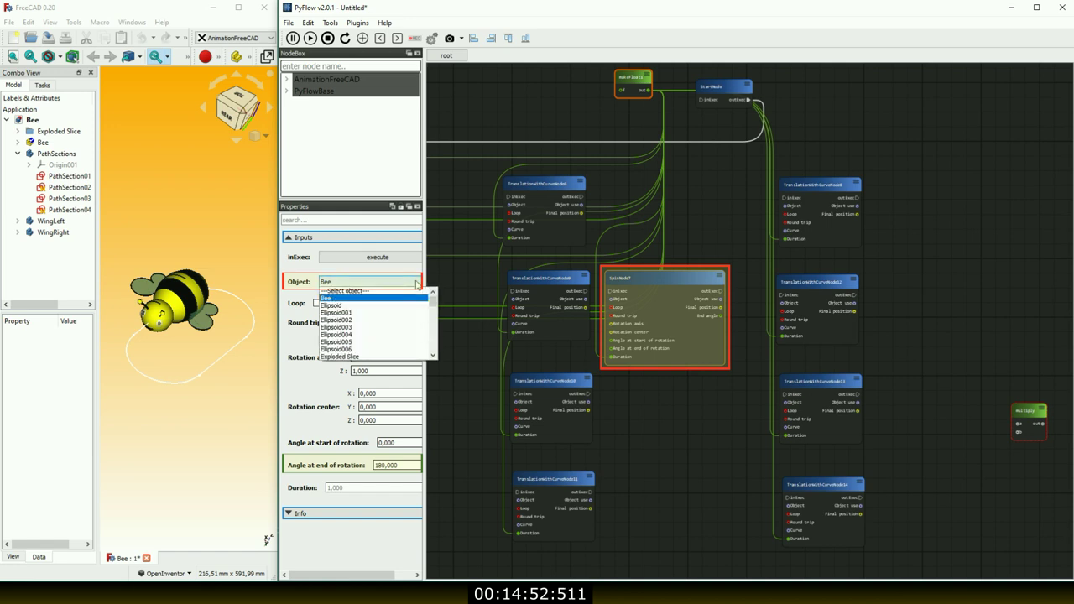
pyautogui.scroll(-2, 403, 319)
pyautogui.scroll(-2, 395, 336)
pyautogui.scroll(-3, 378, 356)
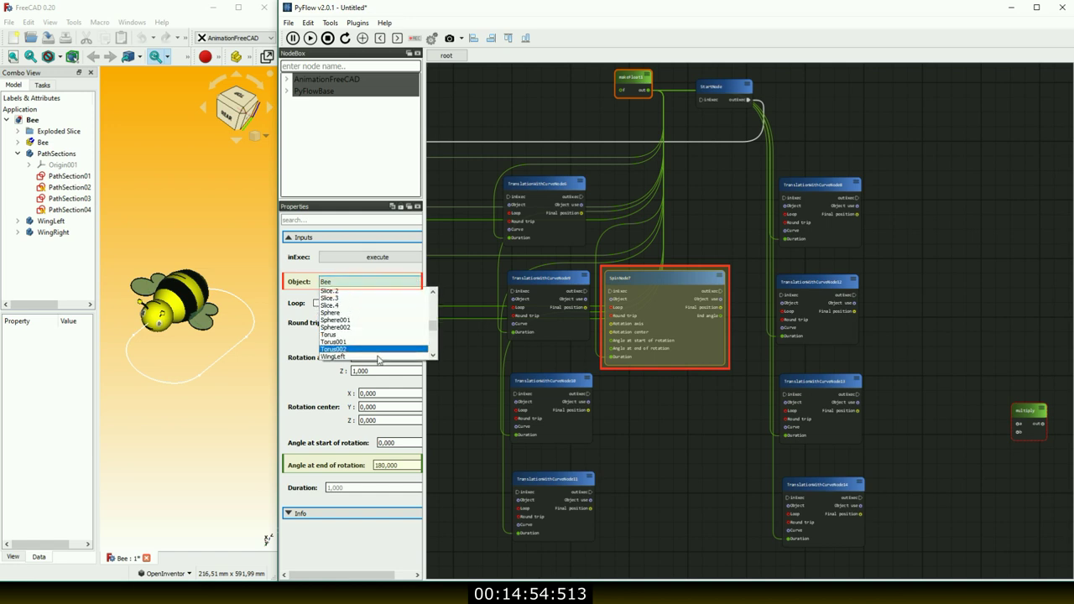
pyautogui.click(377, 357)
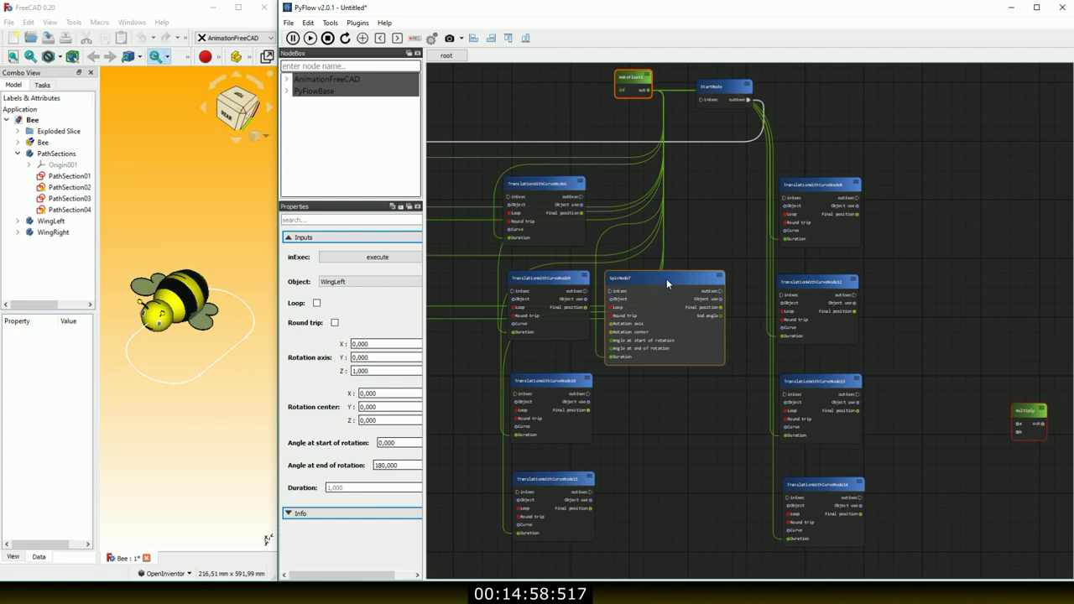
# - Paste a spin-node copy below it, spinning from -180 to 0 degrees
pyautogui.click(630, 461)
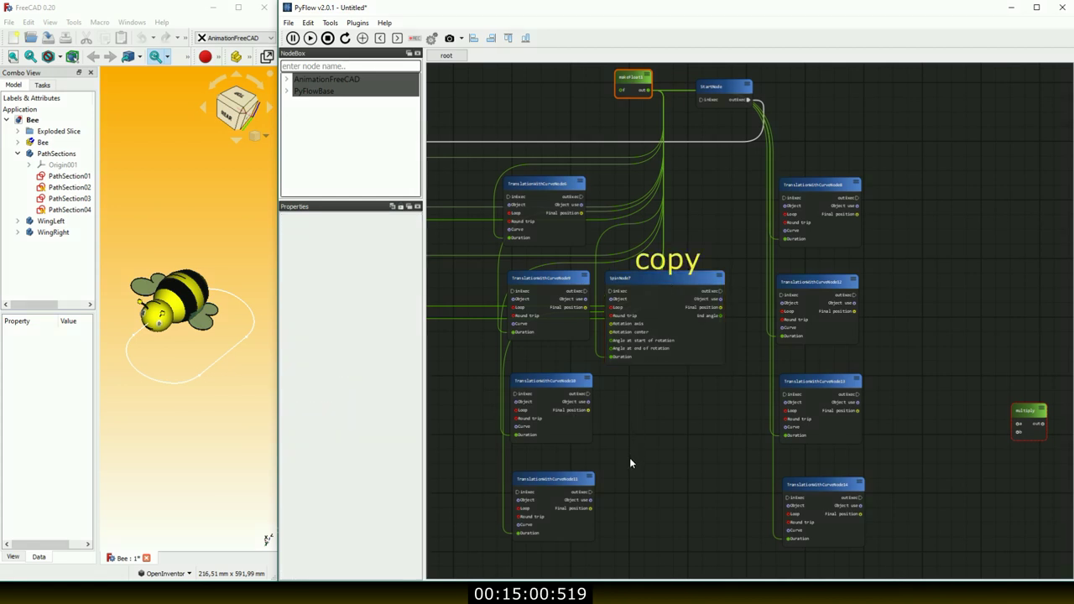
pyautogui.hotkey('ctrl', 'v')
pyautogui.moveTo(649, 463); pyautogui.dragTo(633, 476)
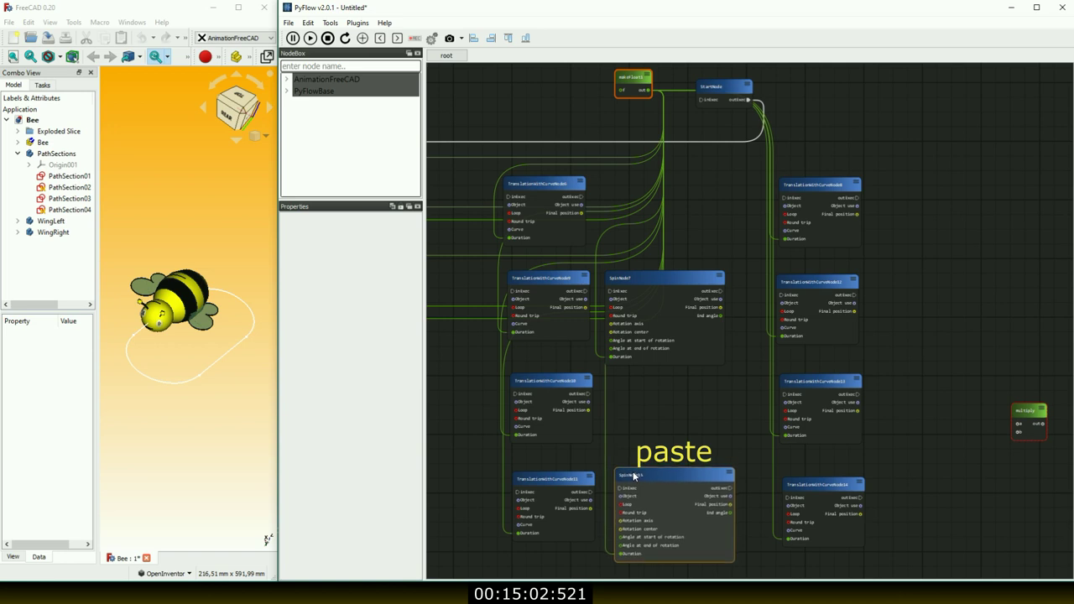
pyautogui.click(644, 478)
pyautogui.doubleClick(384, 442)
pyautogui.write('-180')
pyautogui.press('Tab')
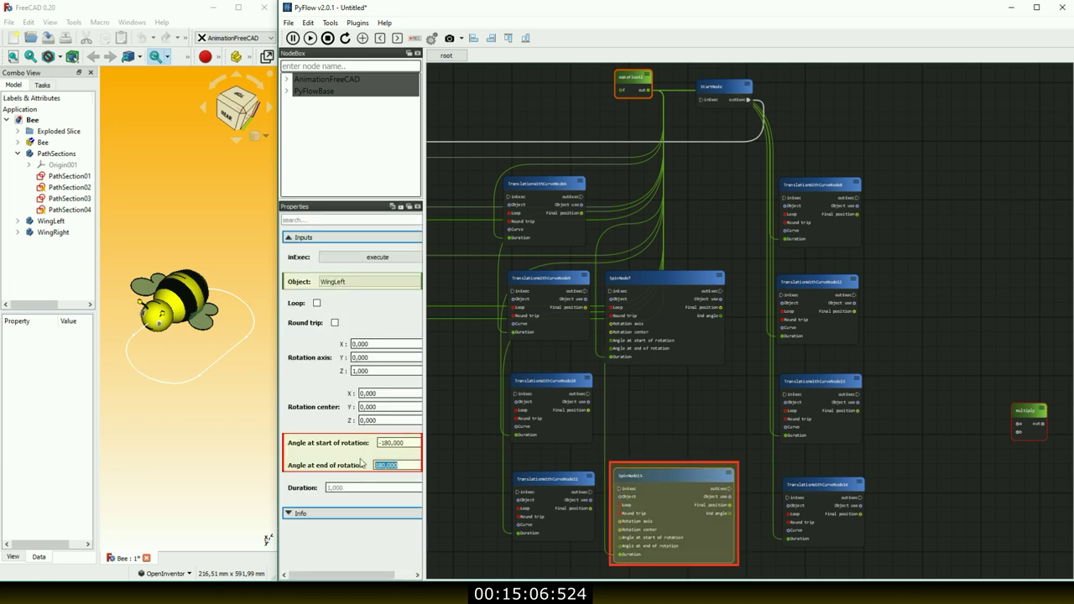
pyautogui.write('0')
pyautogui.press('Return')
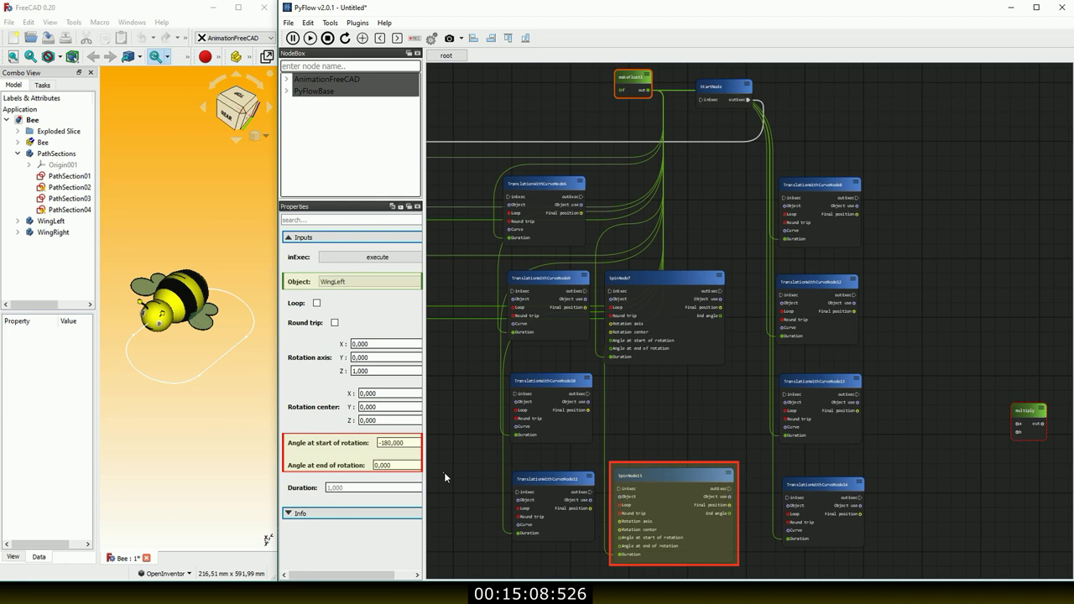
pyautogui.click(444, 471)
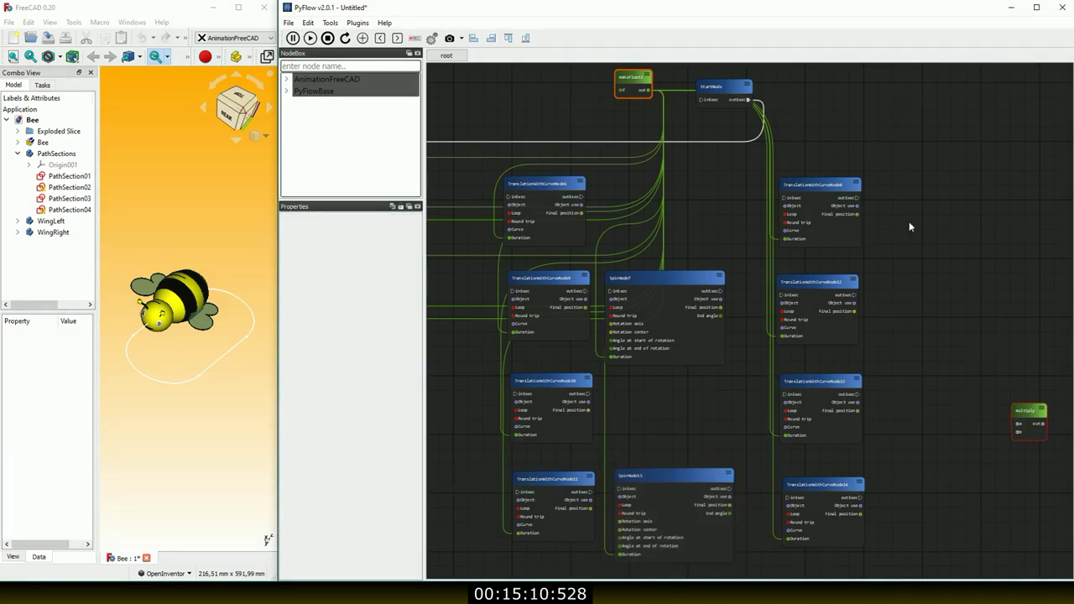
pyautogui.click(666, 279)
# - Paste a copy of the original spin node and set its Object to WingRight
pyautogui.hotkey('ctrl', 'c')
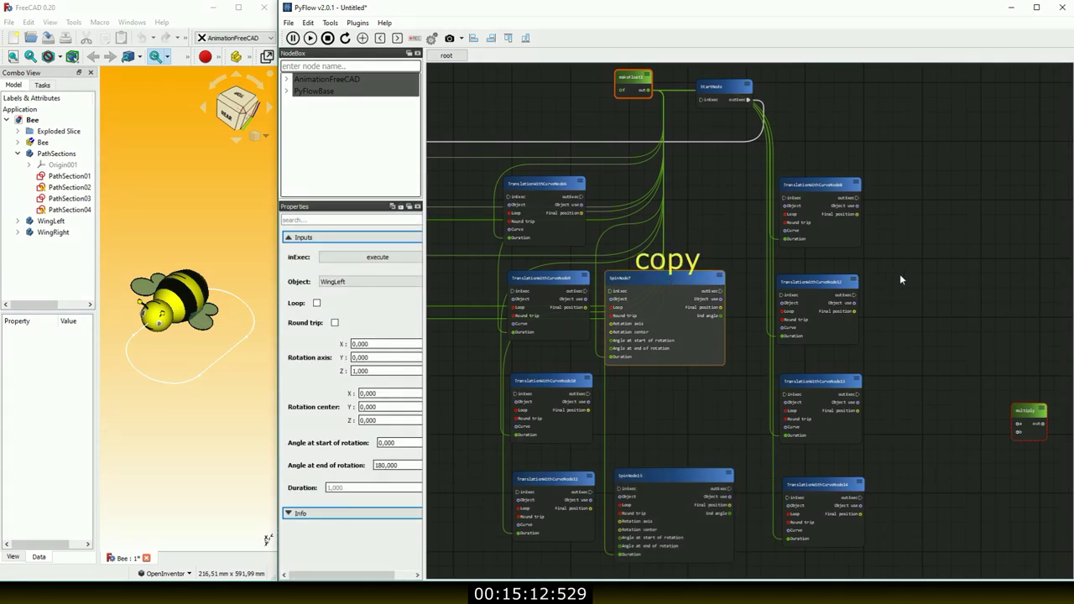
pyautogui.click(890, 273)
pyautogui.hotkey('ctrl', 'v')
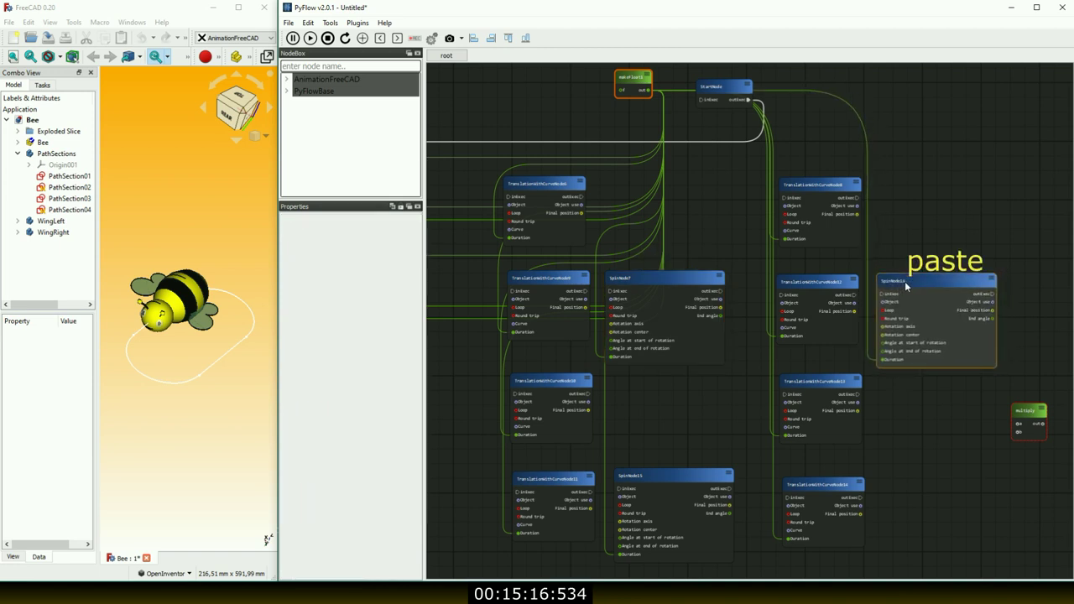
pyautogui.click(906, 285)
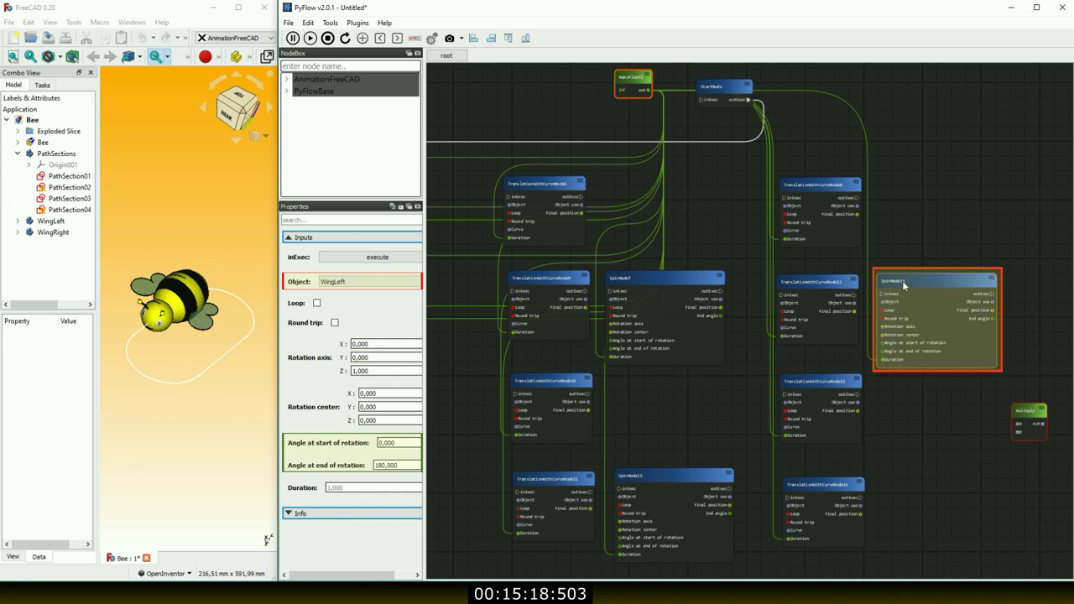
pyautogui.click(411, 282)
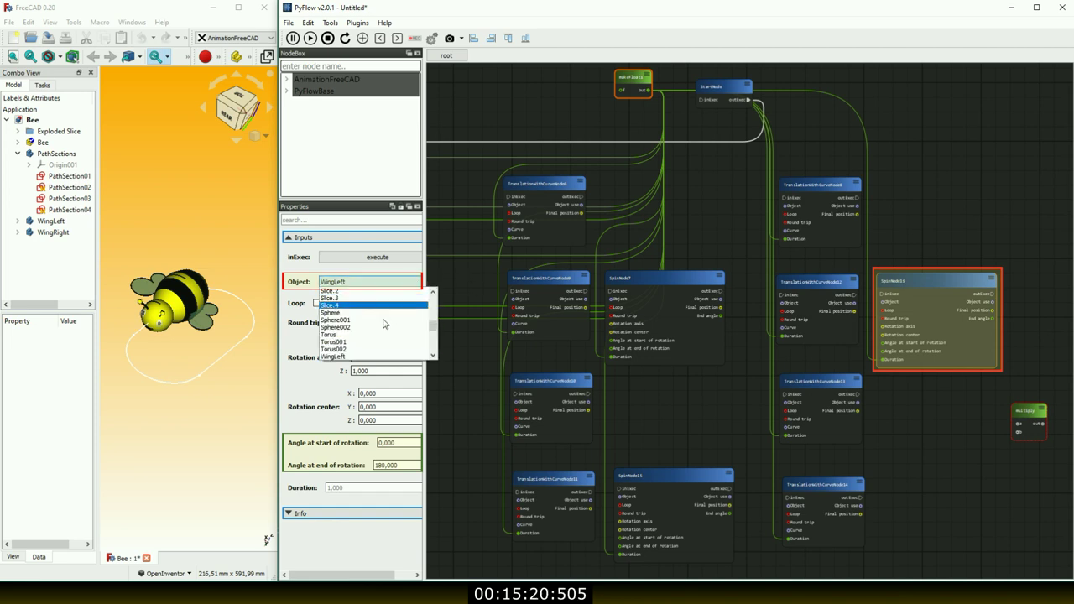
pyautogui.scroll(-1, 362, 344)
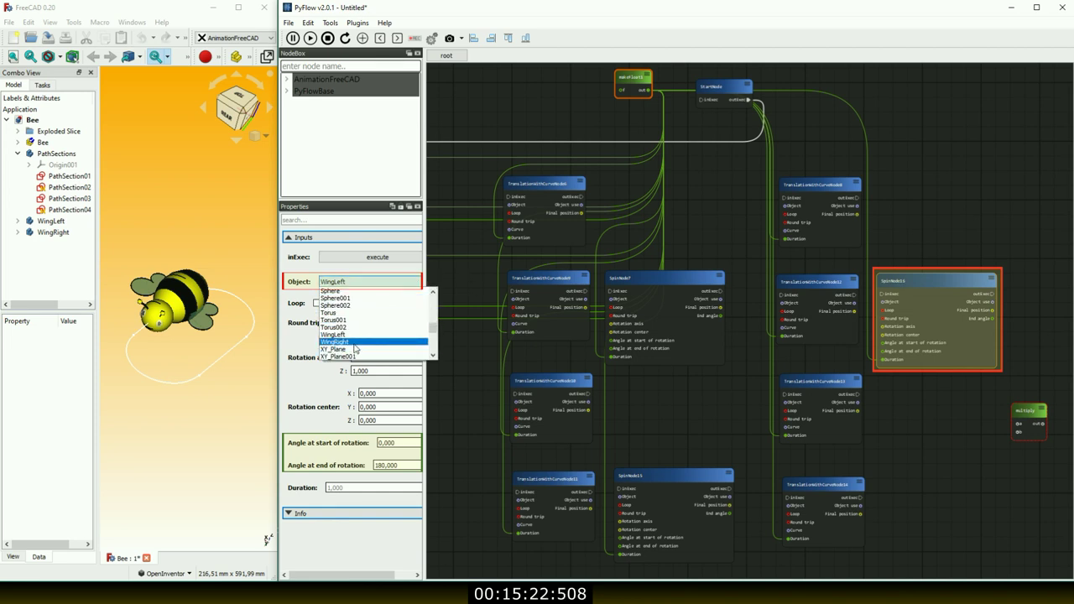
pyautogui.click(355, 343)
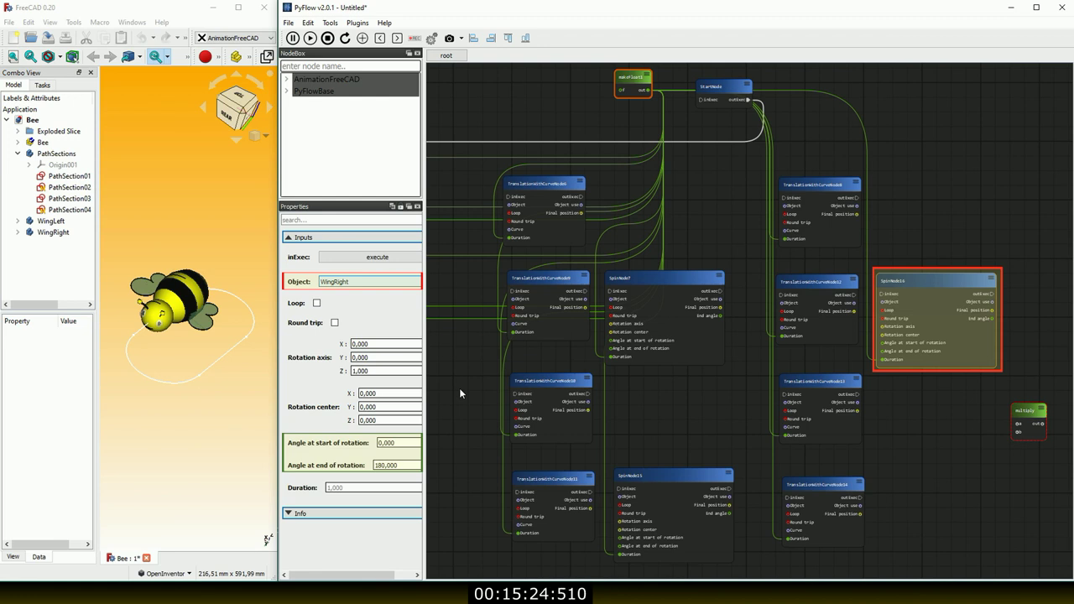
# - Paste SpinNode17 from the left-wing spin node at bottom right, spinning WingRight
pyautogui.click(690, 475)
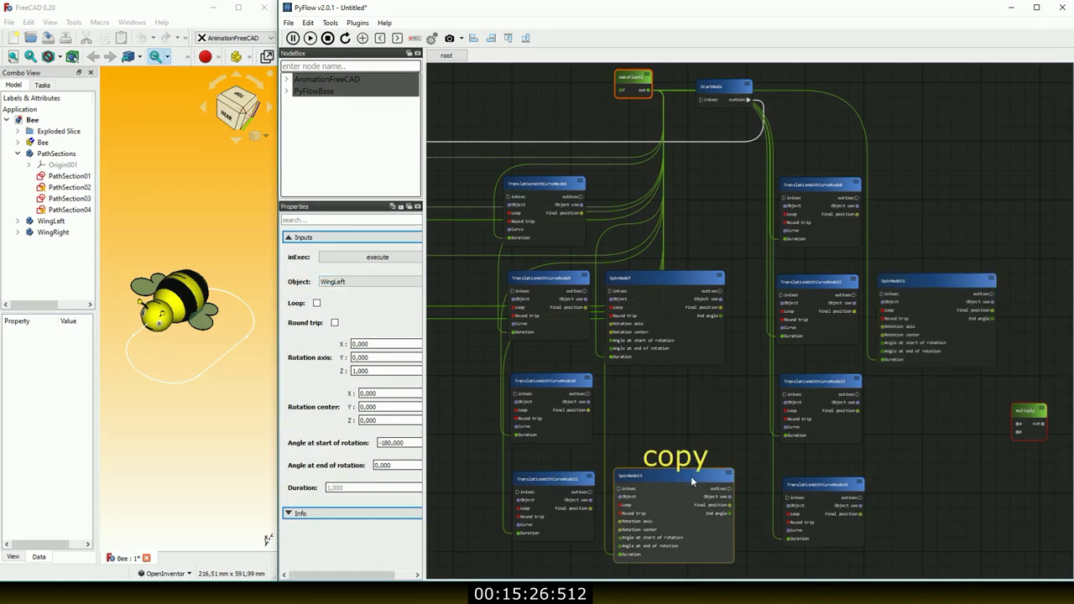
pyautogui.click(898, 468)
pyautogui.hotkey('ctrl', 'v')
pyautogui.moveTo(936, 444); pyautogui.dragTo(922, 475)
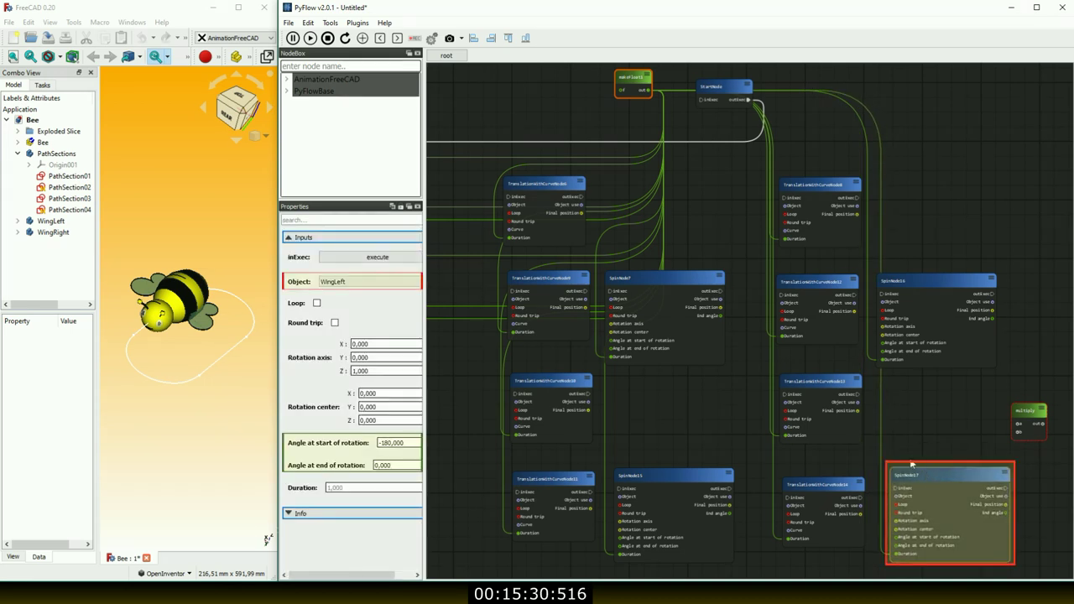
pyautogui.click(378, 285)
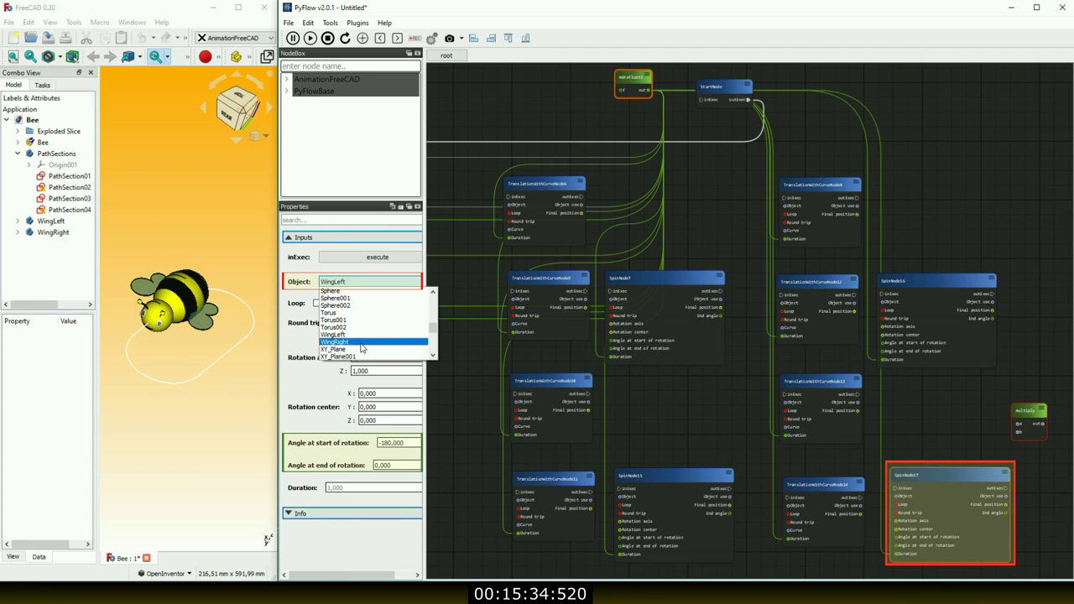
pyautogui.click(362, 343)
pyautogui.click(477, 460)
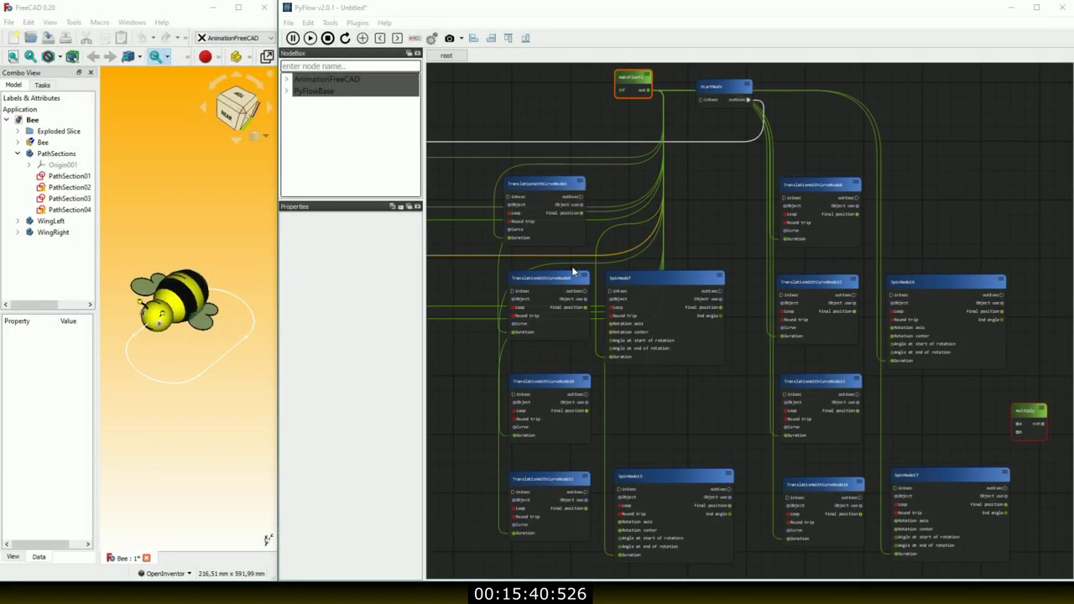
# - Give left-wing translation nodes 9, 10 and 11 curves PathSection02, PathSection03 and PathSection04
pyautogui.click(561, 284)
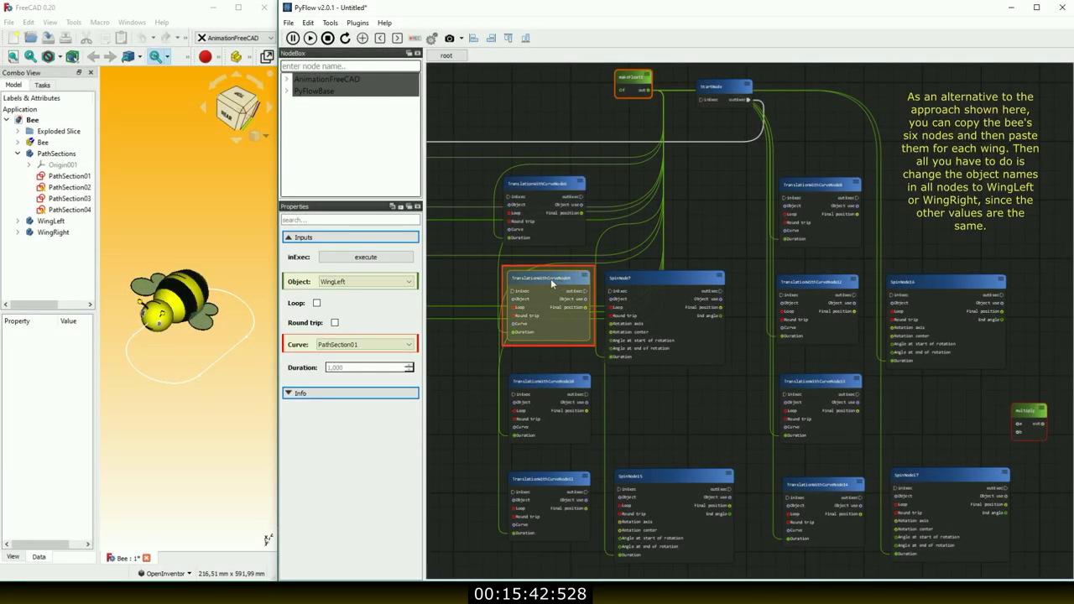
pyautogui.click(410, 345)
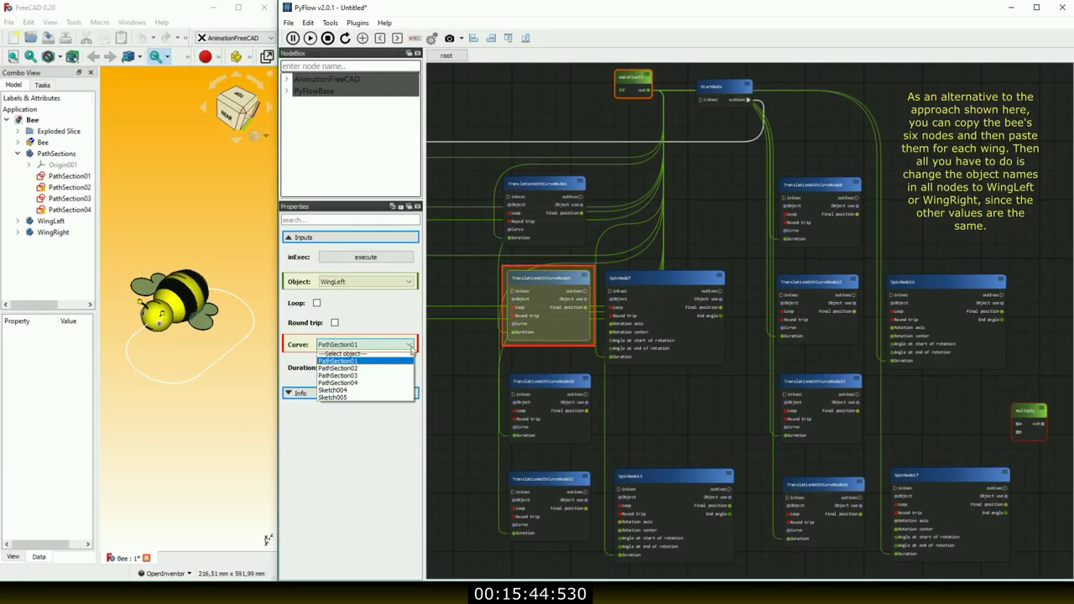
pyautogui.click(387, 369)
pyautogui.click(522, 385)
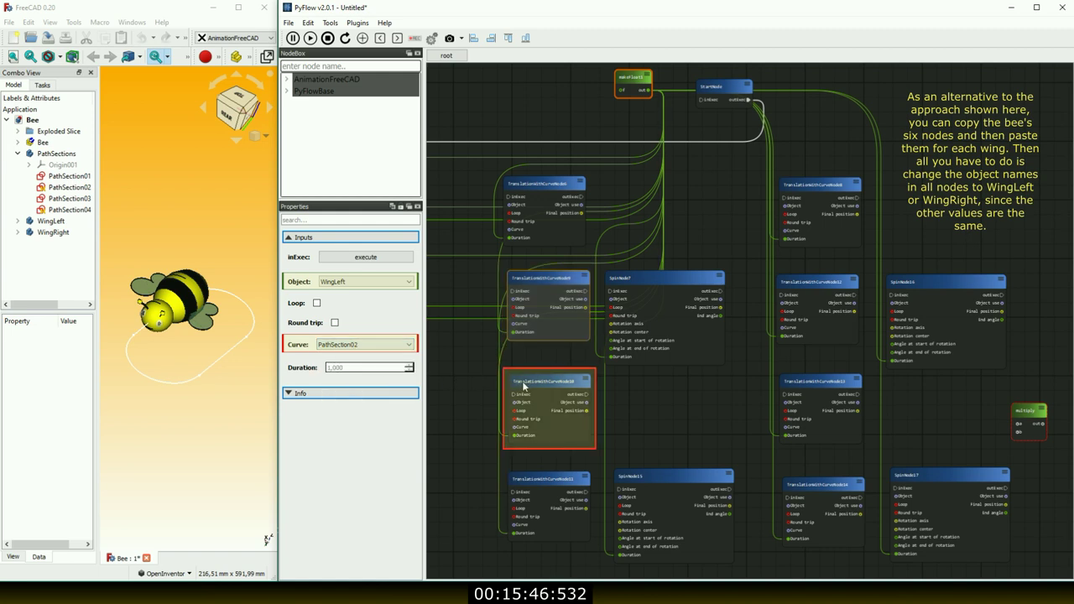
pyautogui.click(409, 345)
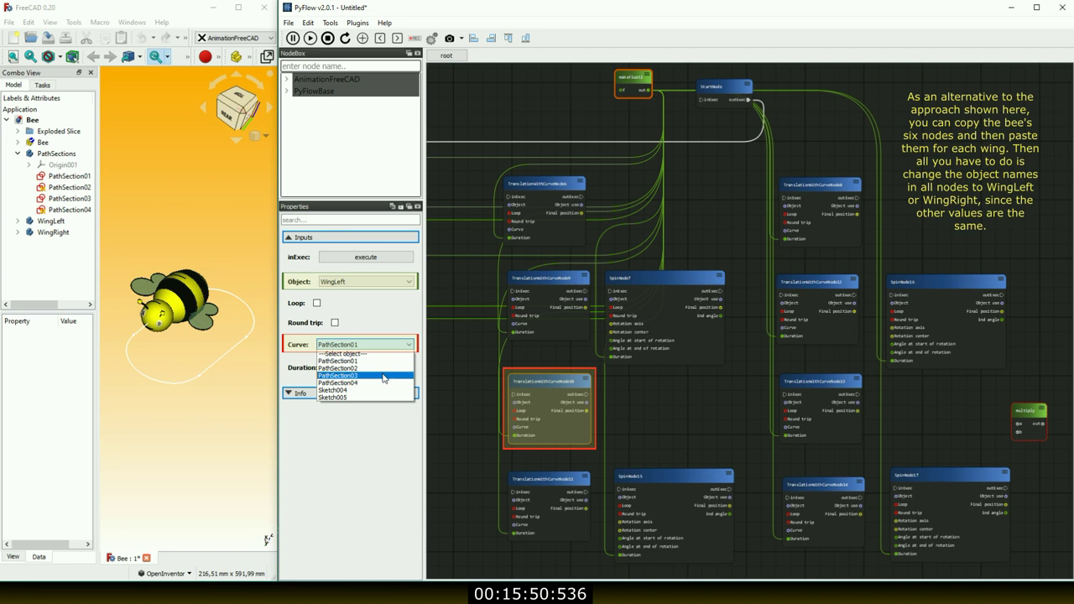
pyautogui.click(384, 376)
pyautogui.click(539, 486)
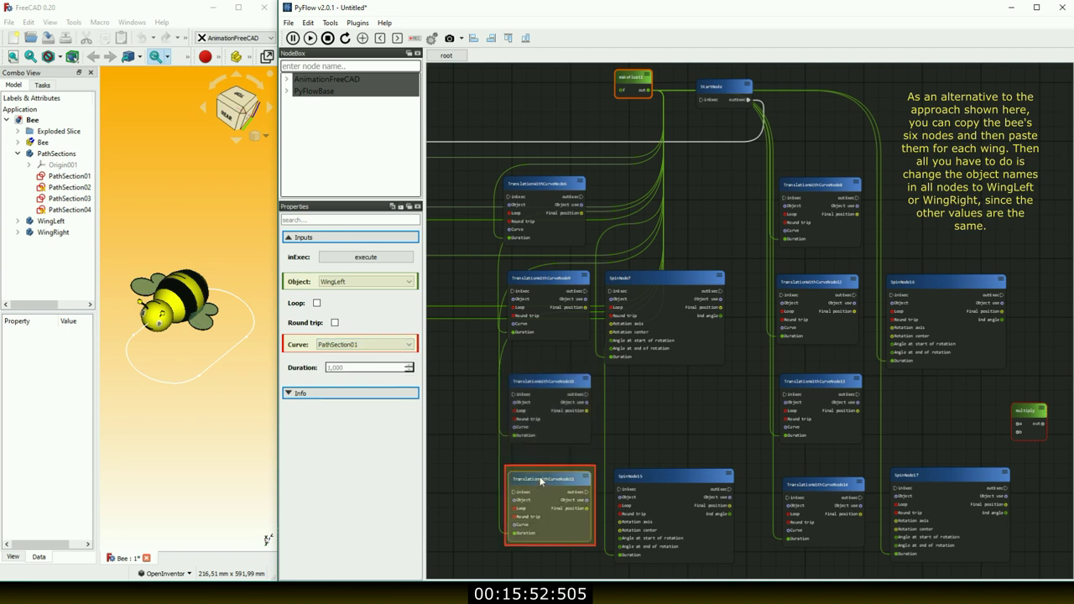
pyautogui.click(410, 346)
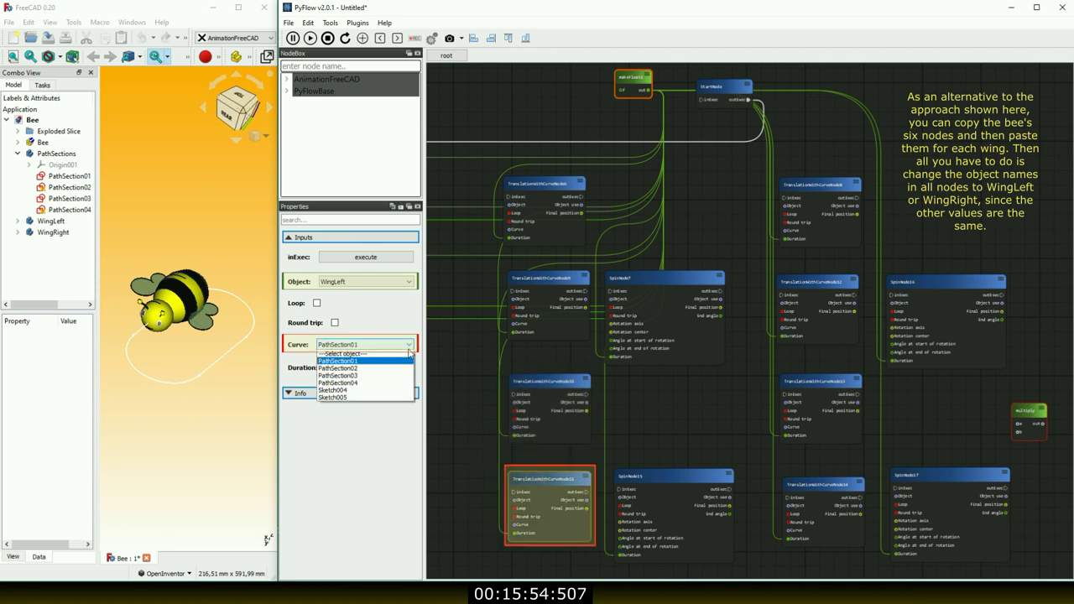
pyautogui.click(378, 384)
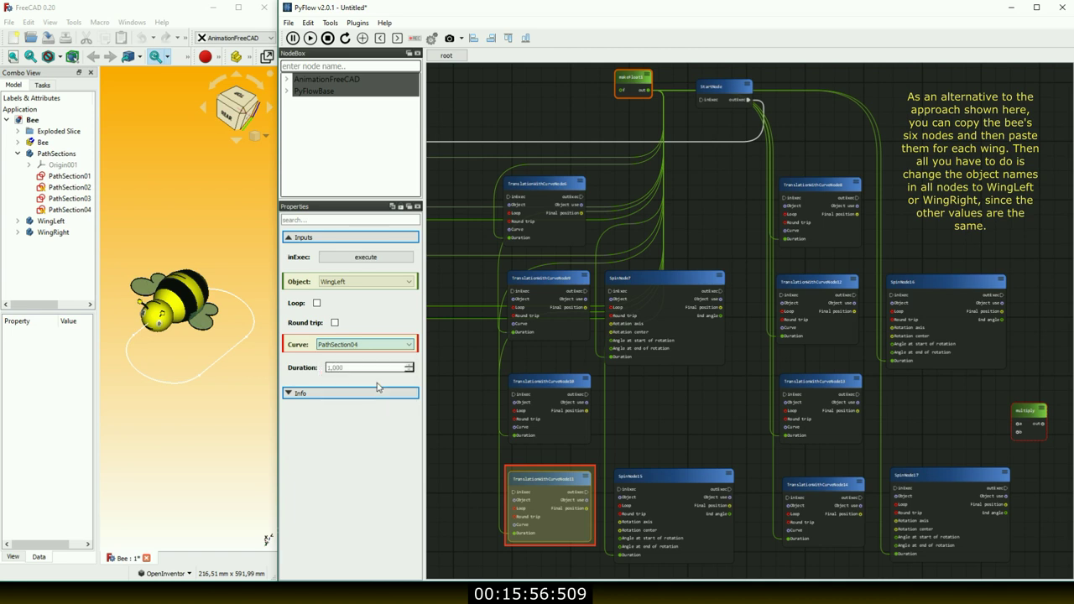
pyautogui.click(457, 422)
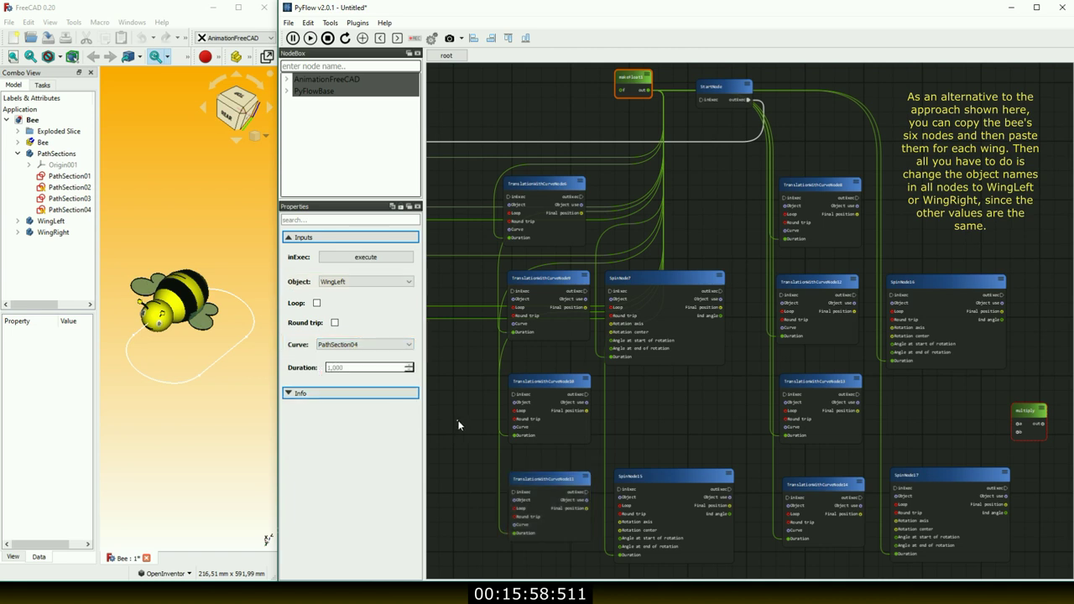
# - Give right-wing translation nodes 12, 13 and 14 curves PathSection02, PathSection03 and PathSection04
pyautogui.click(831, 291)
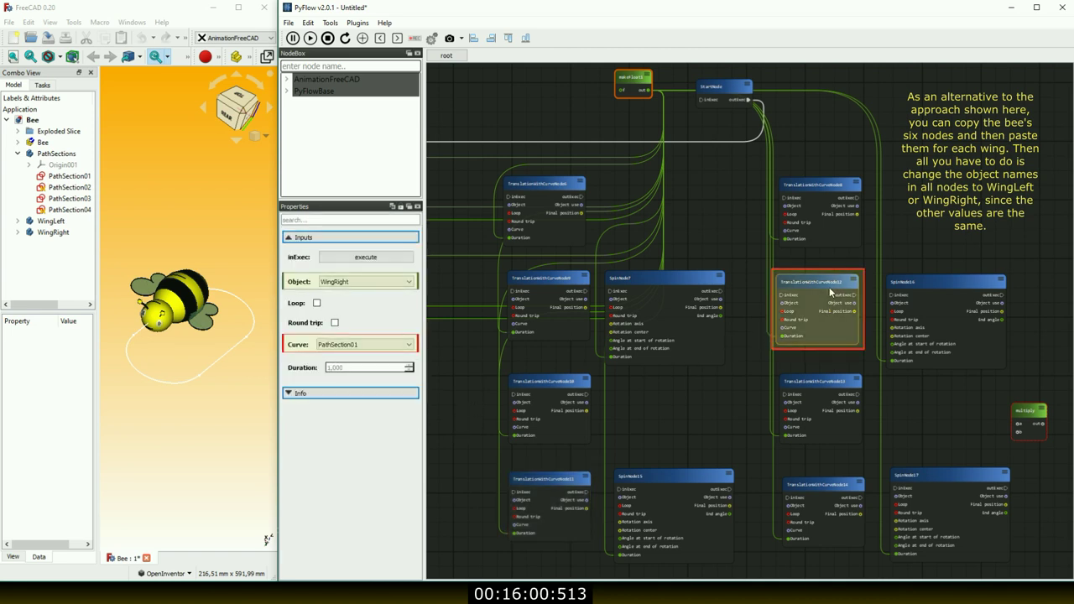
pyautogui.click(410, 344)
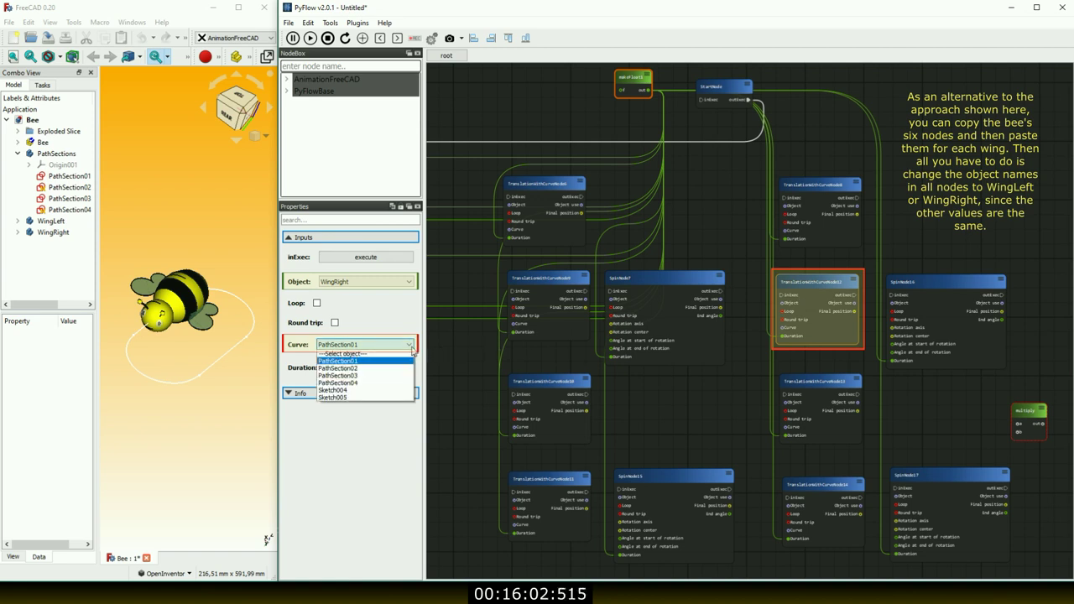
pyautogui.click(388, 370)
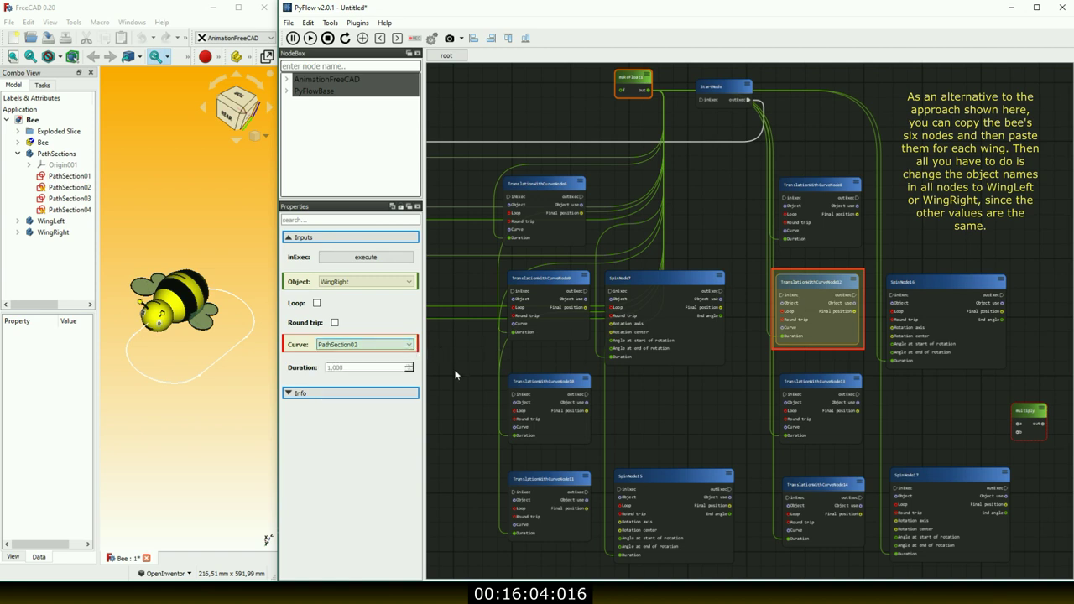
pyautogui.click(810, 395)
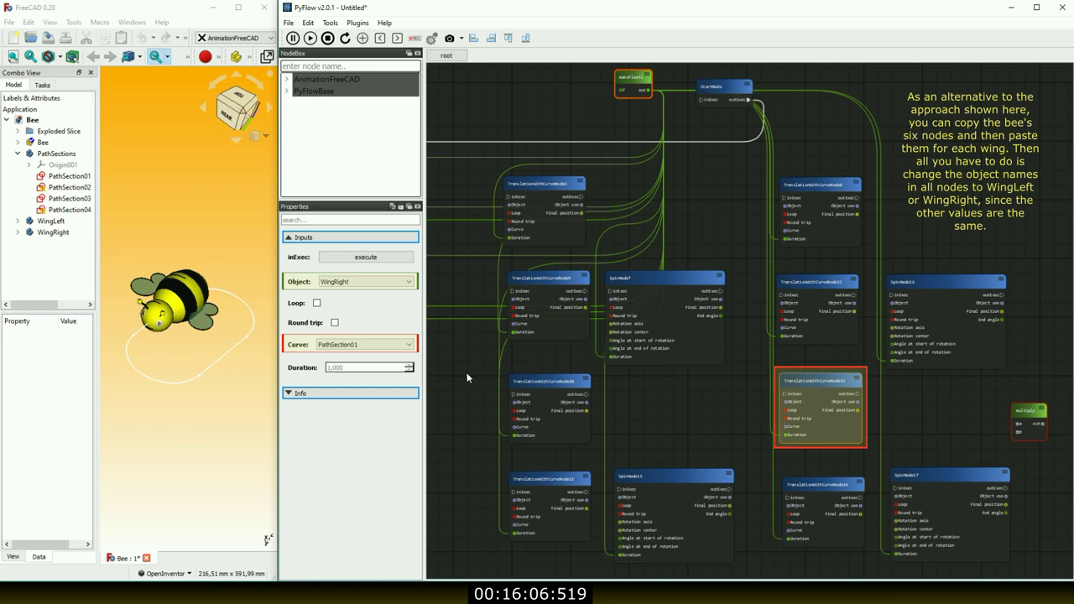
pyautogui.click(409, 344)
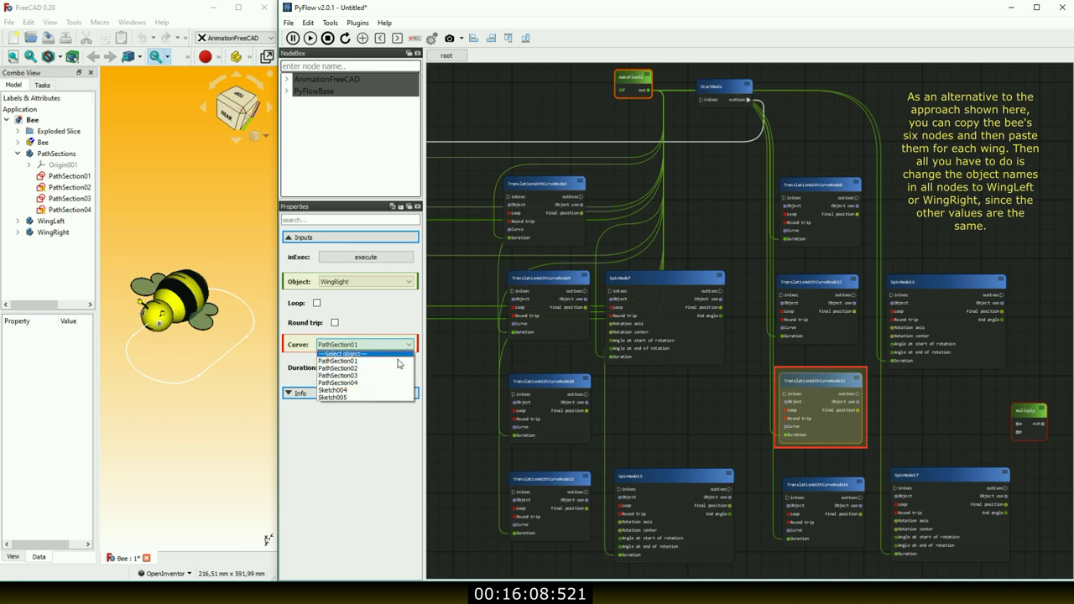
pyautogui.click(361, 363)
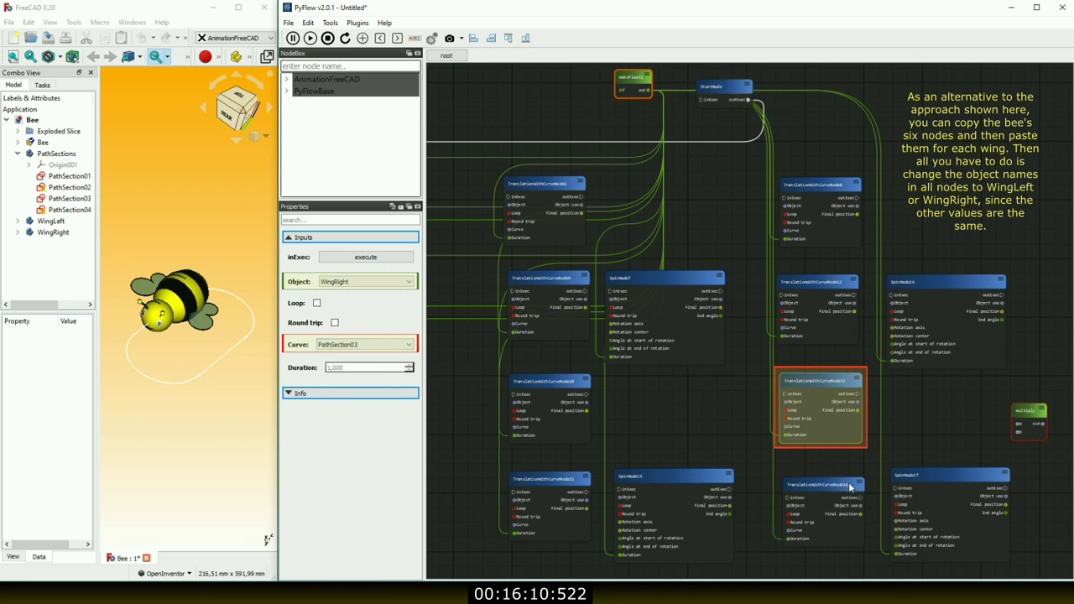
pyautogui.click(850, 486)
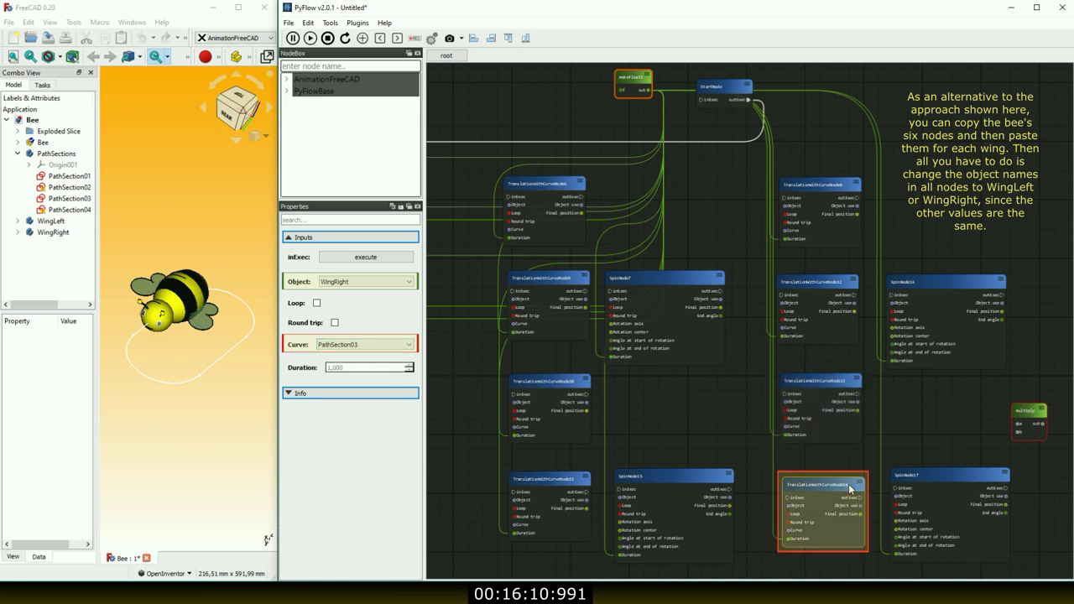
pyautogui.click(409, 345)
pyautogui.click(385, 386)
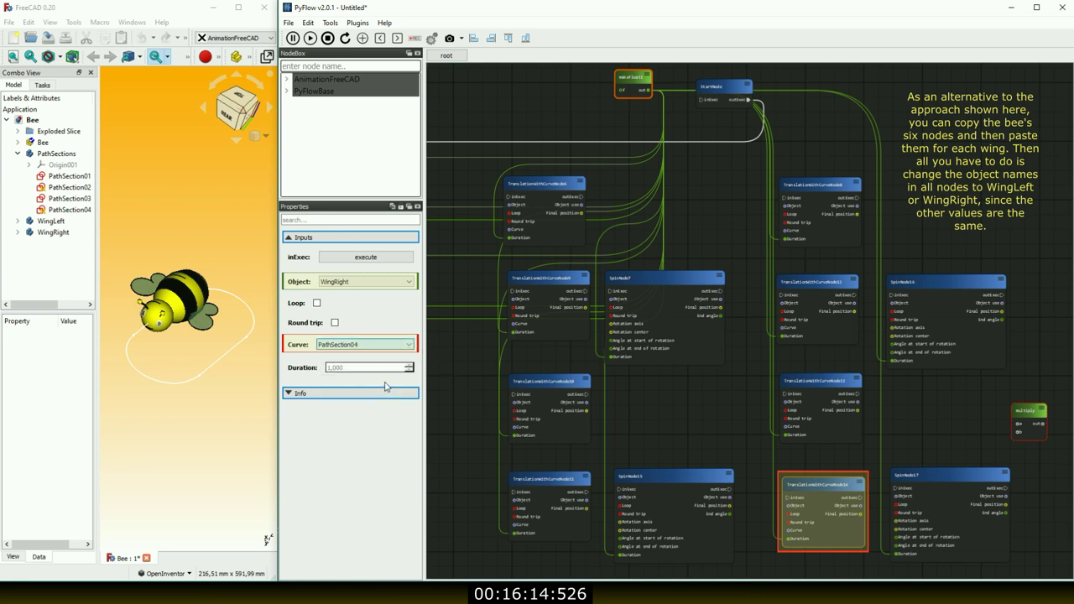
pyautogui.click(476, 400)
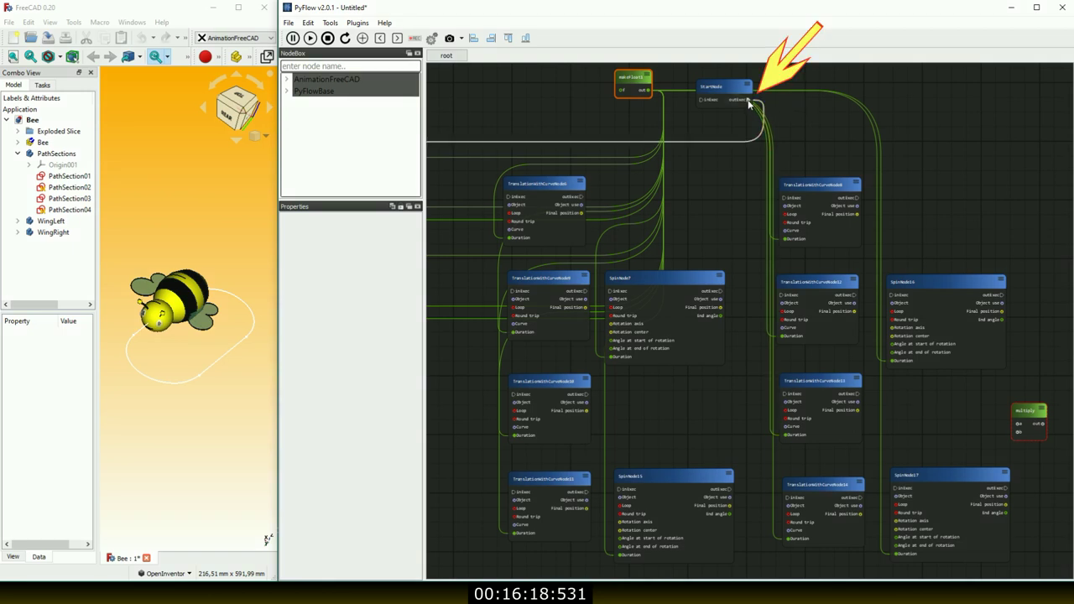
# - Chain StartNode through the four left-wing translation nodes in sequence
pyautogui.moveTo(748, 102); pyautogui.dragTo(508, 196)
pyautogui.moveTo(583, 197); pyautogui.dragTo(513, 291)
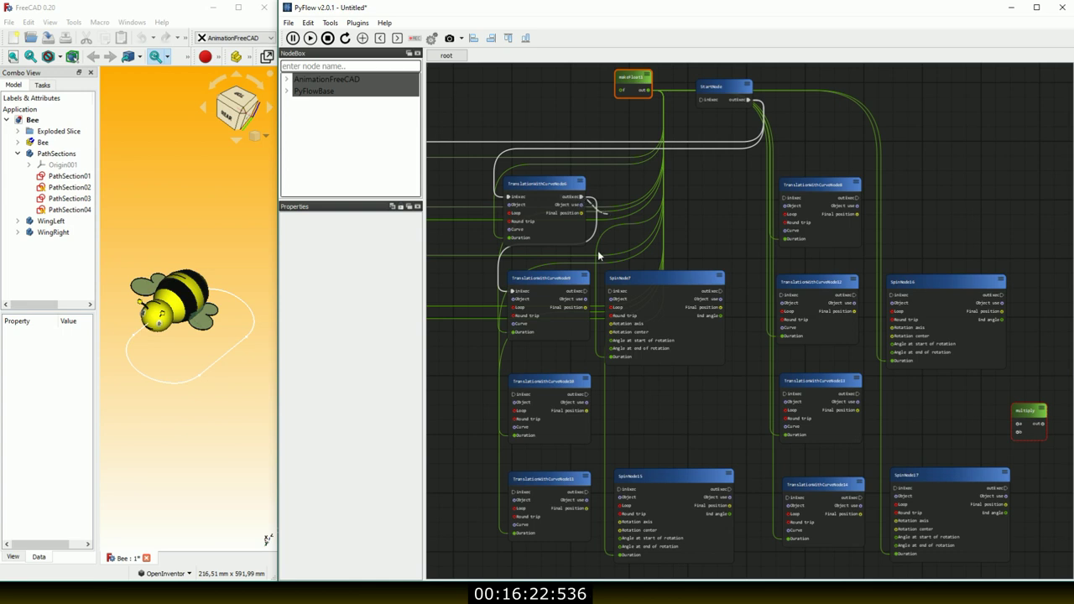
pyautogui.moveTo(511, 392); pyautogui.dragTo(586, 291)
pyautogui.moveTo(511, 492)
pyautogui.mouseDown()
pyautogui.moveTo(592, 392)
pyautogui.moveTo(619, 489)
pyautogui.mouseUp()
# - Chain StartNode through the right-wing translation nodes into SpinNode17, then execute the graph
pyautogui.moveTo(746, 101); pyautogui.dragTo(784, 197)
pyautogui.moveTo(856, 197); pyautogui.dragTo(782, 294)
pyautogui.moveTo(856, 197)
pyautogui.mouseDown()
pyautogui.moveTo(875, 290)
pyautogui.moveTo(892, 295)
pyautogui.moveTo(784, 394)
pyautogui.mouseUp()
pyautogui.moveTo(789, 501); pyautogui.dragTo(787, 499)
pyautogui.moveTo(856, 395); pyautogui.dragTo(894, 489)
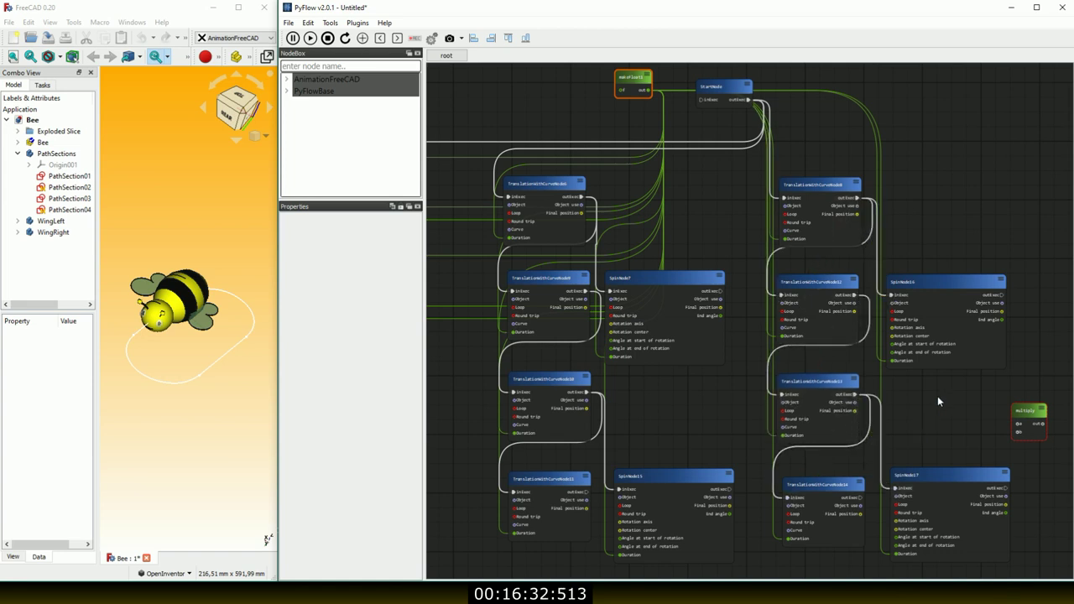
pyautogui.click(727, 88)
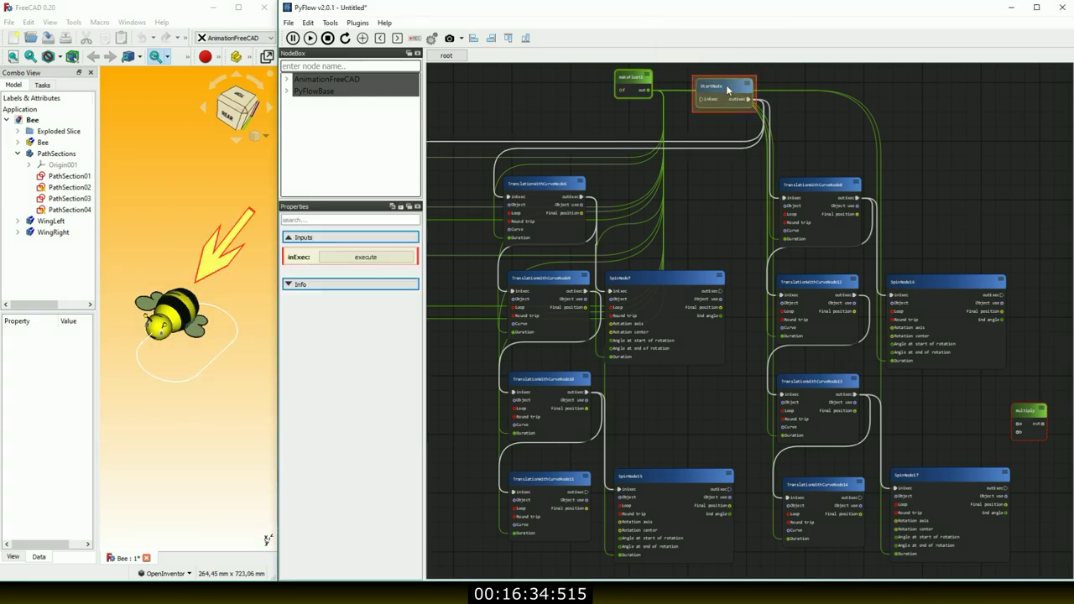
pyautogui.click(363, 257)
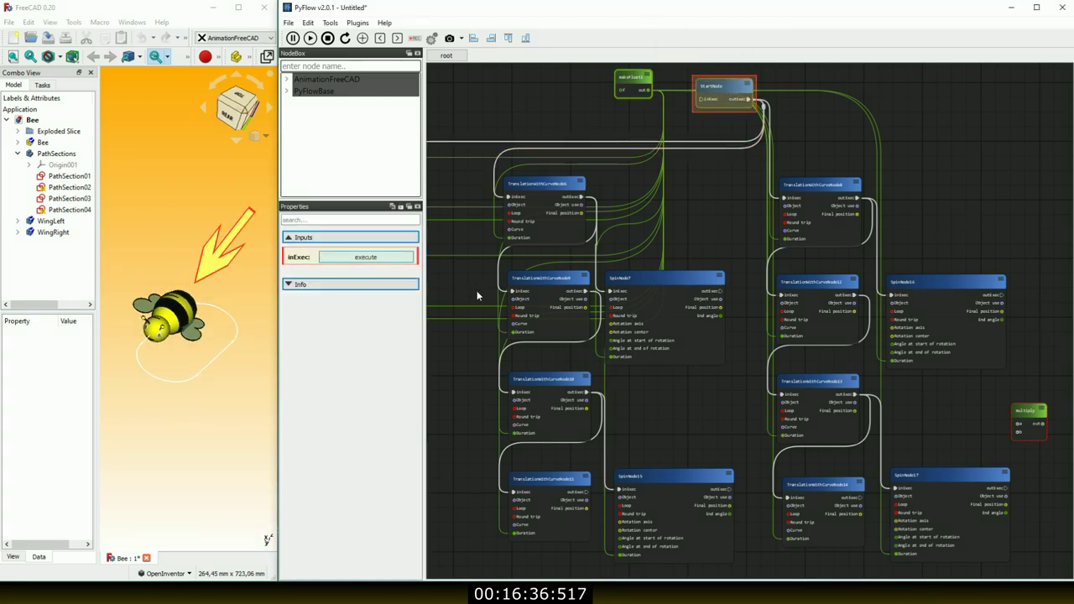
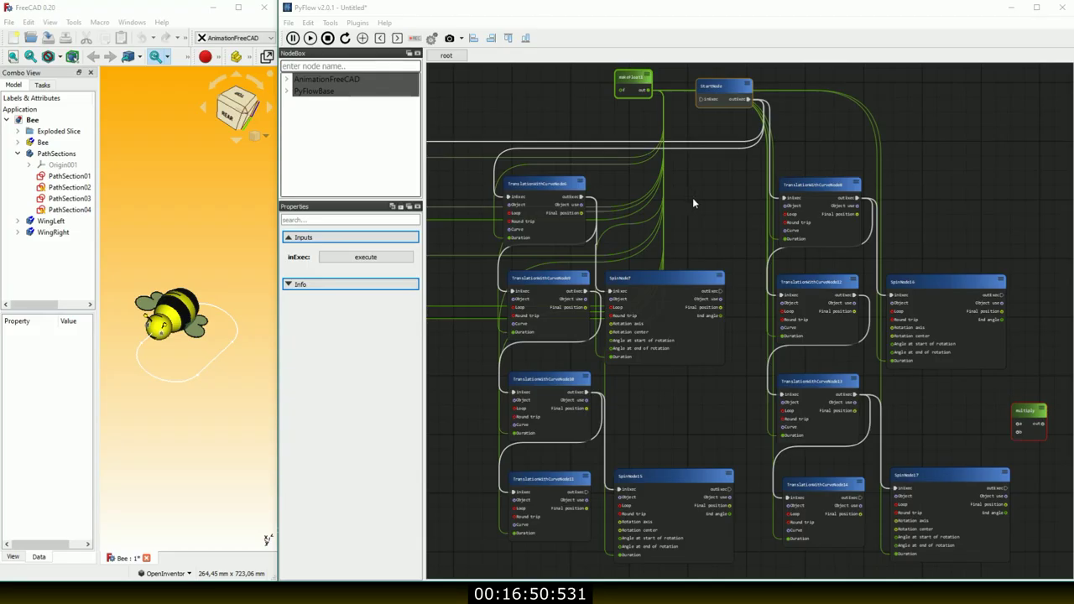
# - Paste two copies of SpinNode7 as SpinNode18 above it and SpinNode19 below it
pyautogui.click(673, 277)
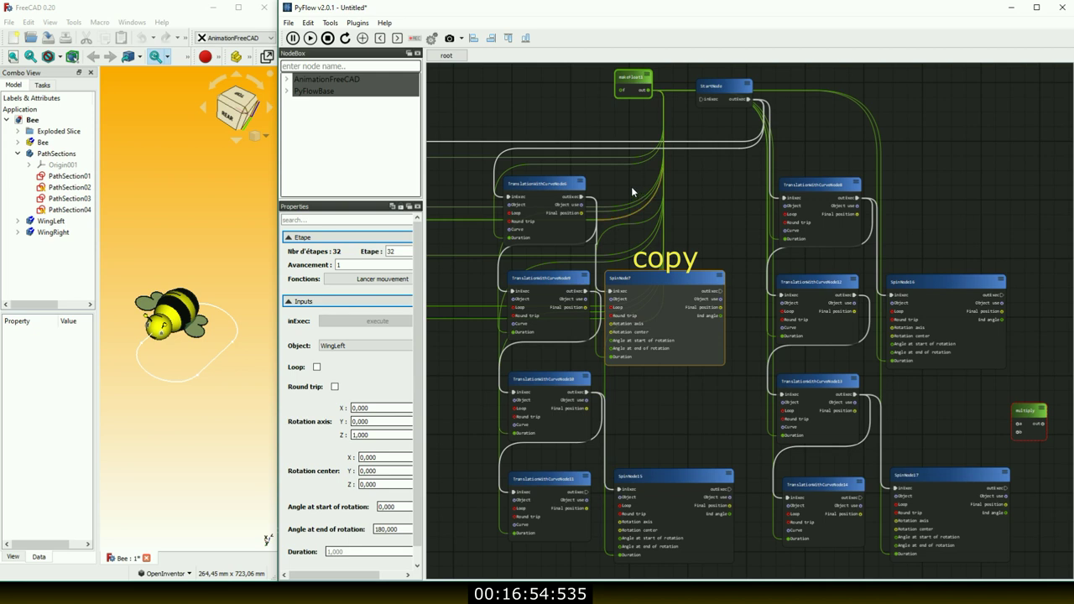
pyautogui.hotkey('ctrl', 'v')
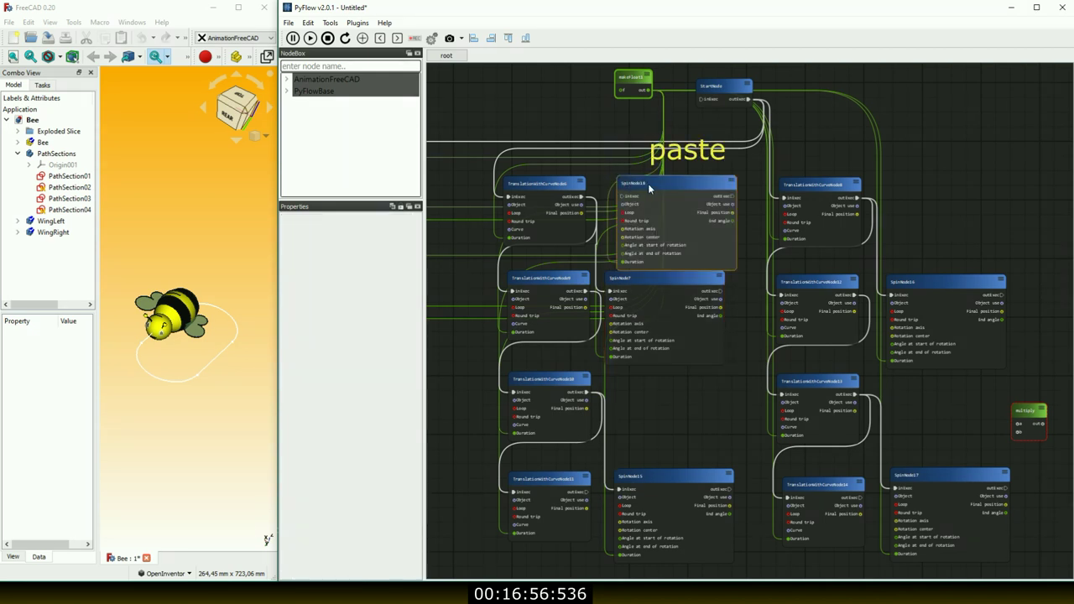
pyautogui.moveTo(651, 186); pyautogui.dragTo(656, 174)
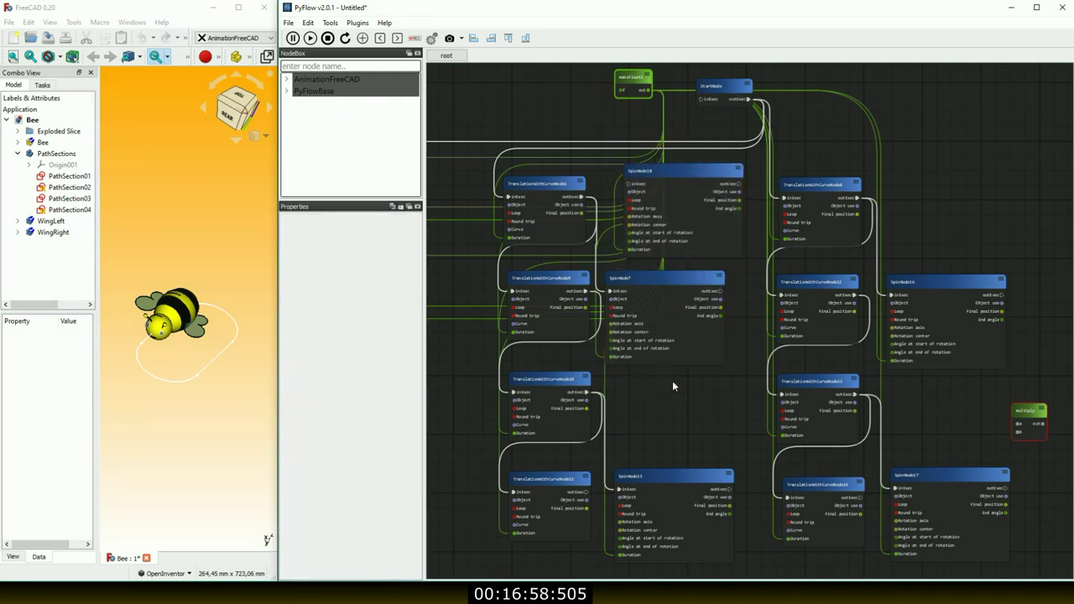
pyautogui.hotkey('ctrl', 'v')
pyautogui.moveTo(702, 372); pyautogui.dragTo(671, 386)
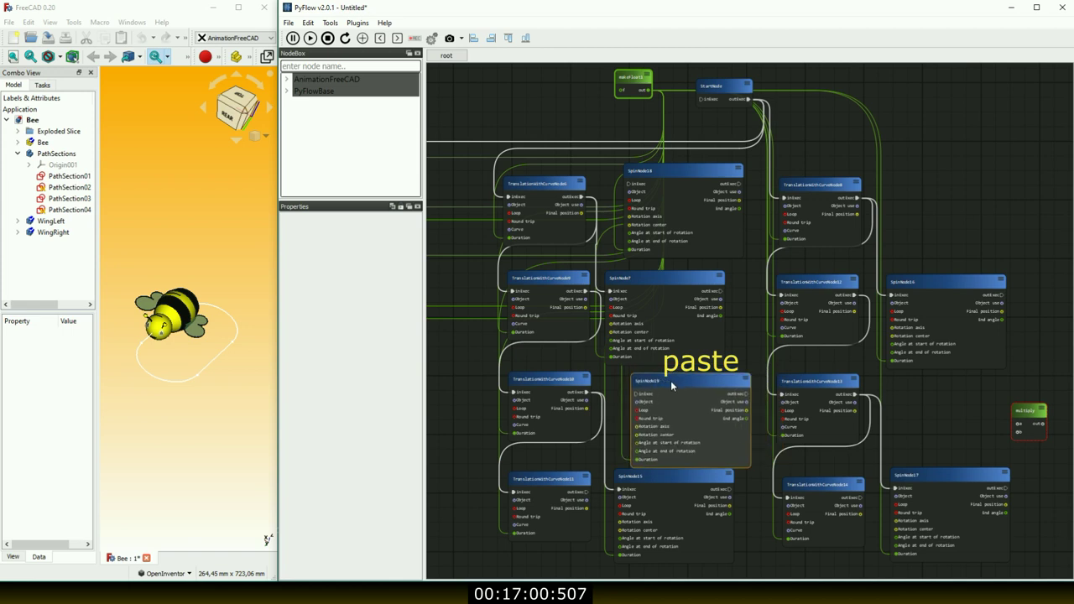
# - Duplicate SpinNode16 twice as SpinNode20 and SpinNode21 in the right column
pyautogui.click(927, 282)
pyautogui.hotkey('ctrl', 'c')
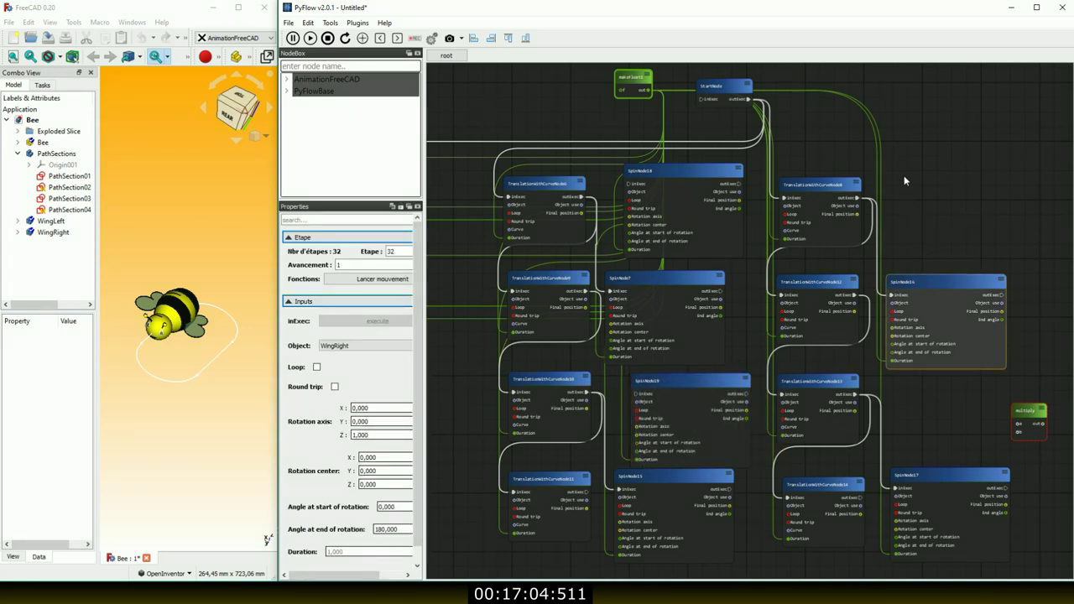
pyautogui.hotkey('ctrl', 'v')
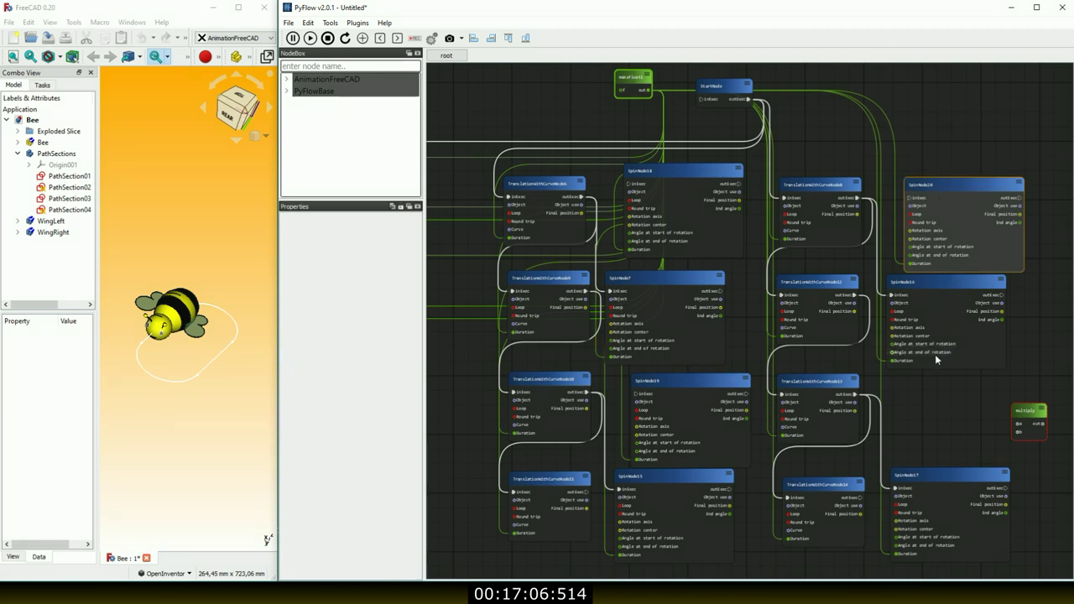
pyautogui.click(910, 383)
pyautogui.hotkey('ctrl', 'v')
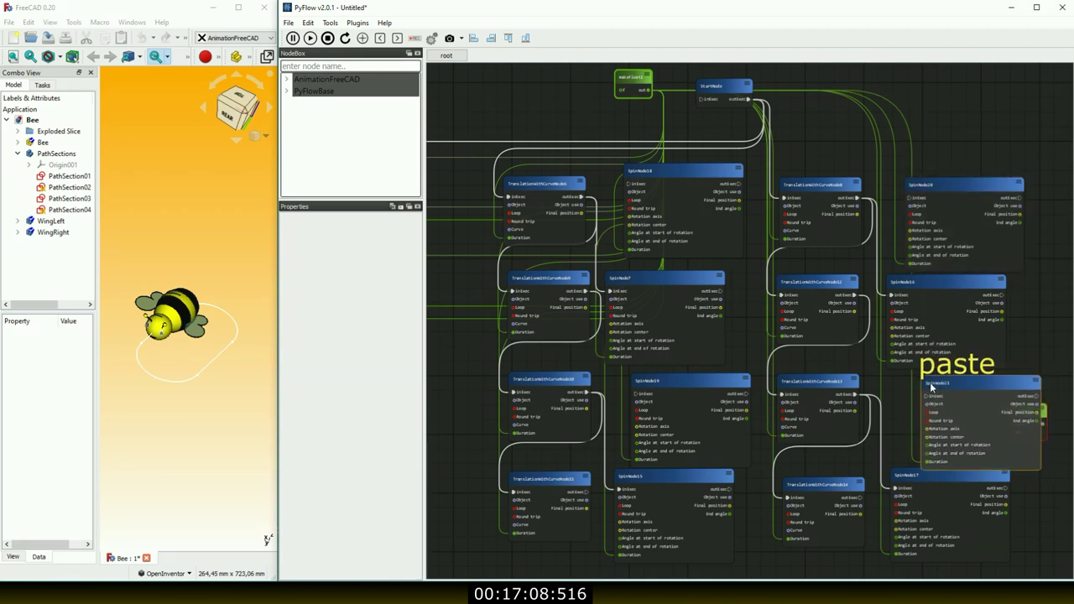
pyautogui.moveTo(965, 384); pyautogui.dragTo(929, 386)
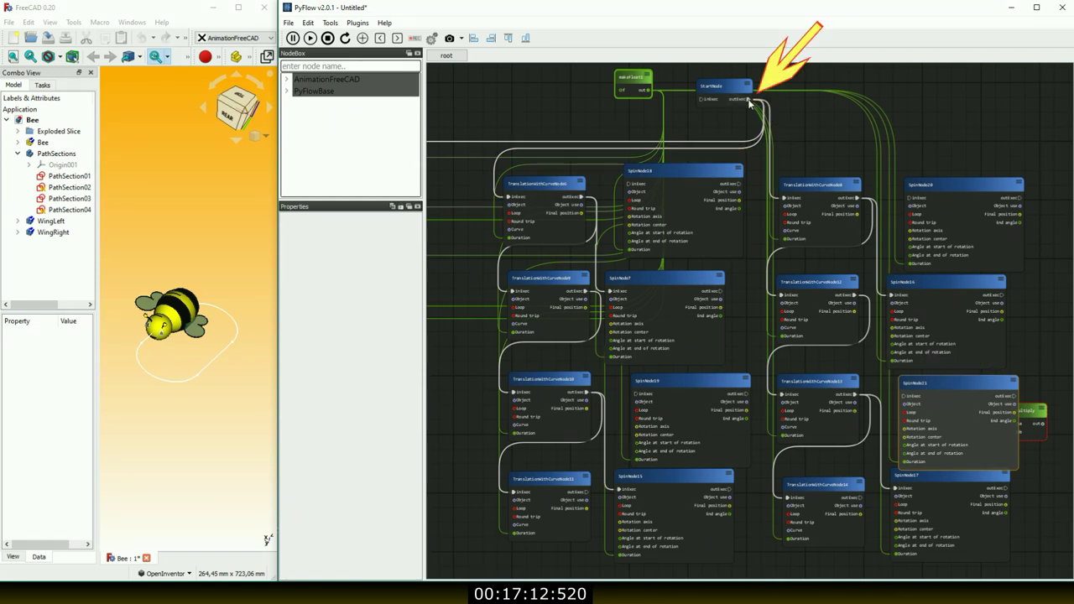
# - Wire StartNode's exec output to SpinNode18 and SpinNode20, and TranslationWithCurveNode9/12 to SpinNode19/21
pyautogui.moveTo(752, 119); pyautogui.dragTo(629, 187)
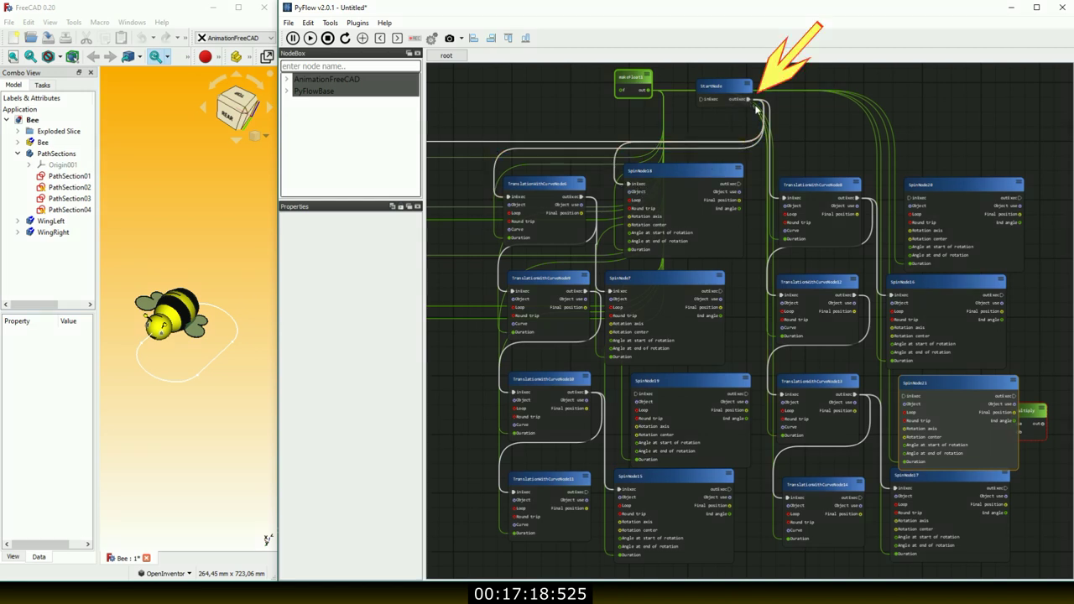
pyautogui.moveTo(755, 107); pyautogui.dragTo(910, 202)
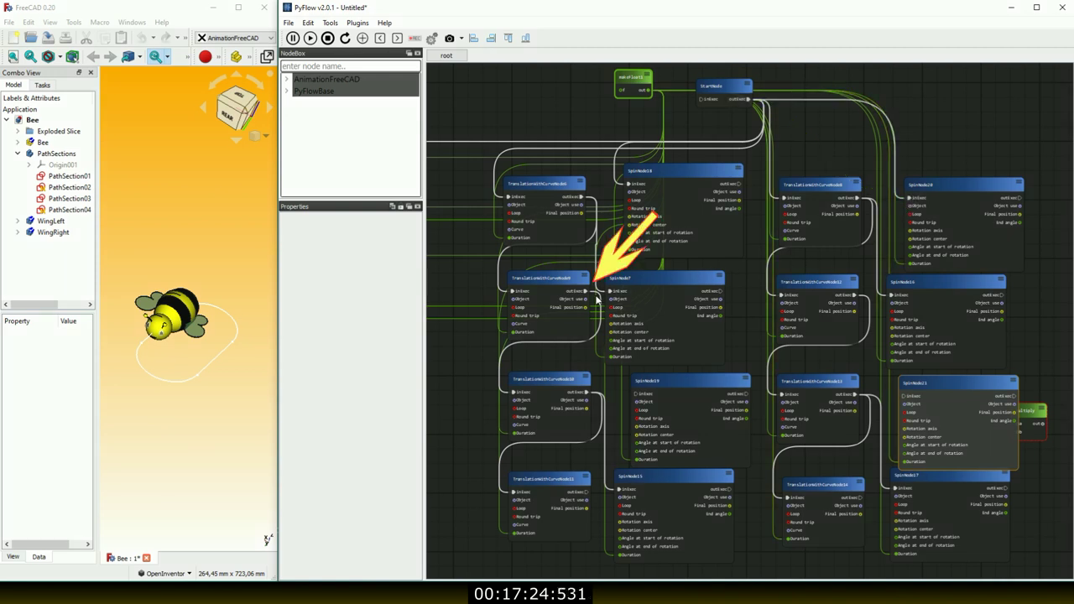
pyautogui.moveTo(589, 291); pyautogui.dragTo(635, 399)
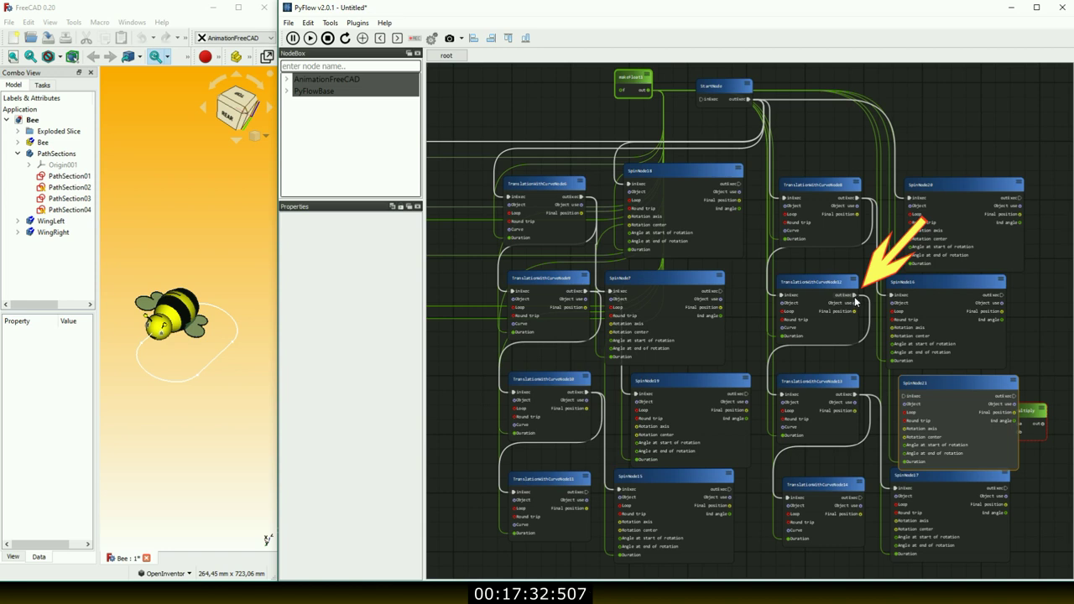
pyautogui.moveTo(857, 334); pyautogui.dragTo(905, 403)
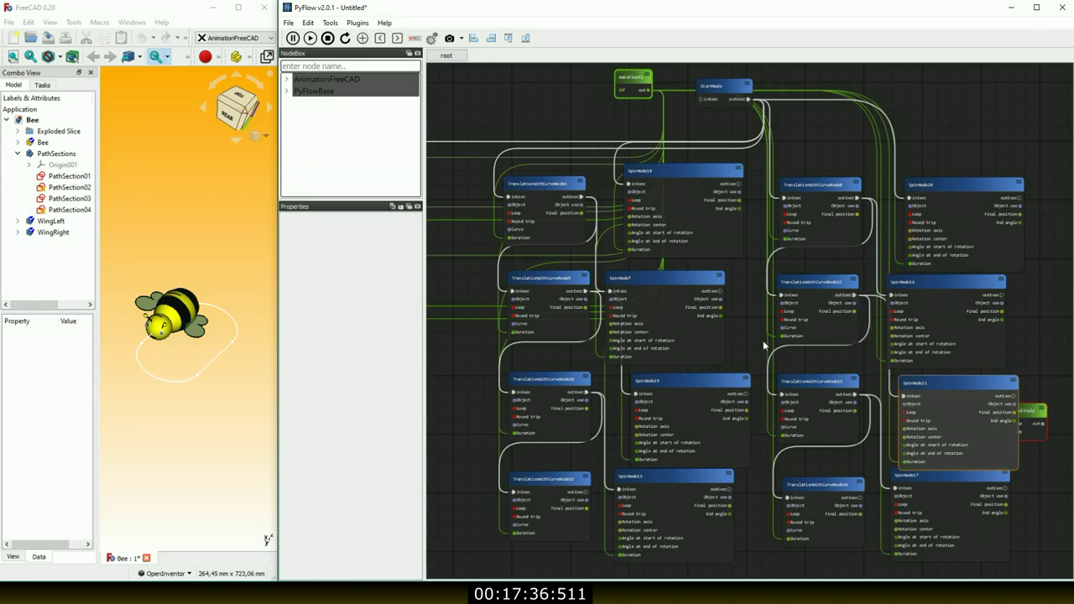
# - Collapse the eight translation nodes and the four original spin nodes to header bars
pyautogui.click(582, 182)
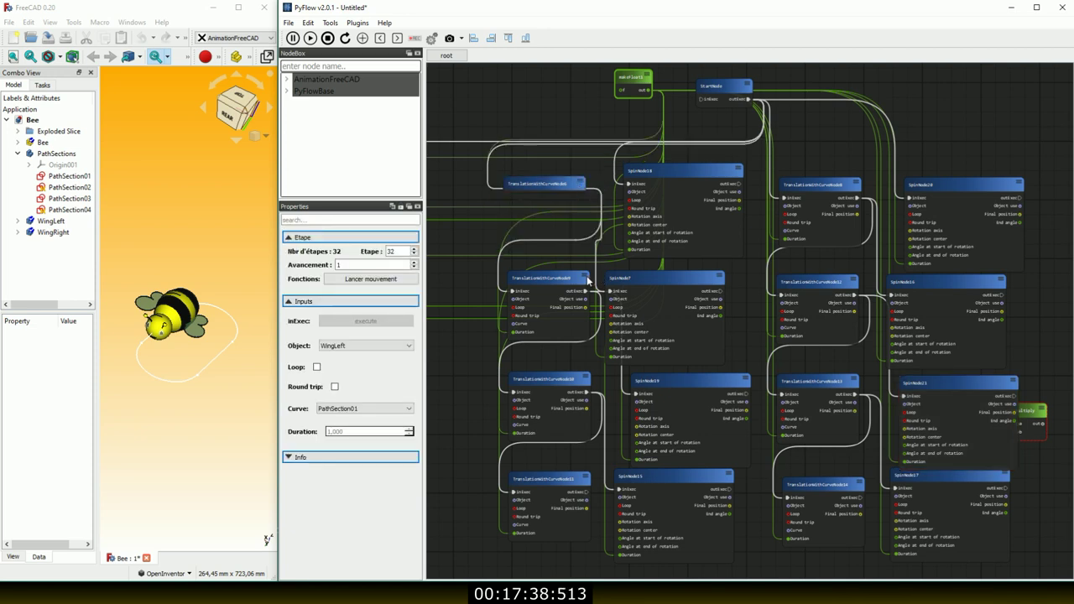
pyautogui.click(588, 279)
pyautogui.click(589, 379)
pyautogui.click(589, 479)
pyautogui.click(585, 478)
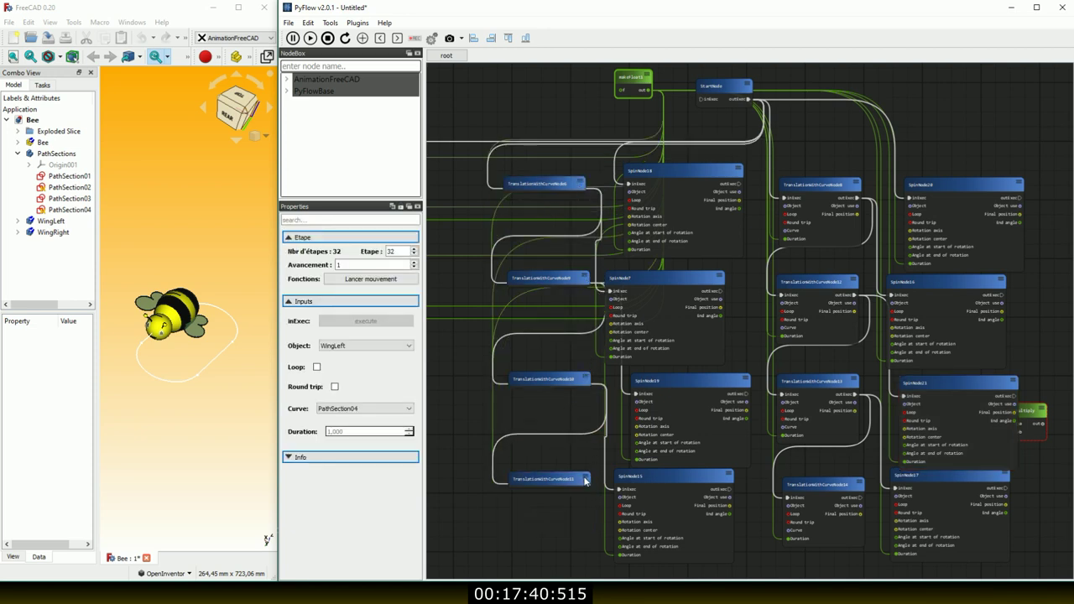
pyautogui.click(718, 281)
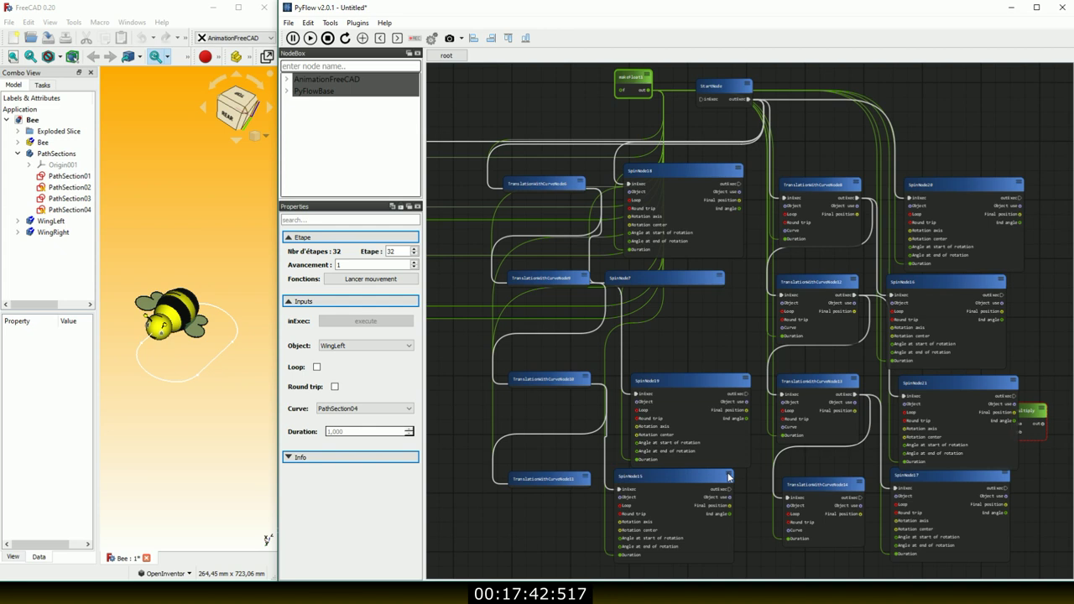
pyautogui.click(728, 476)
pyautogui.click(857, 184)
pyautogui.click(855, 282)
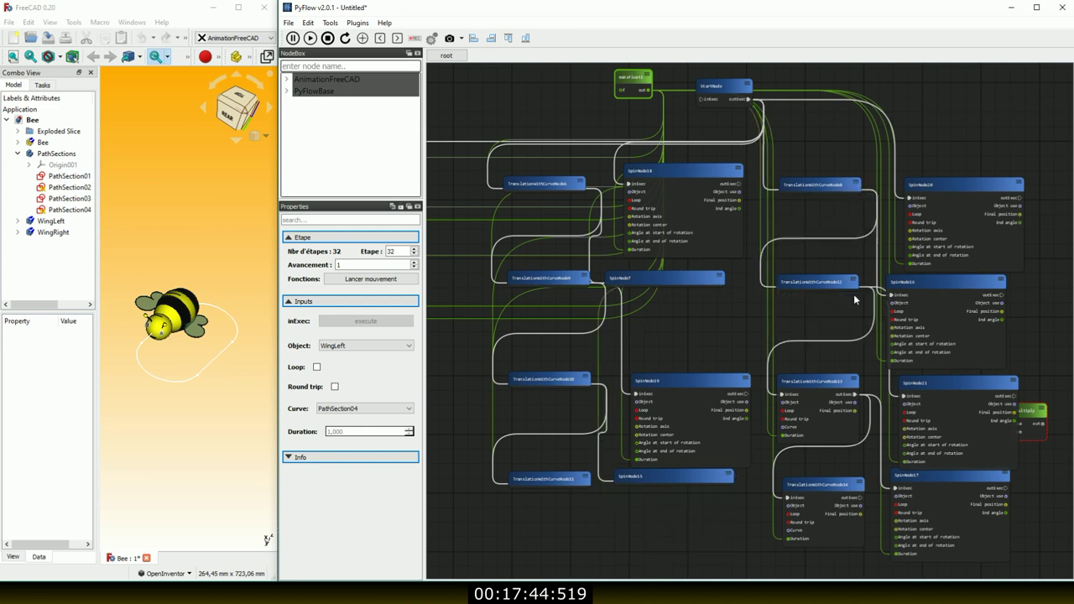
pyautogui.click(856, 381)
pyautogui.click(861, 484)
pyautogui.click(861, 484)
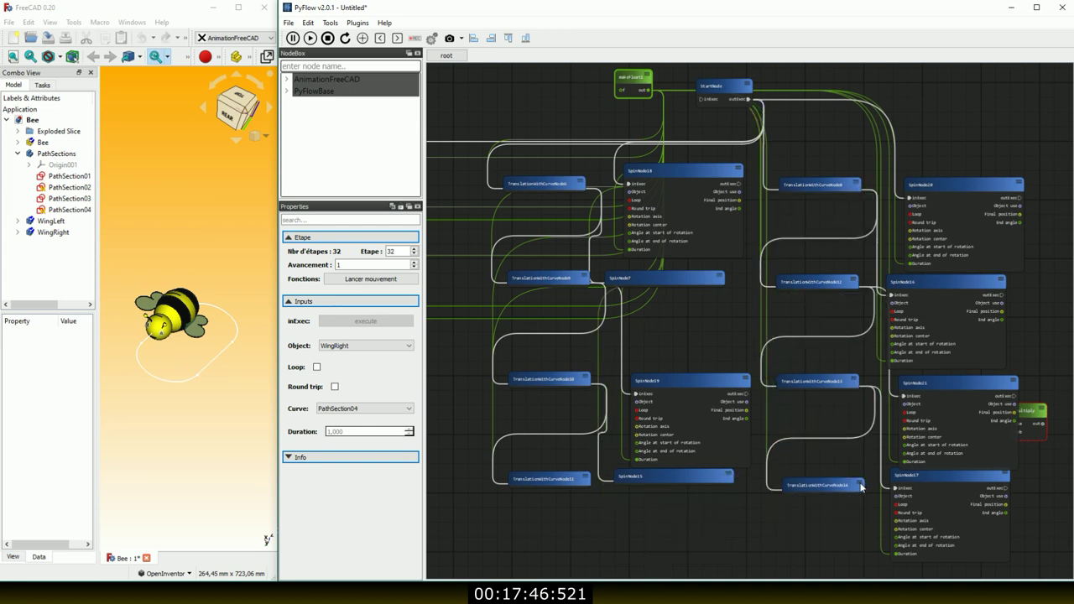
pyautogui.click(1002, 282)
pyautogui.click(1006, 476)
# - Gather the multiply node and SpinNode18–21 at the top, and shift the older nodes left
pyautogui.moveTo(987, 428)
pyautogui.mouseDown()
pyautogui.moveTo(894, 239)
pyautogui.moveTo(568, 92)
pyautogui.mouseUp()
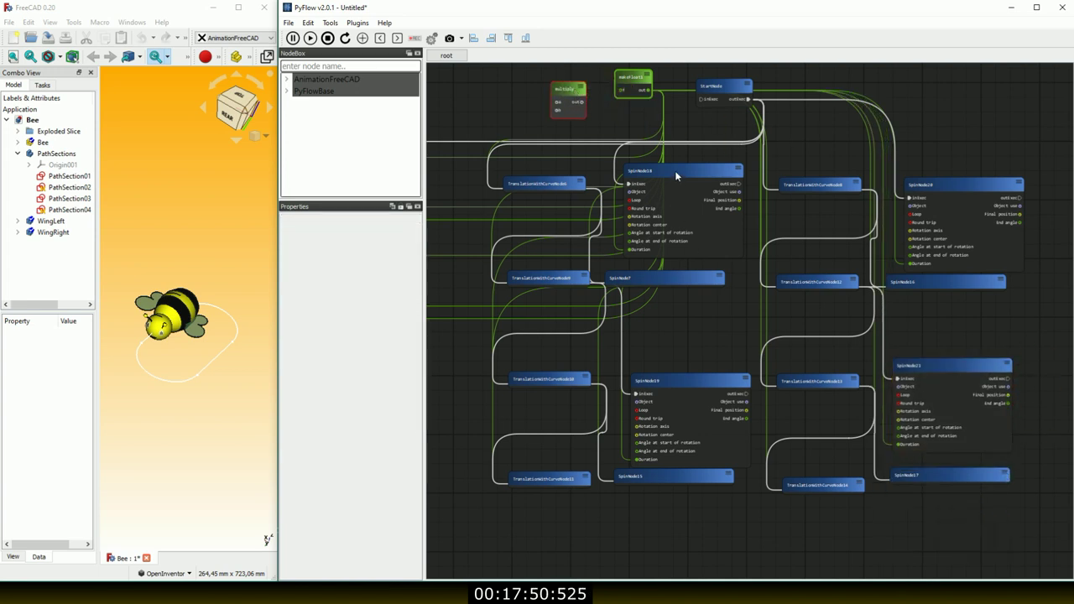
pyautogui.moveTo(675, 172); pyautogui.dragTo(929, 90)
pyautogui.moveTo(954, 189); pyautogui.dragTo(1017, 122)
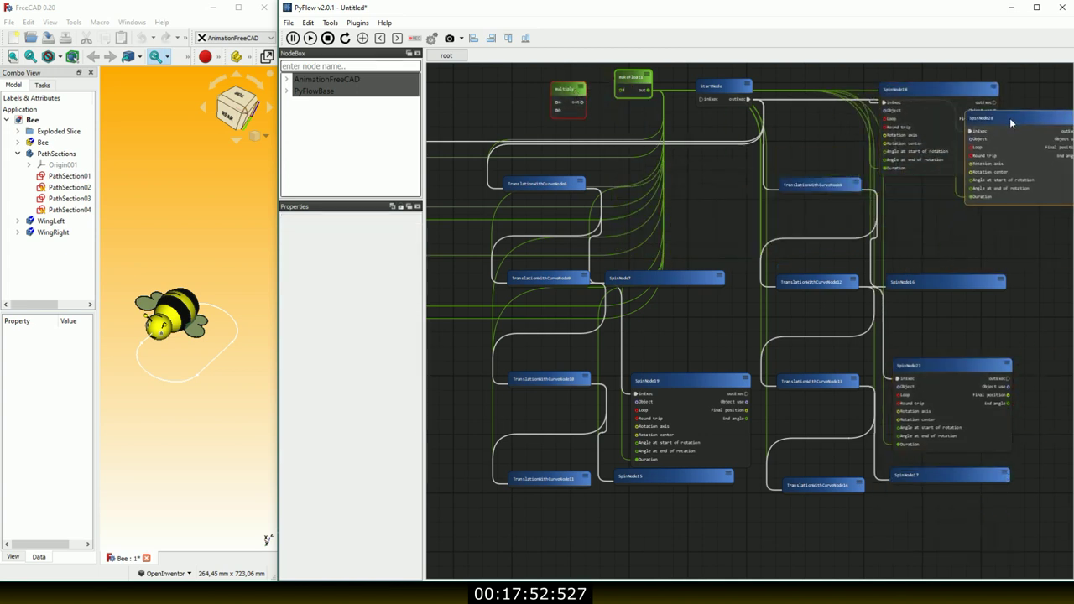
pyautogui.moveTo(671, 381); pyautogui.dragTo(933, 143)
pyautogui.moveTo(957, 366)
pyautogui.mouseDown()
pyautogui.moveTo(1002, 320)
pyautogui.moveTo(1003, 151)
pyautogui.mouseUp()
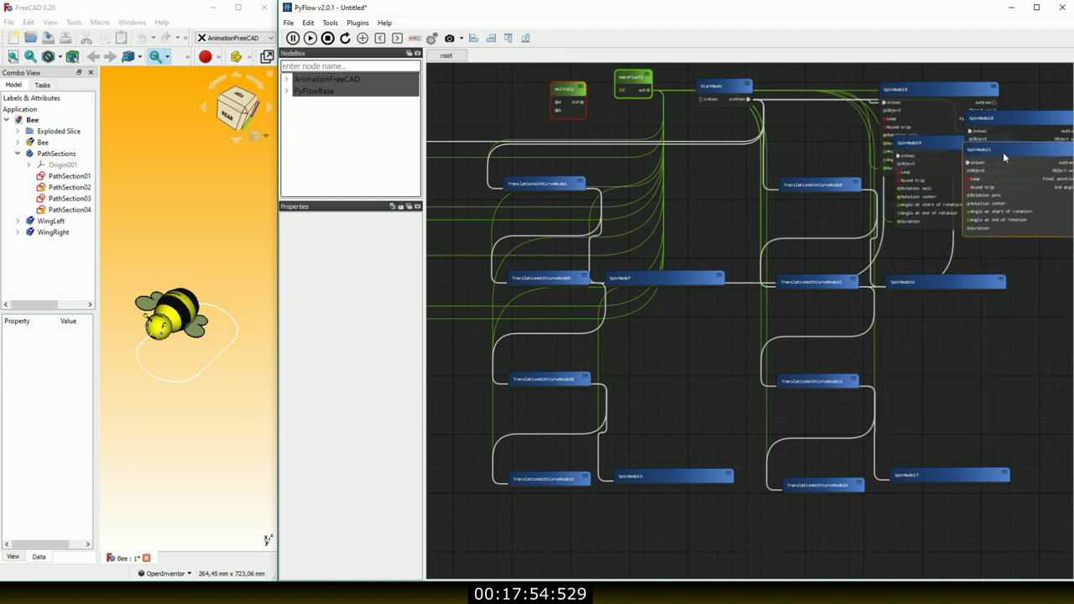
pyautogui.moveTo(459, 174)
pyautogui.mouseDown()
pyautogui.moveTo(946, 479)
pyautogui.moveTo(1022, 545)
pyautogui.moveTo(1020, 534)
pyautogui.mouseUp()
pyautogui.moveTo(977, 290)
pyautogui.mouseDown()
pyautogui.moveTo(863, 320)
pyautogui.moveTo(446, 269)
pyautogui.mouseUp()
# - Shift the multiply, makeFloat, StartNode and SpinNode18 nodes further left
pyautogui.moveTo(915, 95); pyautogui.dragTo(846, 106)
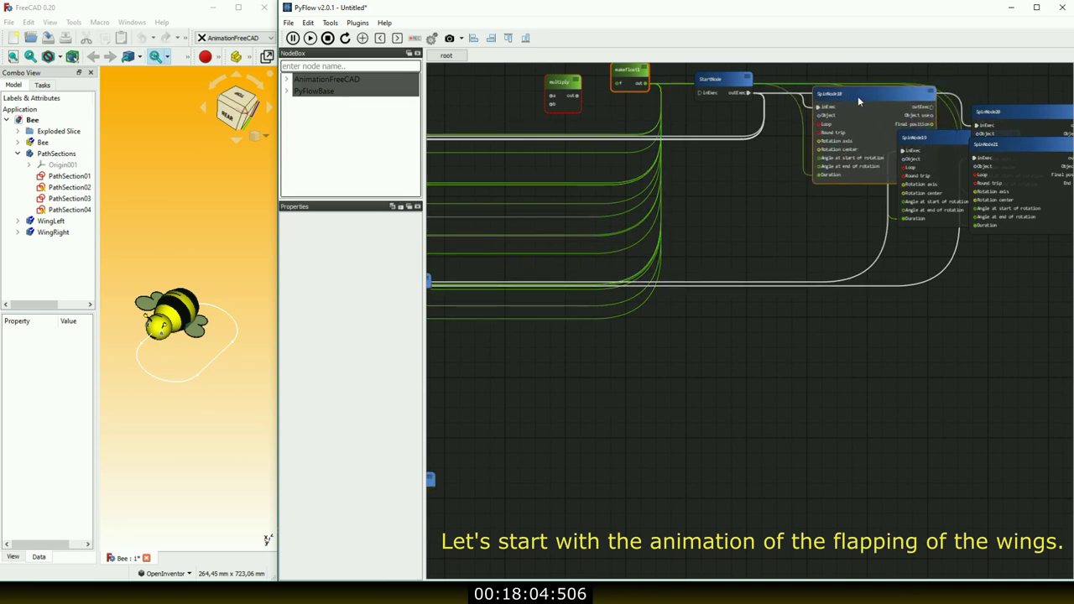
pyautogui.moveTo(561, 82); pyautogui.dragTo(468, 82)
pyautogui.moveTo(622, 71); pyautogui.dragTo(528, 87)
pyautogui.moveTo(722, 79); pyautogui.dragTo(624, 82)
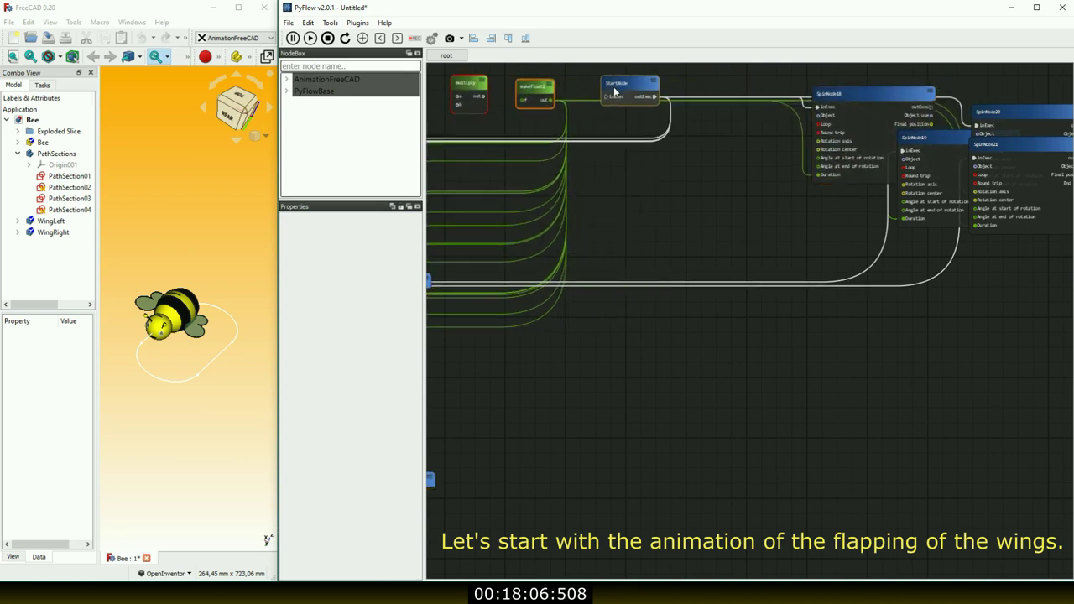
pyautogui.moveTo(864, 91); pyautogui.dragTo(644, 152)
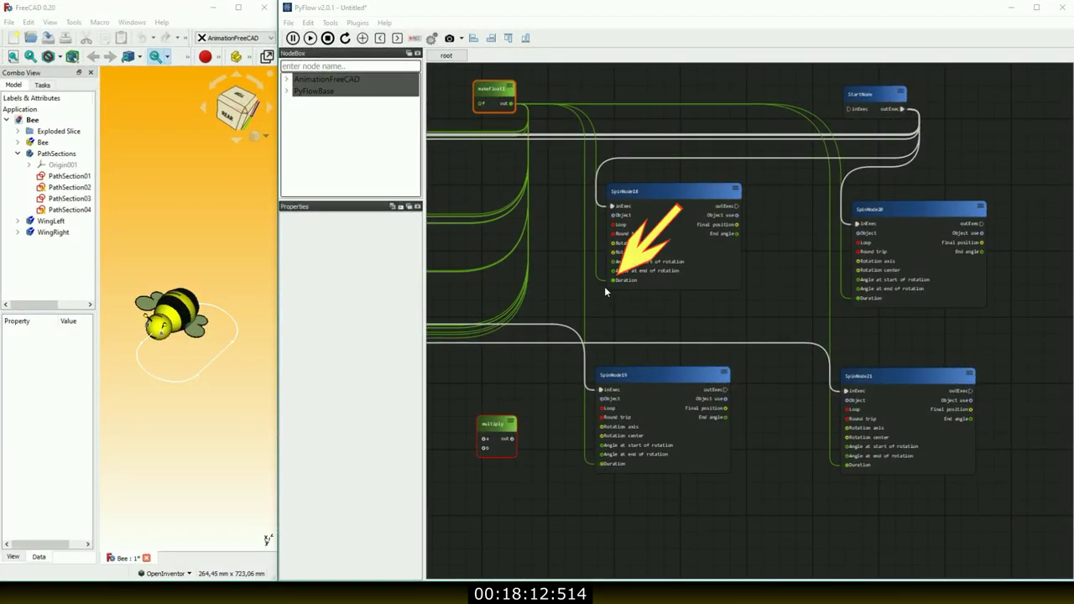
# - Disconnect the old wires feeding the Duration pins of SpinNode18, SpinNode20 and SpinNode21
pyautogui.moveTo(602, 280); pyautogui.dragTo(565, 274)
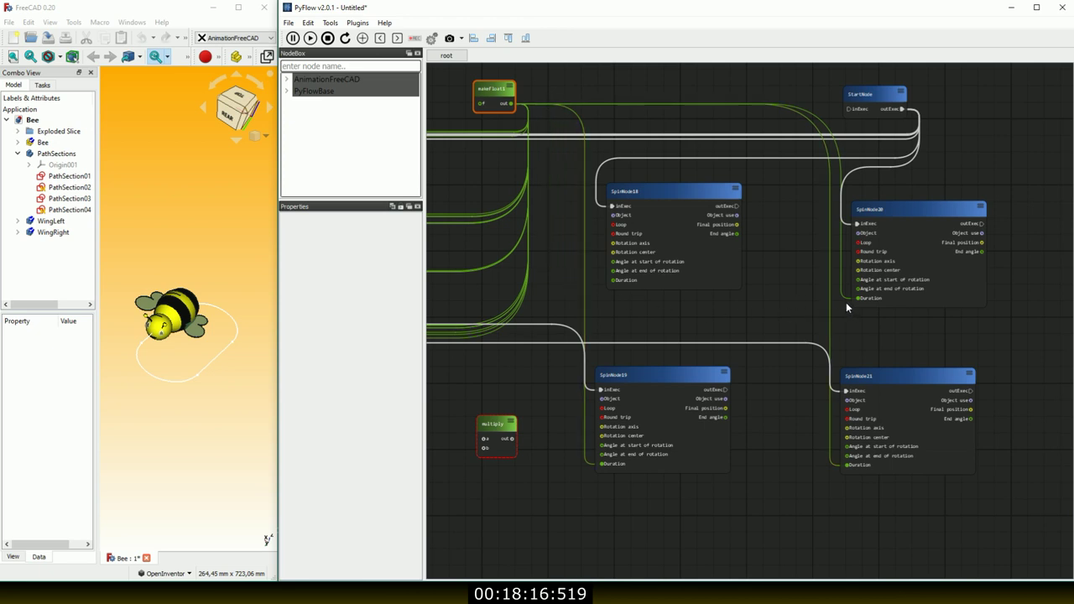
pyautogui.moveTo(845, 299); pyautogui.dragTo(799, 291)
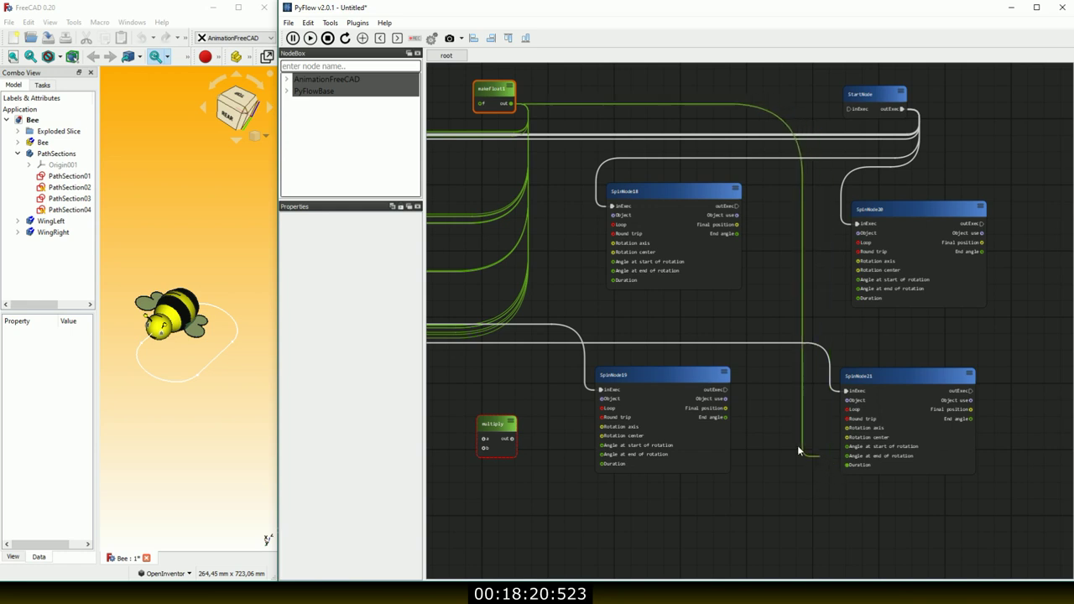
pyautogui.moveTo(834, 464); pyautogui.dragTo(751, 425)
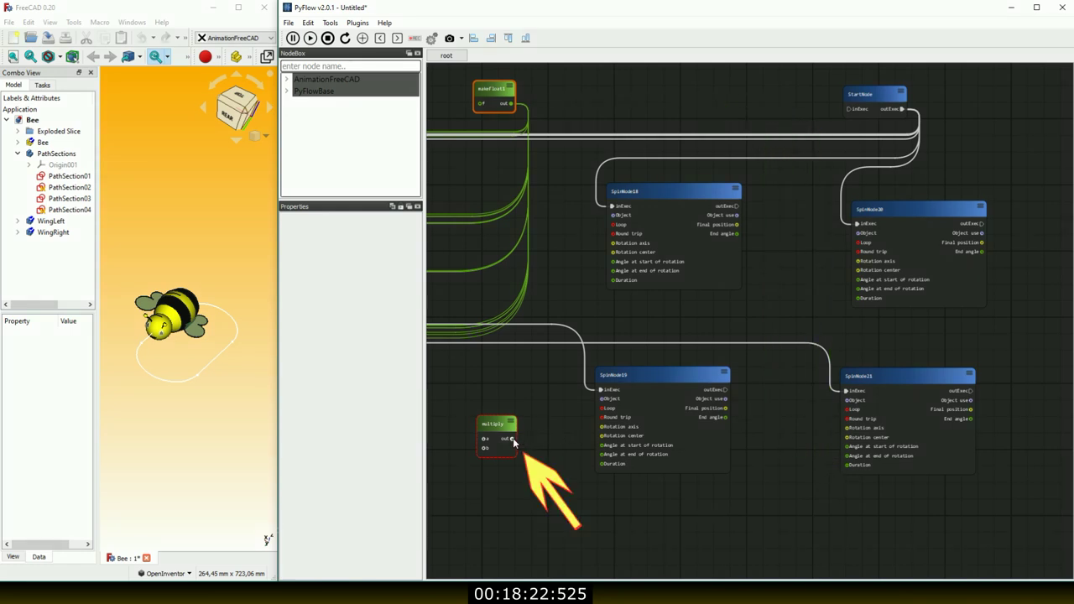
# - Connect the multiply output to the Duration pins of SpinNode18, 19, 20 and 21
pyautogui.moveTo(511, 438); pyautogui.dragTo(613, 279)
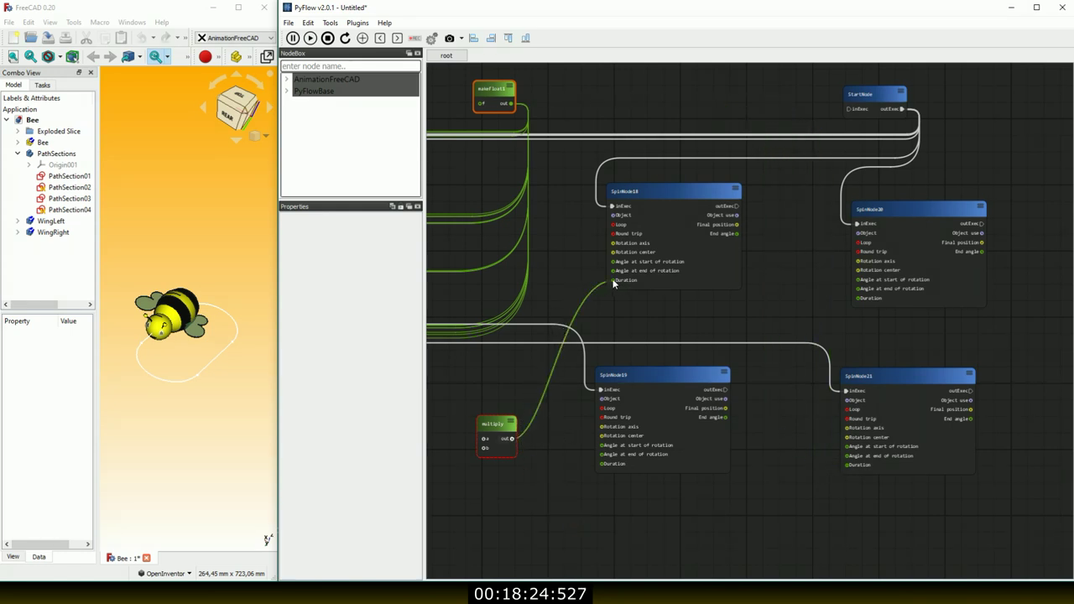
pyautogui.moveTo(588, 466); pyautogui.dragTo(602, 463)
pyautogui.moveTo(512, 439); pyautogui.dragTo(858, 298)
pyautogui.moveTo(512, 439); pyautogui.dragTo(846, 464)
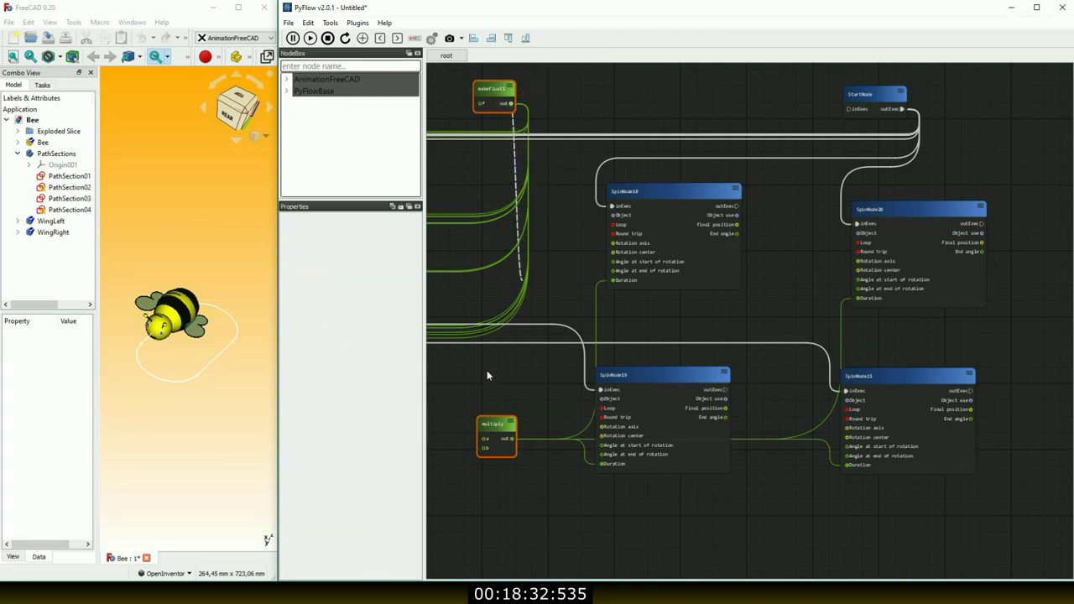
pyautogui.moveTo(535, 135); pyautogui.dragTo(484, 443)
pyautogui.click(492, 425)
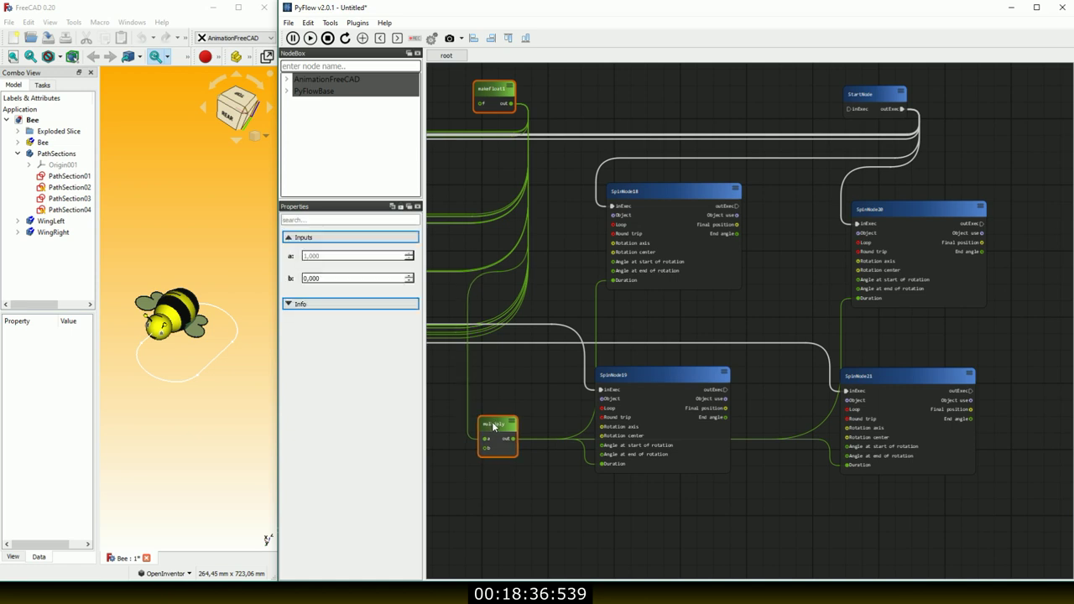
pyautogui.moveTo(352, 278); pyautogui.dragTo(274, 266)
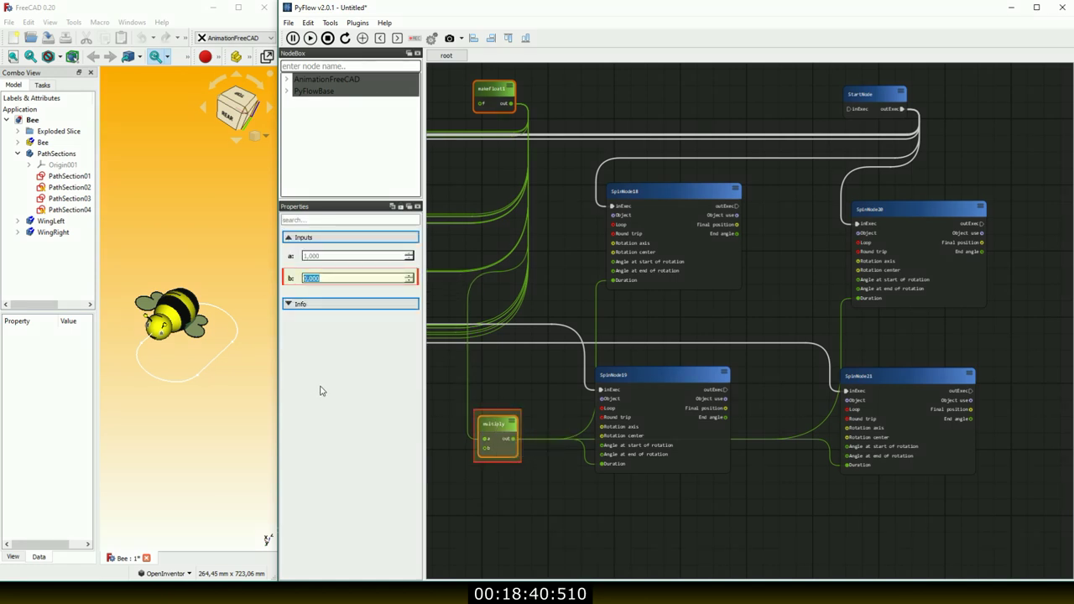
pyautogui.click(495, 497)
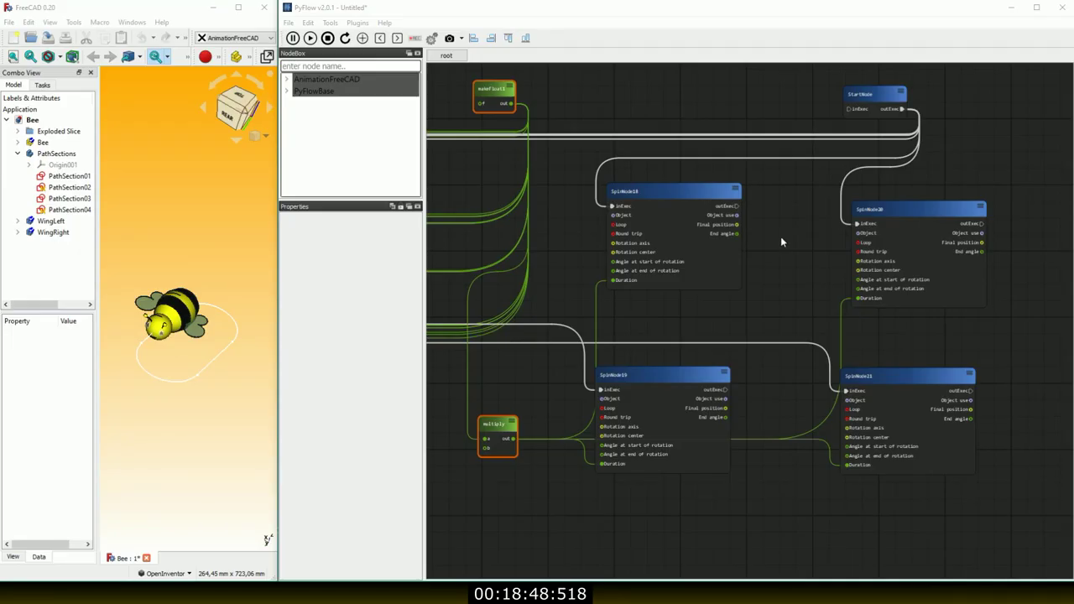
pyautogui.click(675, 190)
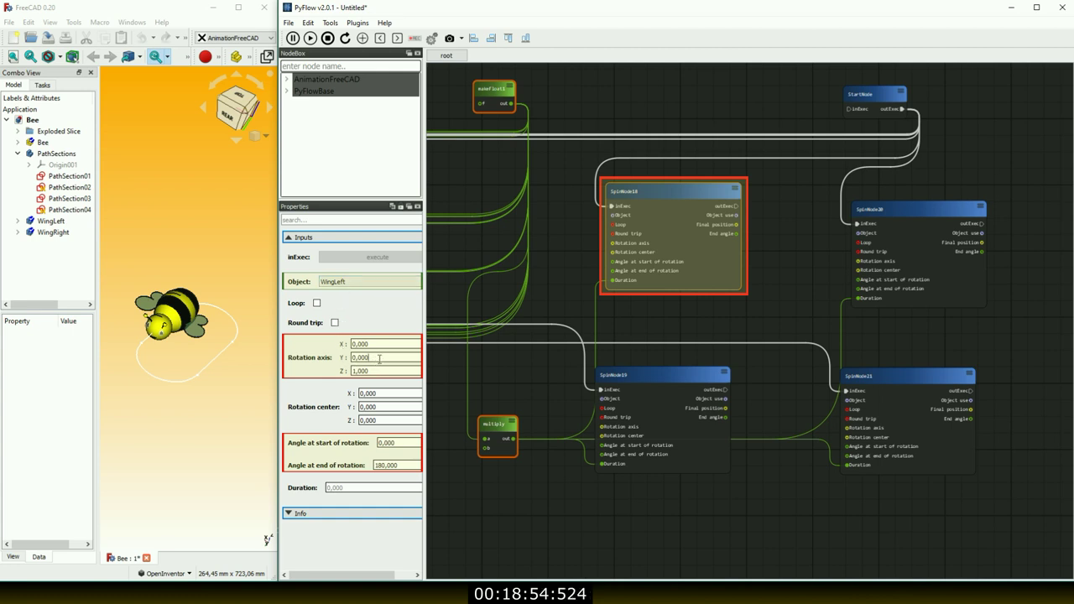
# - Set SpinNode18's rotation axis to (0, 1, 0) and its end angle to -20
pyautogui.write('1')
pyautogui.press('Tab')
pyautogui.write('0')
pyautogui.moveTo(398, 465); pyautogui.dragTo(359, 462)
pyautogui.write('-20')
pyautogui.click(501, 538)
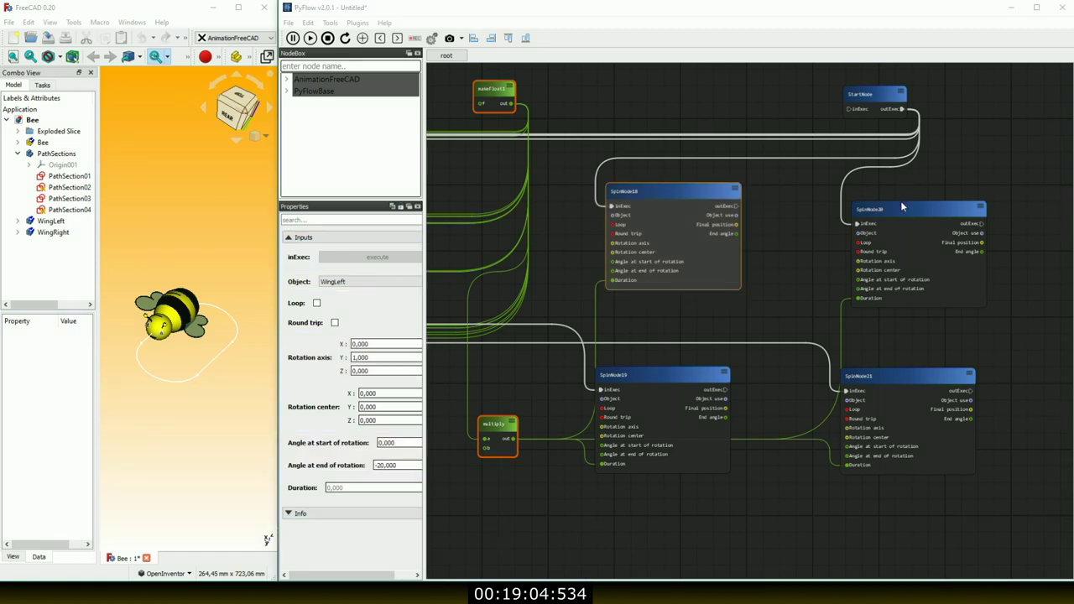
# - Give SpinNode20 rotation axis (0, 1, 0) and end angle 20
pyautogui.click(901, 208)
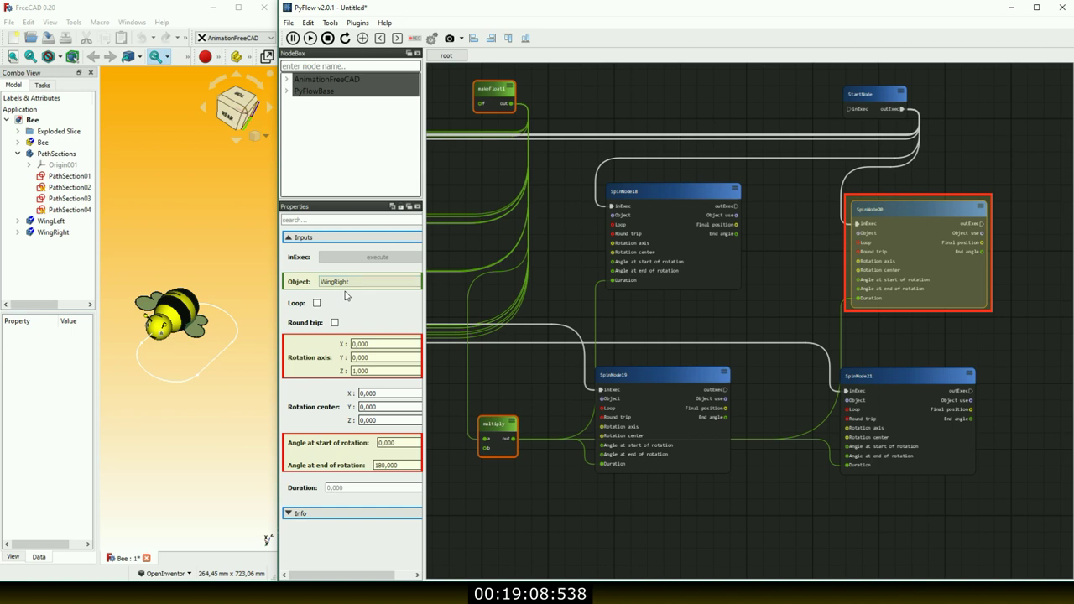
pyautogui.click(383, 357)
pyautogui.press('Up')
pyautogui.click(384, 375)
pyautogui.press('Down')
pyautogui.doubleClick(382, 465)
pyautogui.write('20')
pyautogui.click(482, 537)
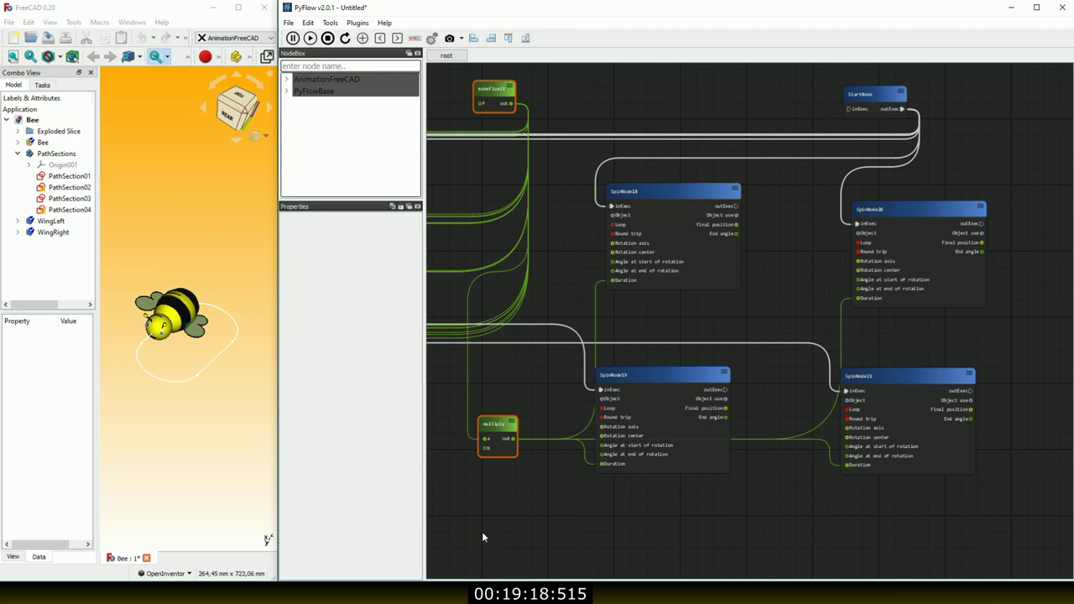
pyautogui.click(687, 373)
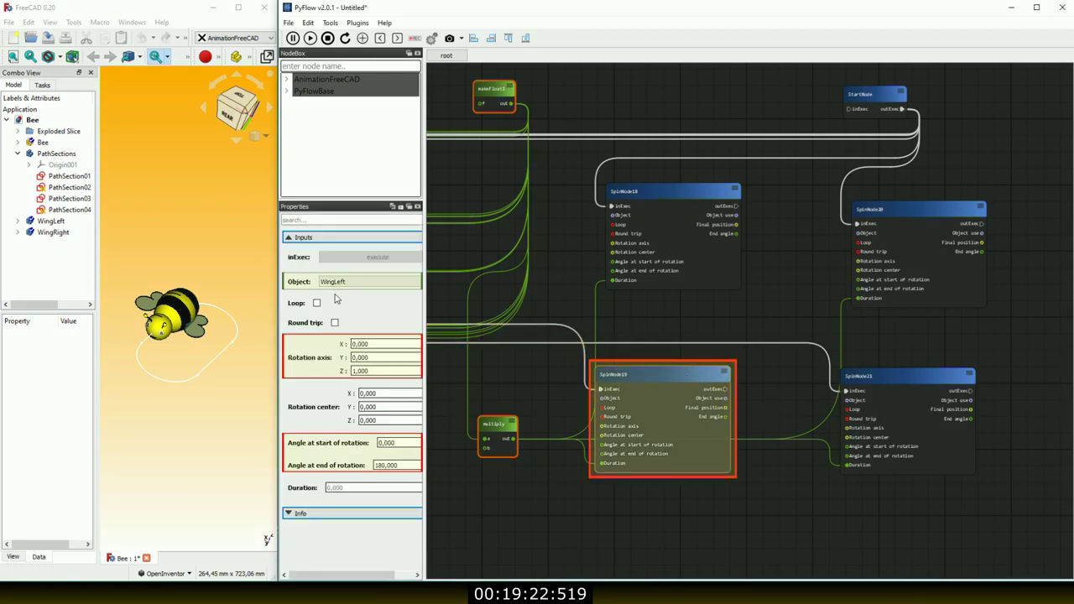
# - Set SpinNode19 to axis (0, 1, 0) with start angle 180 and end angle 200
pyautogui.doubleClick(356, 358)
pyautogui.write('1')
pyautogui.press('Tab')
pyautogui.write('0')
pyautogui.doubleClick(403, 445)
pyautogui.write('180')
pyautogui.press('Return')
pyautogui.doubleClick(407, 465)
pyautogui.write('200')
pyautogui.press('Return')
pyautogui.click(473, 519)
# - Set SpinNode21 to axis (0, 1, 0) with start angle 180 and end angle 160
pyautogui.click(907, 379)
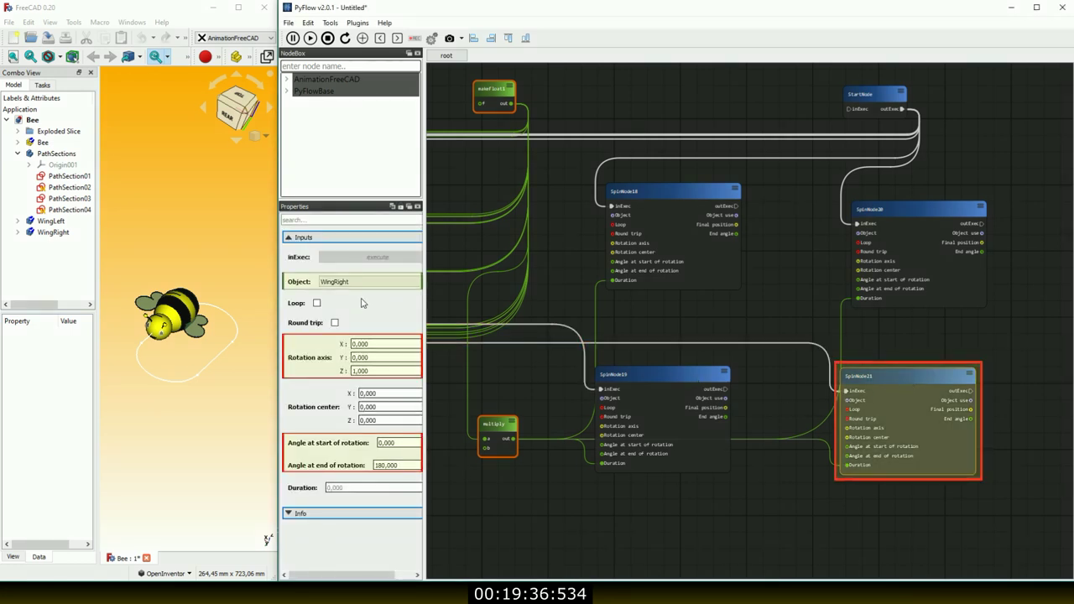
pyautogui.doubleClick(361, 358)
pyautogui.write('1')
pyautogui.doubleClick(356, 371)
pyautogui.write('0')
pyautogui.doubleClick(379, 440)
pyautogui.write('180')
pyautogui.doubleClick(386, 465)
pyautogui.write('160')
pyautogui.click(481, 512)
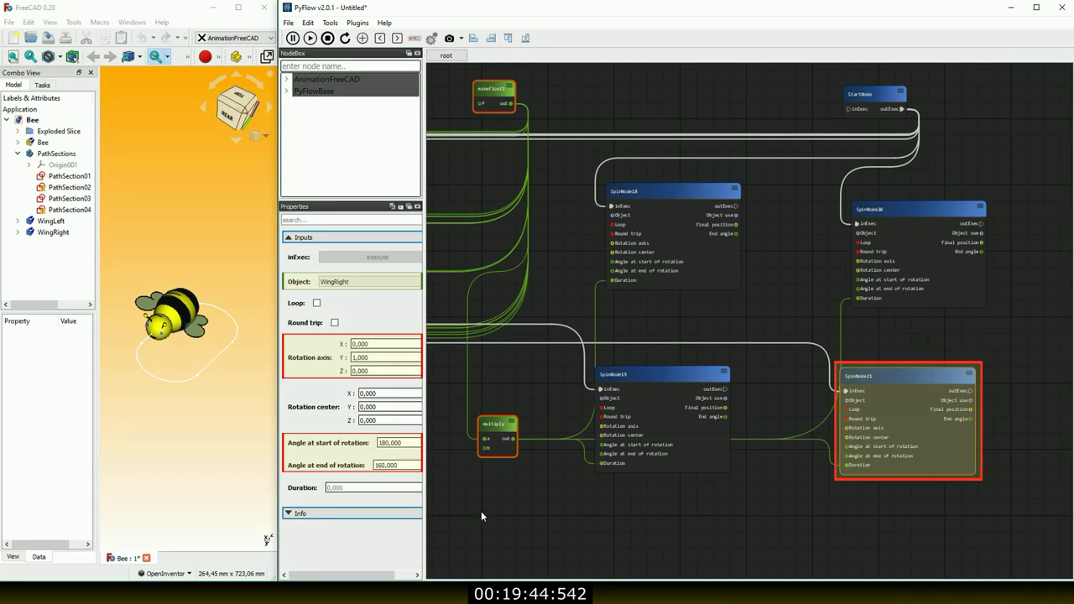
pyautogui.click(477, 516)
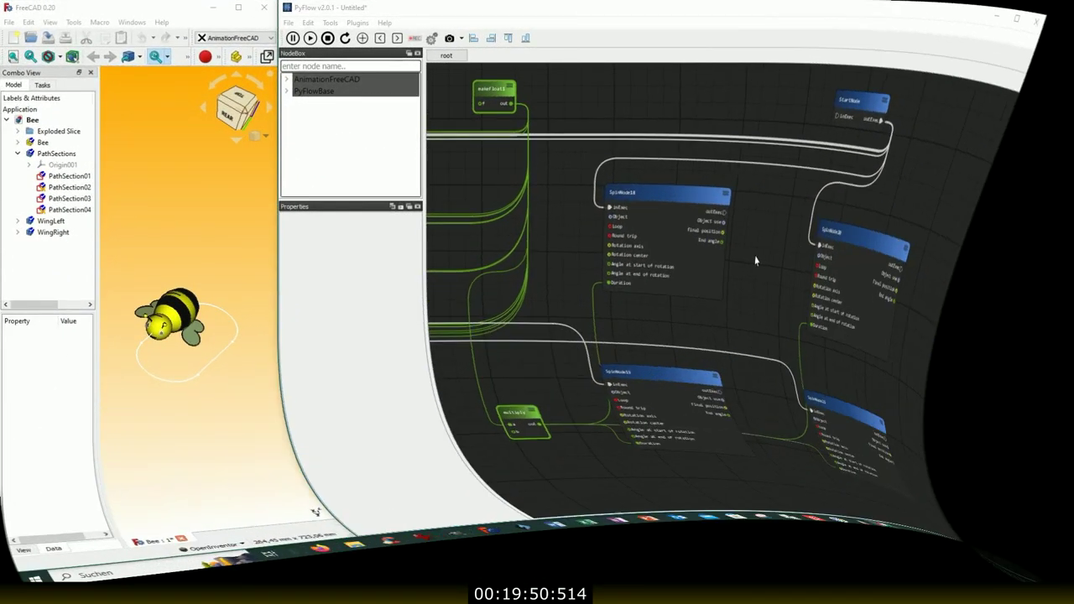
# - Turn the FreeCAD view to REAR and execute the graph from StartNode to animate the wings
pyautogui.click(868, 107)
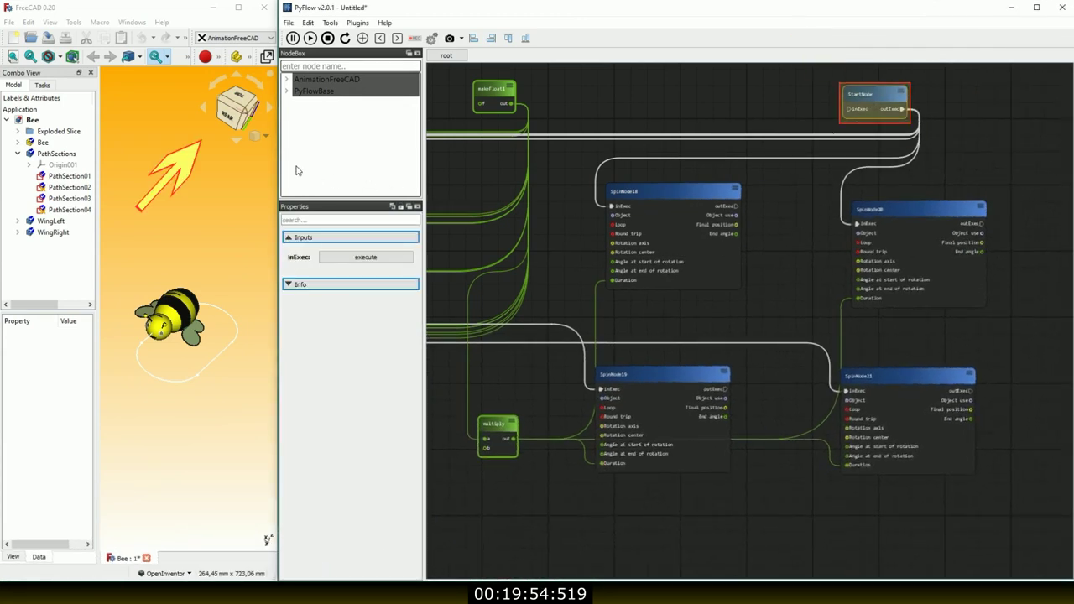
pyautogui.click(230, 118)
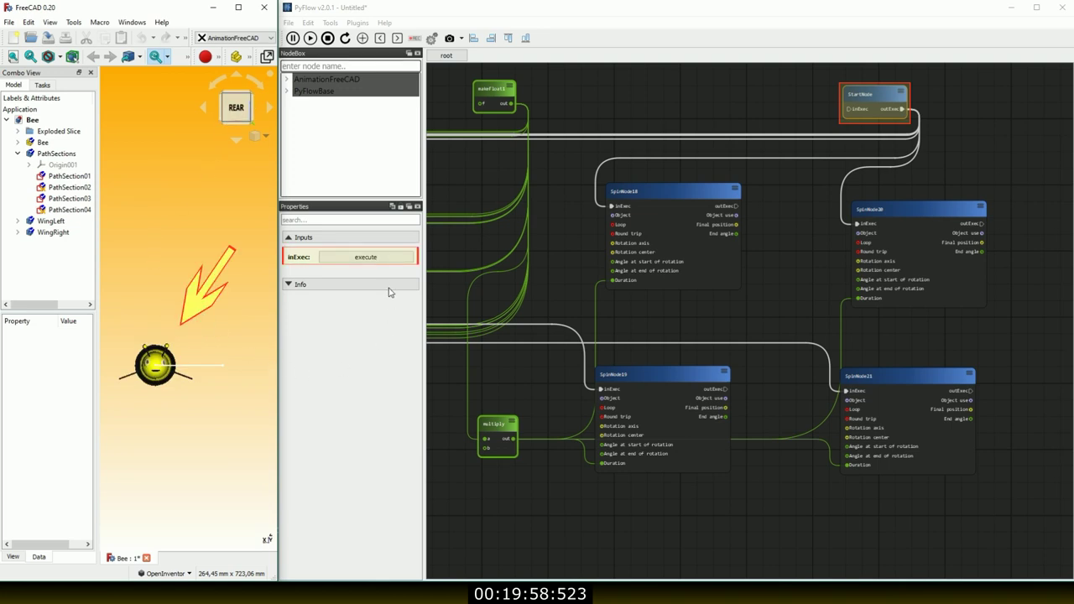
pyautogui.click(367, 259)
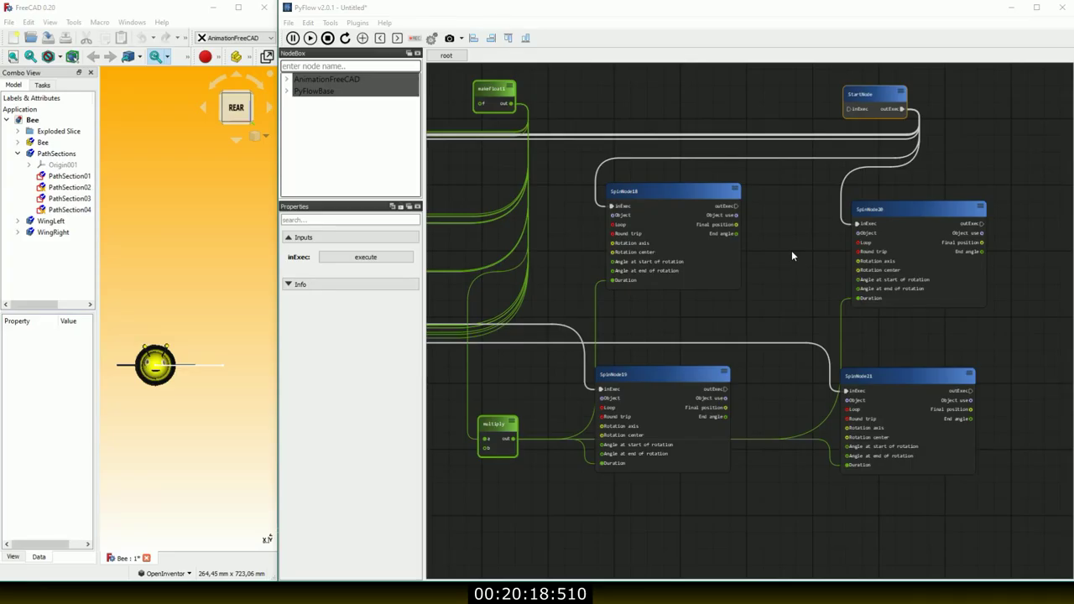
# - Copy and paste SpinNode18, 20, 19 and 21 as SpinNode22–25
pyautogui.click(792, 252)
pyautogui.click(675, 192)
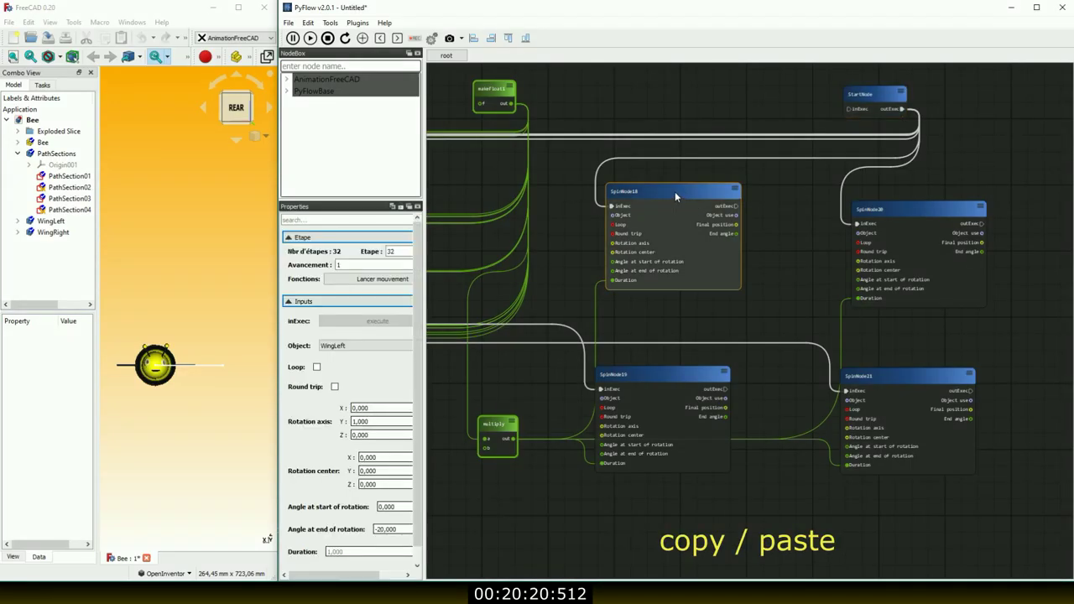
pyautogui.hotkey('ctrl', 'c')
pyautogui.hotkey('ctrl', 'v')
pyautogui.click(919, 214)
pyautogui.hotkey('ctrl', 'c')
pyautogui.hotkey('ctrl', 'v')
pyautogui.click(648, 369)
pyautogui.hotkey('ctrl', 'c')
pyautogui.hotkey('ctrl', 'v')
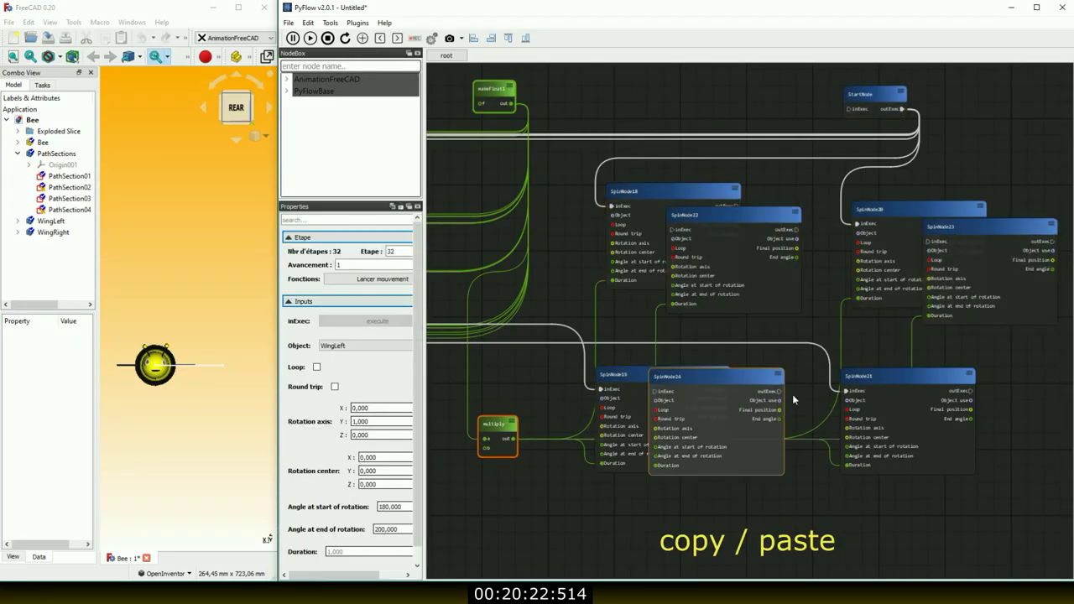
pyautogui.click(883, 378)
pyautogui.hotkey('ctrl', 'c')
pyautogui.hotkey('ctrl', 'v')
# - Arrange each pasted copy just below its original spin node
pyautogui.moveTo(745, 385); pyautogui.dragTo(745, 401)
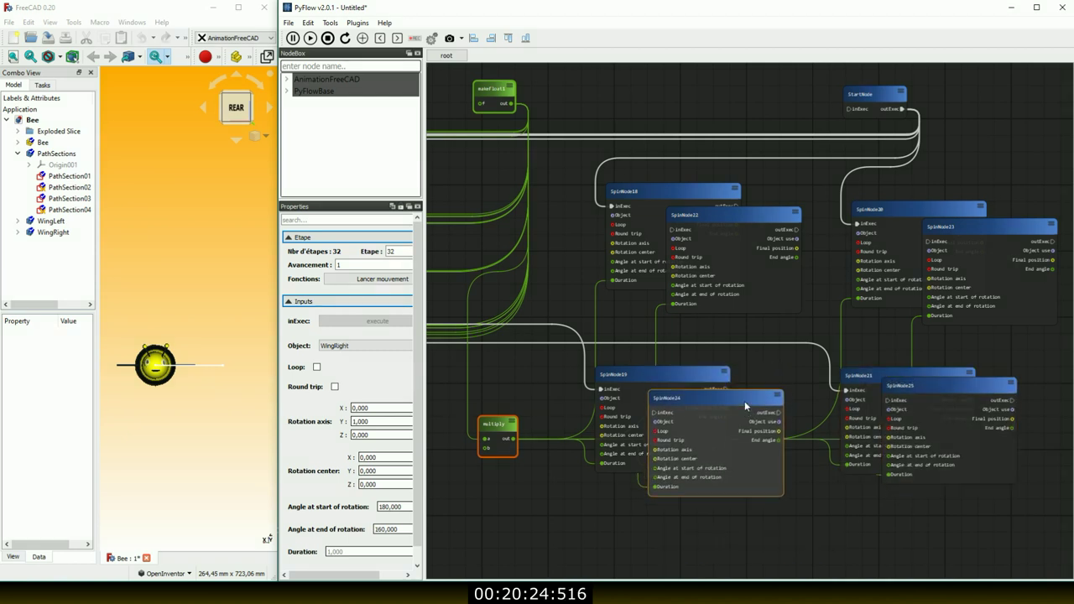
pyautogui.moveTo(756, 216); pyautogui.dragTo(755, 223)
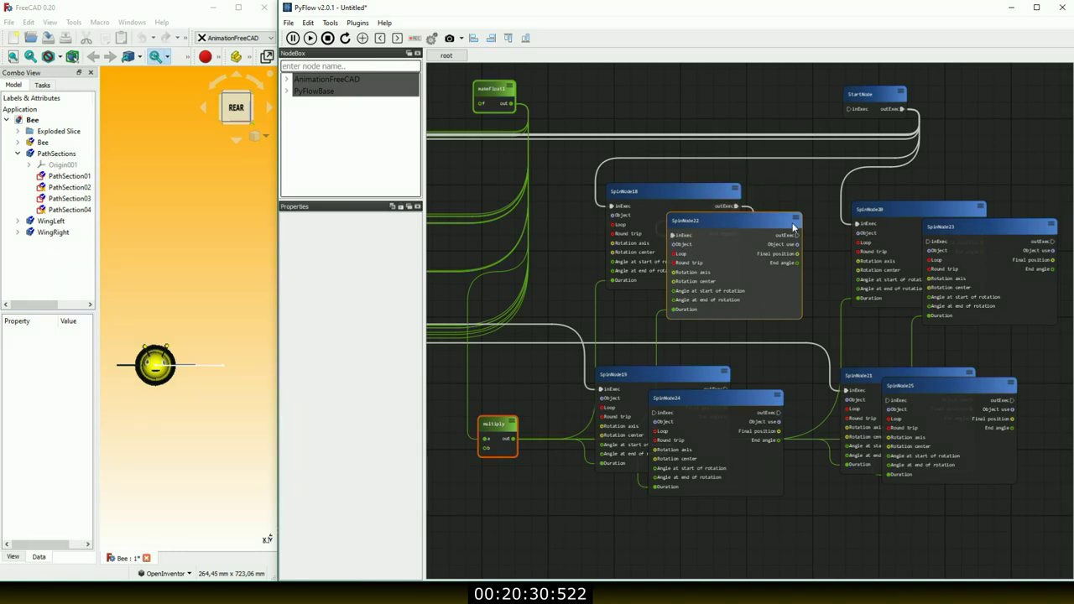
pyautogui.moveTo(793, 227); pyautogui.dragTo(798, 252)
pyautogui.moveTo(975, 226); pyautogui.dragTo(965, 247)
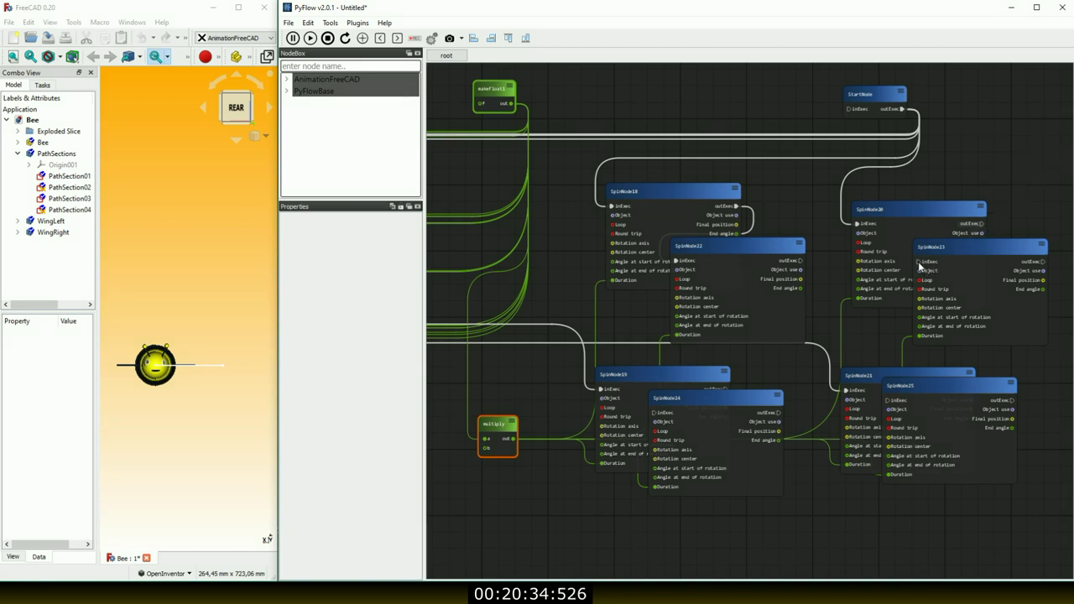
pyautogui.moveTo(776, 396); pyautogui.dragTo(782, 430)
pyautogui.moveTo(954, 277); pyautogui.dragTo(960, 294)
pyautogui.moveTo(915, 386)
pyautogui.mouseDown()
pyautogui.moveTo(925, 436)
pyautogui.moveTo(920, 395)
pyautogui.mouseUp()
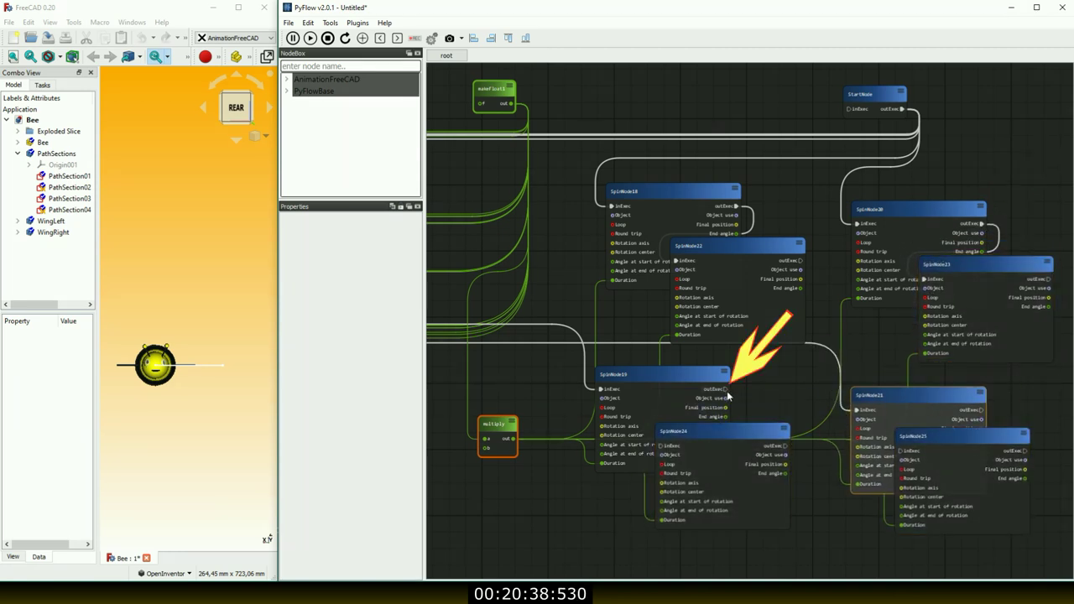
# - Chain SpinNode24 to run after SpinNode19 and SpinNode25 after SpinNode21
pyautogui.moveTo(715, 434); pyautogui.dragTo(715, 440)
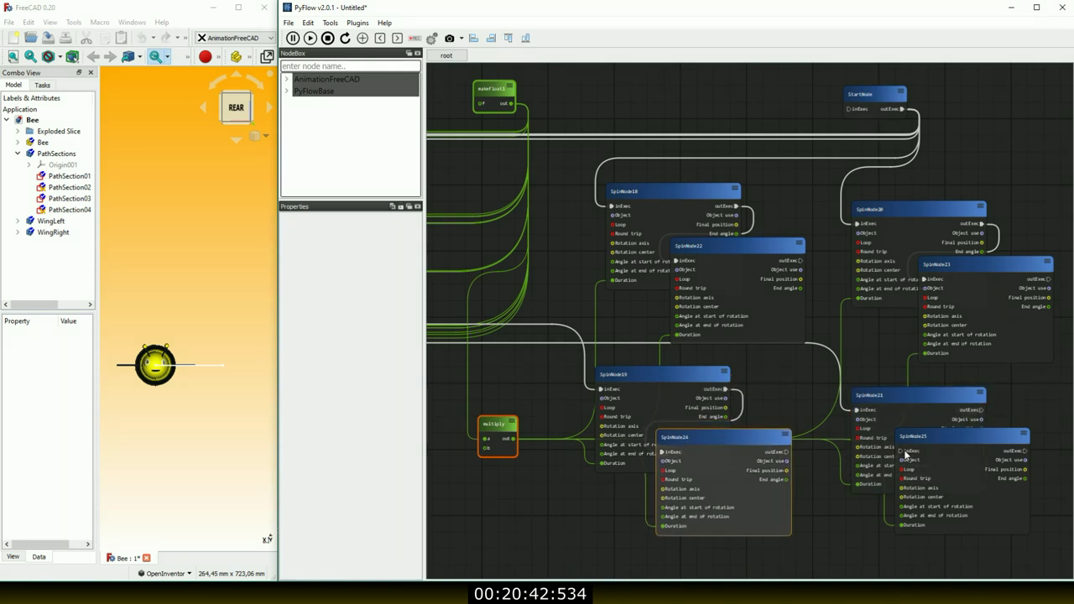
pyautogui.moveTo(903, 458)
pyautogui.mouseDown()
pyautogui.moveTo(980, 428)
pyautogui.moveTo(996, 474)
pyautogui.mouseUp()
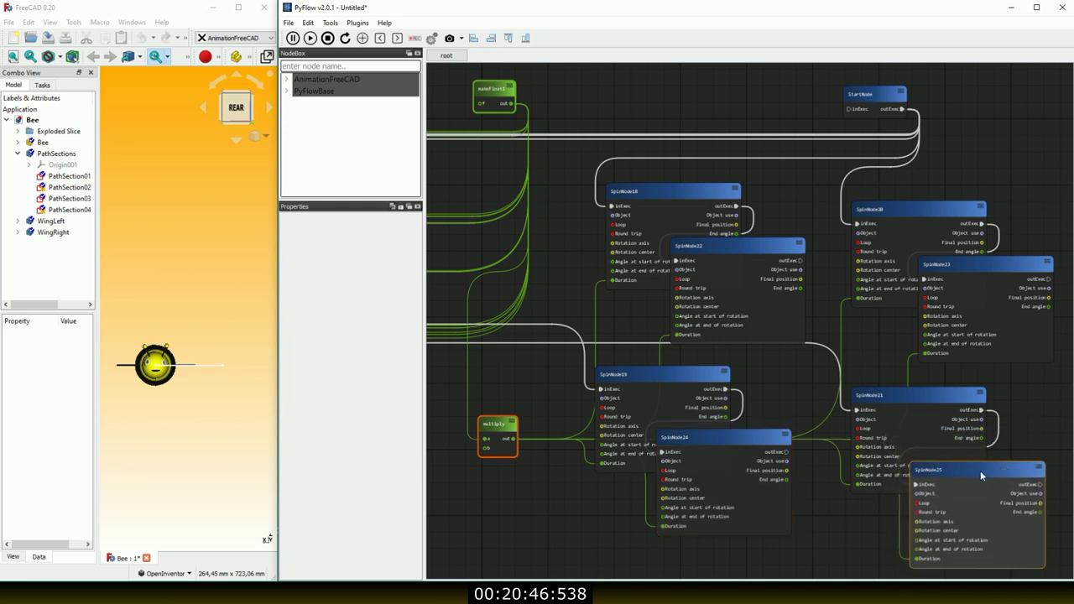
pyautogui.moveTo(745, 441); pyautogui.dragTo(747, 450)
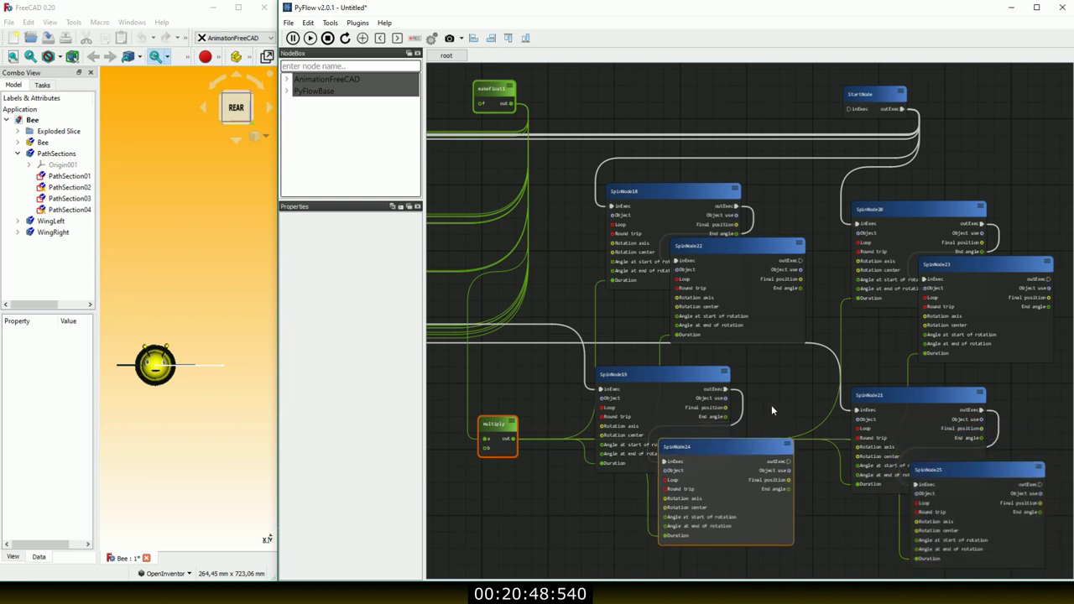
pyautogui.click(800, 382)
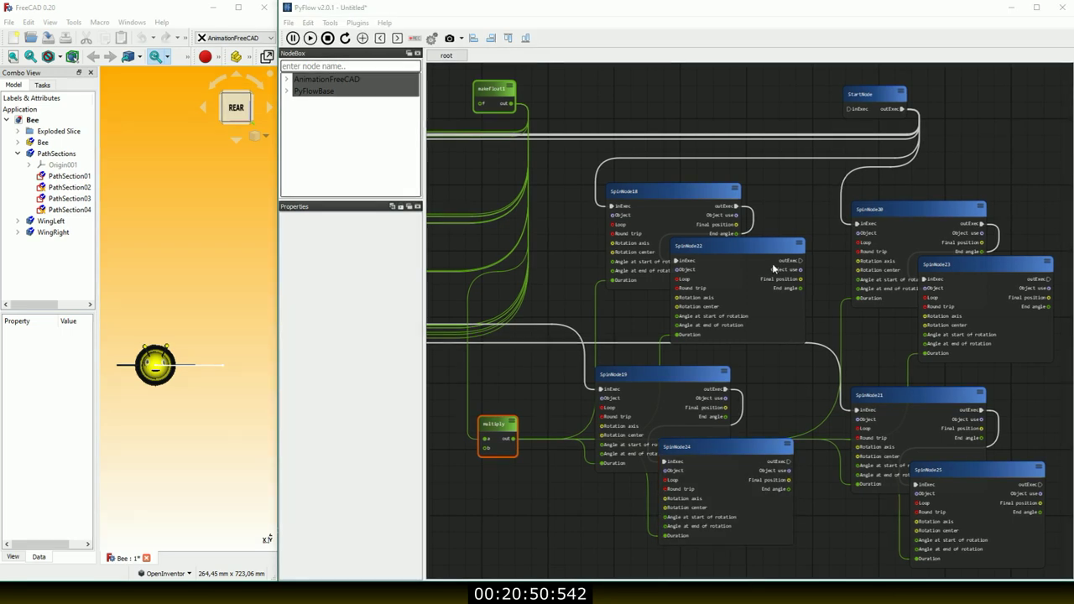
# - Change the end angle of SpinNode22 to 20 and SpinNode24 to 160
pyautogui.click(743, 246)
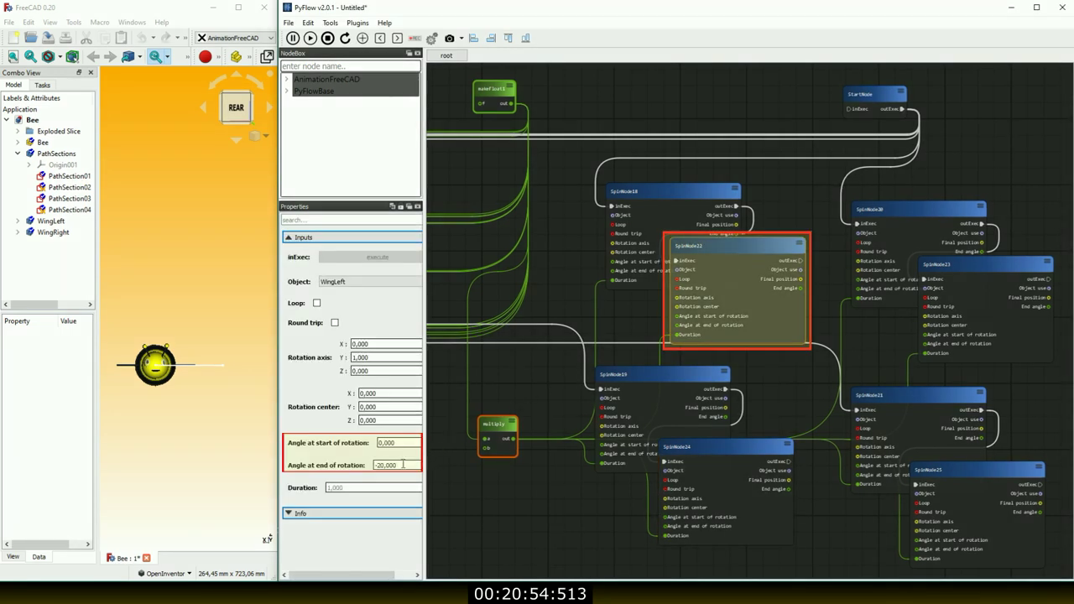
pyautogui.moveTo(403, 465); pyautogui.dragTo(366, 463)
pyautogui.write('20')
pyautogui.press('Return')
pyautogui.click(484, 519)
pyautogui.click(702, 450)
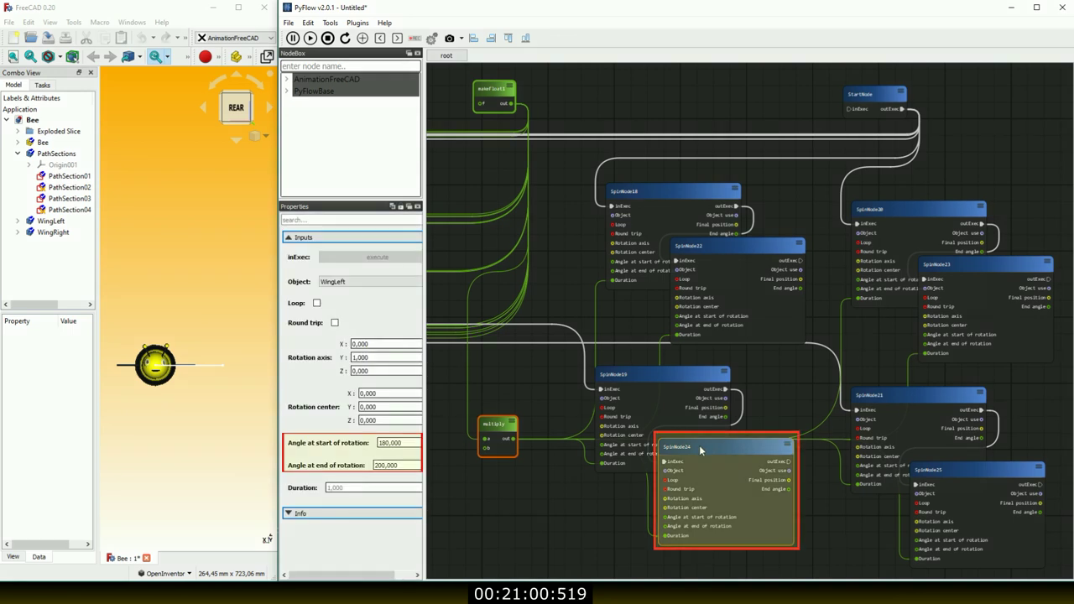
pyautogui.moveTo(397, 464); pyautogui.dragTo(362, 459)
pyautogui.write('160')
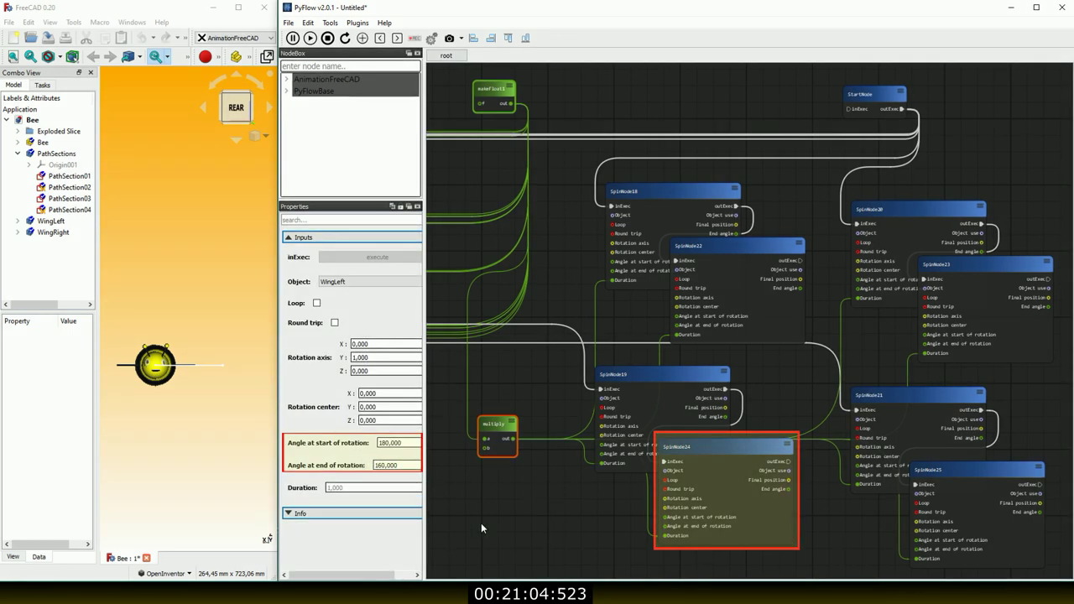
pyautogui.click(481, 523)
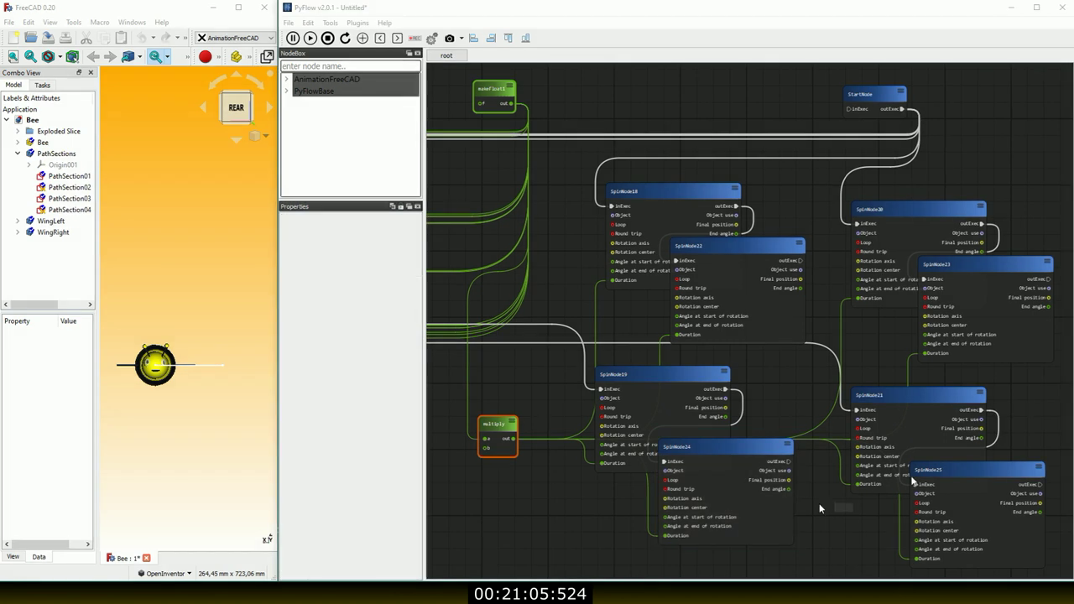
# - Change the end angle of SpinNode23 to -20 and SpinNode25 to 200
pyautogui.click(980, 366)
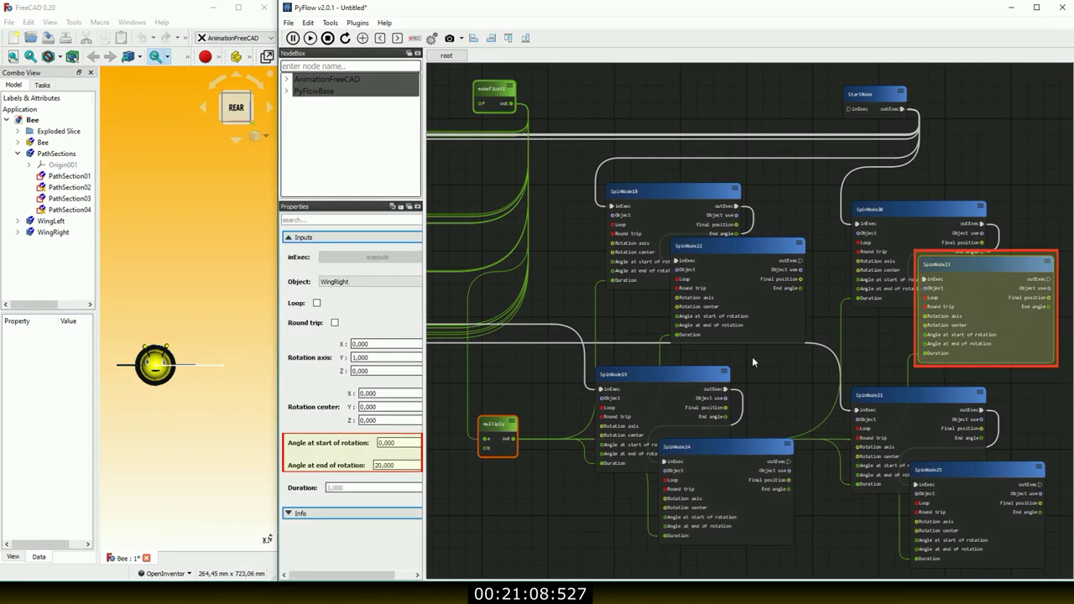
pyautogui.moveTo(396, 465); pyautogui.dragTo(363, 463)
pyautogui.write('-20')
pyautogui.press('Return')
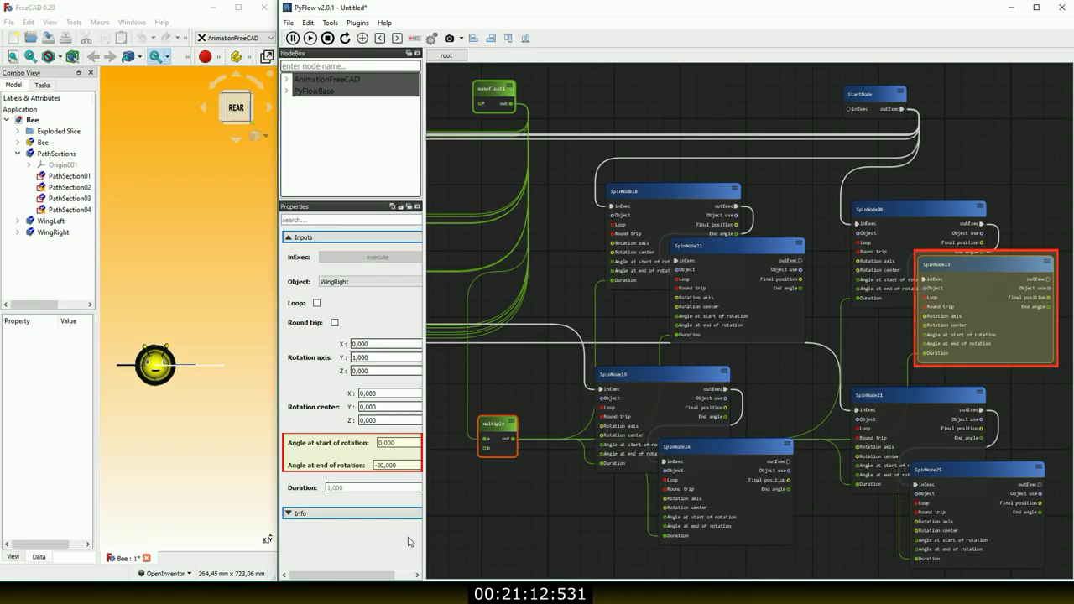
pyautogui.click(888, 521)
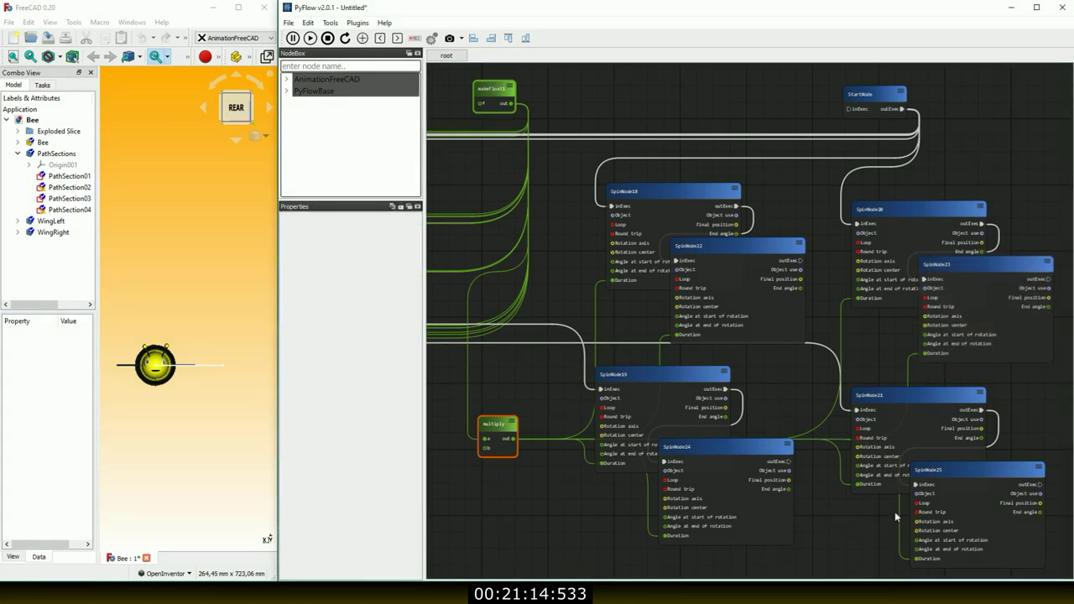
pyautogui.click(949, 471)
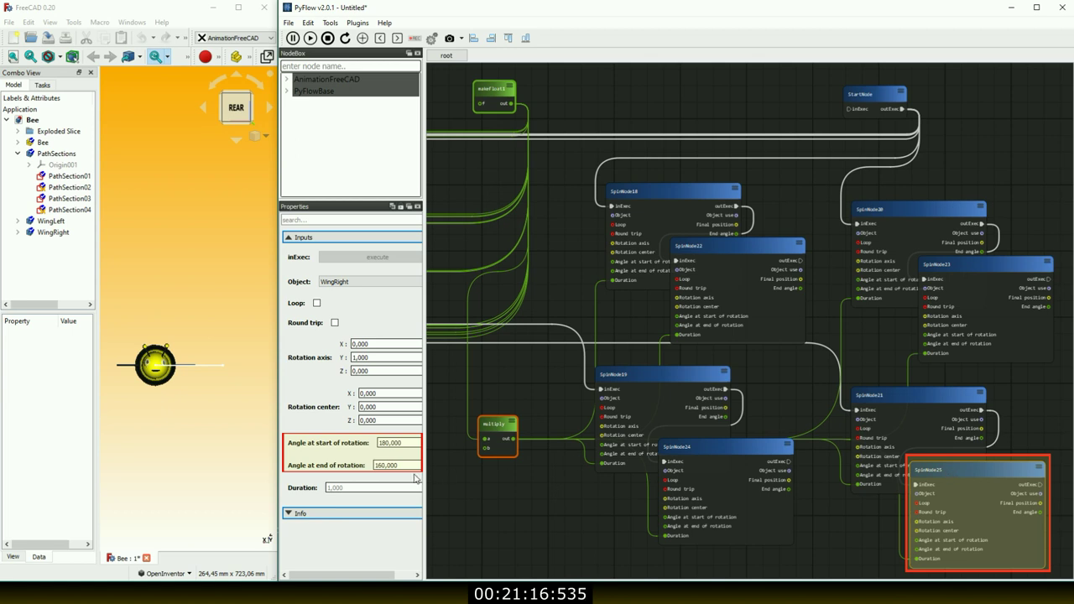
pyautogui.moveTo(398, 461); pyautogui.dragTo(361, 458)
pyautogui.write('200')
pyautogui.press('Return')
pyautogui.click(513, 512)
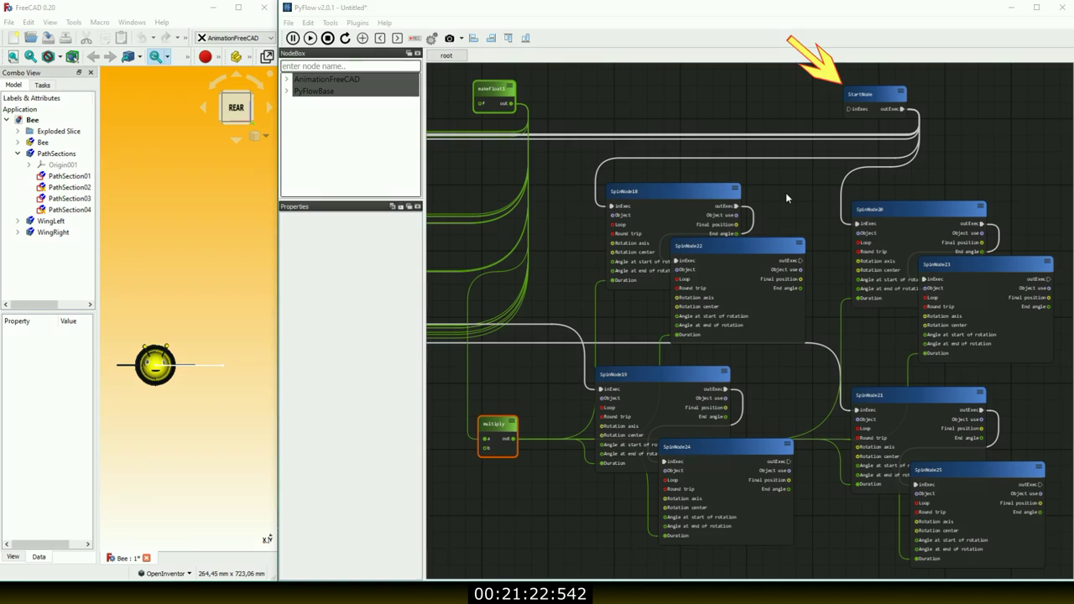
# - Execute the graph from StartNode to flap the wings, then Reload to reset them
pyautogui.click(880, 97)
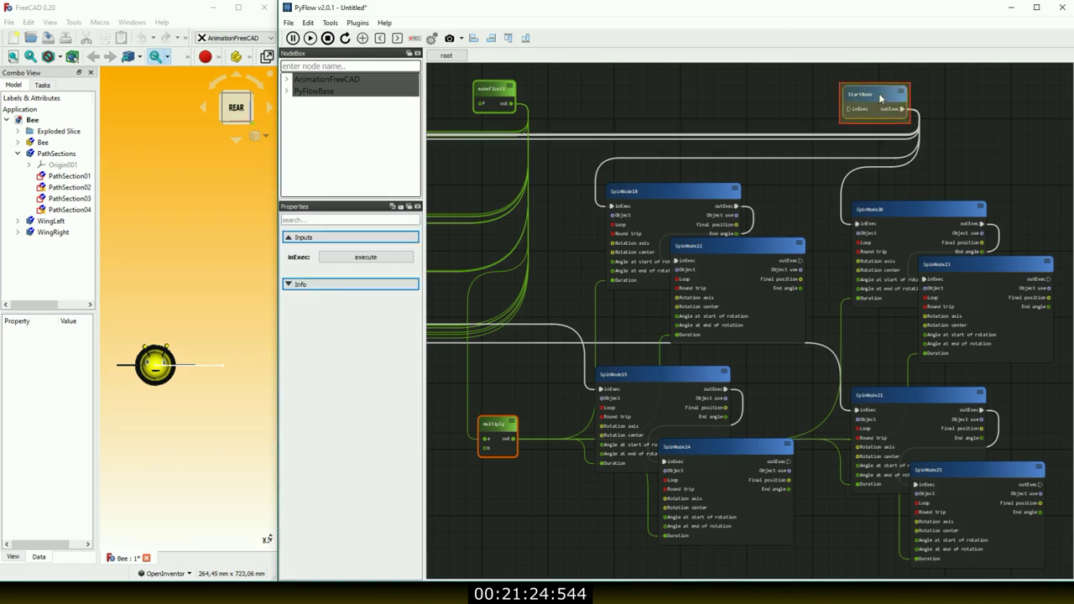
pyautogui.click(361, 258)
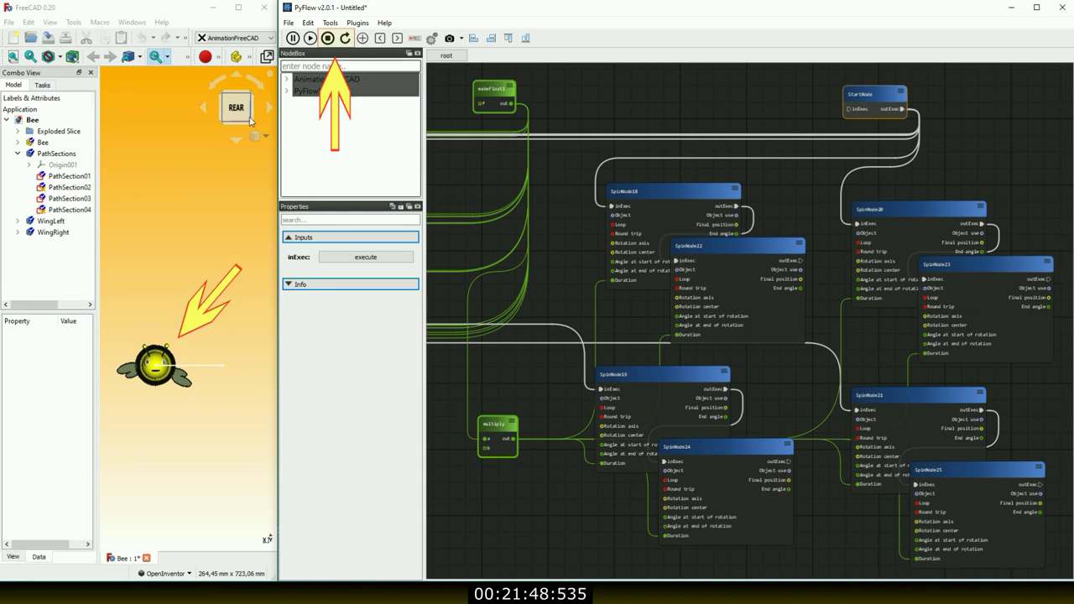
pyautogui.click(329, 37)
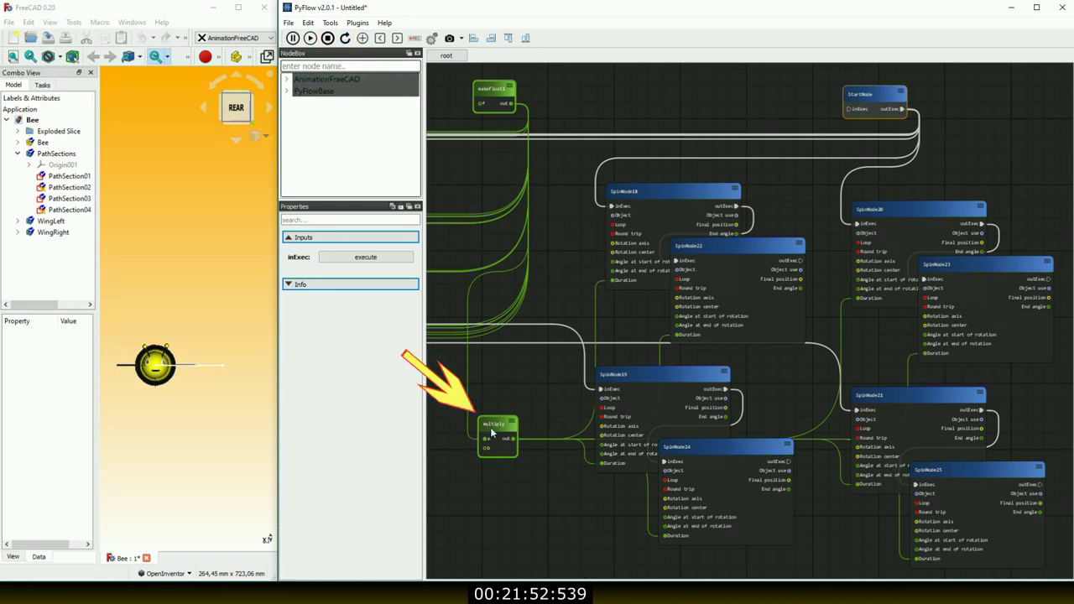
# - Lower the multiply node's b input from 1,000 to 0,500, halving the spin Duration
pyautogui.click(493, 432)
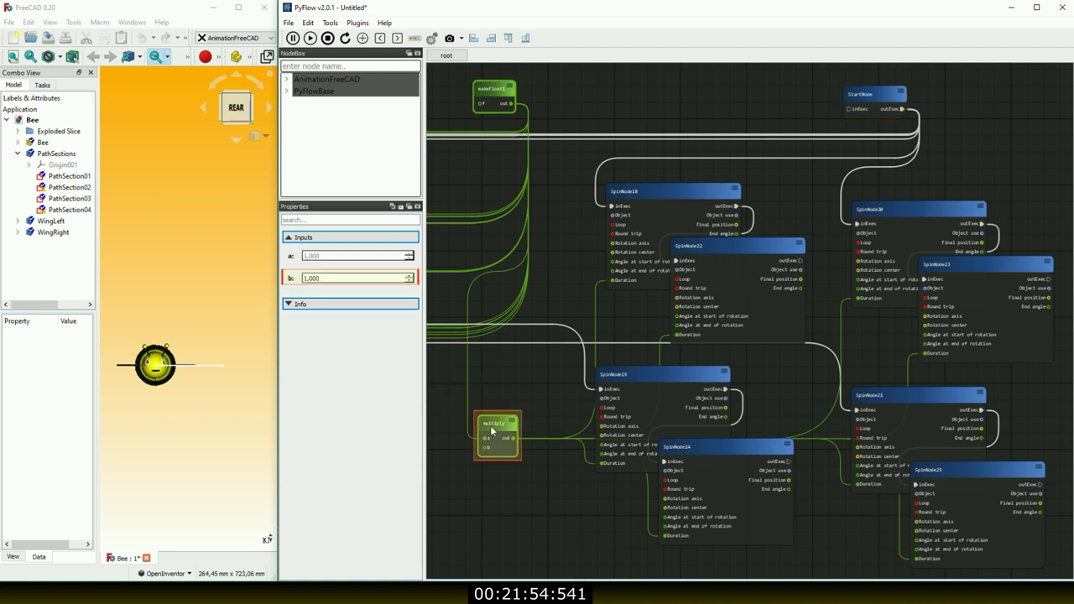
pyautogui.scroll(-2, 312, 277)
pyautogui.write('0,500')
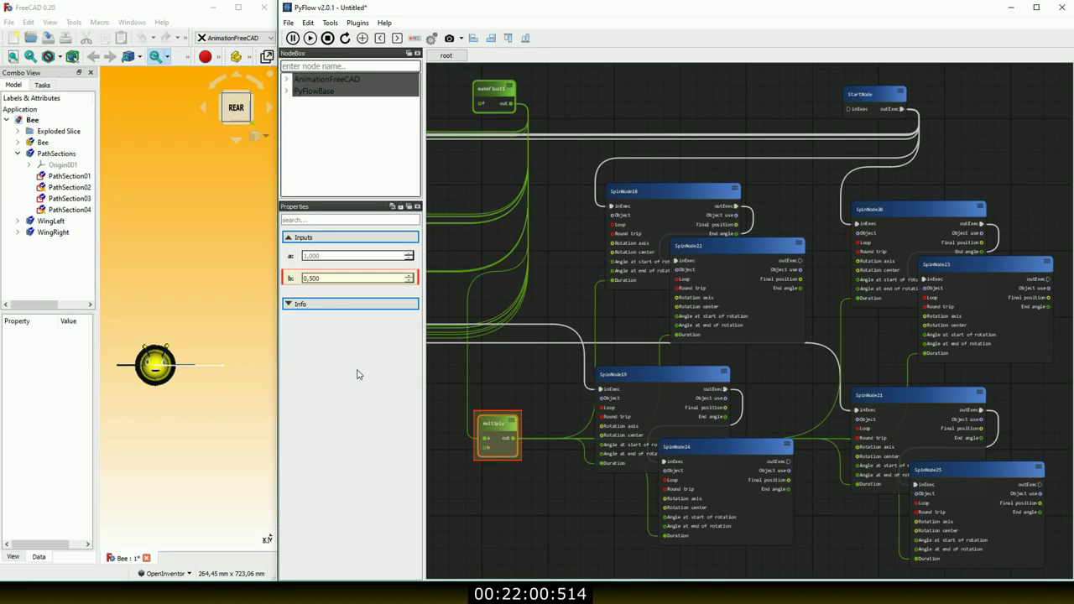
pyautogui.click(485, 515)
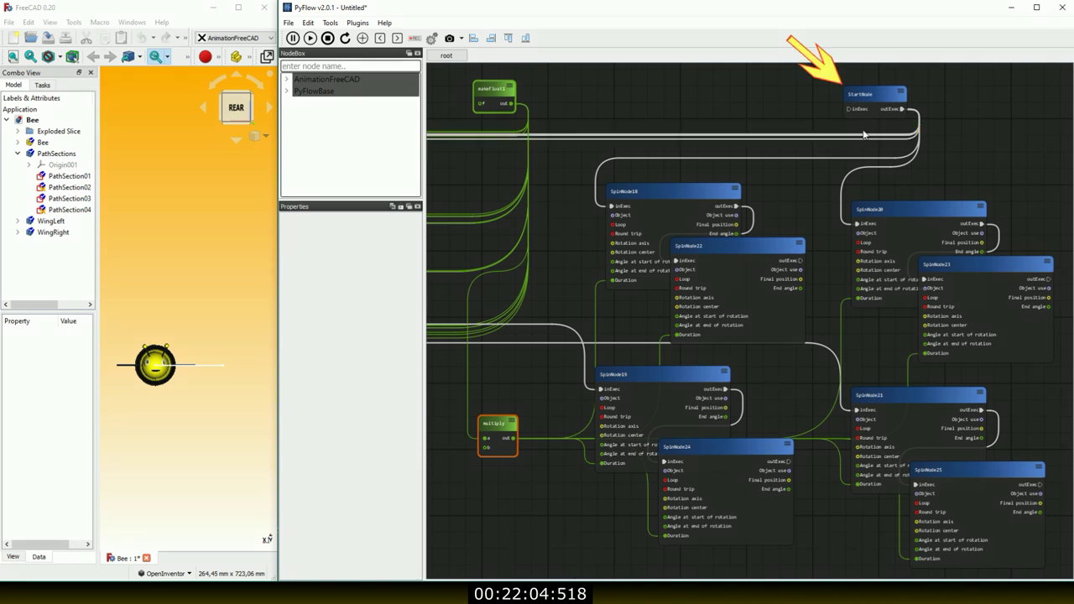
# - Execute the graph from StartNode to replay the wing flap at the halved Duration
pyautogui.click(875, 99)
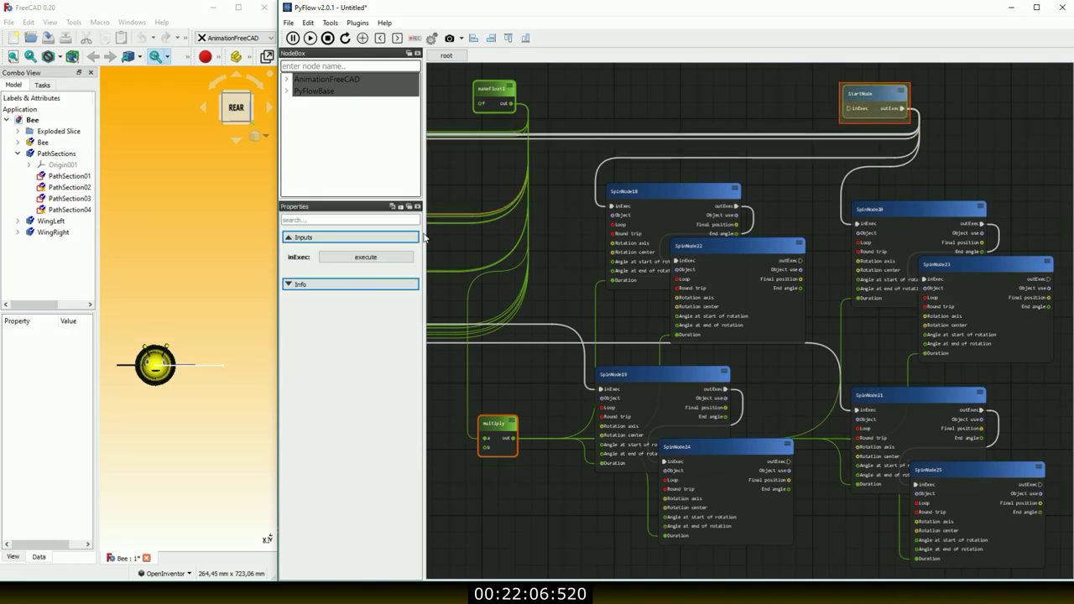
pyautogui.click(388, 255)
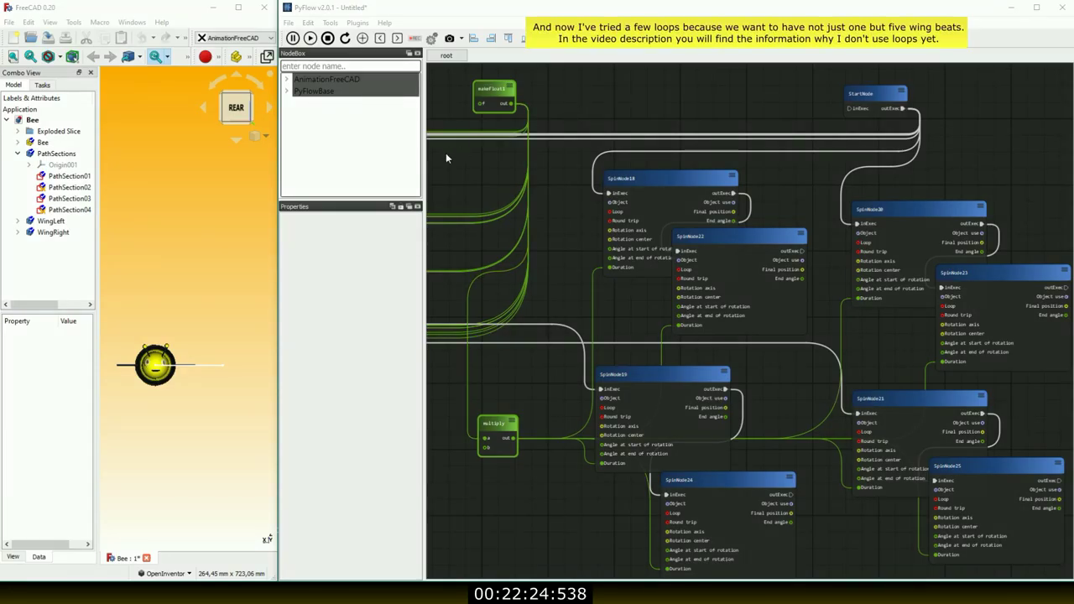
# - Add a forLoop node from PyFlowBase > FlowControl near the top of the graph
pyautogui.moveTo(363, 206); pyautogui.dragTo(373, 460)
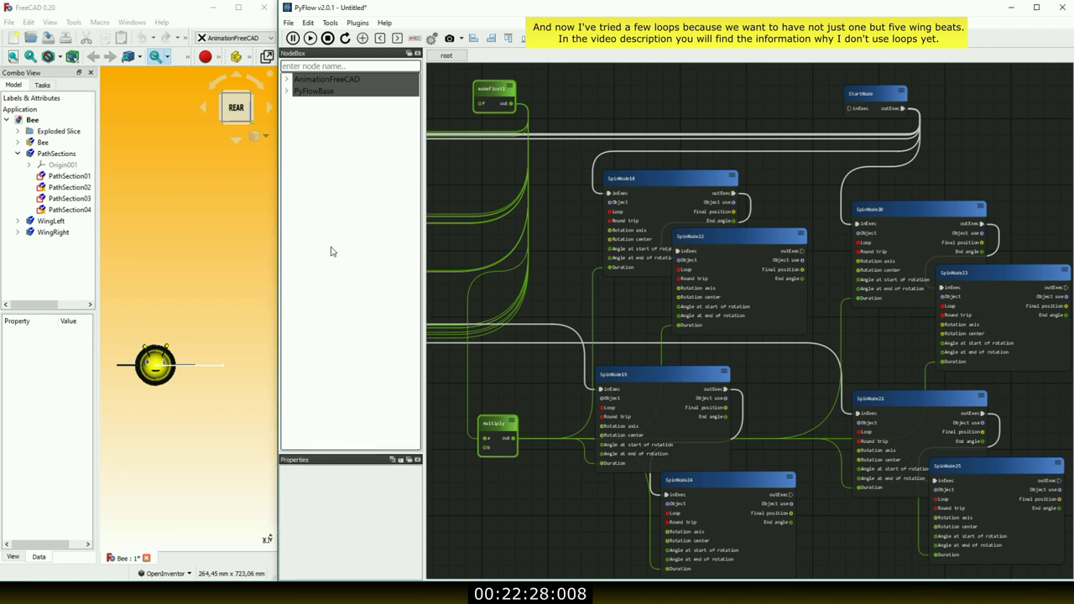
pyautogui.click(287, 92)
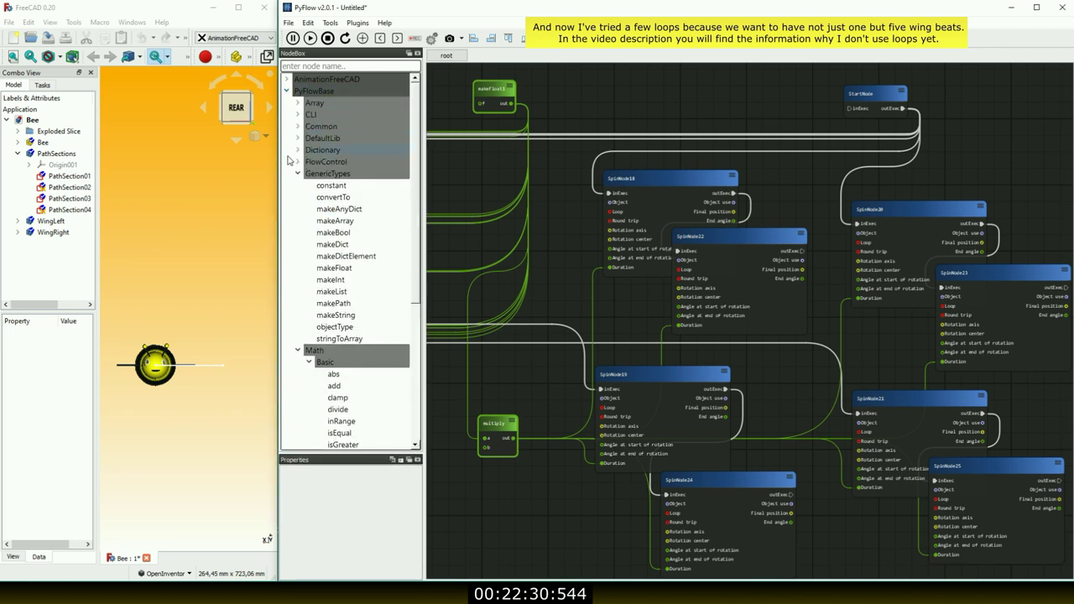
pyautogui.click(297, 161)
pyautogui.moveTo(330, 256); pyautogui.dragTo(503, 239)
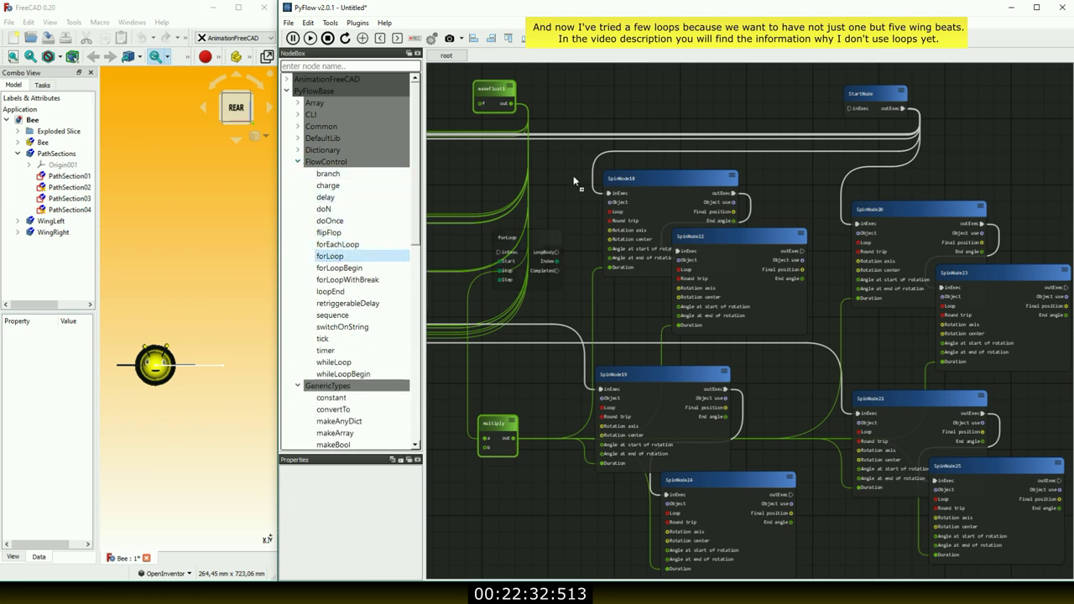
pyautogui.moveTo(574, 180); pyautogui.dragTo(588, 75)
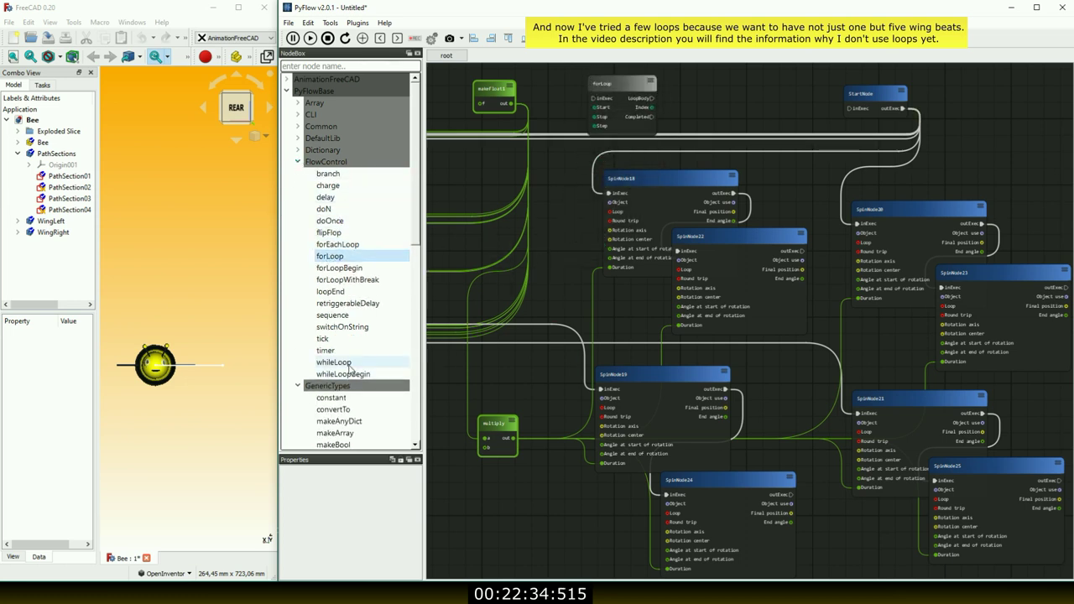
# - Add whileLoop and whileLoopBegin/loopEnd nodes, then detach StartNode's wire from SpinNode18
pyautogui.moveTo(351, 370); pyautogui.dragTo(708, 90)
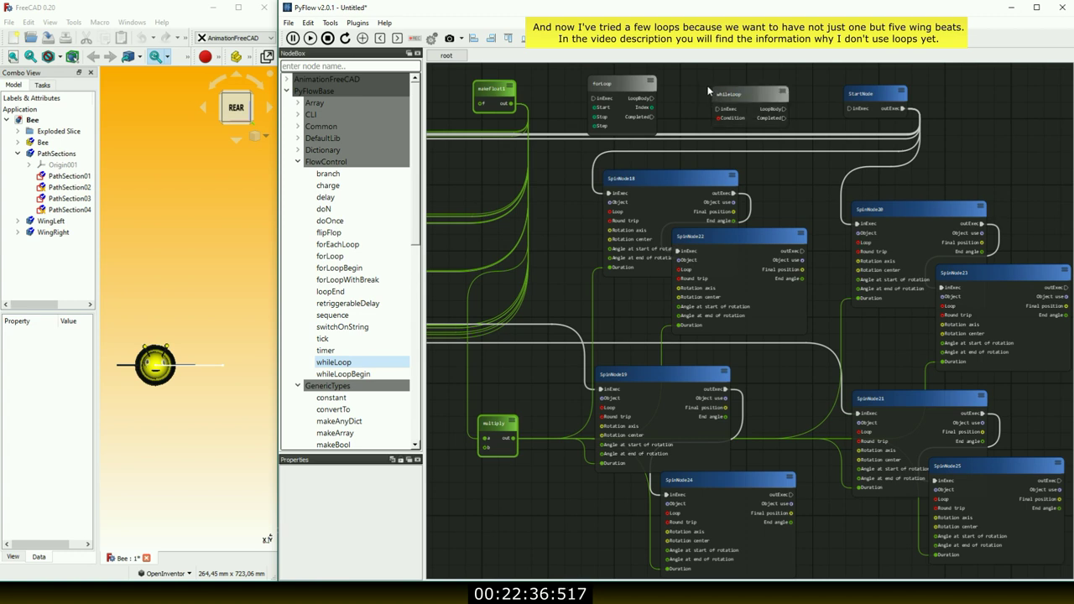
pyautogui.moveTo(344, 373)
pyautogui.mouseDown()
pyautogui.moveTo(931, 97)
pyautogui.moveTo(937, 107)
pyautogui.mouseUp()
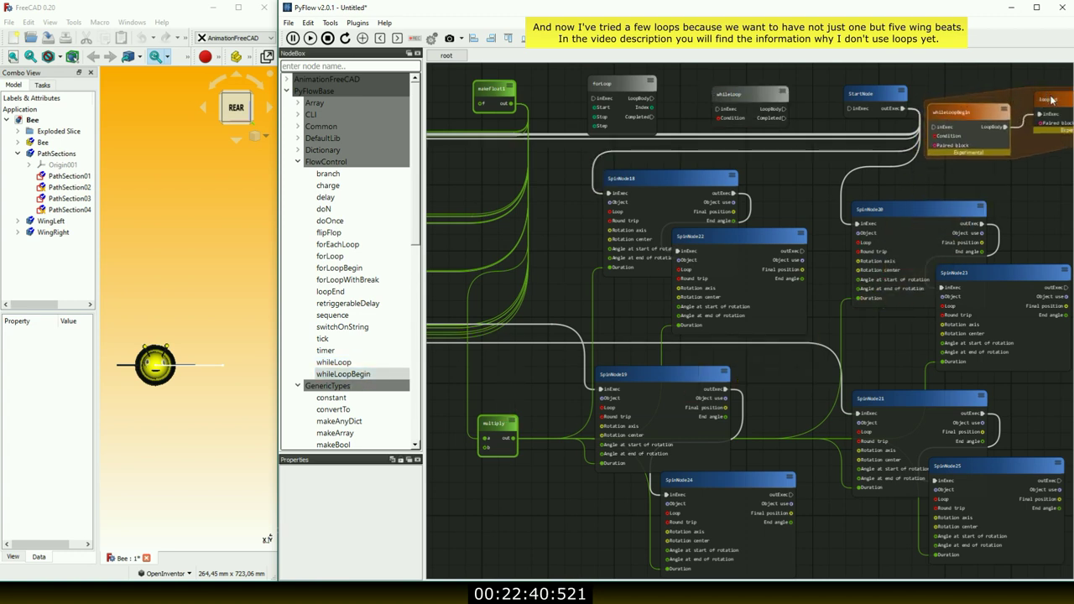
pyautogui.moveTo(1051, 100); pyautogui.dragTo(996, 154)
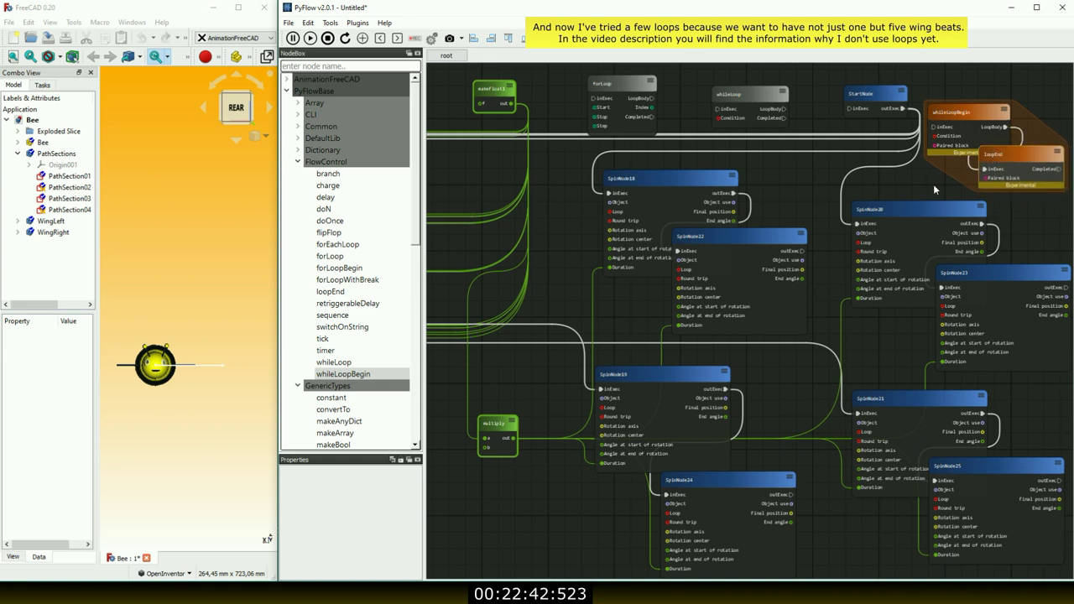
pyautogui.click(287, 91)
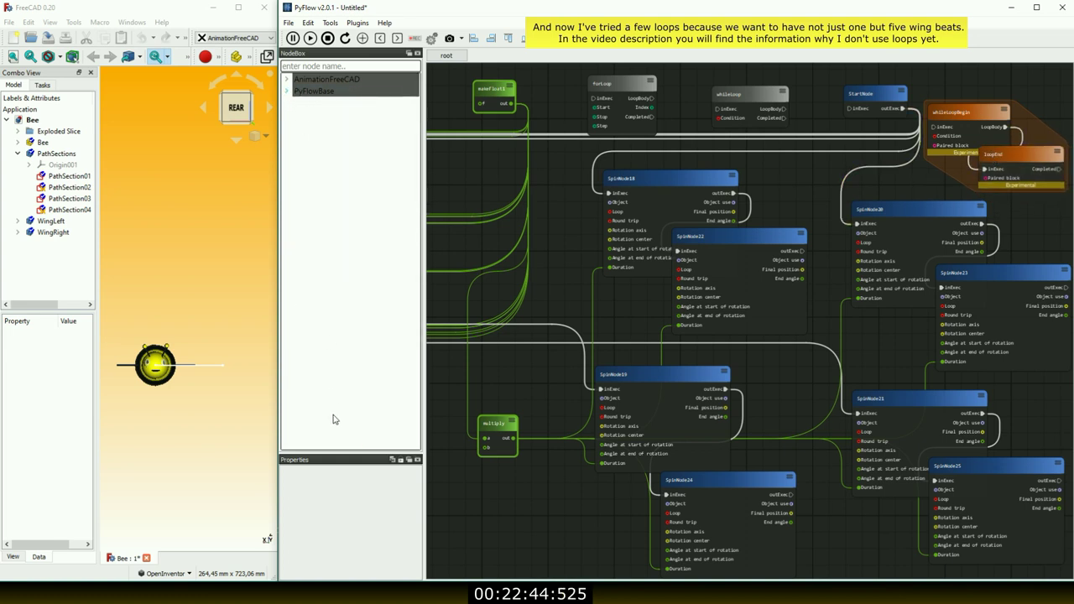
pyautogui.moveTo(329, 459); pyautogui.dragTo(366, 139)
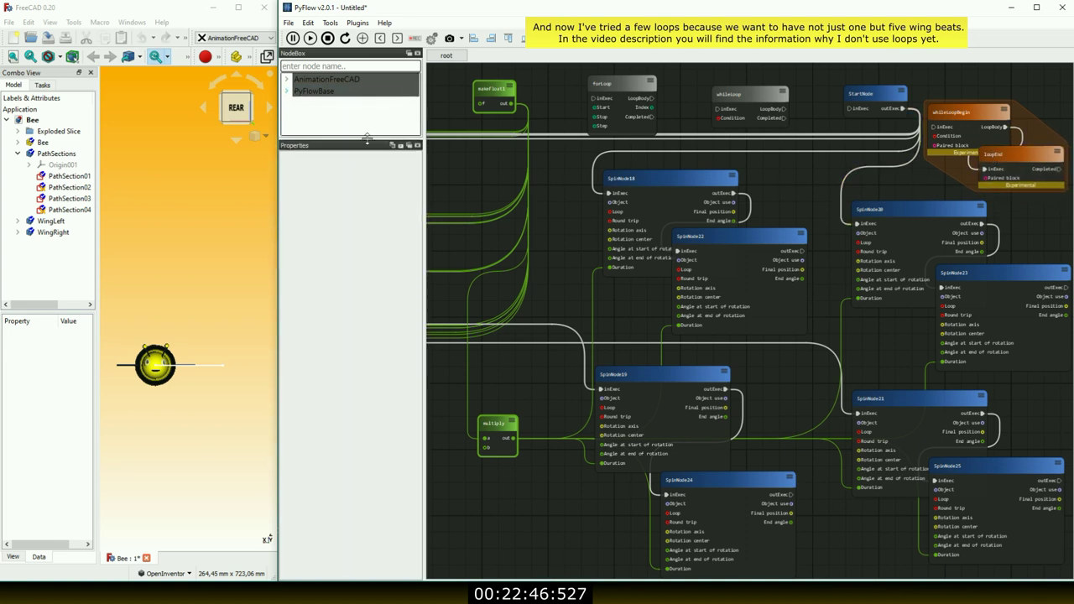
pyautogui.moveTo(608, 193)
pyautogui.mouseDown()
pyautogui.moveTo(576, 187)
pyautogui.moveTo(621, 168)
pyautogui.moveTo(609, 197)
pyautogui.mouseUp()
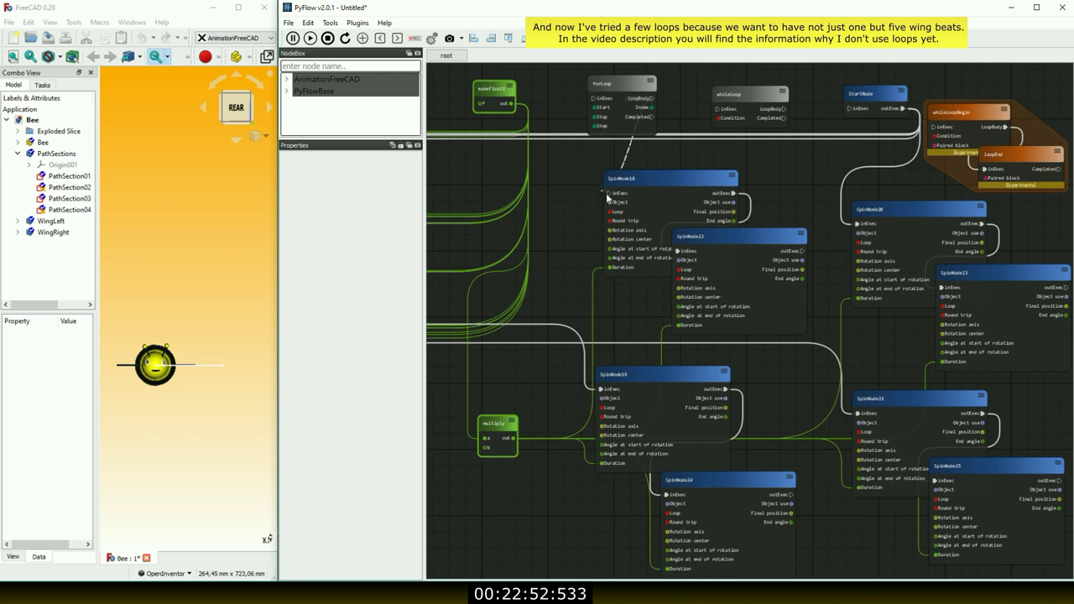
# - Set the forLoop's Stop to 5, run it to flap the wings, then reload the bee
pyautogui.click(617, 81)
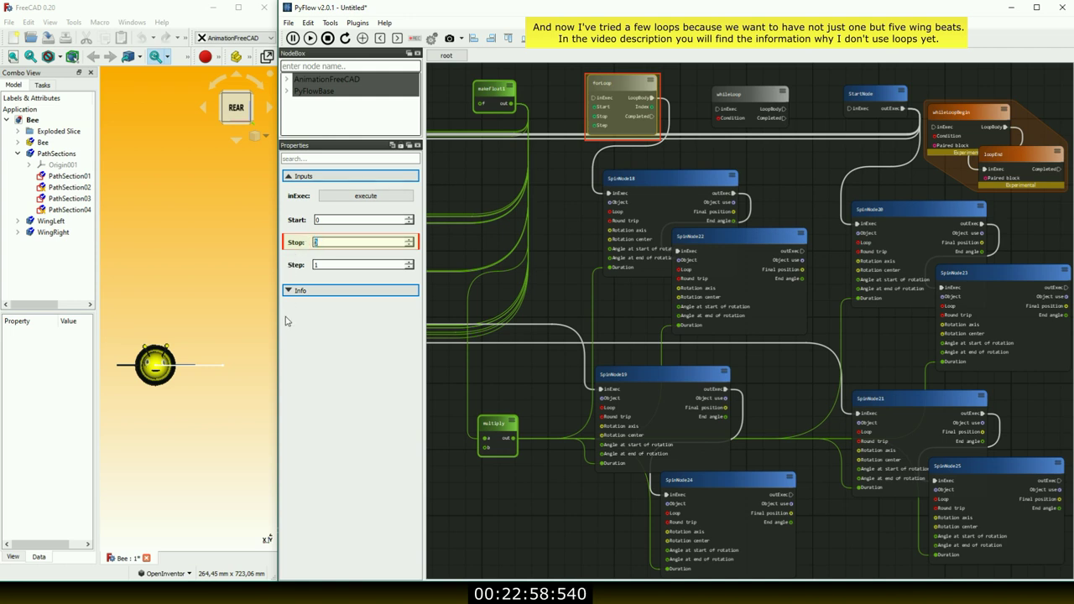
pyautogui.write('5')
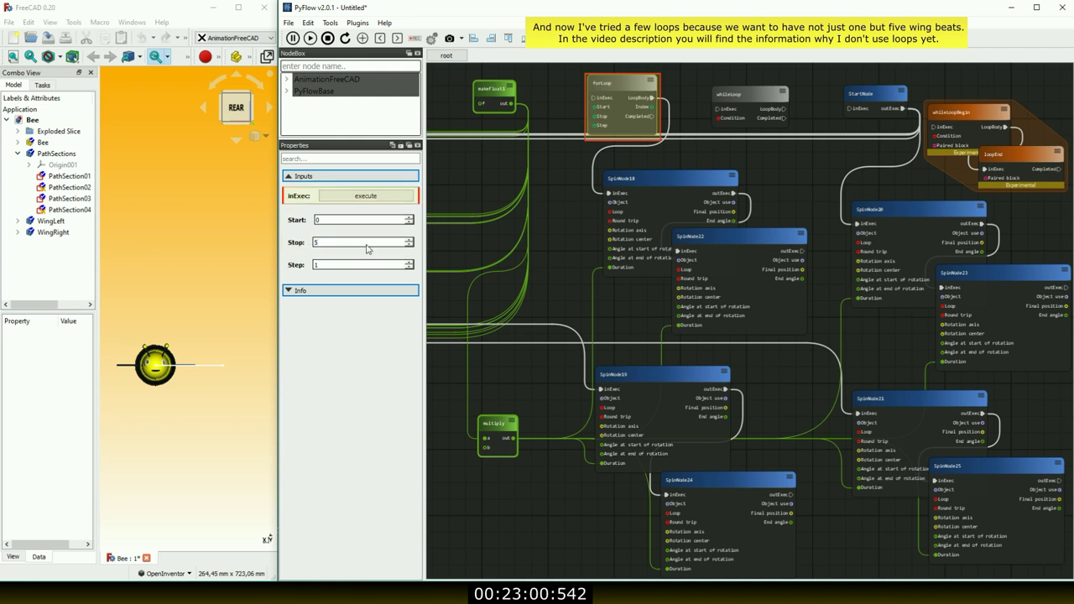
pyautogui.click(358, 200)
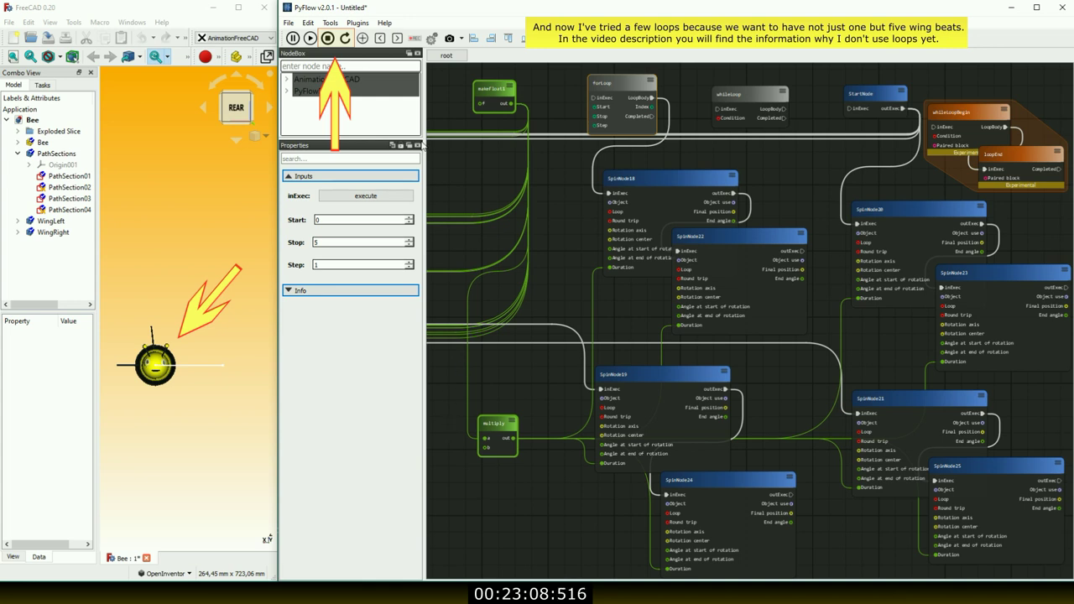
pyautogui.click(345, 42)
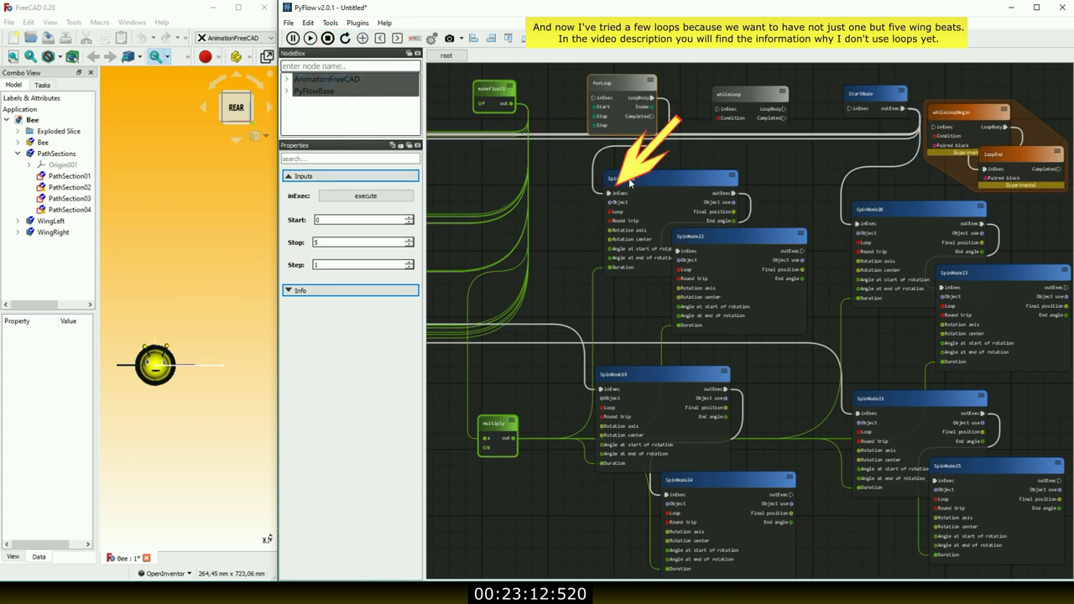
pyautogui.click(602, 156)
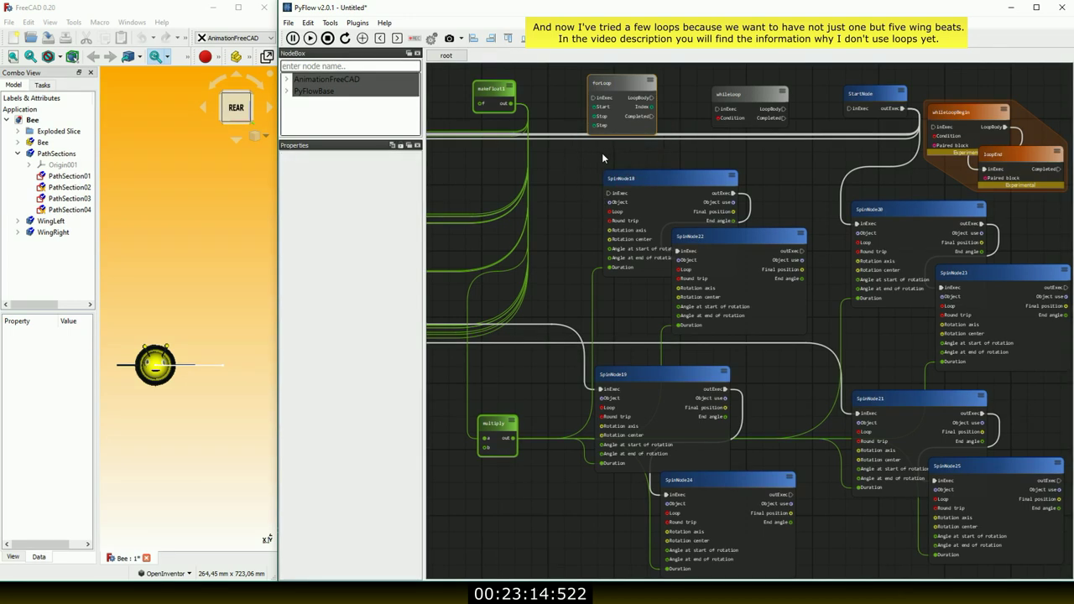
# - Delete forLoop, whileLoop and whileLoopBegin/loopEnd, and rewire StartNode outExec to SpinNode18 inExec
pyautogui.click(621, 86)
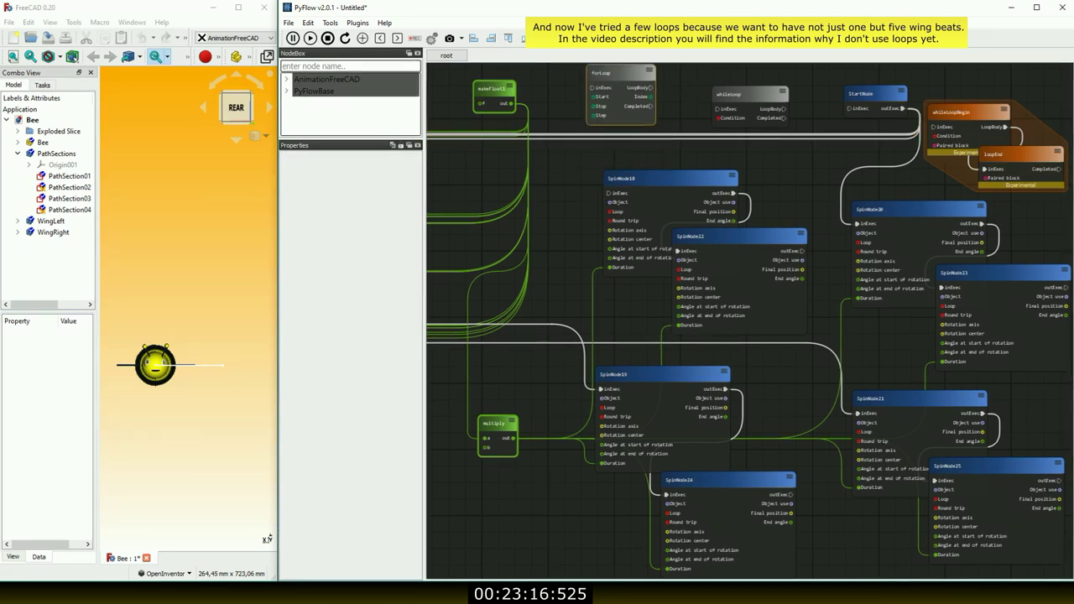
pyautogui.press('Delete')
pyautogui.click(744, 94)
pyautogui.press('Delete')
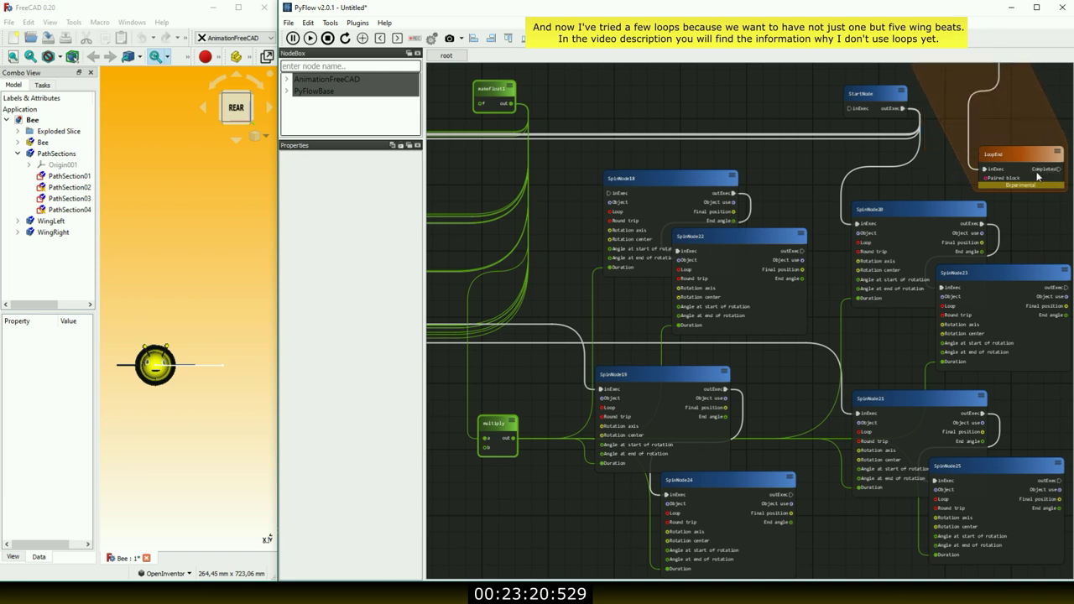
pyautogui.press('Delete')
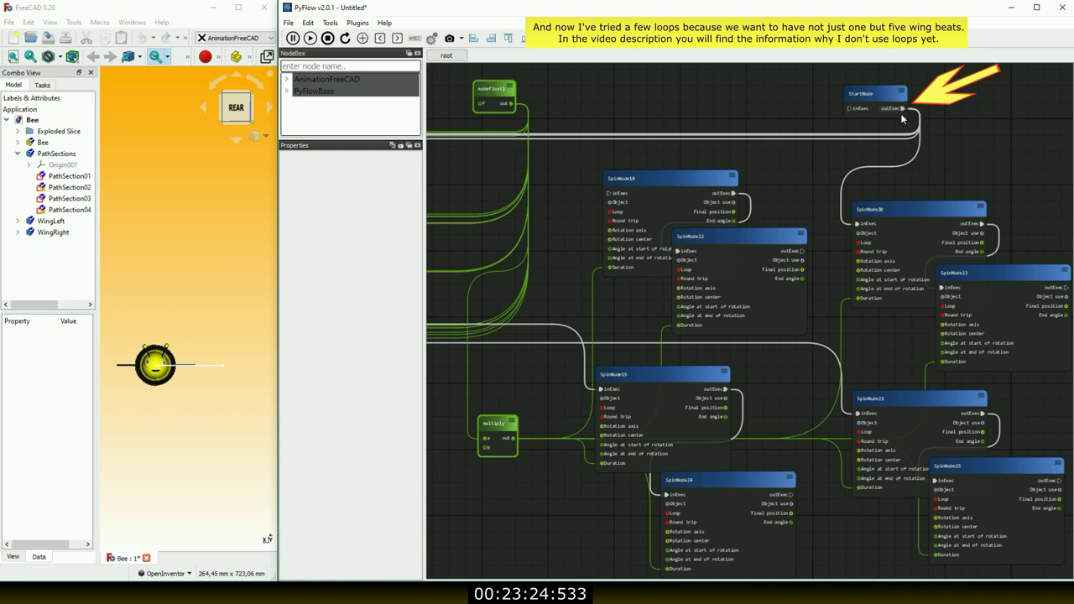
pyautogui.moveTo(831, 159); pyautogui.dragTo(611, 194)
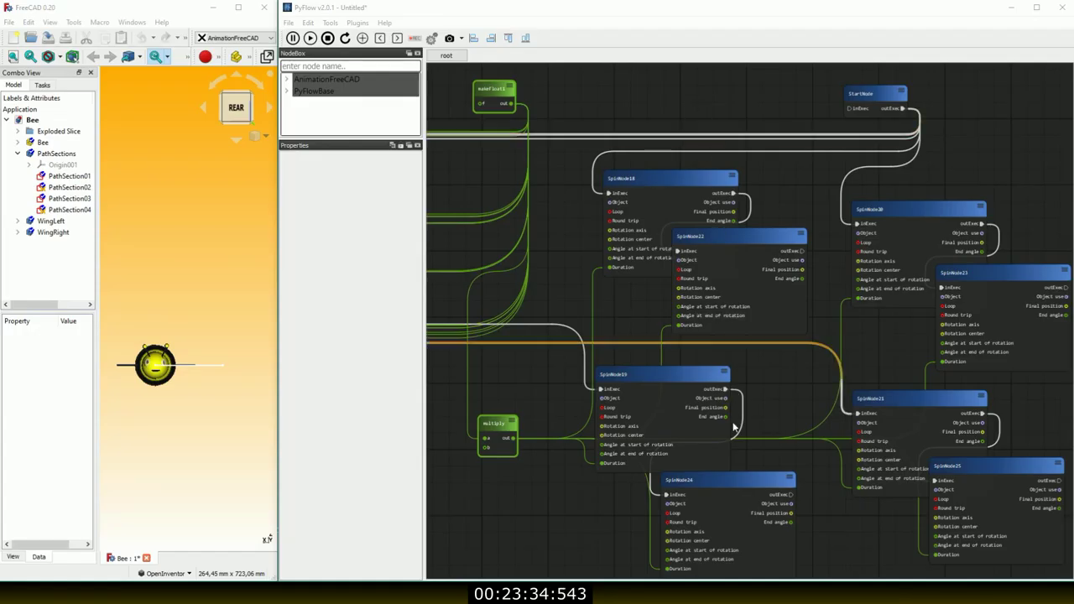
# - Move SpinNode24 and SpinNode19 to the bottom and stack SpinNode18 and SpinNode22 at the top
pyautogui.moveTo(727, 475); pyautogui.dragTo(728, 562)
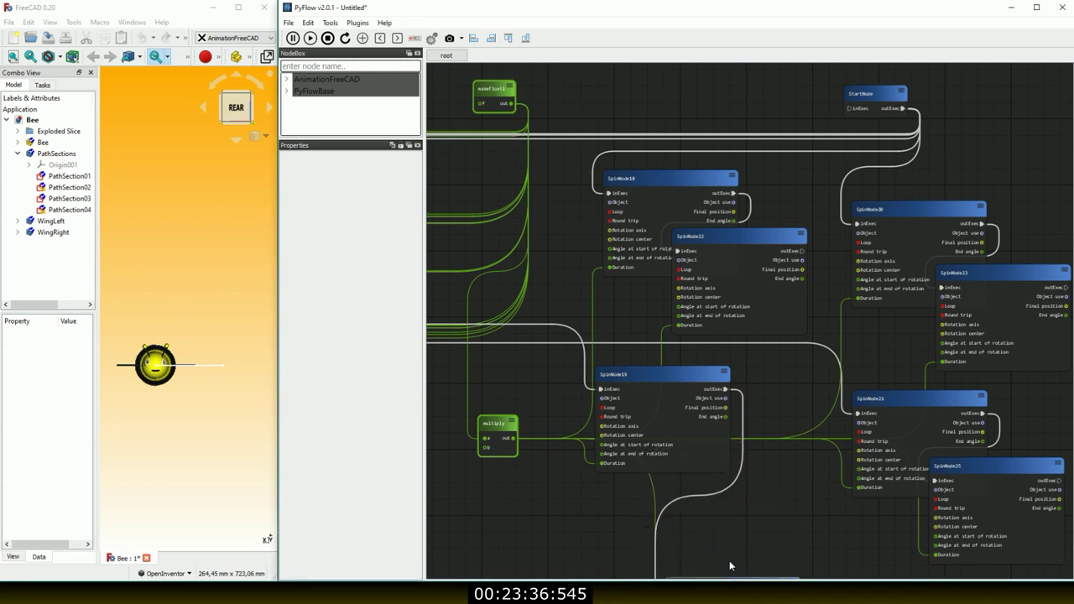
pyautogui.moveTo(646, 384); pyautogui.dragTo(619, 562)
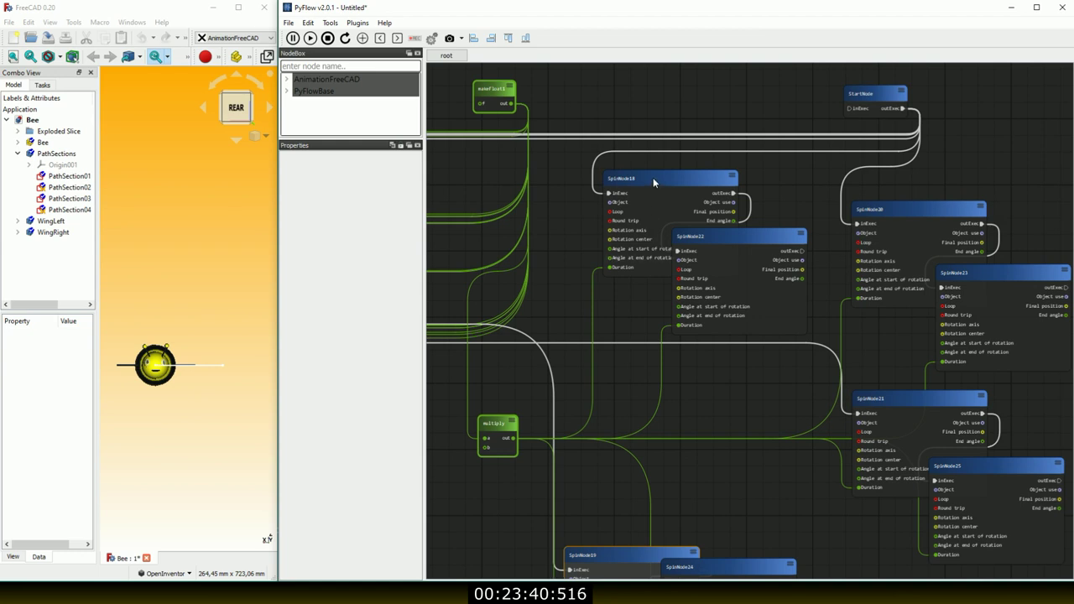
pyautogui.moveTo(653, 182); pyautogui.dragTo(606, 151)
pyautogui.click(706, 233)
pyautogui.moveTo(707, 233)
pyautogui.mouseDown()
pyautogui.moveTo(665, 160)
pyautogui.moveTo(610, 161)
pyautogui.mouseUp()
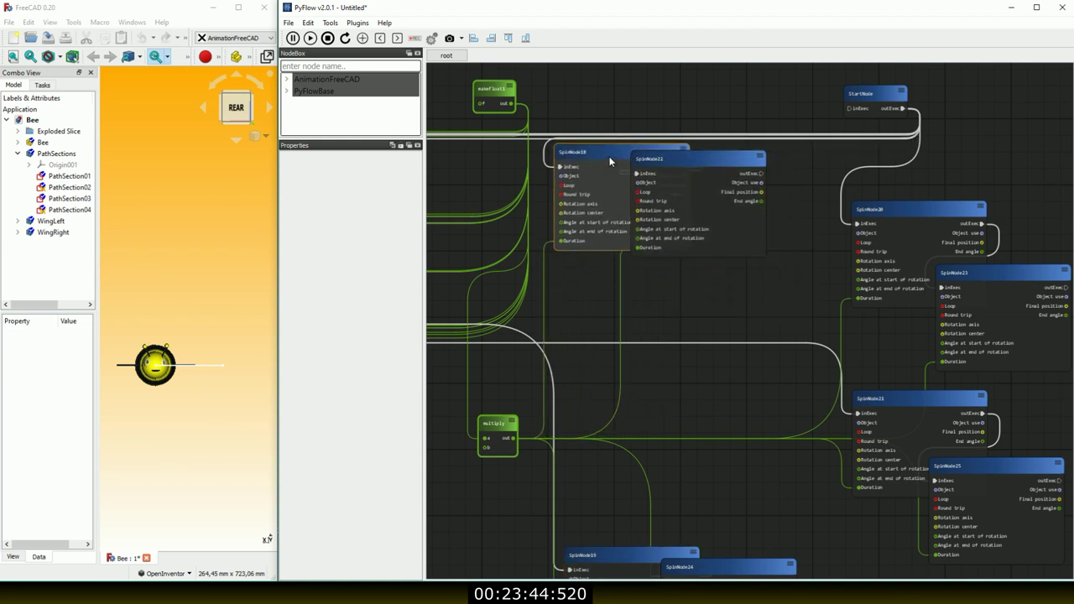
pyautogui.click(650, 167)
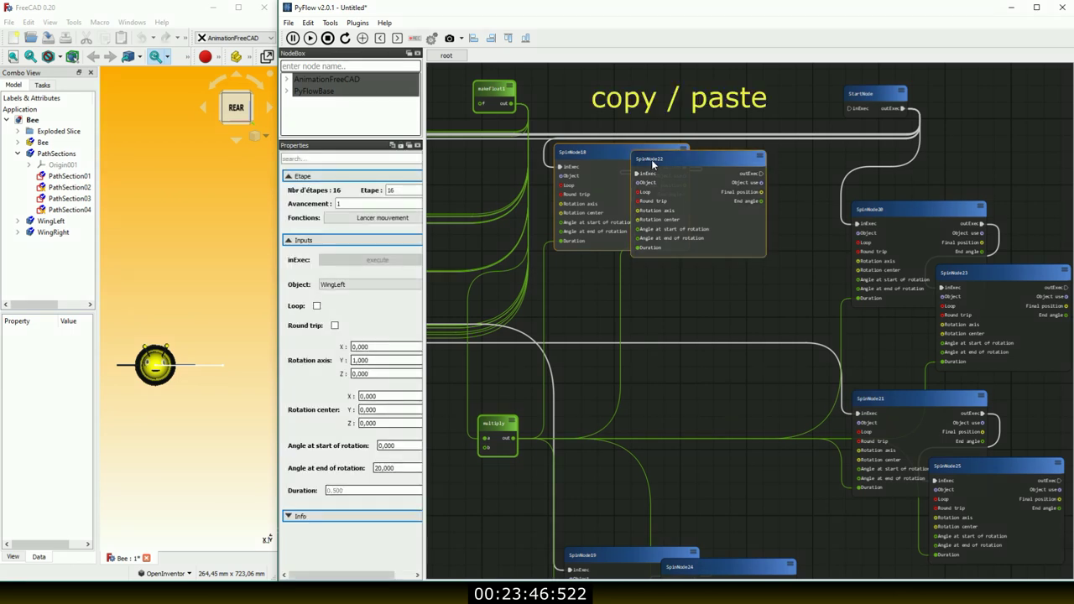
# - Paste the SpinNode pair four times, creating SpinNode26 through SpinNode33
pyautogui.click(570, 277)
pyautogui.hotkey('ctrl', 'v')
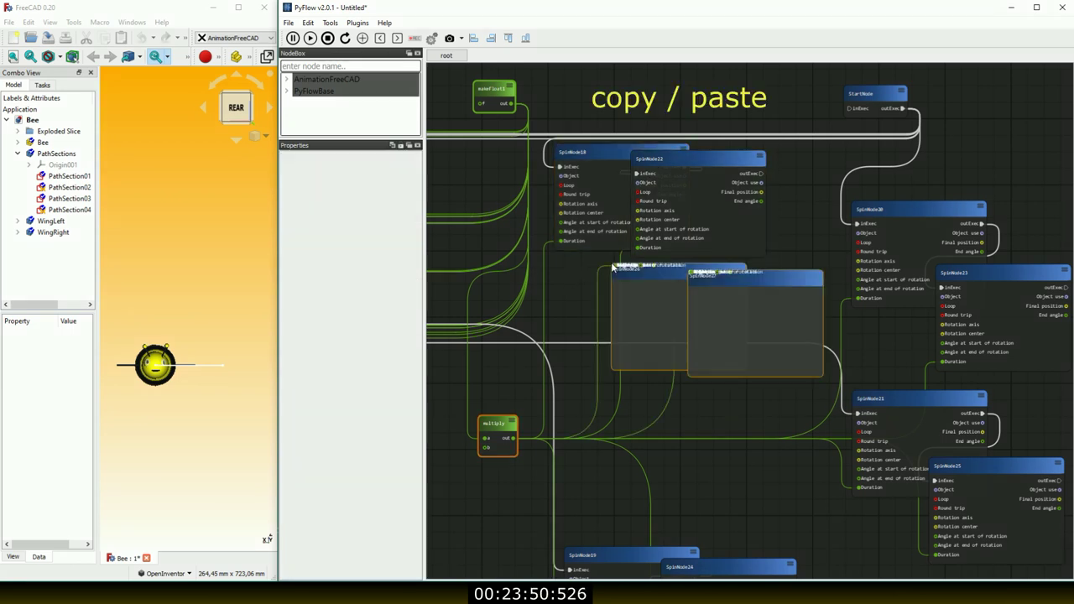
pyautogui.click(636, 391)
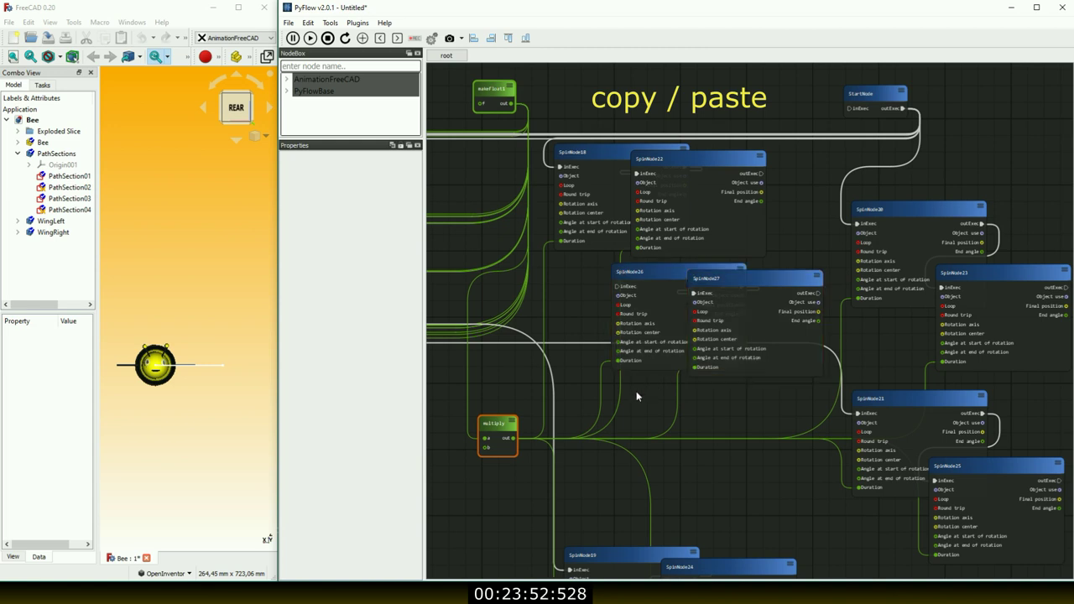
pyautogui.hotkey('ctrl', 'v')
pyautogui.click(507, 469)
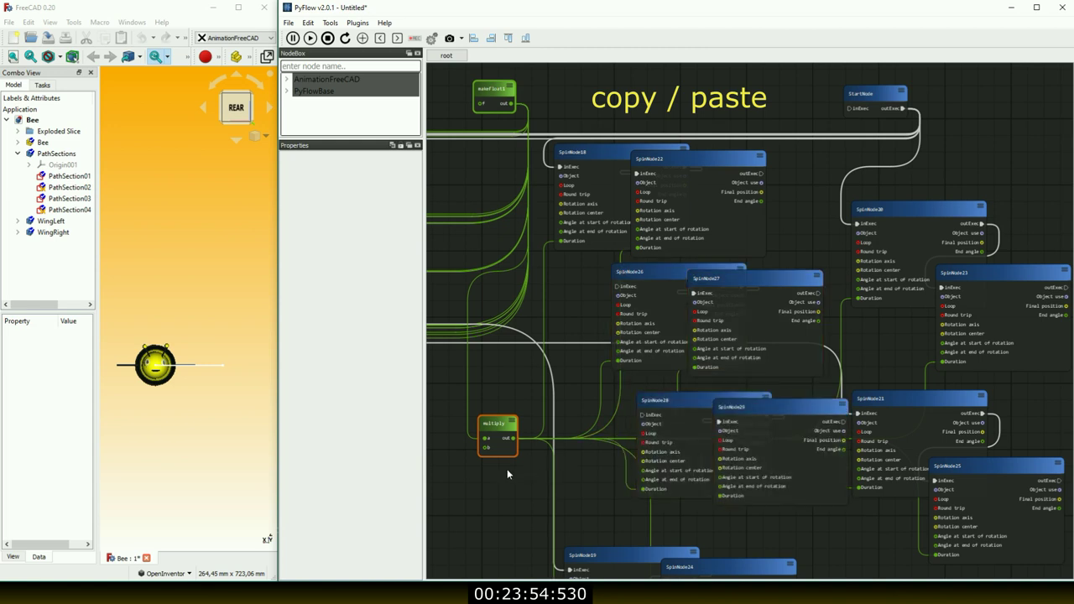
pyautogui.hotkey('ctrl', 'v')
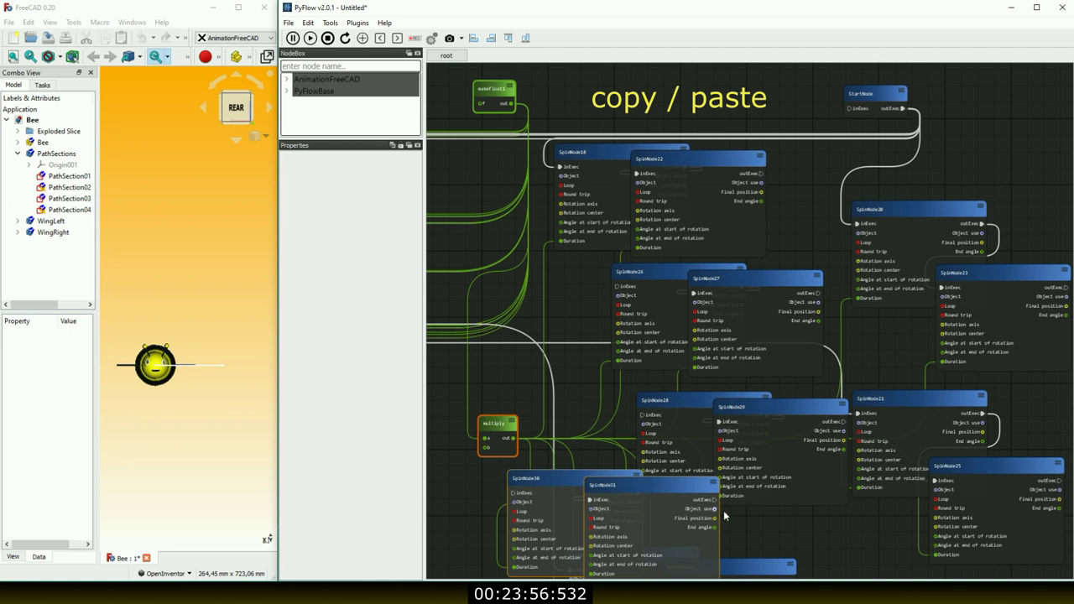
pyautogui.click(743, 528)
pyautogui.hotkey('ctrl', 'v')
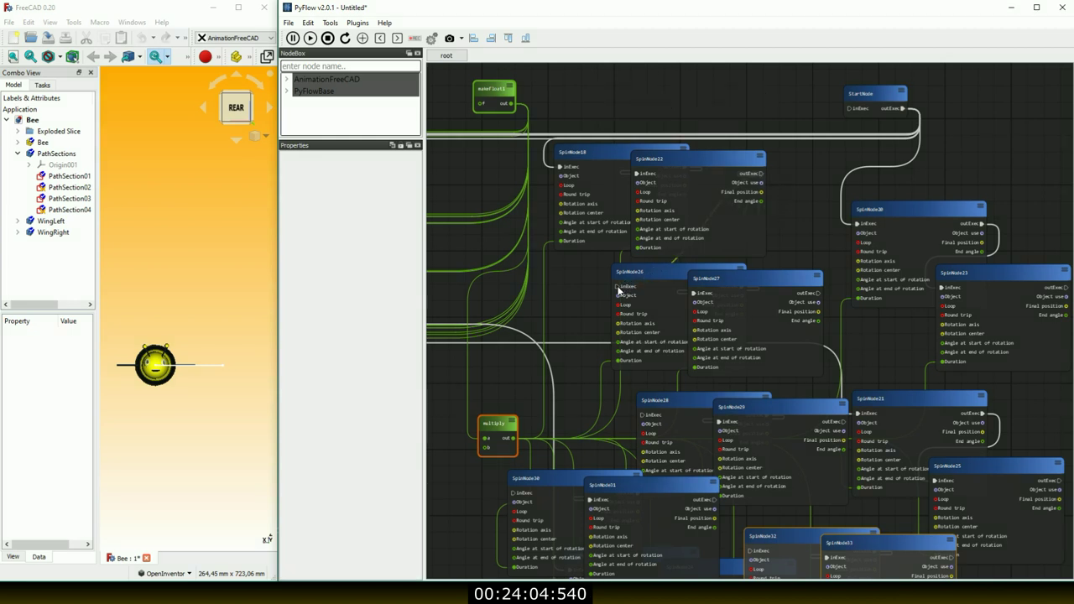
# - Collapse SpinNode22 and stack SpinNode26–29 collapsed beneath SpinNode18 and SpinNode22
pyautogui.click(652, 244)
pyautogui.doubleClick(707, 160)
pyautogui.moveTo(625, 271)
pyautogui.mouseDown()
pyautogui.moveTo(603, 248)
pyautogui.moveTo(583, 188)
pyautogui.mouseUp()
pyautogui.moveTo(757, 279); pyautogui.dragTo(703, 194)
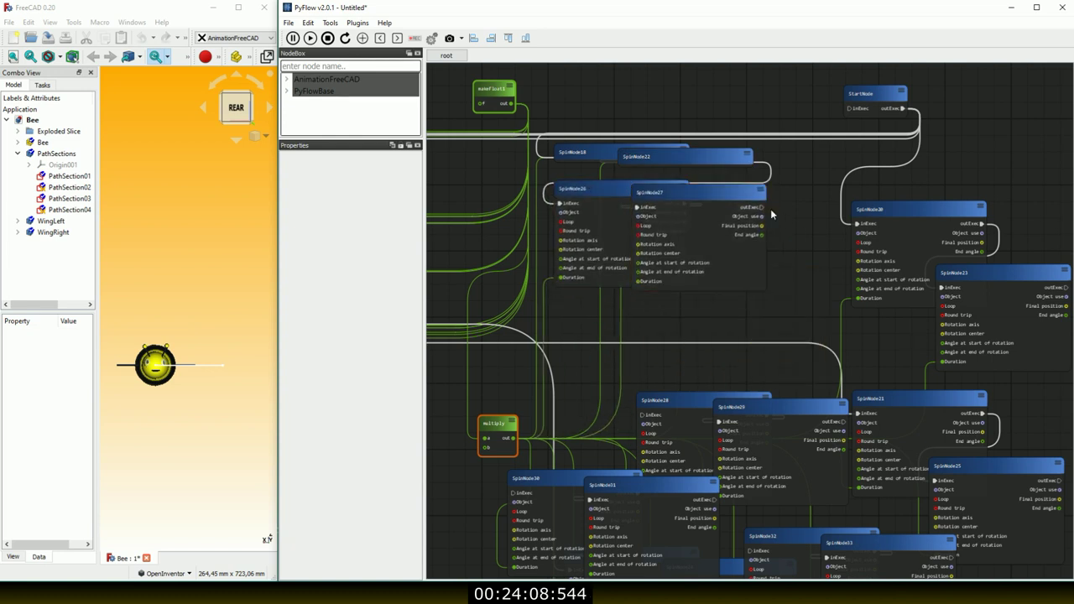
pyautogui.moveTo(655, 401); pyautogui.dragTo(621, 303)
pyautogui.moveTo(739, 407)
pyautogui.mouseDown()
pyautogui.moveTo(724, 346)
pyautogui.moveTo(694, 325)
pyautogui.mouseUp()
pyautogui.doubleClick(638, 192)
pyautogui.doubleClick(620, 191)
pyautogui.moveTo(625, 304)
pyautogui.mouseDown()
pyautogui.moveTo(628, 229)
pyautogui.moveTo(581, 210)
pyautogui.mouseUp()
pyautogui.moveTo(724, 325); pyautogui.dragTo(685, 221)
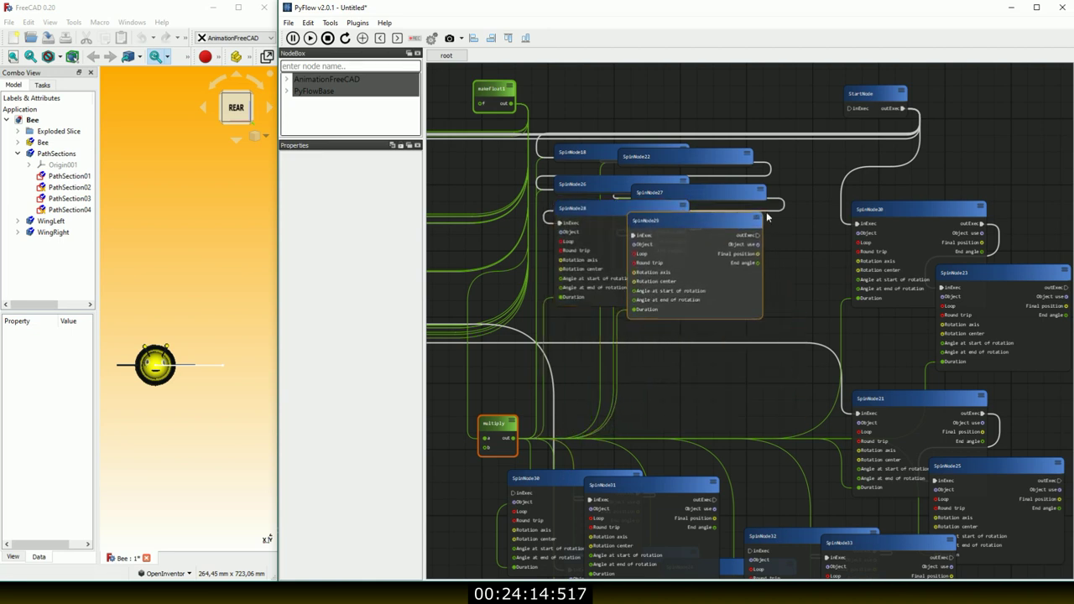
pyautogui.click(693, 402)
# - Chain SpinNode29 into SpinNode30, then stack SpinNode30–33 collapsed under the others
pyautogui.moveTo(514, 496); pyautogui.dragTo(758, 235)
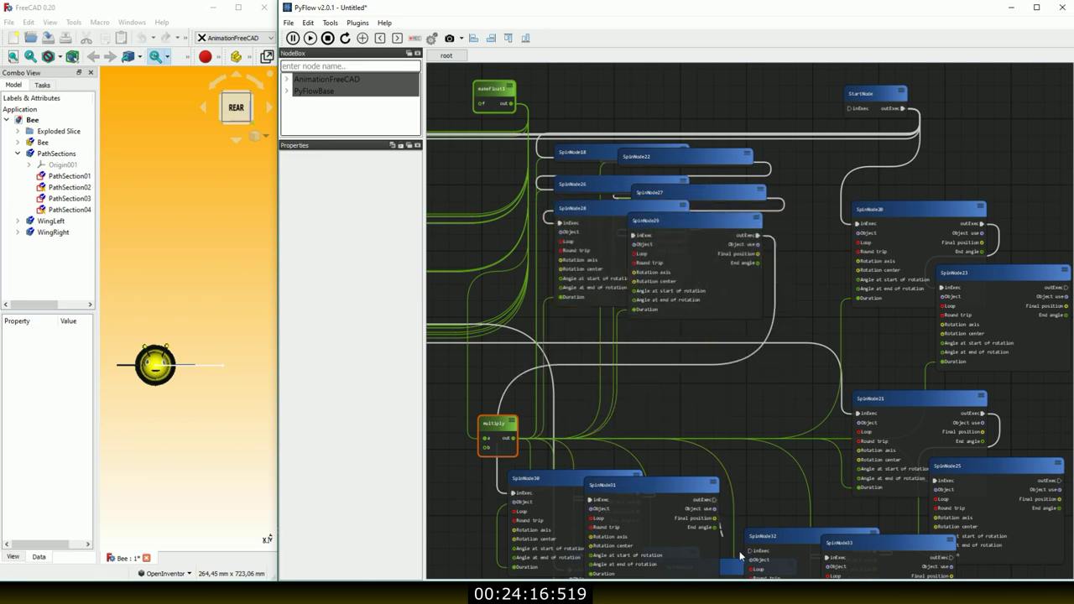
pyautogui.moveTo(550, 482); pyautogui.dragTo(610, 350)
pyautogui.moveTo(621, 485)
pyautogui.mouseDown()
pyautogui.moveTo(693, 355)
pyautogui.moveTo(620, 230)
pyautogui.moveTo(696, 318)
pyautogui.moveTo(681, 239)
pyautogui.mouseUp()
pyautogui.doubleClick(572, 208)
pyautogui.doubleClick(646, 220)
pyautogui.click(773, 237)
pyautogui.click(679, 230)
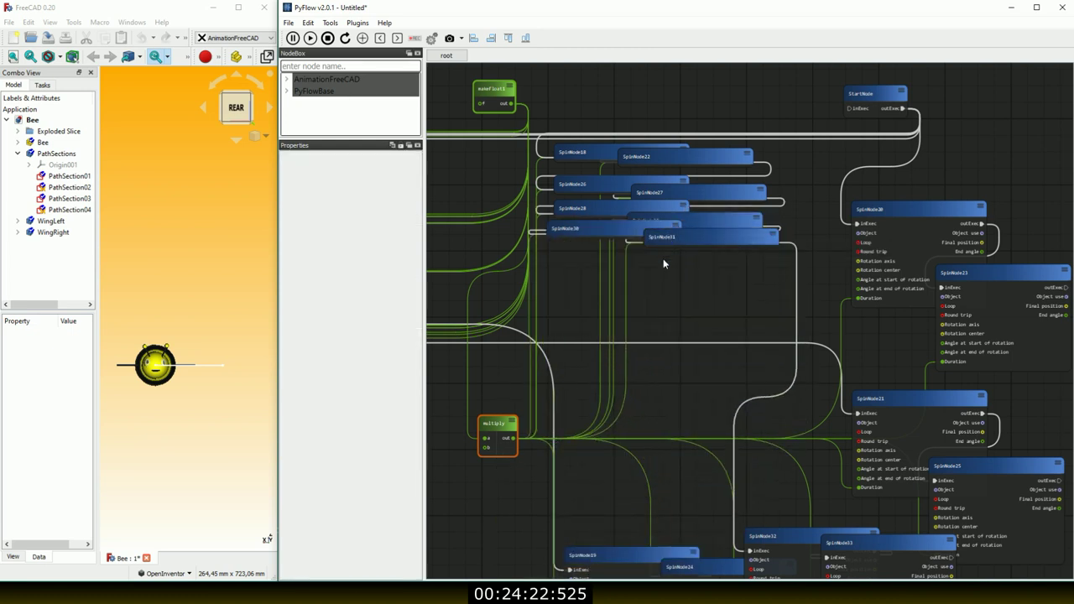
pyautogui.moveTo(779, 537); pyautogui.dragTo(598, 256)
pyautogui.moveTo(852, 545); pyautogui.dragTo(697, 261)
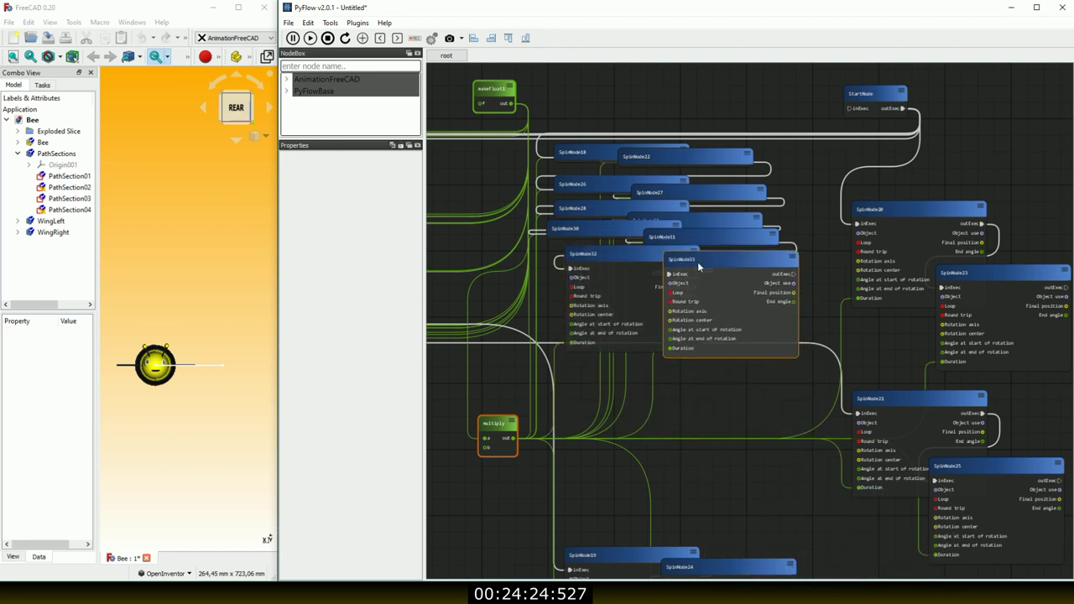
pyautogui.click(795, 263)
pyautogui.click(695, 250)
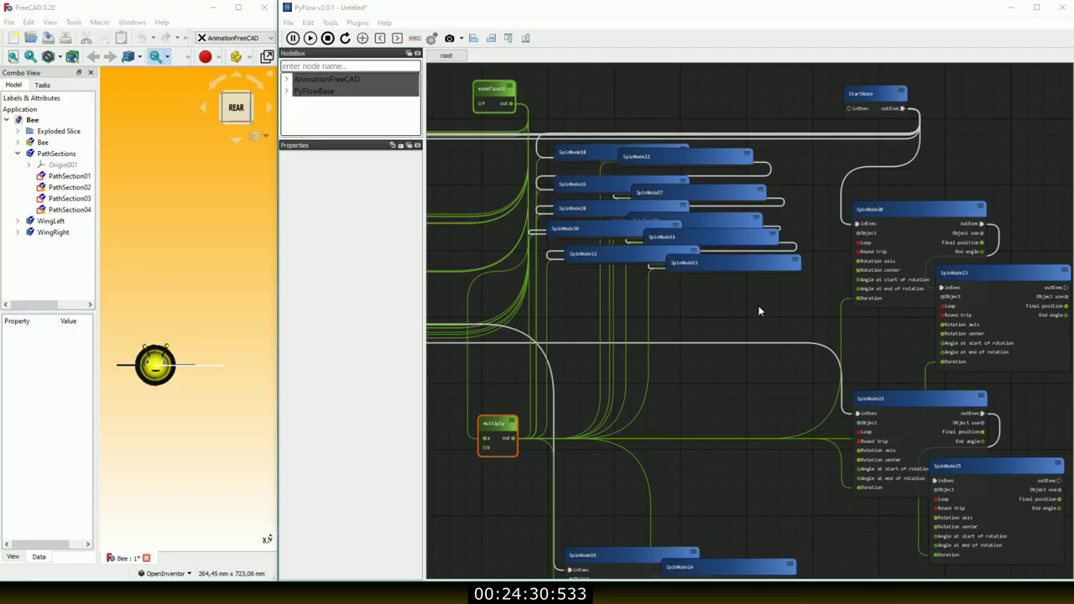
# - Paste copies of the SpinNode20/23 pair and stack them collapsed under SpinNode20 and SpinNode23
pyautogui.moveTo(902, 223); pyautogui.dragTo(875, 163)
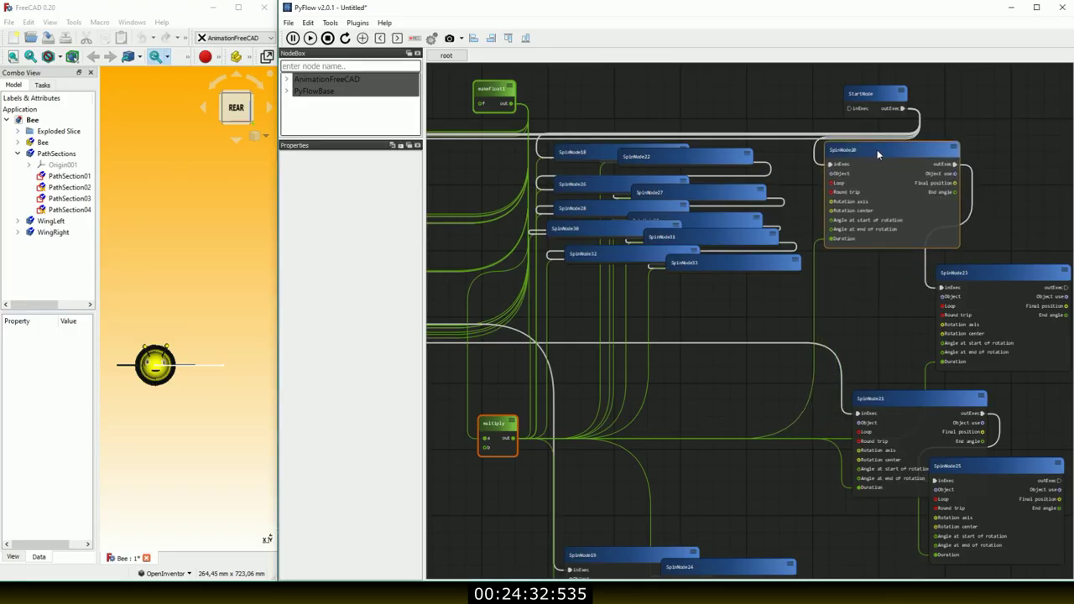
pyautogui.moveTo(984, 270); pyautogui.dragTo(957, 173)
pyautogui.moveTo(965, 466); pyautogui.dragTo(974, 563)
pyautogui.moveTo(933, 441); pyautogui.dragTo(937, 583)
pyautogui.click(846, 264)
pyautogui.hotkey('ctrl', 'v')
pyautogui.hotkey('ctrl', 'v')
pyautogui.hotkey('ctrl', 'v')
pyautogui.hotkey('ctrl', 'v')
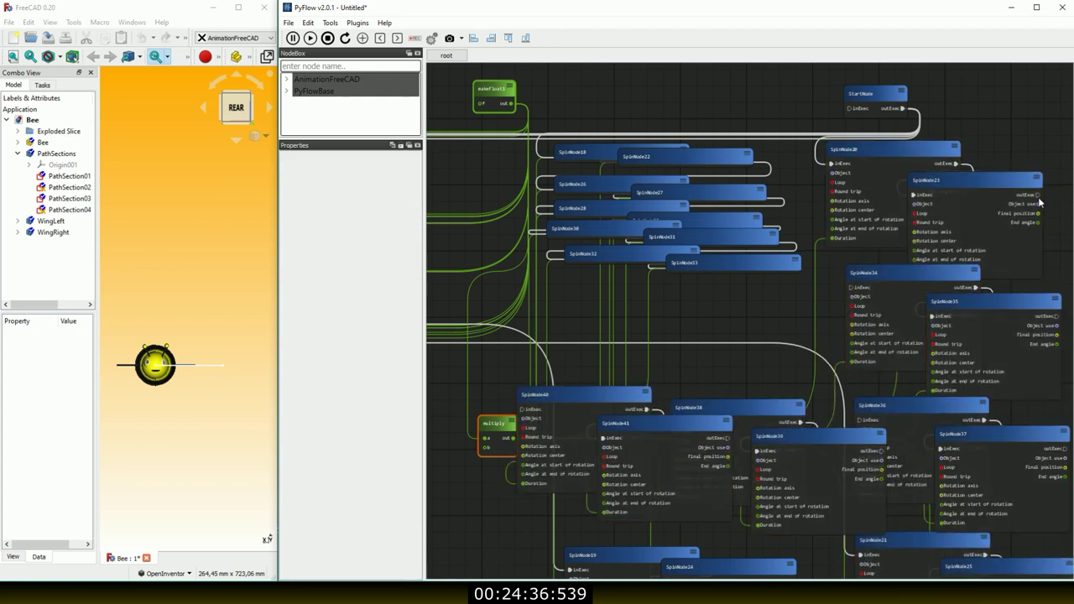
pyautogui.moveTo(621, 424); pyautogui.dragTo(591, 449)
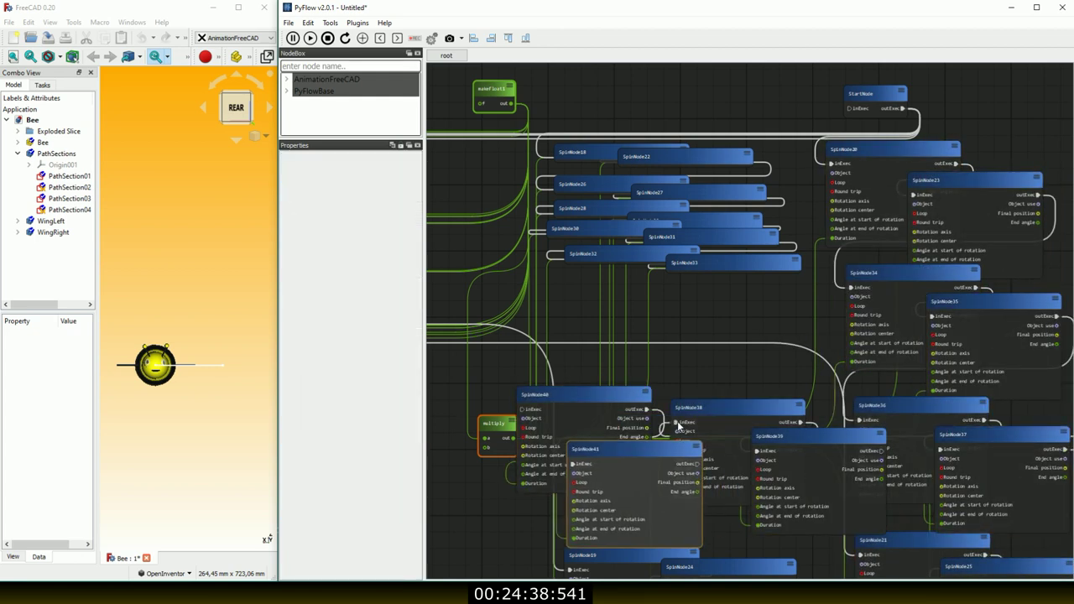
pyautogui.click(655, 388)
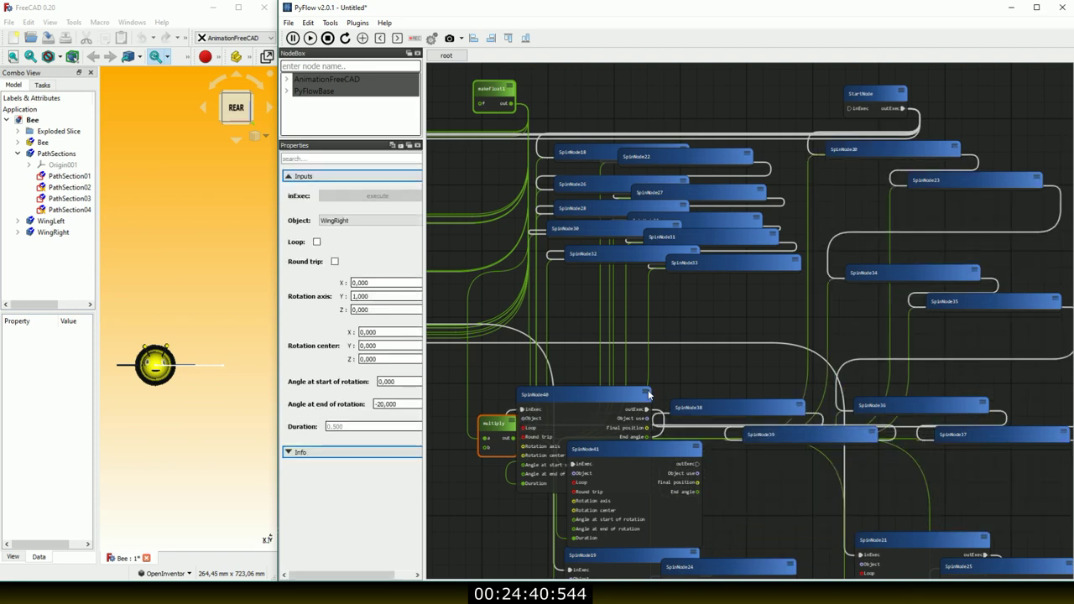
pyautogui.click(654, 388)
pyautogui.moveTo(901, 270); pyautogui.dragTo(944, 228)
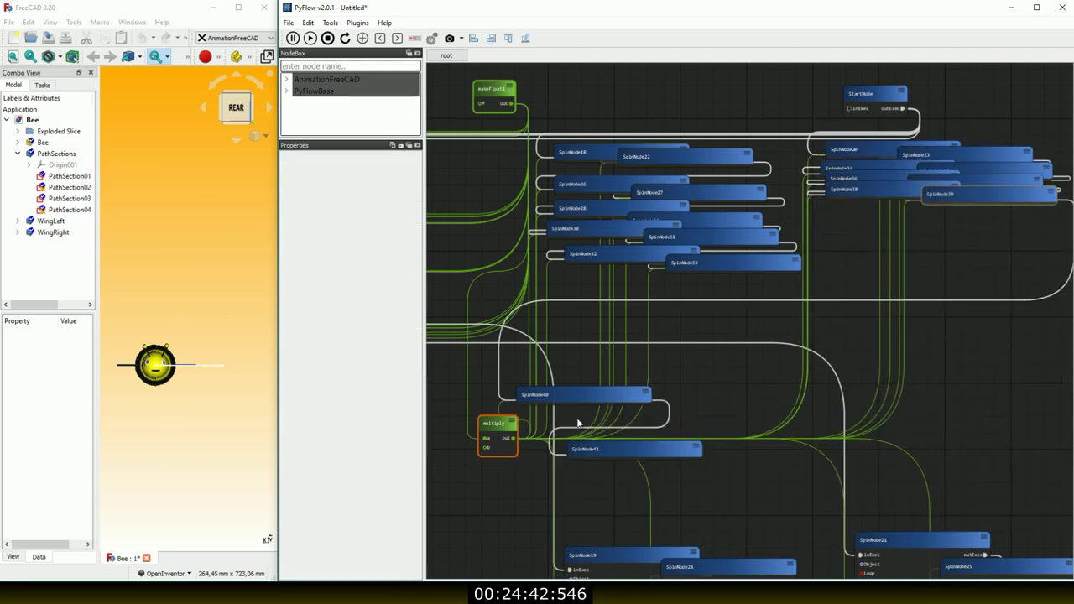
# - Collapse the SpinNode42–49 pairs and stack them under SpinNode19 and SpinNode24
pyautogui.scroll(-3, 923, 294)
pyautogui.scroll(-3, 890, 408)
pyautogui.scroll(-2, 751, 384)
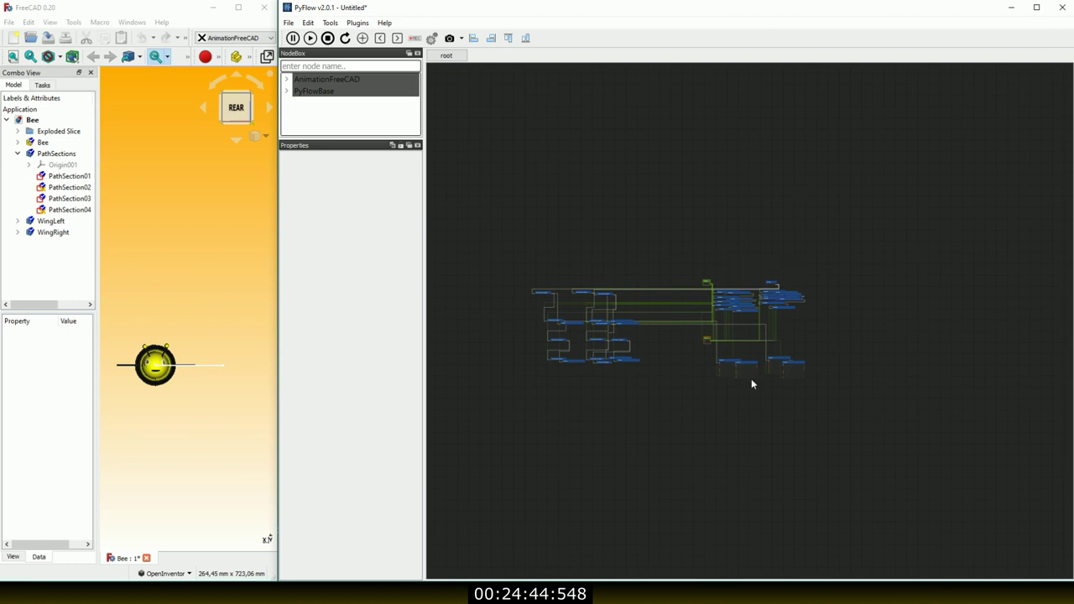
pyautogui.scroll(7, 751, 384)
pyautogui.scroll(1, 690, 382)
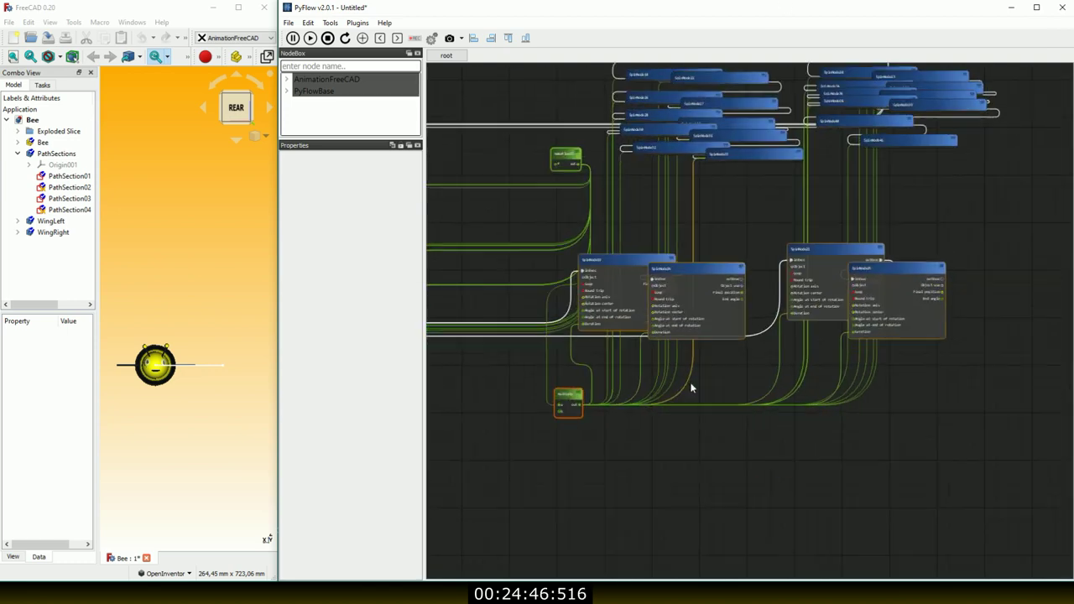
pyautogui.scroll(2, 690, 387)
pyautogui.click(655, 152)
pyautogui.moveTo(655, 152); pyautogui.dragTo(719, 518)
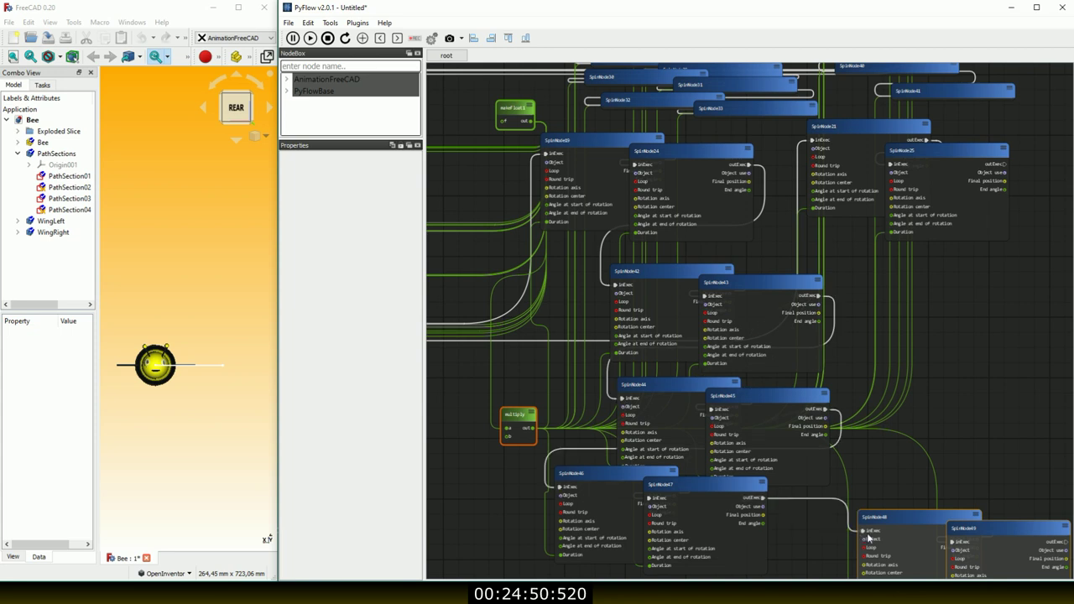
pyautogui.doubleClick(873, 517)
pyautogui.doubleClick(721, 395)
pyautogui.doubleClick(717, 282)
pyautogui.doubleClick(663, 151)
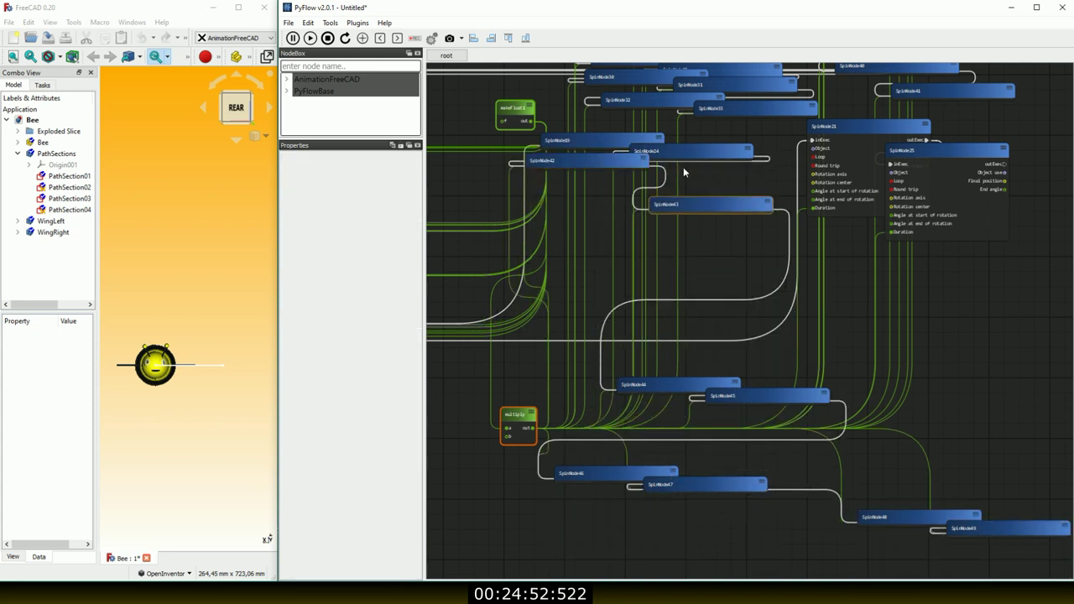
pyautogui.moveTo(689, 486)
pyautogui.mouseDown()
pyautogui.moveTo(709, 452)
pyautogui.moveTo(692, 219)
pyautogui.mouseUp()
# - Copy the SpinNode21/25 pair and paste collapsed pairs SpinNode50 through SpinNode57
pyautogui.click(944, 148)
pyautogui.hotkey('ctrl', 'c')
pyautogui.hotkey('ctrl', 'v')
pyautogui.hotkey('ctrl', 'v')
pyautogui.hotkey('ctrl', 'v')
pyautogui.hotkey('ctrl', 'v')
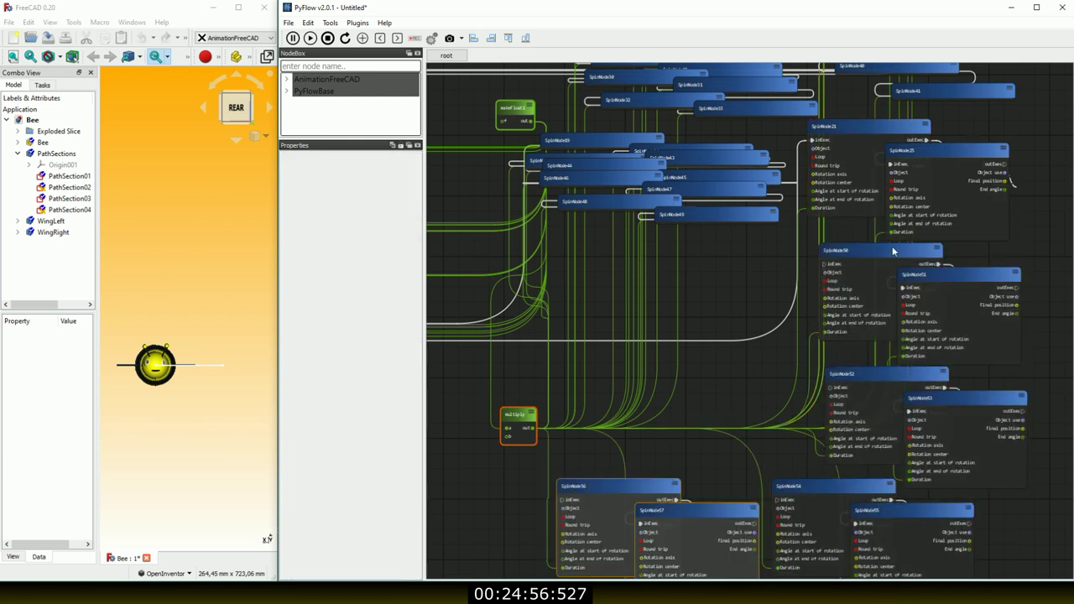
pyautogui.moveTo(957, 420); pyautogui.dragTo(963, 424)
pyautogui.click(954, 547)
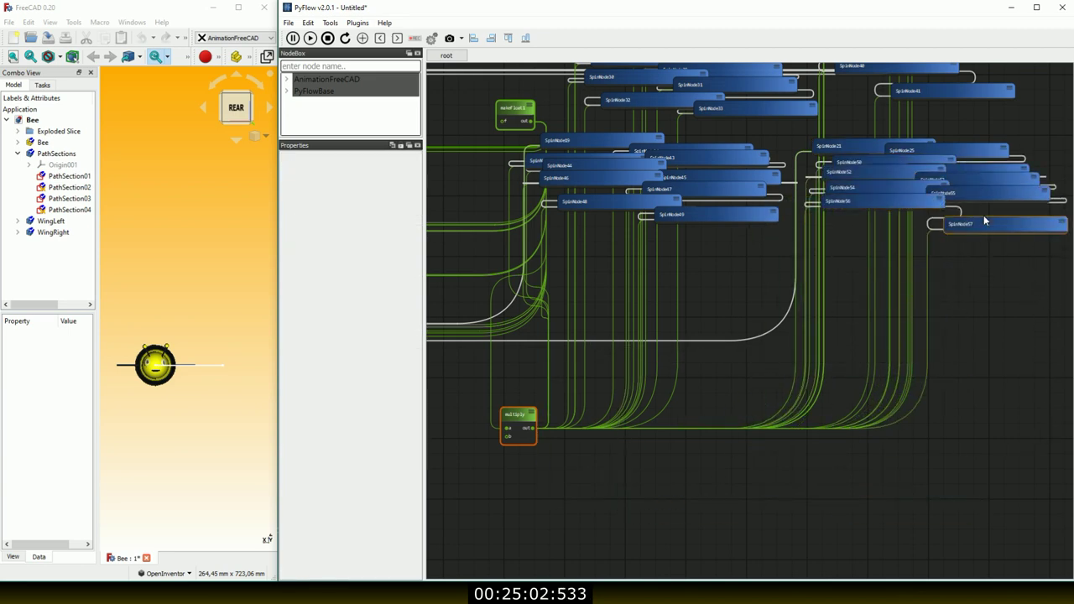
pyautogui.scroll(-3, 827, 478)
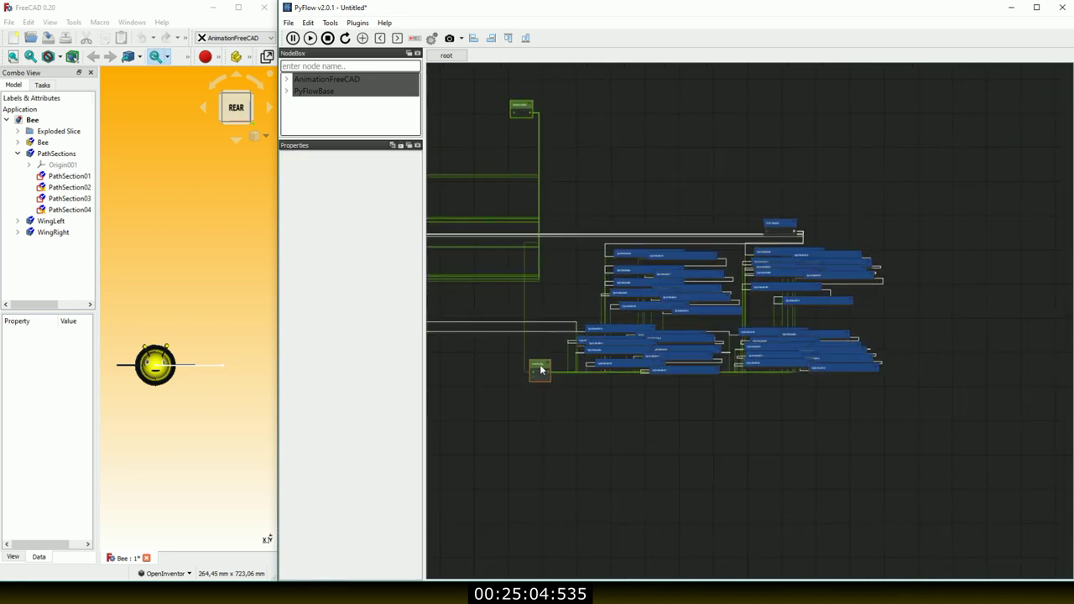
pyautogui.scroll(2, 764, 298)
pyautogui.scroll(2, 817, 280)
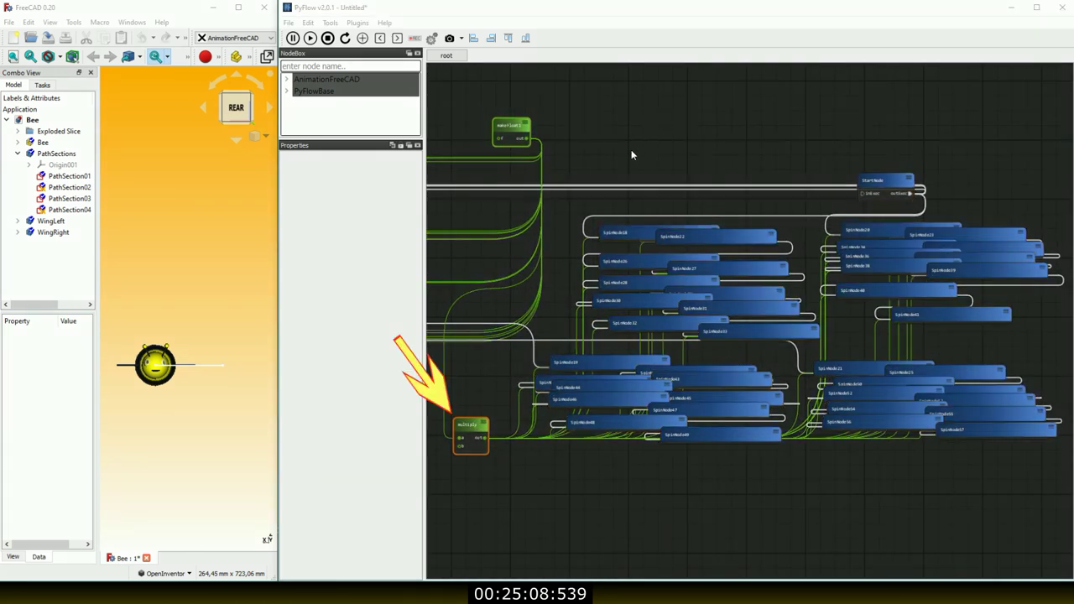
# - Set the multiply node's b input to 0,100, then select StartNode
pyautogui.click(471, 428)
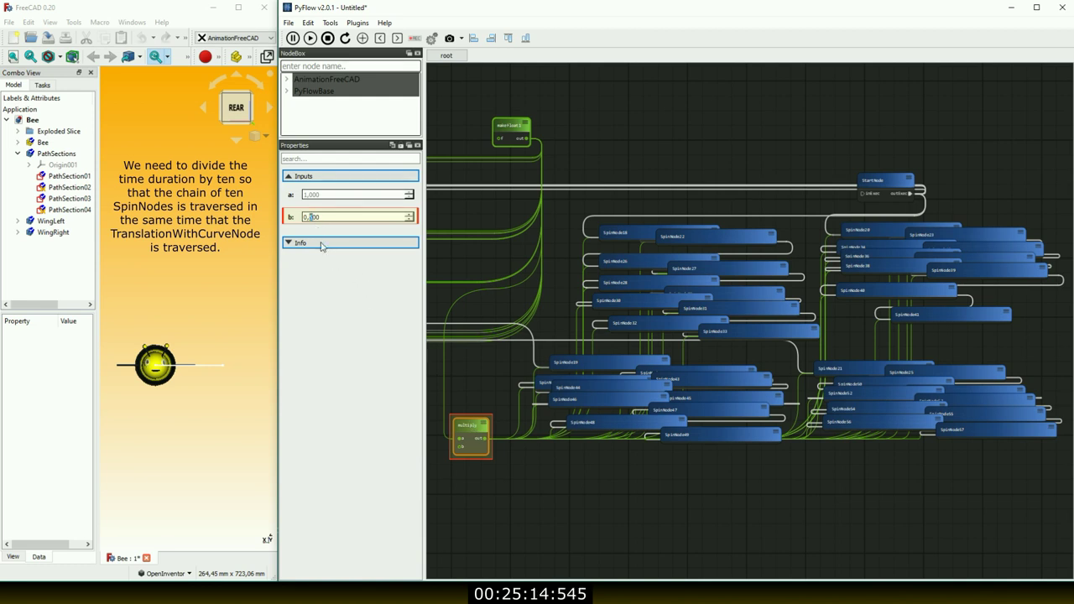
pyautogui.write('0,100')
pyautogui.press('Return')
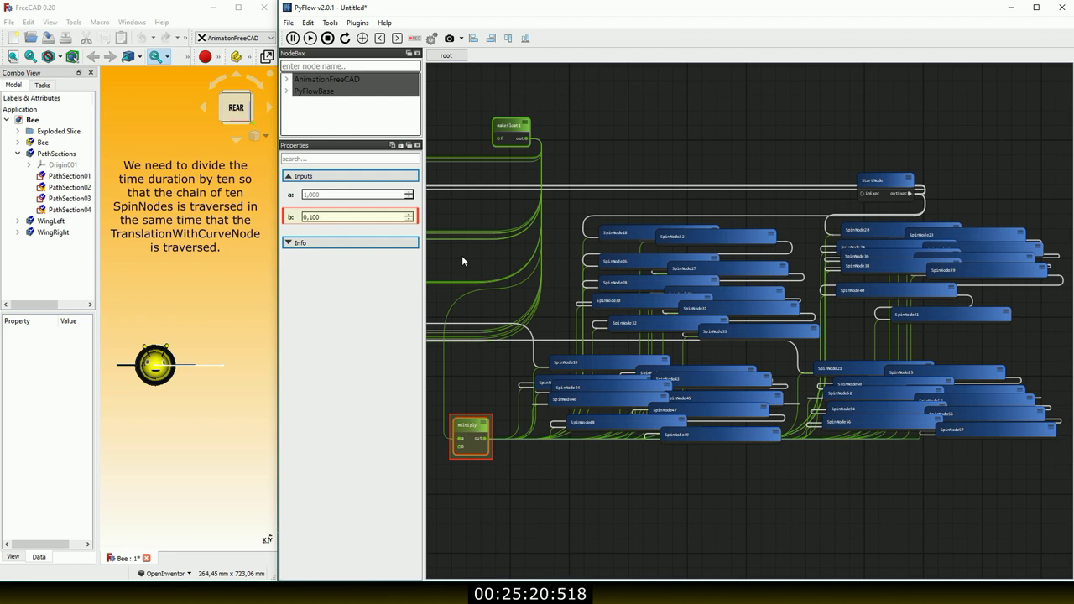
pyautogui.click(462, 255)
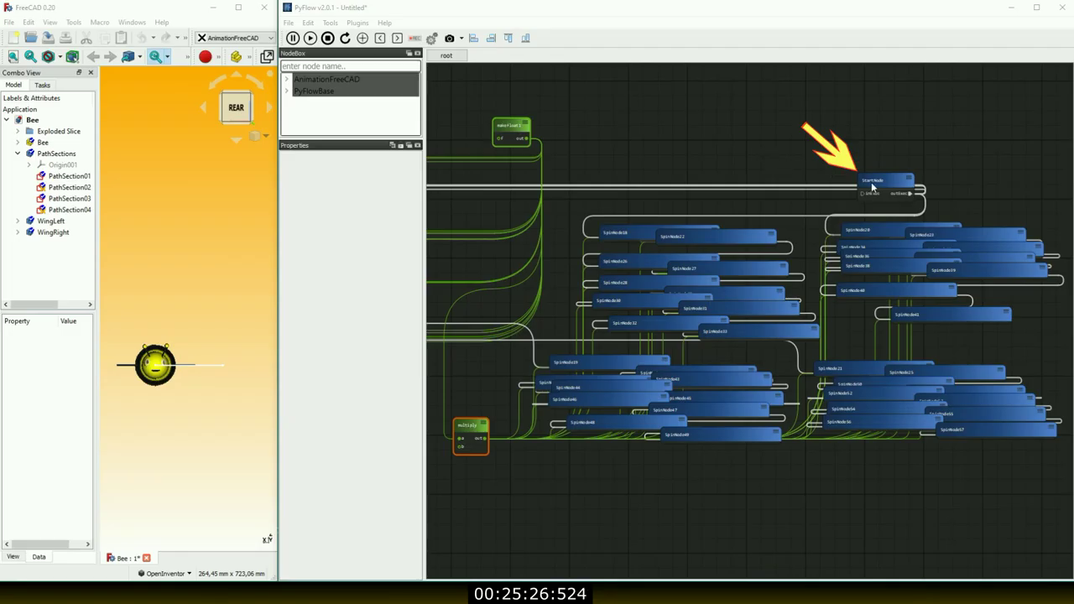
pyautogui.click(873, 188)
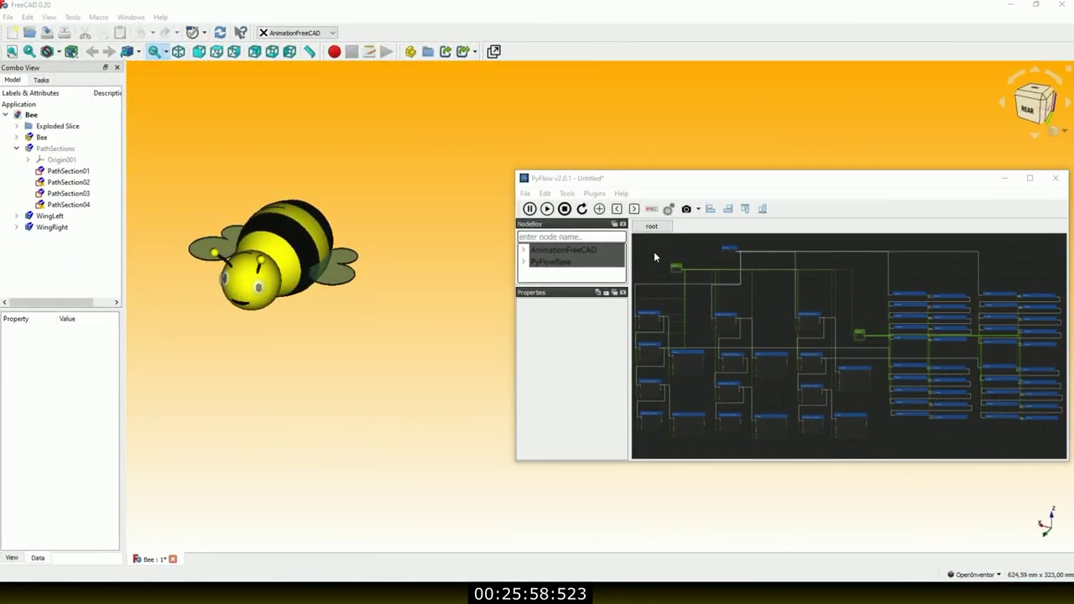
# - Select StartNode in the PyFlow graph floating over the enlarged bee view
pyautogui.click(730, 252)
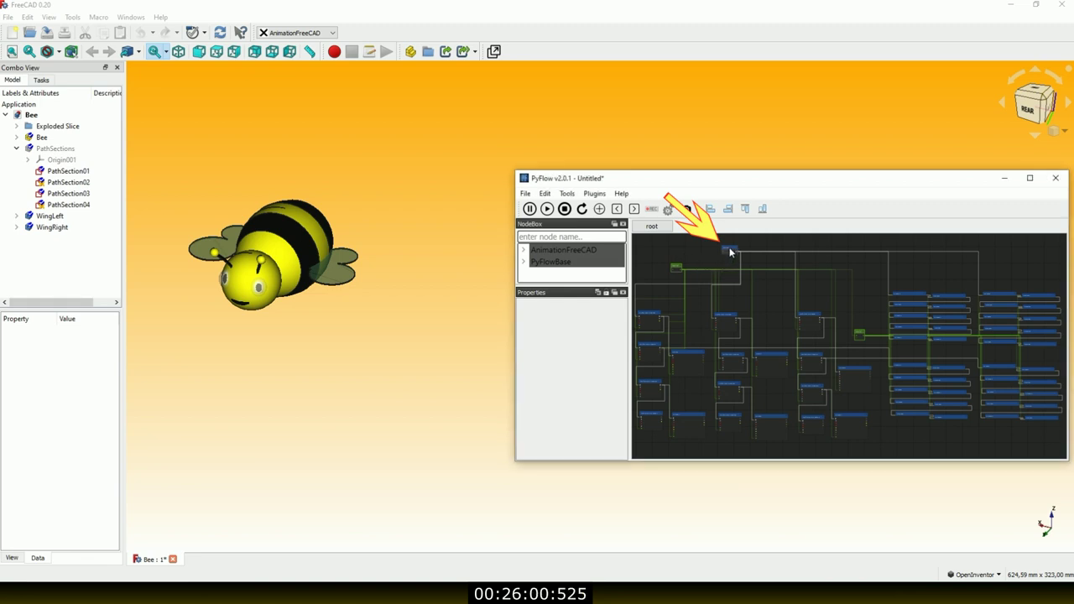
# - Execute StartNode's inExec so the bee flies along its path flapping its wings five times
pyautogui.click(604, 344)
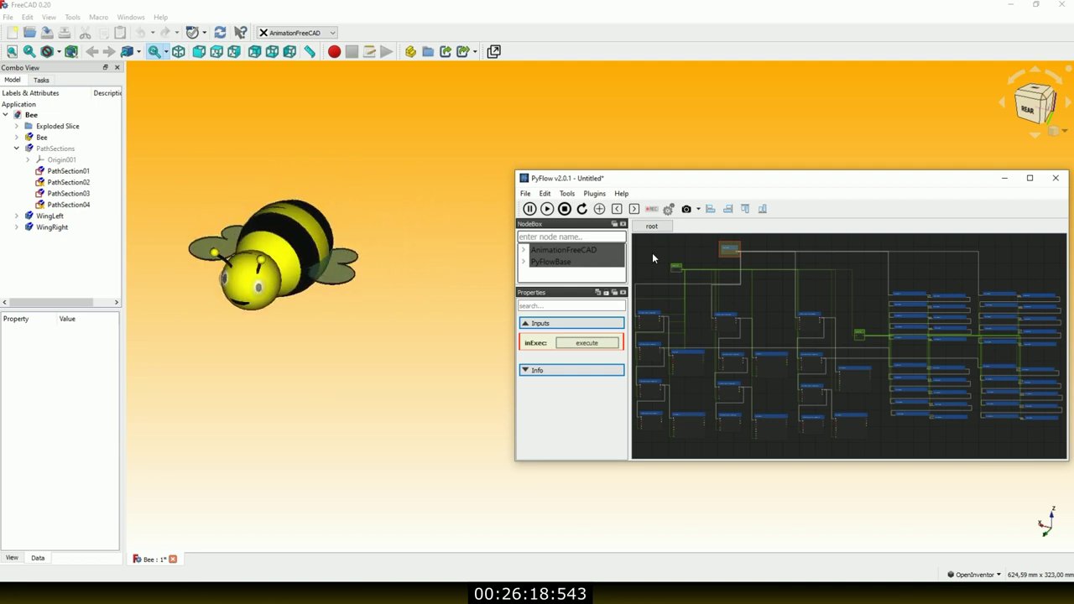
pyautogui.click(592, 345)
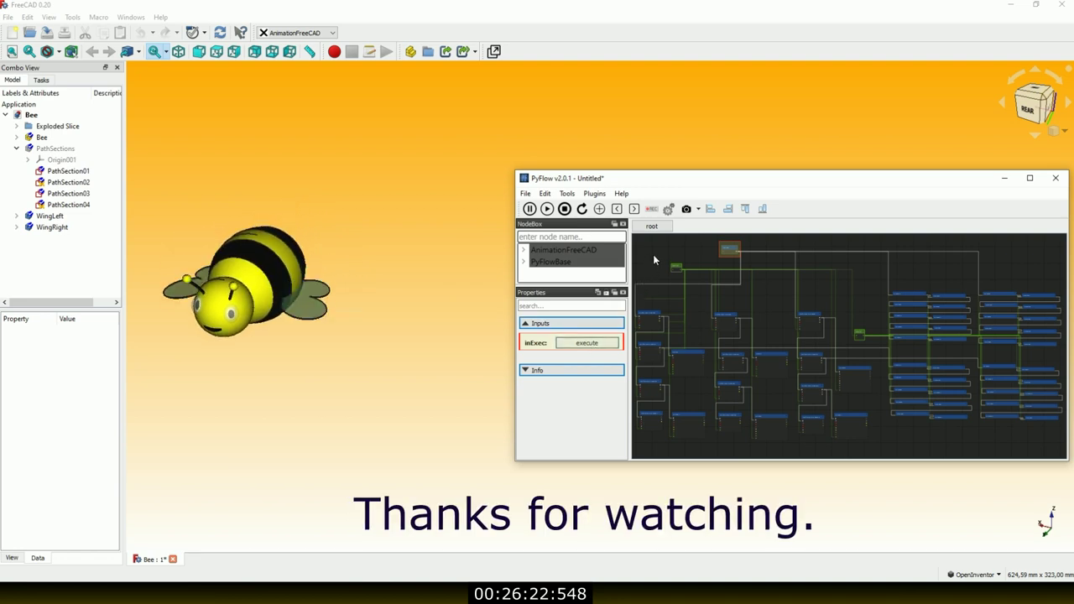